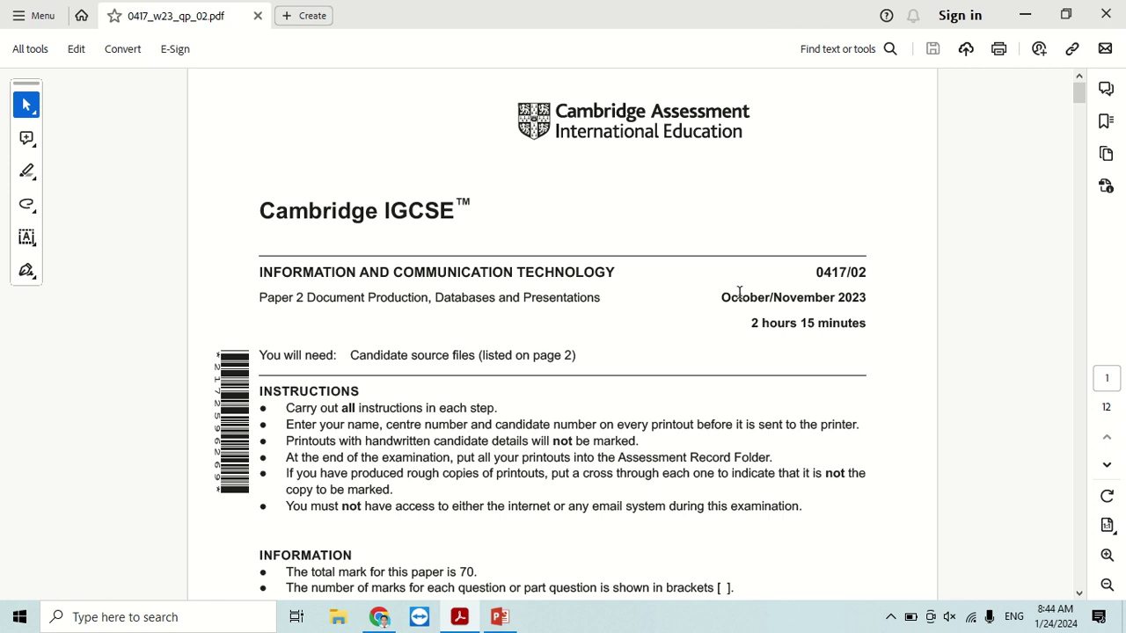
- Highlight the exam session, 'Document Production' and 'Candidate source files' phrases on the cover page
{"action": "left_click_drag", "start_coordinate": [718, 294], "coordinate": [831, 301]}
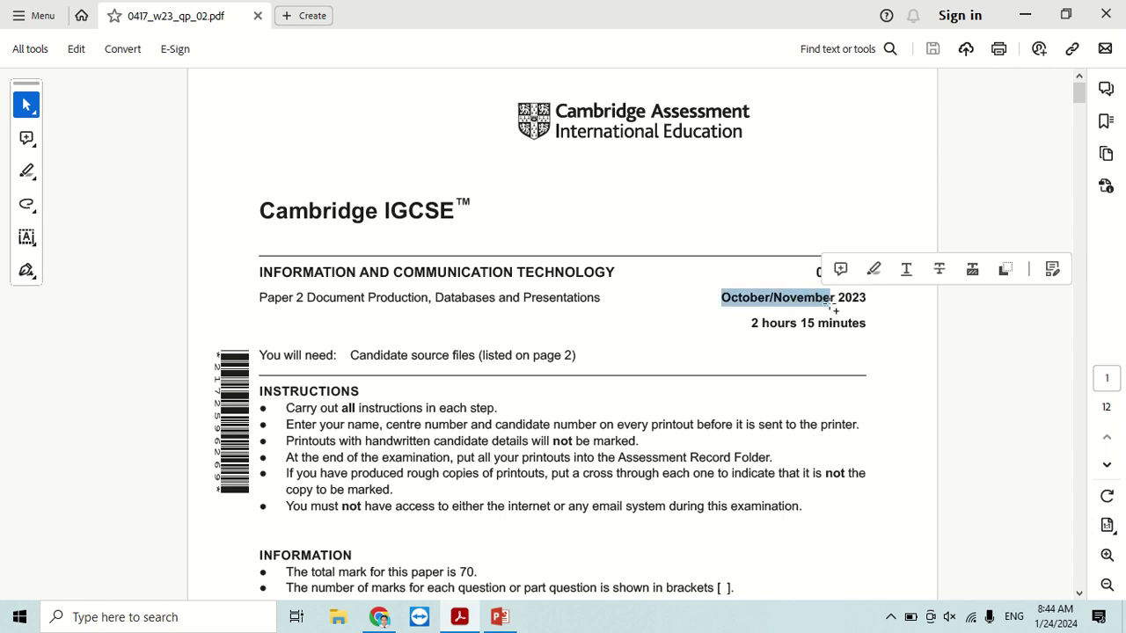
{"action": "left_click_drag", "start_coordinate": [306, 297], "coordinate": [428, 299]}
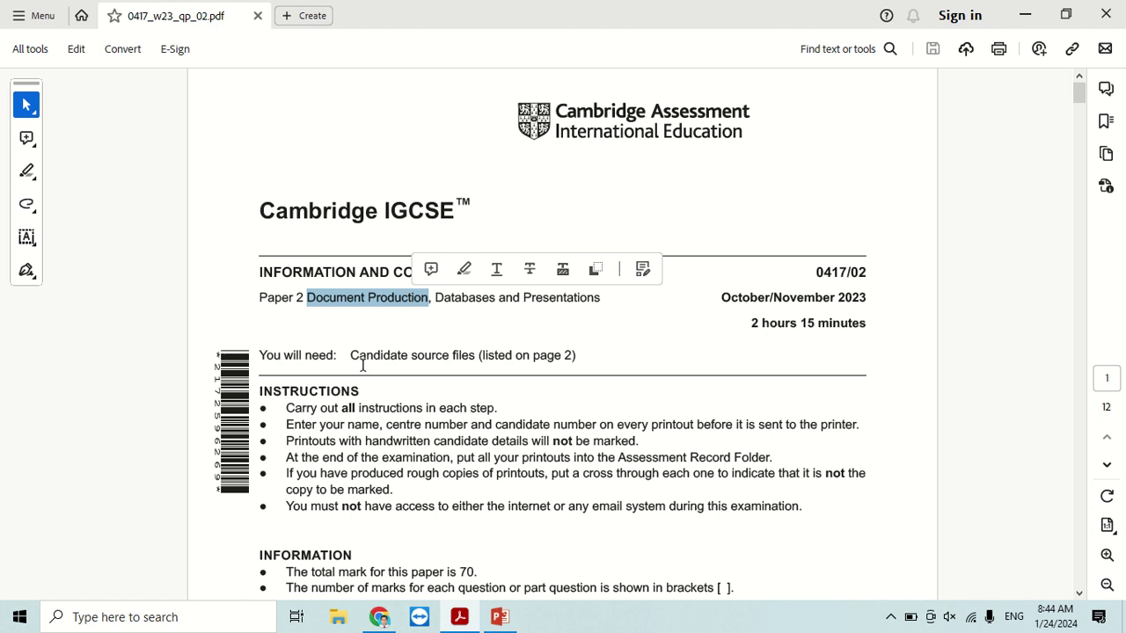
{"action": "left_click_drag", "start_coordinate": [348, 354], "coordinate": [467, 361]}
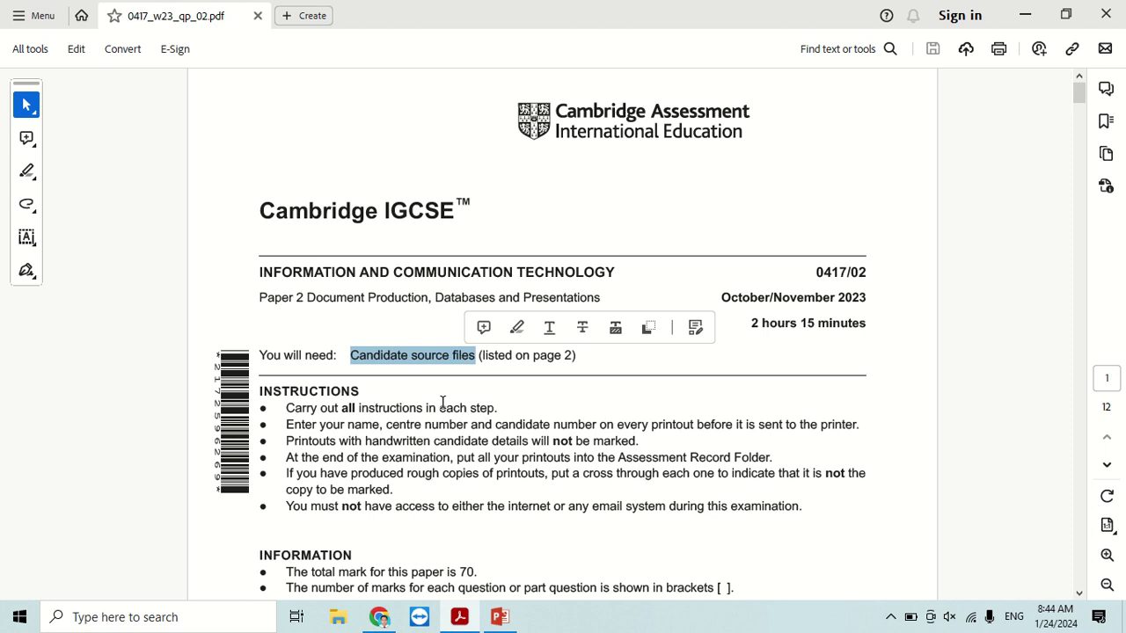
- Scroll down to page 2's source-file list and Task 1, then minimize the question paper
{"action": "scroll", "coordinate": [442, 402], "scroll_direction": "down", "scroll_amount": 1}
{"action": "scroll", "coordinate": [431, 397], "scroll_direction": "down", "scroll_amount": 2}
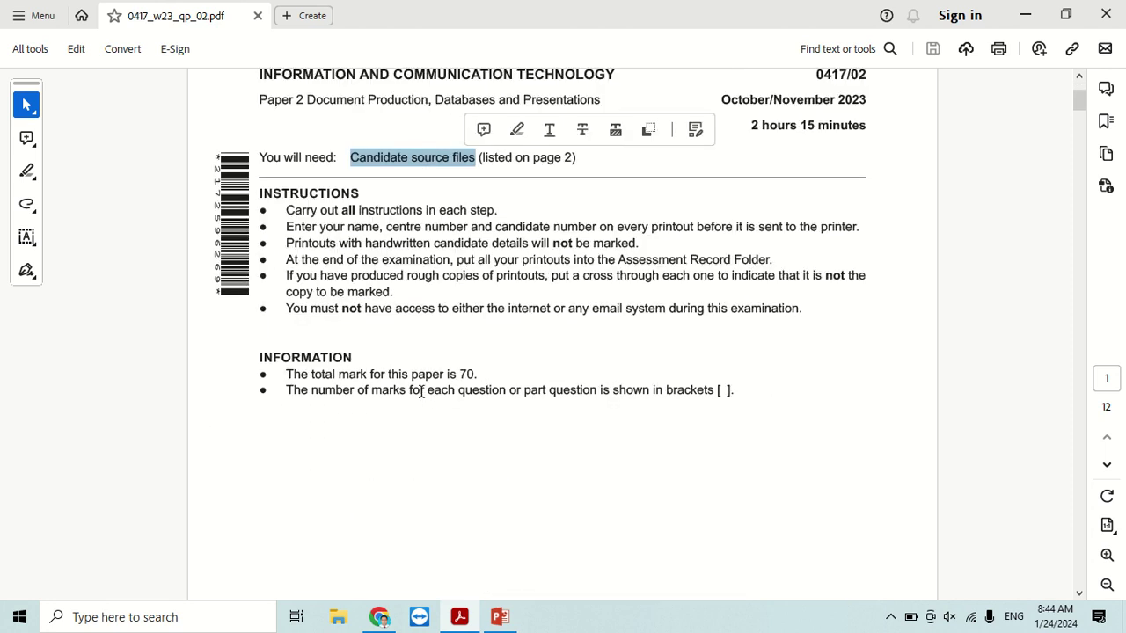
{"action": "scroll", "coordinate": [419, 392], "scroll_direction": "down", "scroll_amount": 2}
{"action": "scroll", "coordinate": [417, 392], "scroll_direction": "down", "scroll_amount": 2}
{"action": "scroll", "coordinate": [413, 401], "scroll_direction": "down", "scroll_amount": 3}
{"action": "scroll", "coordinate": [409, 396], "scroll_direction": "down", "scroll_amount": 1}
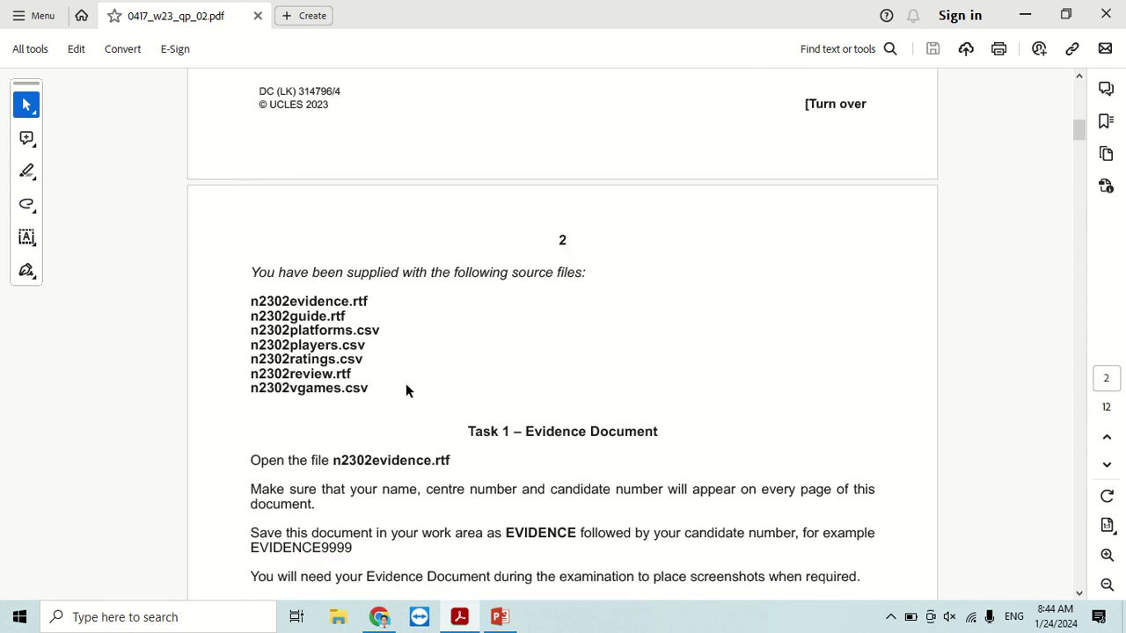
{"action": "left_click", "coordinate": [1023, 18]}
- Open the confidential source files folder from the desktop and return to the question paper
{"action": "left_click", "coordinate": [910, 34]}
{"action": "double_click", "coordinate": [910, 35]}
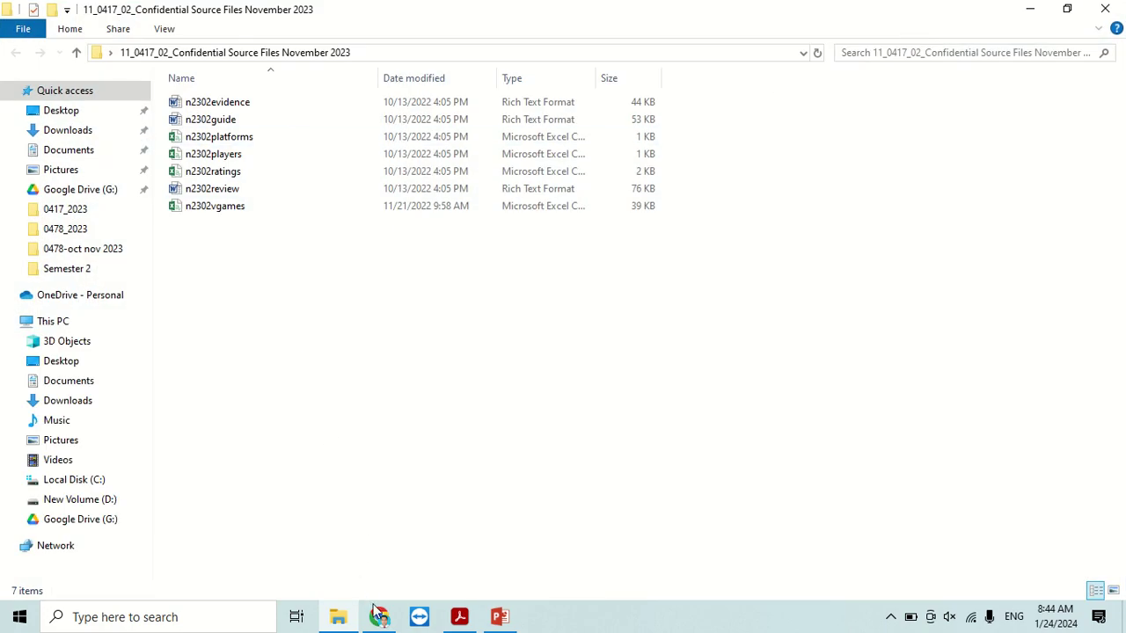
{"action": "mouse_move", "coordinate": [380, 619]}
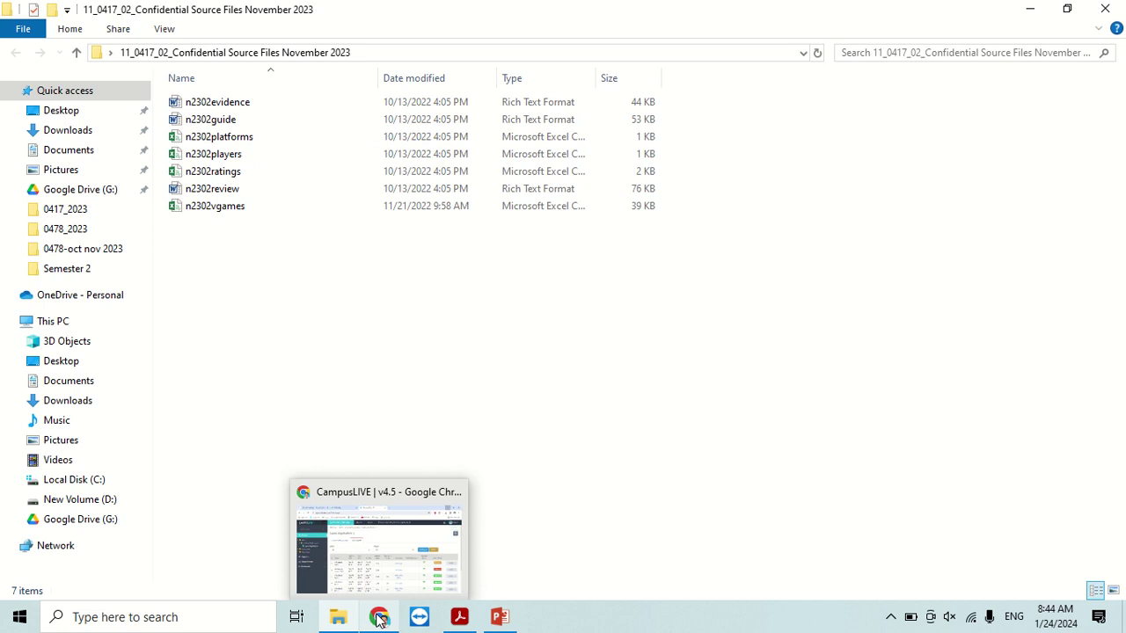
{"action": "left_click", "coordinate": [459, 616]}
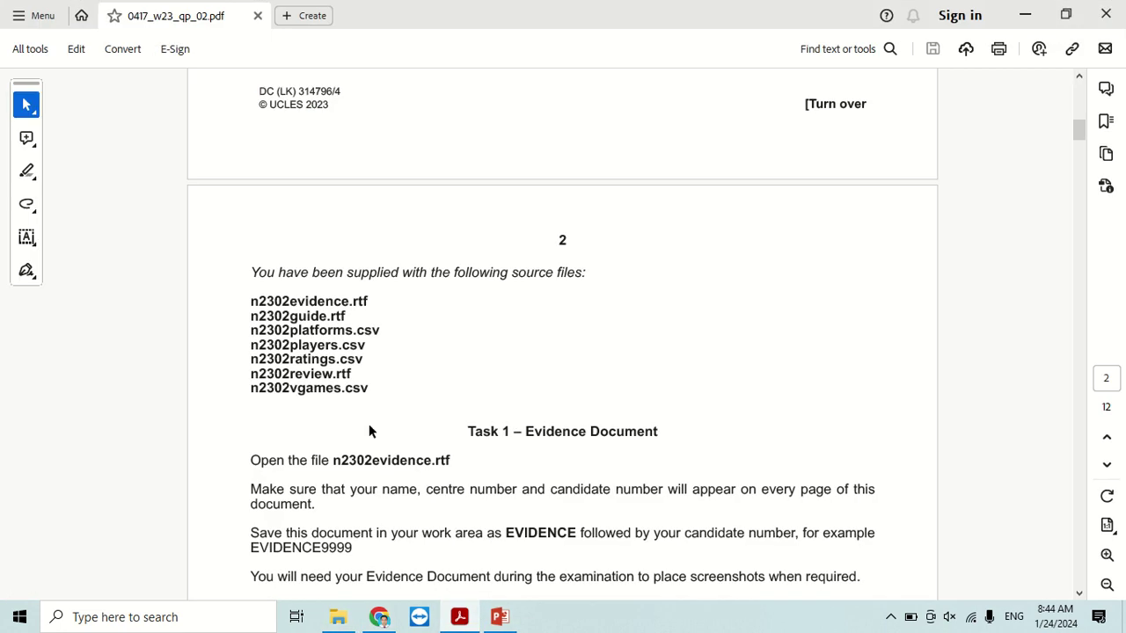
- Read Task 1, highlighting n2302evidence.rtf, the candidate details wording and EVIDENCE9999, then bring the source folder back
{"action": "scroll", "coordinate": [369, 431], "scroll_direction": "down", "scroll_amount": 3}
{"action": "scroll", "coordinate": [489, 321], "scroll_direction": "down", "scroll_amount": 1}
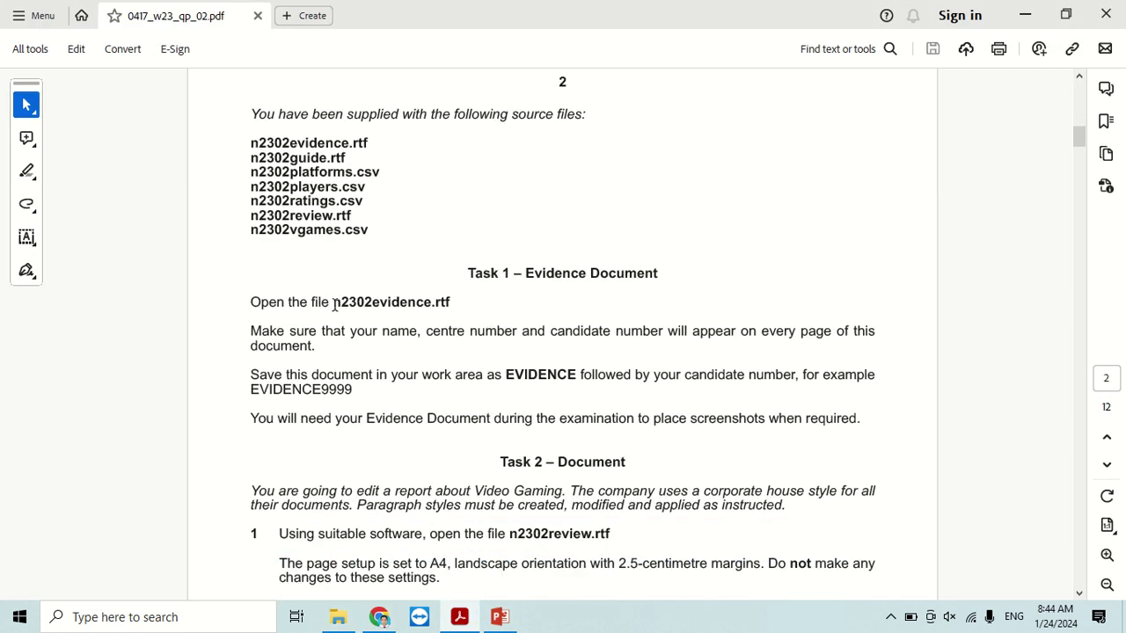
{"action": "left_click_drag", "start_coordinate": [334, 305], "coordinate": [372, 306]}
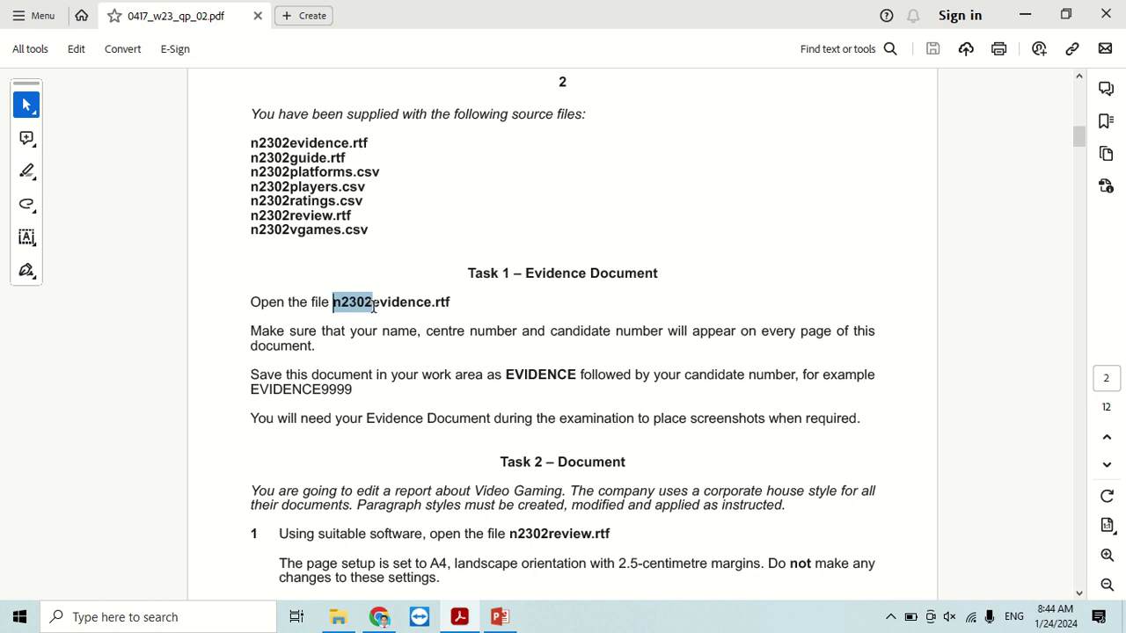
{"action": "left_click_drag", "start_coordinate": [373, 306], "coordinate": [450, 305]}
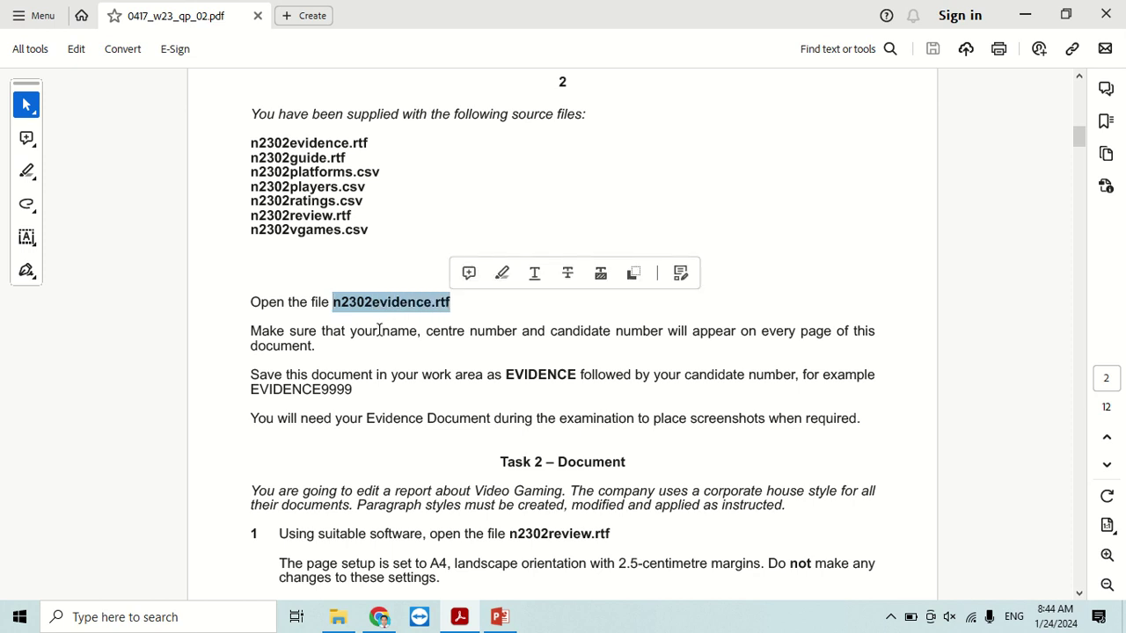
{"action": "left_click_drag", "start_coordinate": [381, 331], "coordinate": [601, 333]}
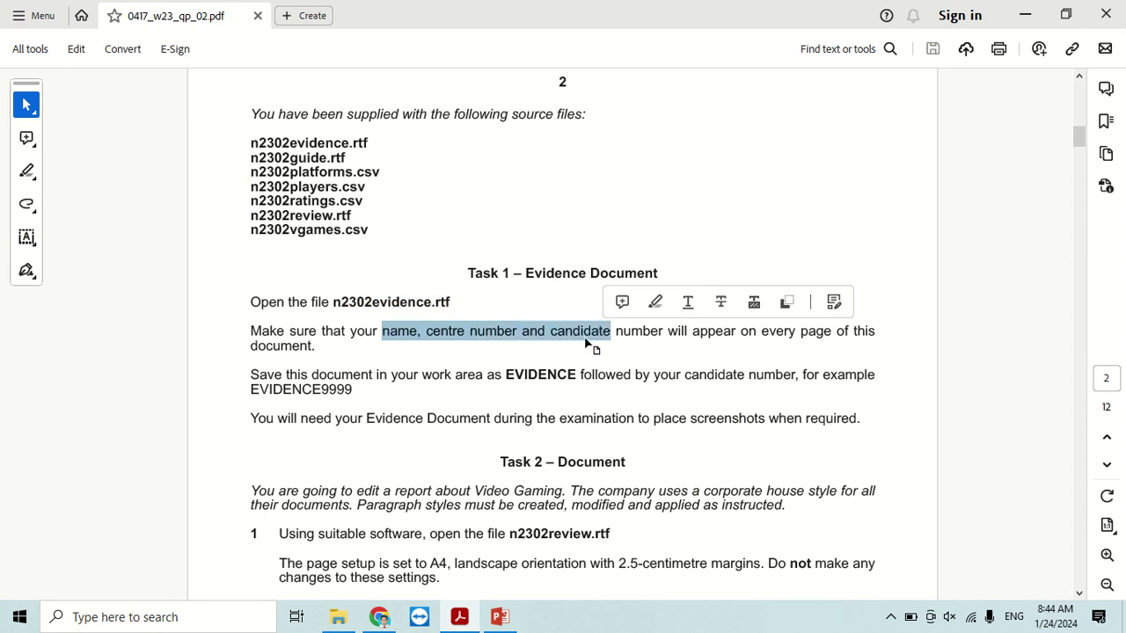
{"action": "left_click_drag", "start_coordinate": [356, 390], "coordinate": [252, 392]}
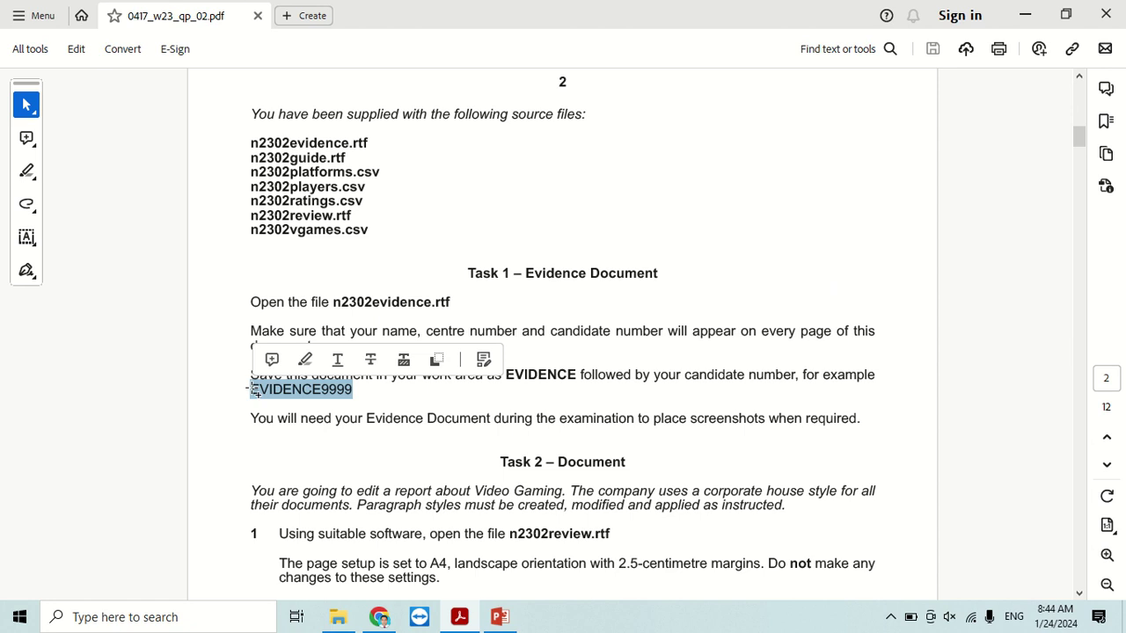
{"action": "left_click", "coordinate": [326, 618]}
- Open n2302evidence in Word and dismiss the Office activation notice
{"action": "left_click", "coordinate": [238, 110]}
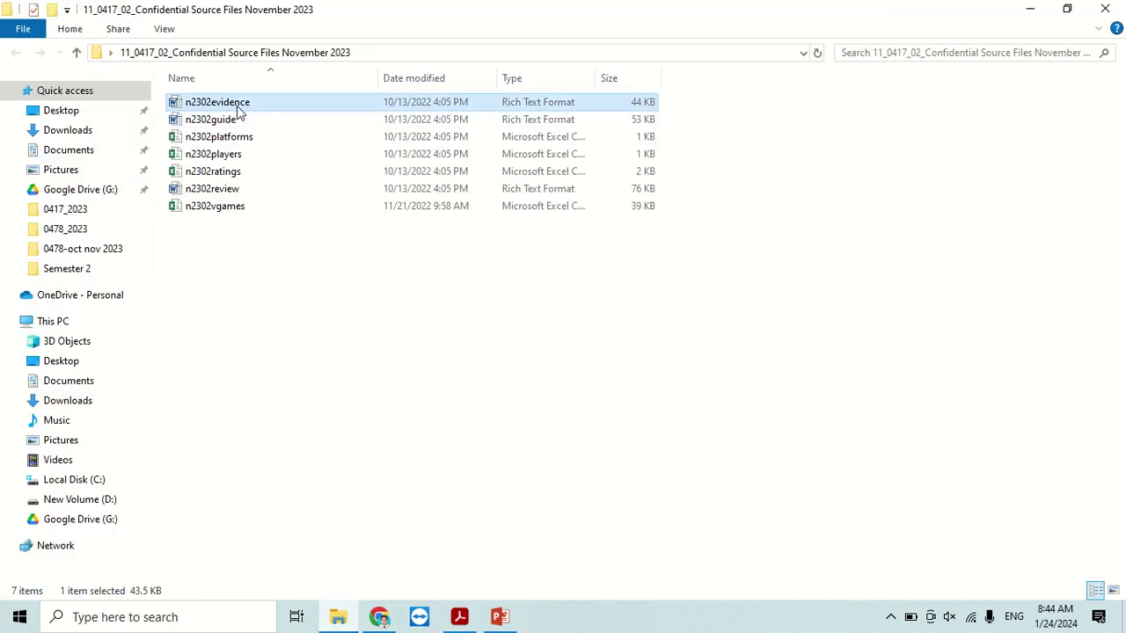
{"action": "double_click", "coordinate": [237, 110]}
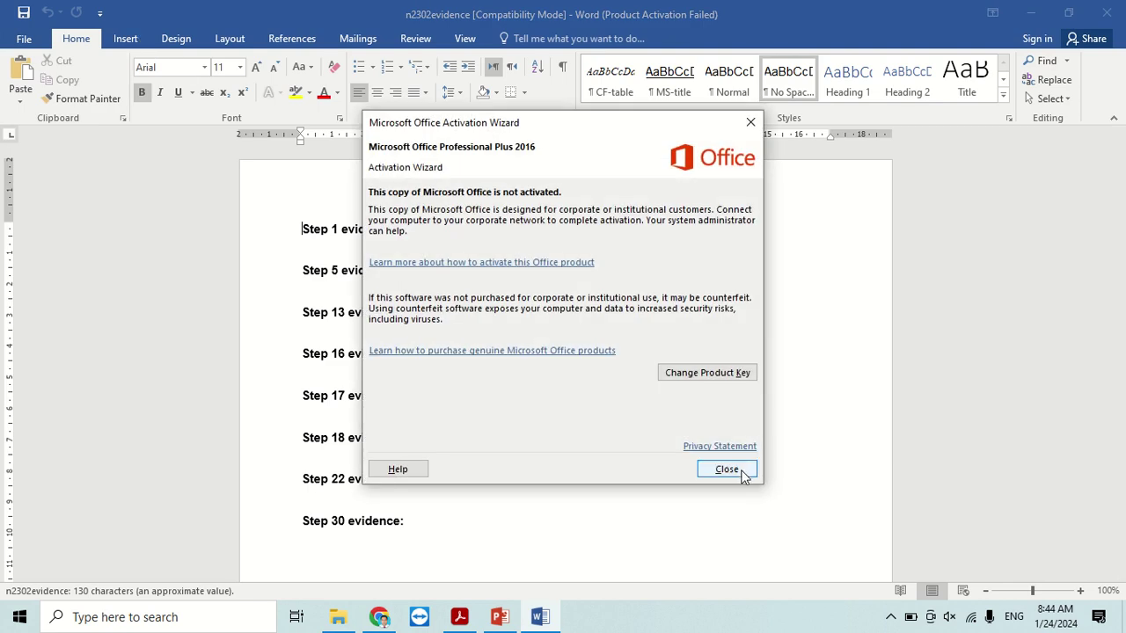
{"action": "left_click", "coordinate": [741, 472]}
- Enter the candidate's name, centre number and candidate number in the page header
{"action": "left_click", "coordinate": [128, 40]}
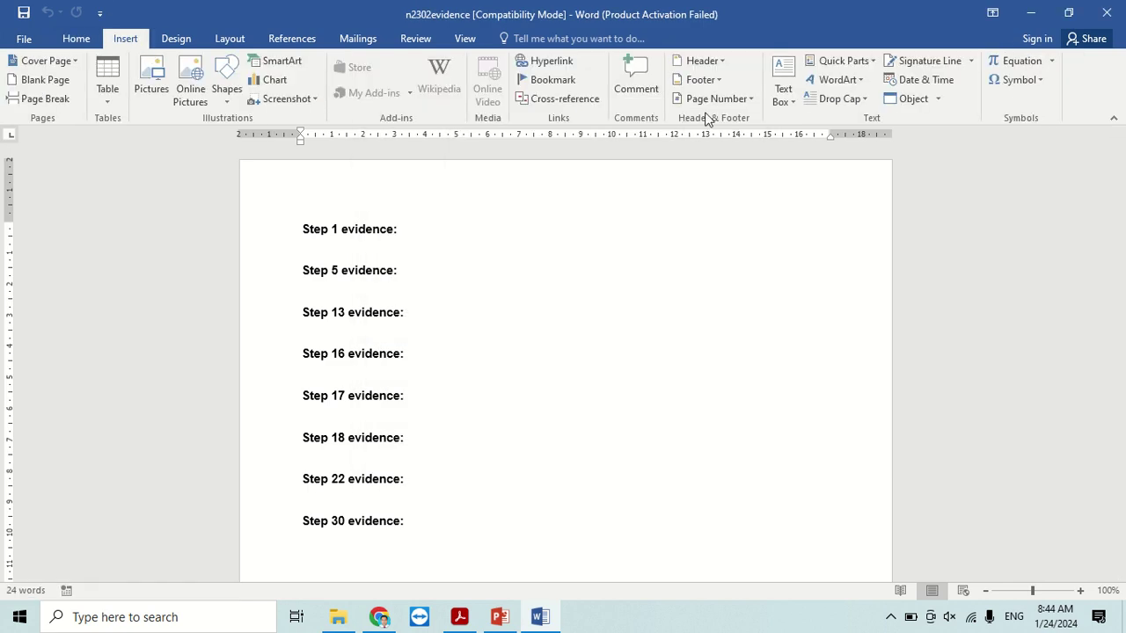
{"action": "left_click", "coordinate": [714, 63]}
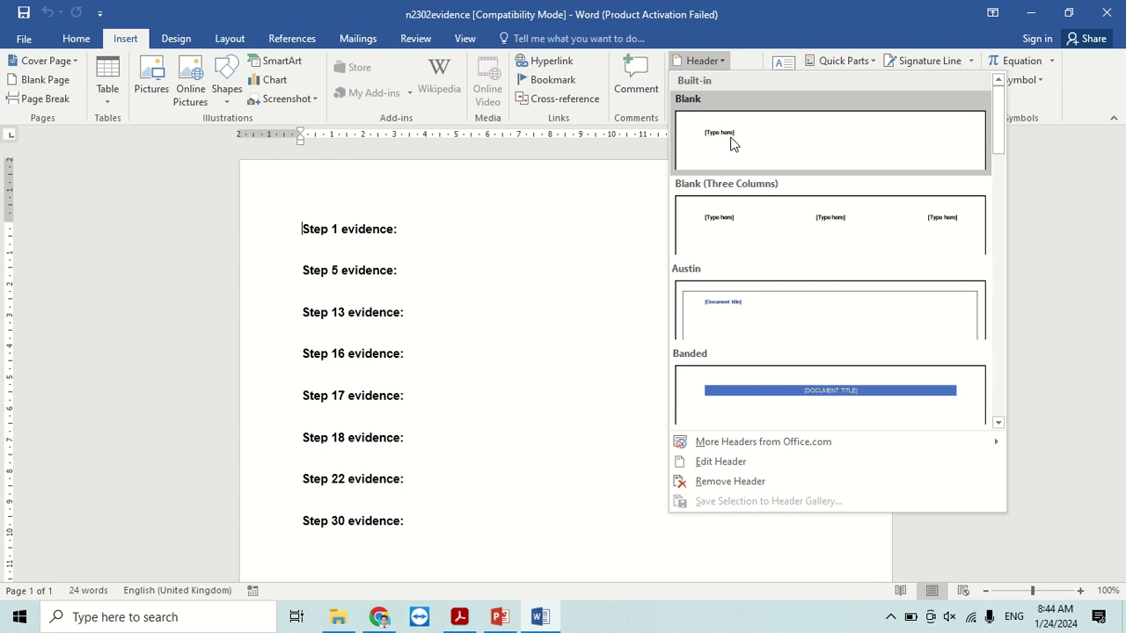
{"action": "left_click", "coordinate": [615, 195]}
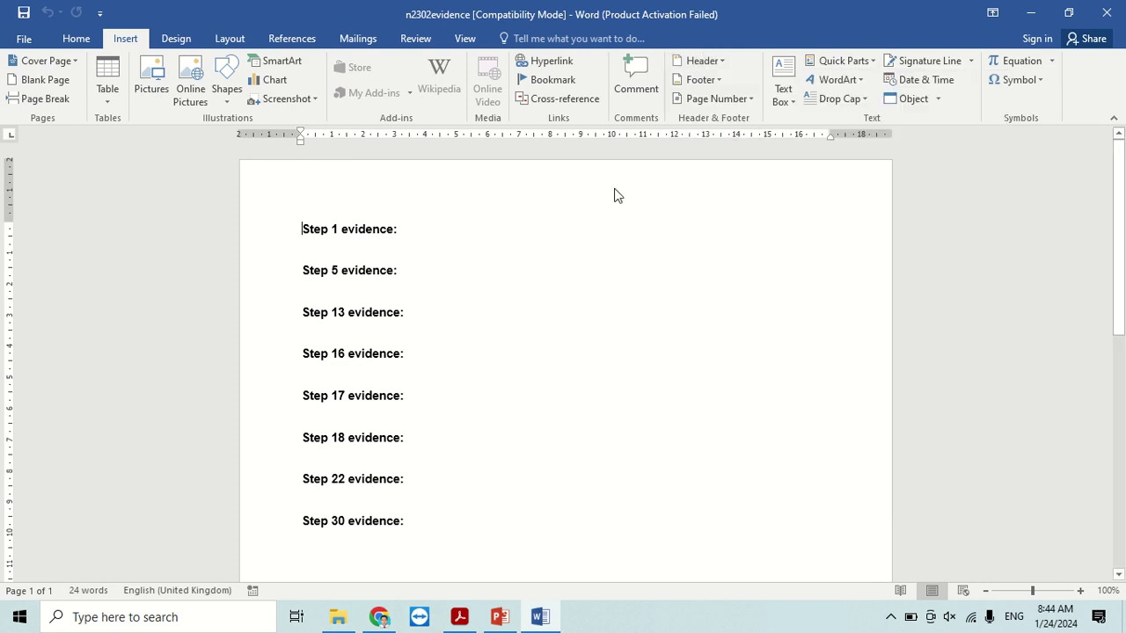
{"action": "double_click", "coordinate": [615, 196]}
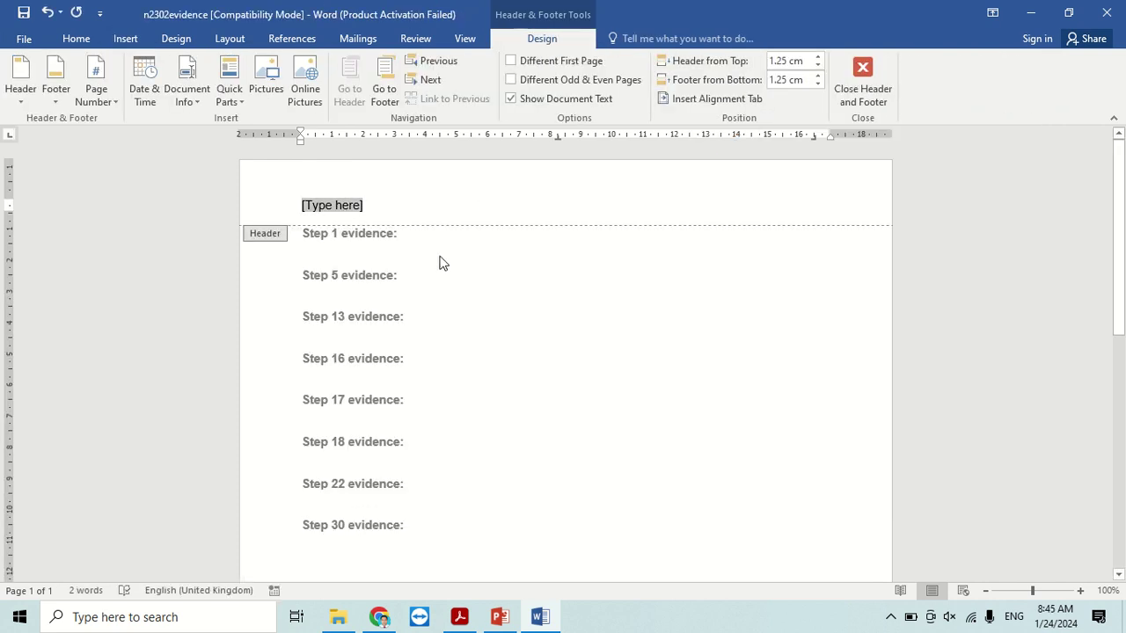
{"action": "type", "text": "Fahim"}
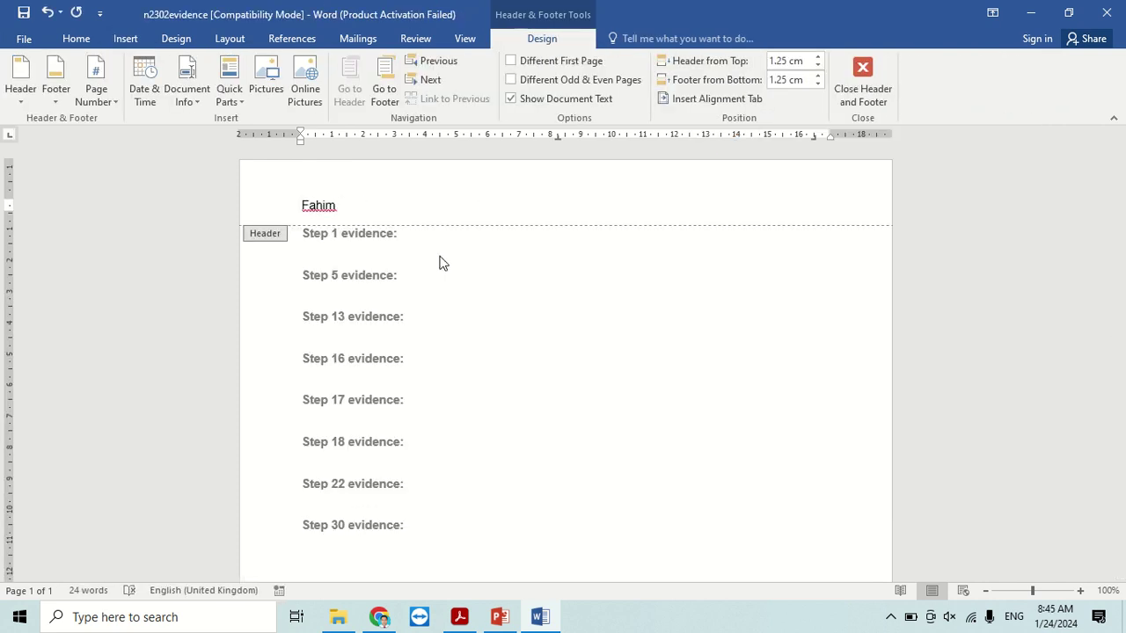
{"action": "type", "text": " OM000 0001"}
{"action": "left_click", "coordinate": [862, 81]}
- Save the evidence file as Word Document EVIDENCE0001 in Desktop's paper 2 2023 folder
{"action": "left_click", "coordinate": [25, 40]}
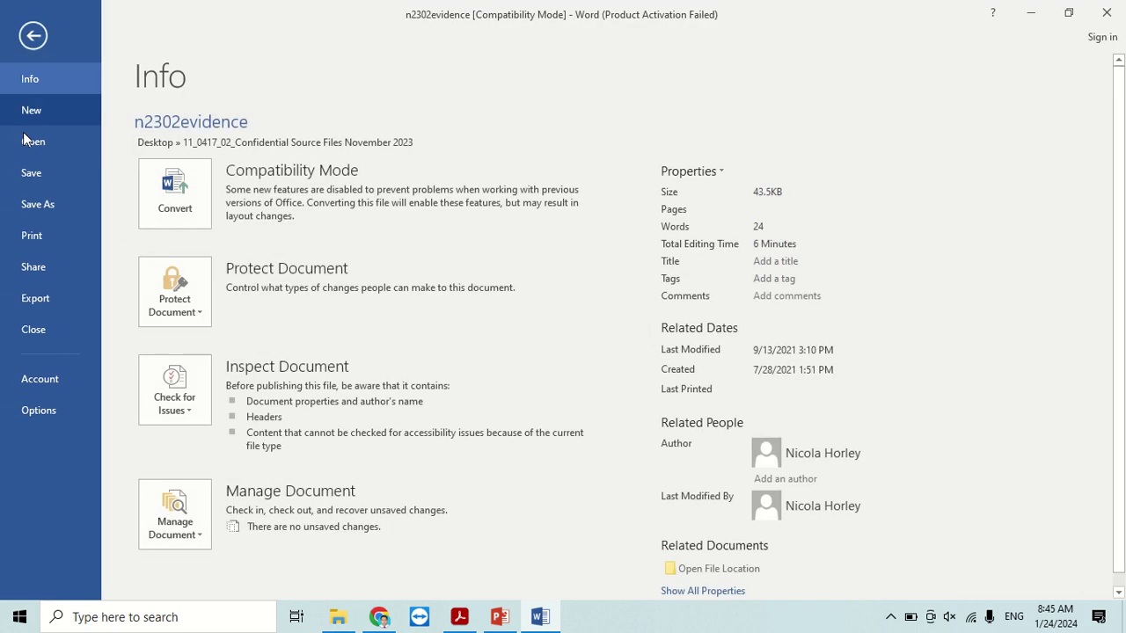
{"action": "left_click", "coordinate": [40, 205]}
{"action": "left_click", "coordinate": [222, 256]}
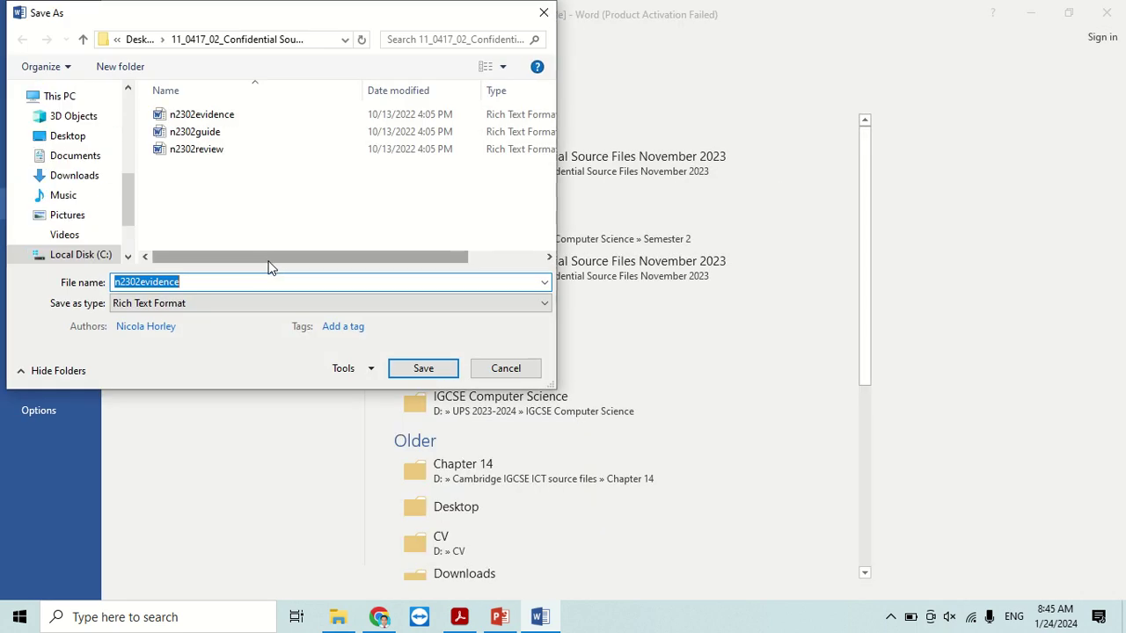
{"action": "type", "text": "EVIDENCE9999"}
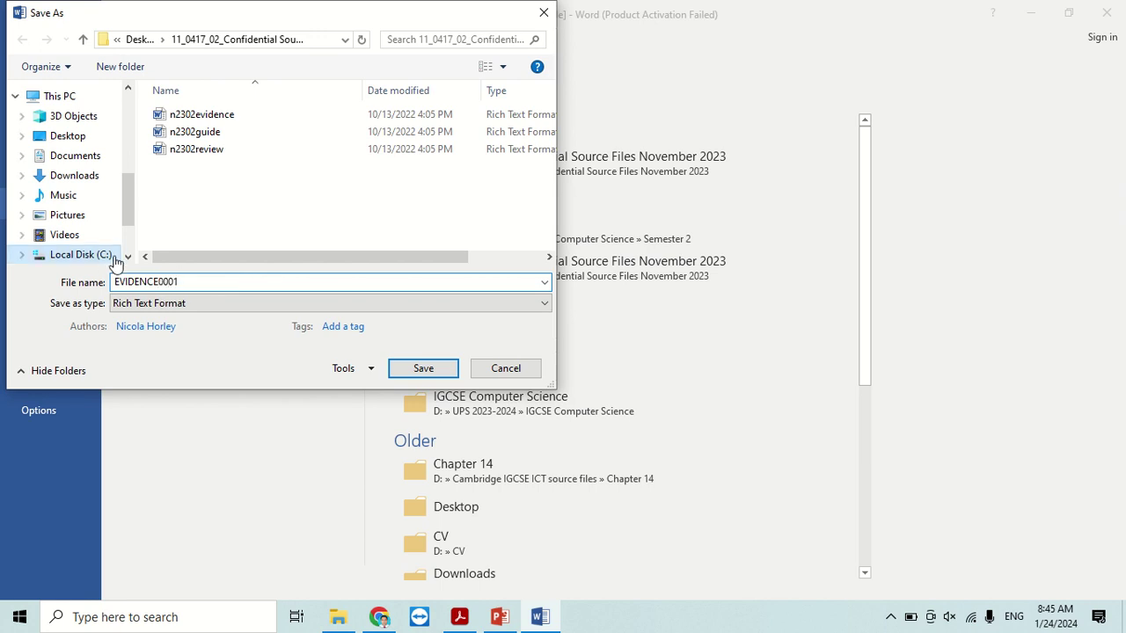
{"action": "left_click", "coordinate": [70, 137]}
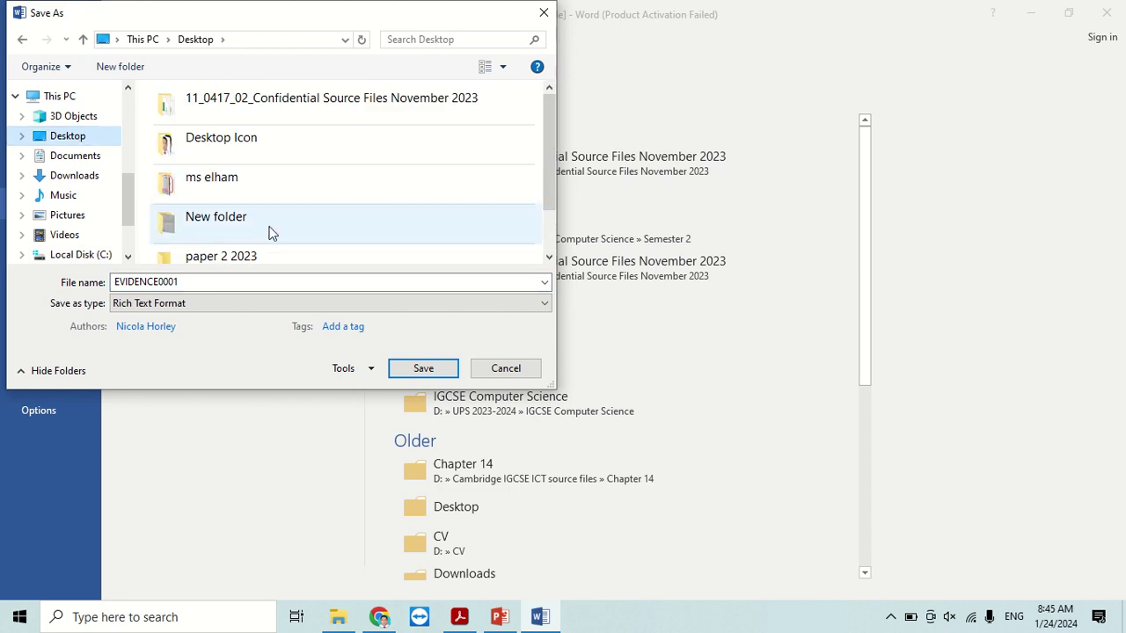
{"action": "scroll", "coordinate": [268, 230], "scroll_direction": "down", "scroll_amount": 1}
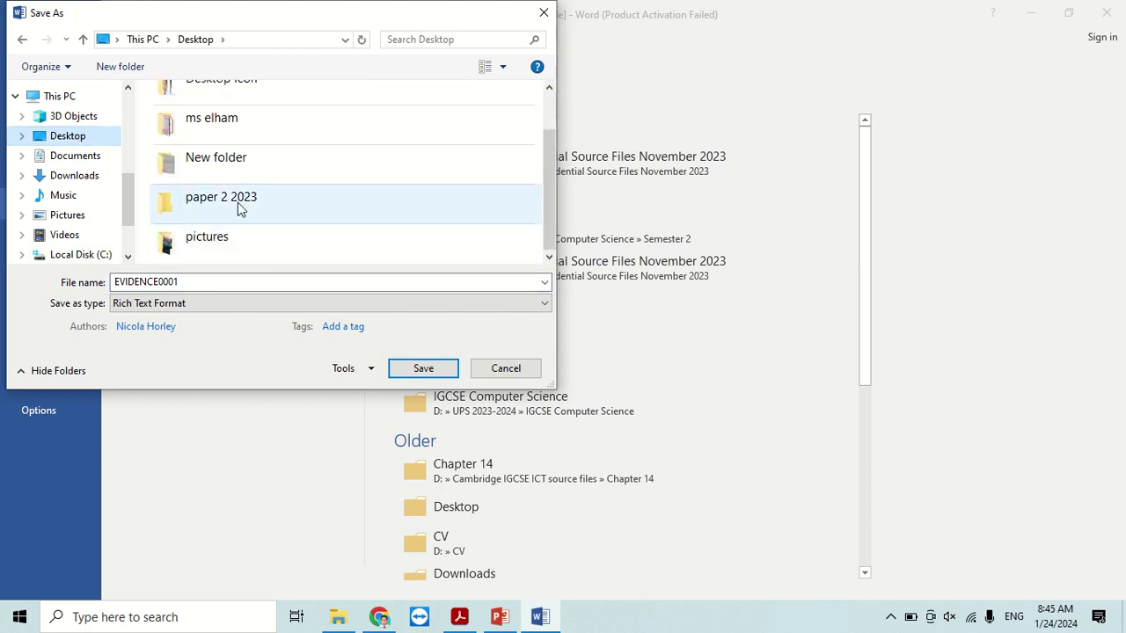
{"action": "double_click", "coordinate": [237, 204]}
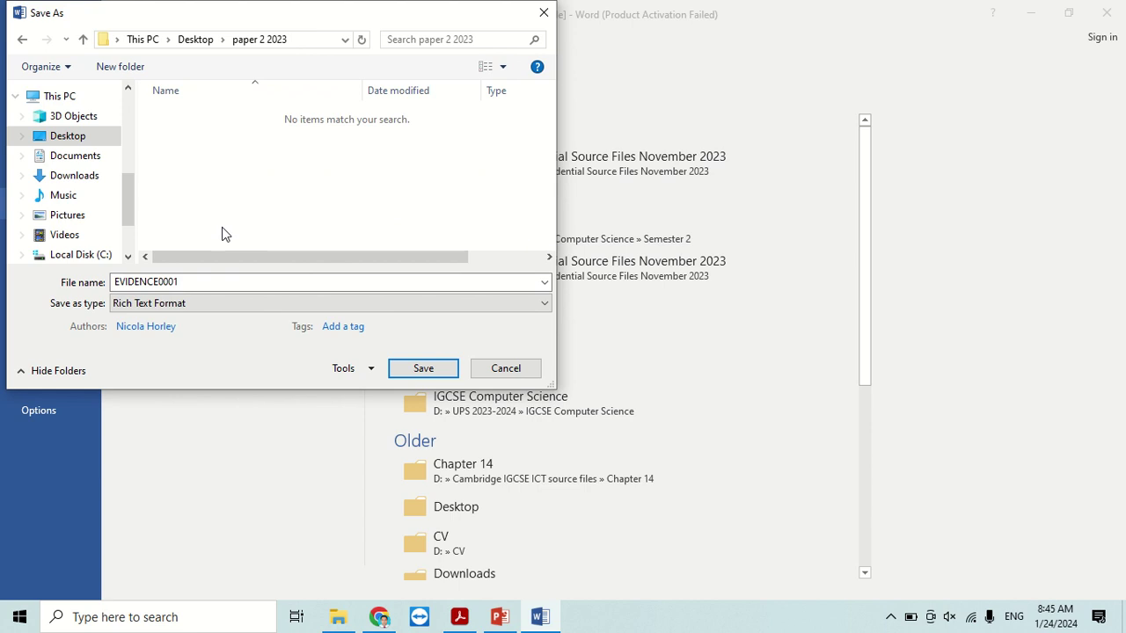
{"action": "left_click", "coordinate": [195, 303]}
{"action": "left_click", "coordinate": [182, 318]}
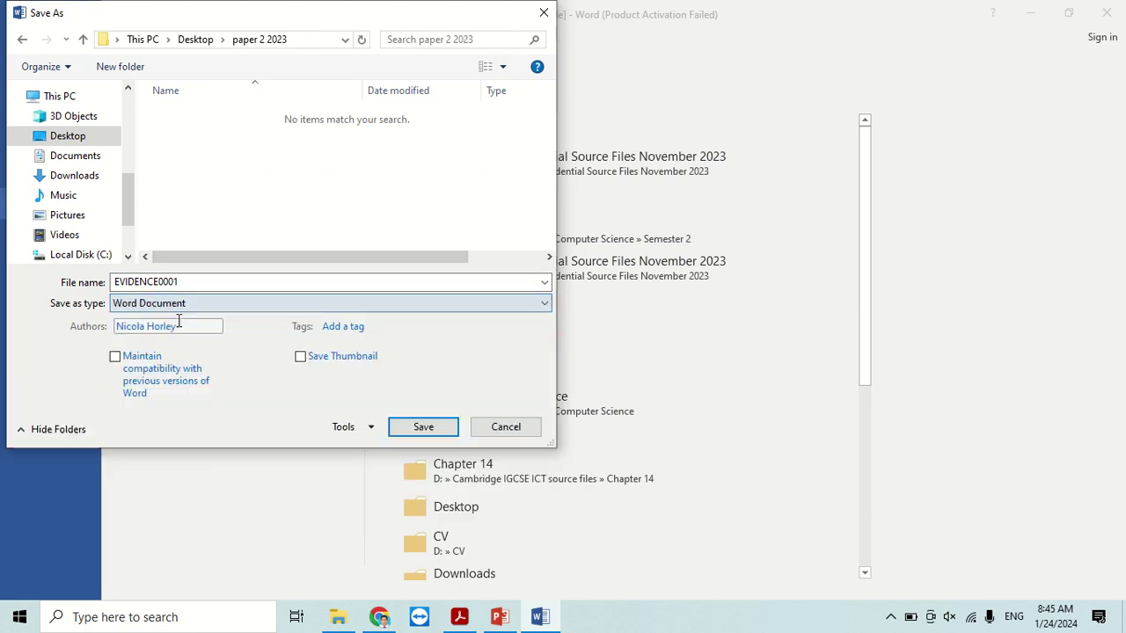
{"action": "left_click", "coordinate": [419, 429]}
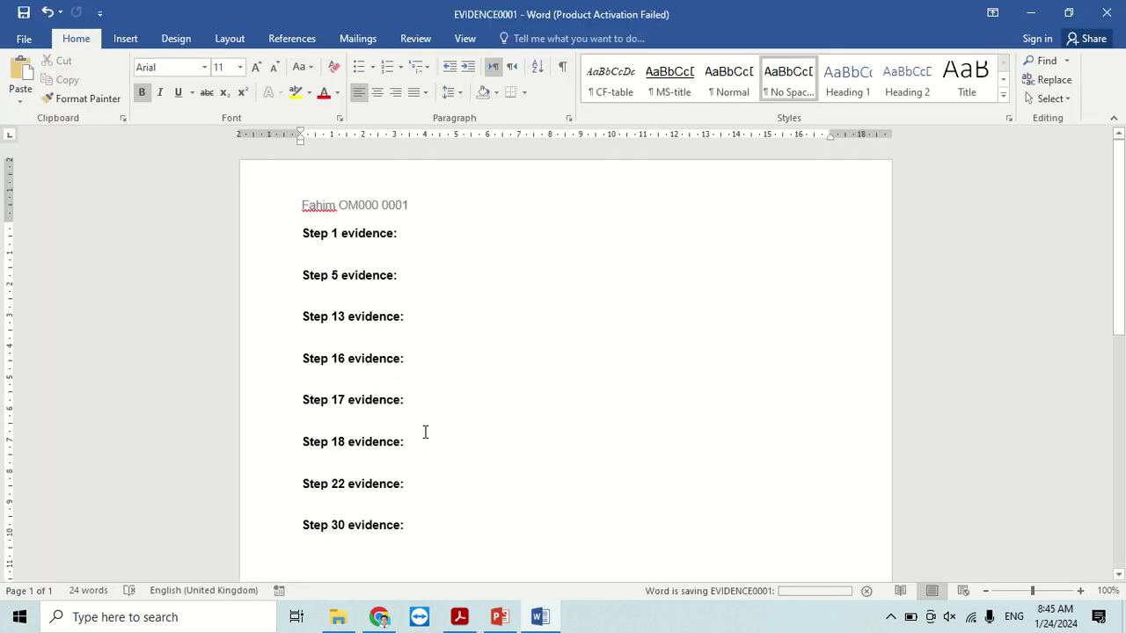
- Read Task 2's step 1 in the PDF and open n2302review.rtf from the source folder
{"action": "left_click", "coordinate": [459, 617]}
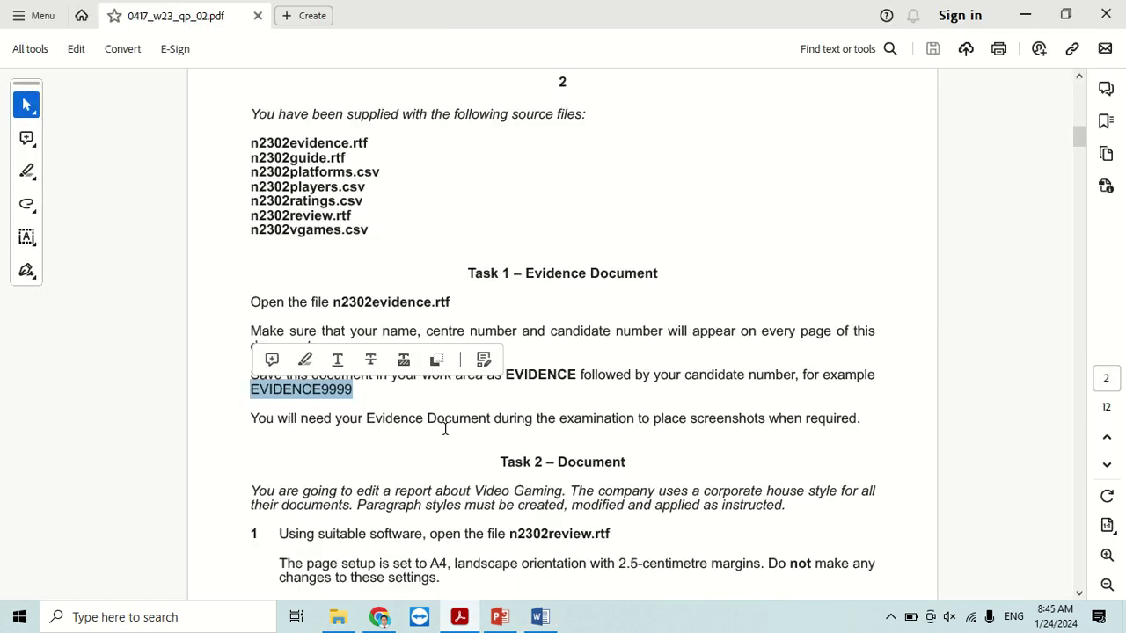
{"action": "left_click", "coordinate": [410, 455]}
{"action": "scroll", "coordinate": [408, 448], "scroll_direction": "down", "scroll_amount": 5}
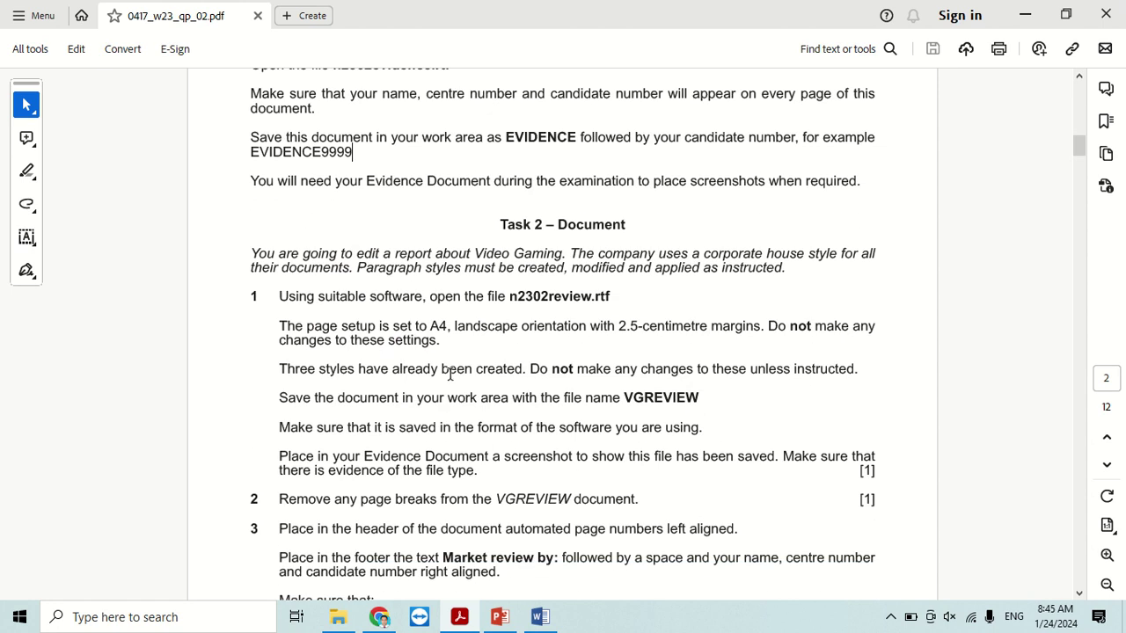
{"action": "mouse_move", "coordinate": [250, 215]}
{"action": "left_mouse_down"}
{"action": "mouse_move", "coordinate": [846, 215]}
{"action": "mouse_move", "coordinate": [287, 225]}
{"action": "mouse_move", "coordinate": [617, 231]}
{"action": "mouse_move", "coordinate": [797, 217]}
{"action": "left_mouse_up"}
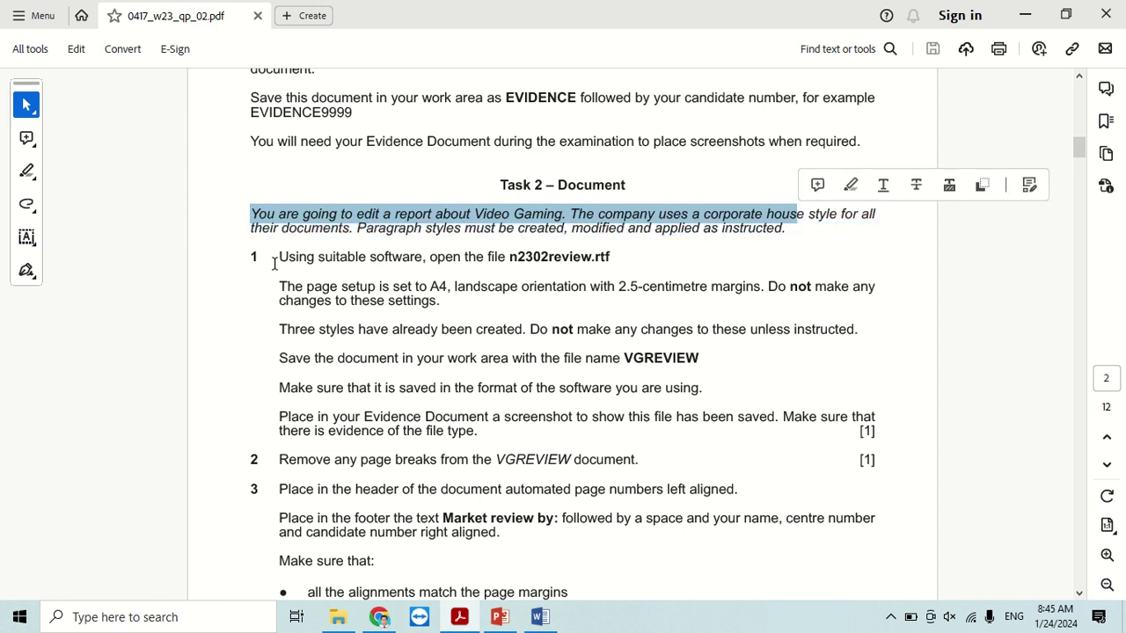
{"action": "left_click_drag", "start_coordinate": [274, 262], "coordinate": [516, 259]}
{"action": "left_click_drag", "start_coordinate": [587, 260], "coordinate": [607, 259]}
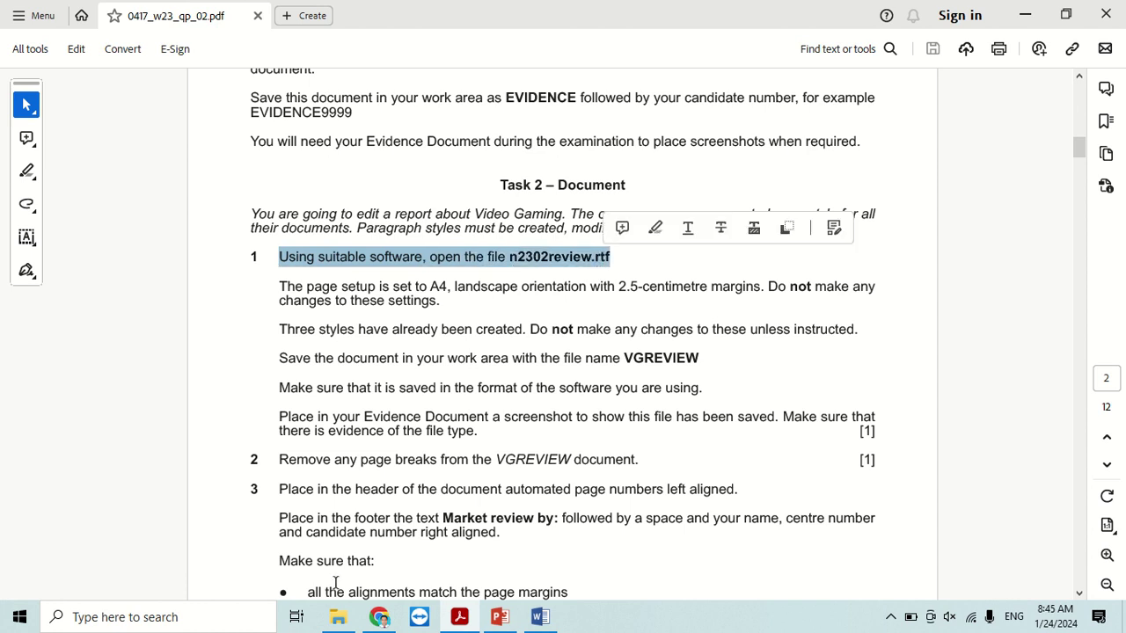
{"action": "left_click", "coordinate": [338, 616]}
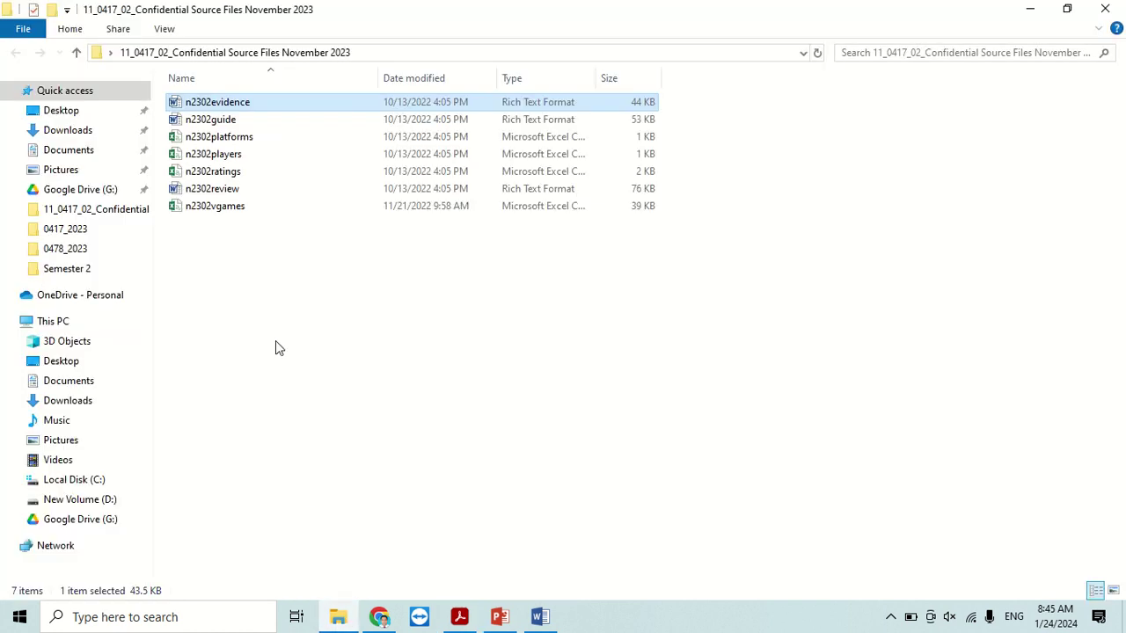
{"action": "double_click", "coordinate": [251, 194]}
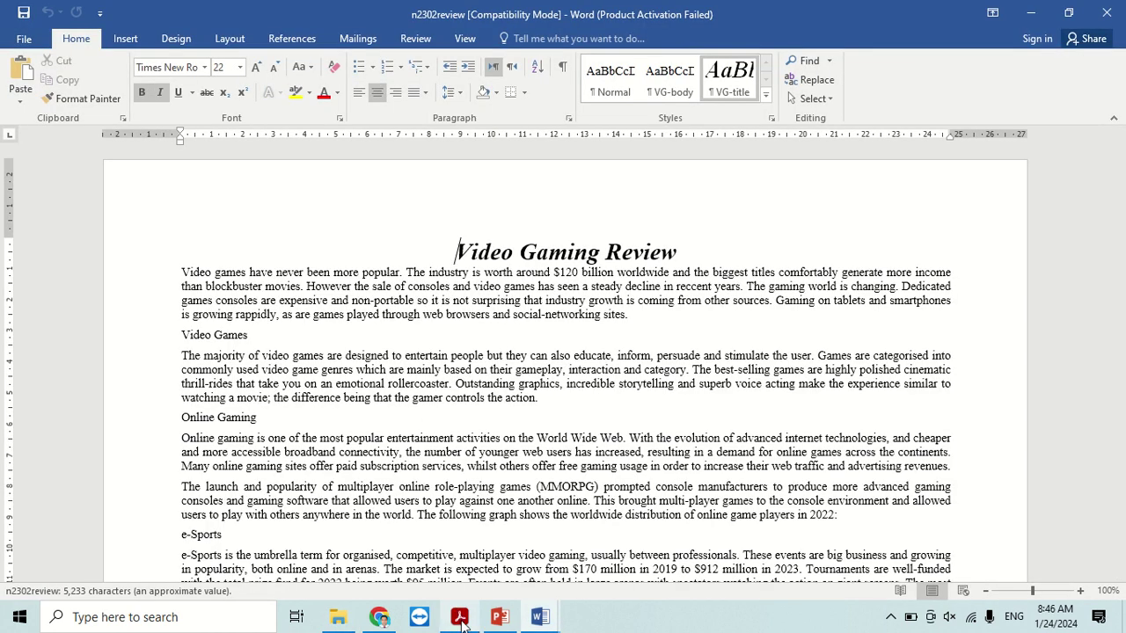
- Back in the PDF, copy the required file name VGREVIEW from the instructions
{"action": "left_click", "coordinate": [461, 619]}
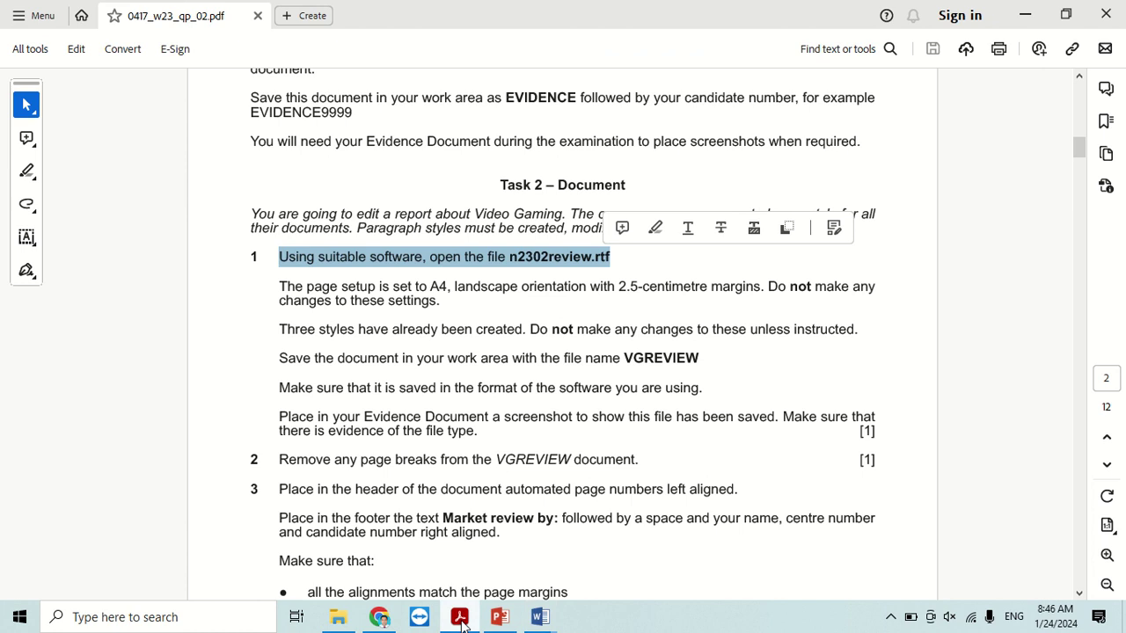
{"action": "left_click_drag", "start_coordinate": [315, 327], "coordinate": [283, 286]}
{"action": "left_click", "coordinate": [283, 287]}
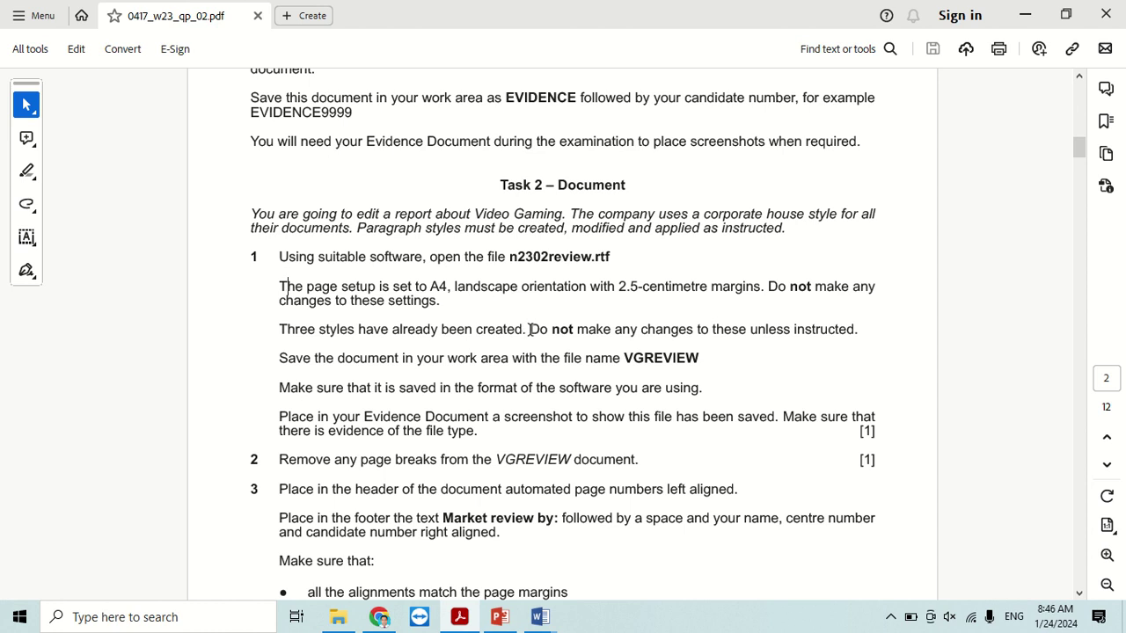
{"action": "mouse_move", "coordinate": [530, 329]}
{"action": "left_mouse_down"}
{"action": "mouse_move", "coordinate": [658, 327]}
{"action": "mouse_move", "coordinate": [704, 358]}
{"action": "left_mouse_up"}
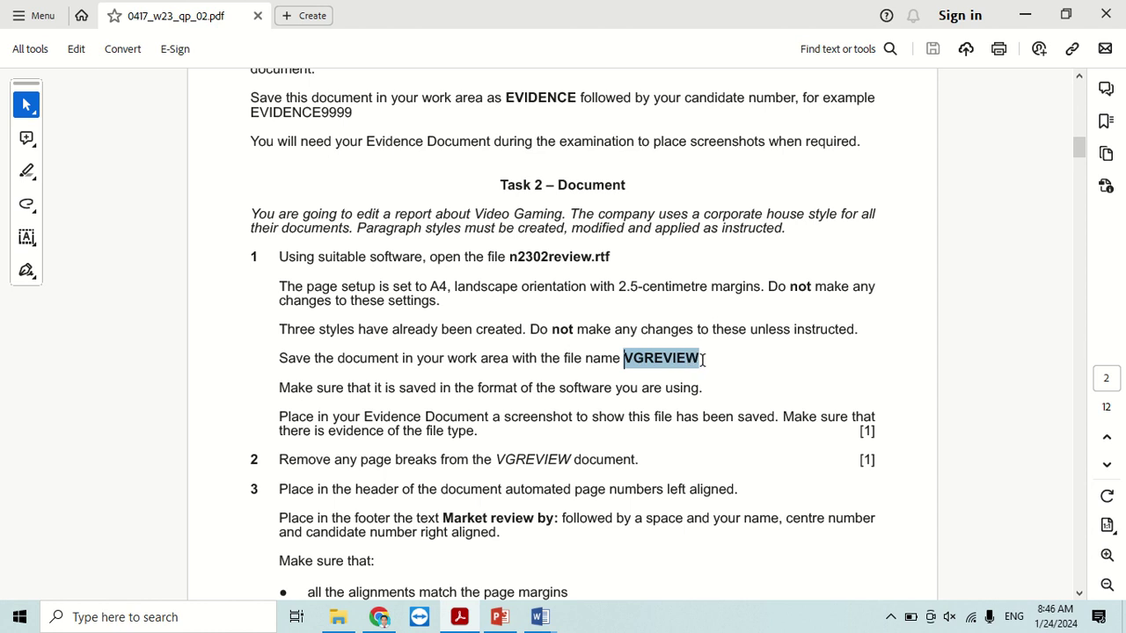
{"action": "right_click", "coordinate": [655, 367]}
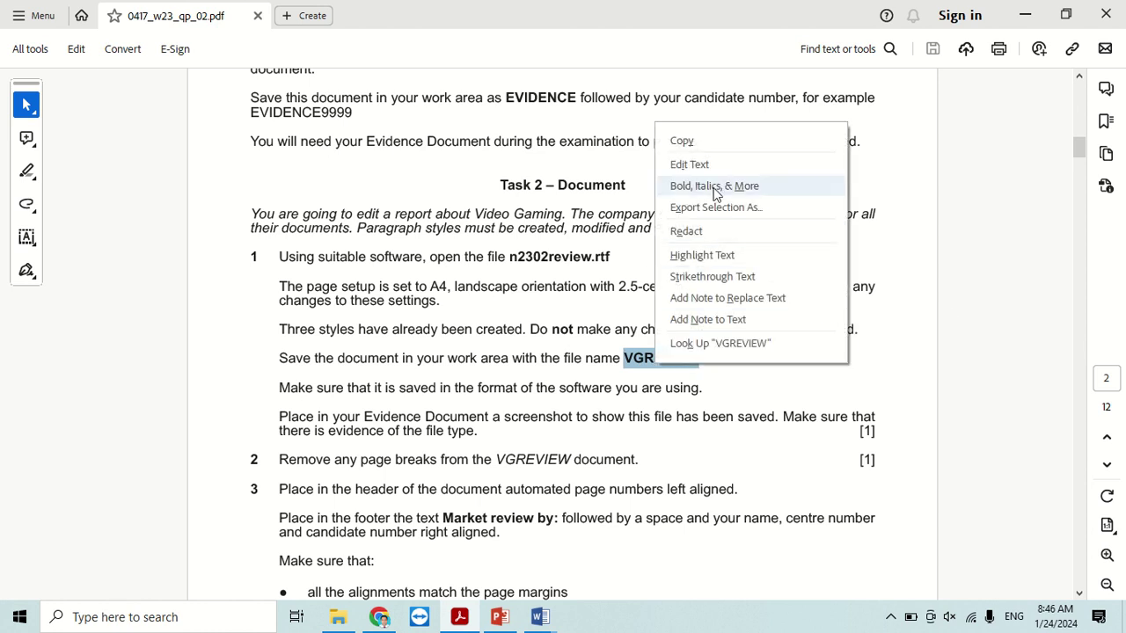
{"action": "left_click", "coordinate": [701, 145]}
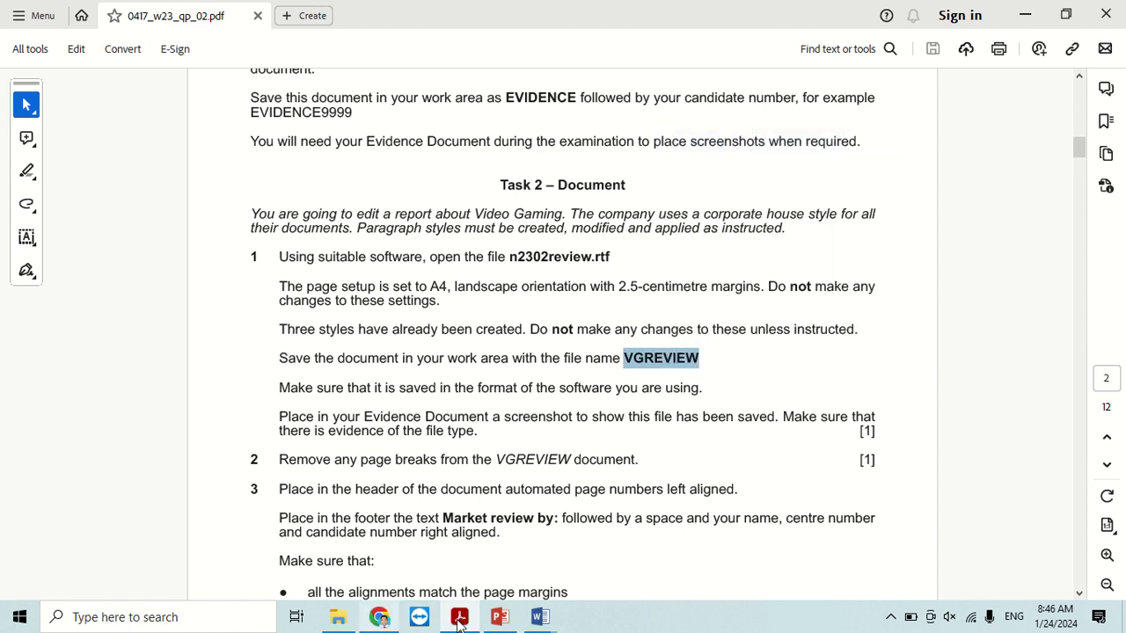
- Save n2302review as a Word Document named VGREVIEW in Desktop's paper 2 2023 folder
{"action": "mouse_move", "coordinate": [534, 622]}
{"action": "left_click", "coordinate": [616, 545]}
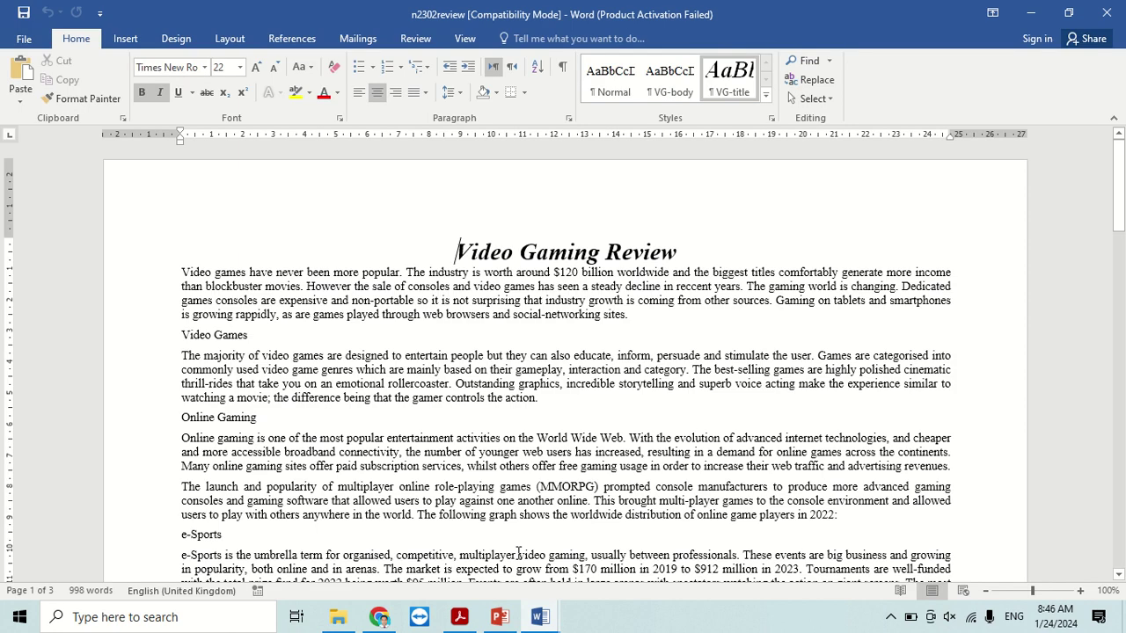
{"action": "left_click", "coordinate": [25, 39]}
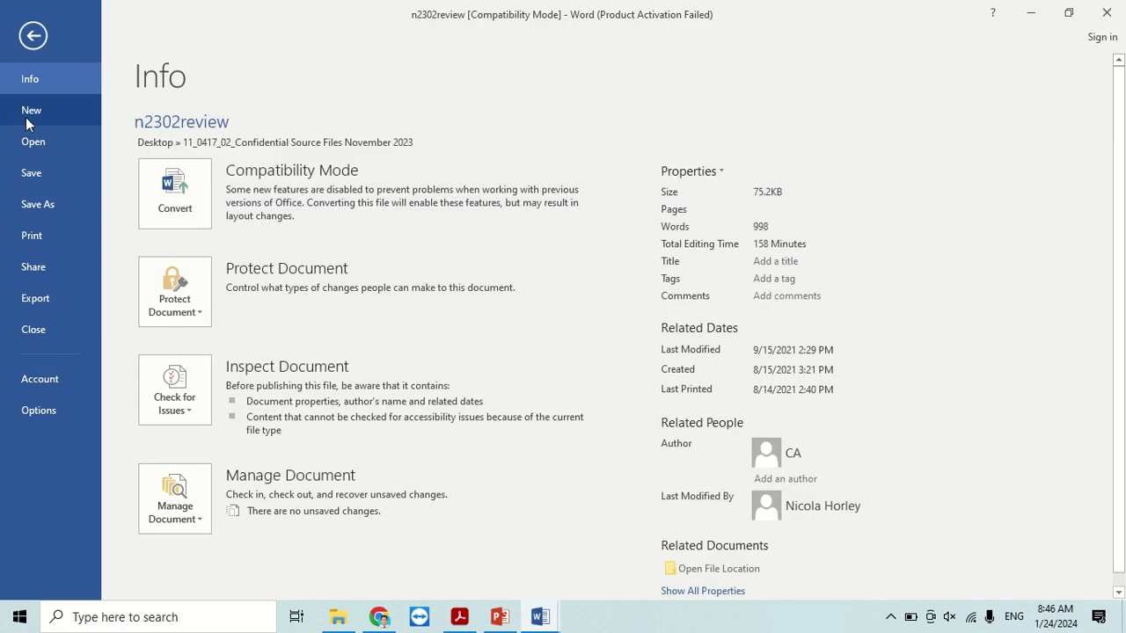
{"action": "left_click", "coordinate": [40, 204]}
{"action": "left_click", "coordinate": [190, 258]}
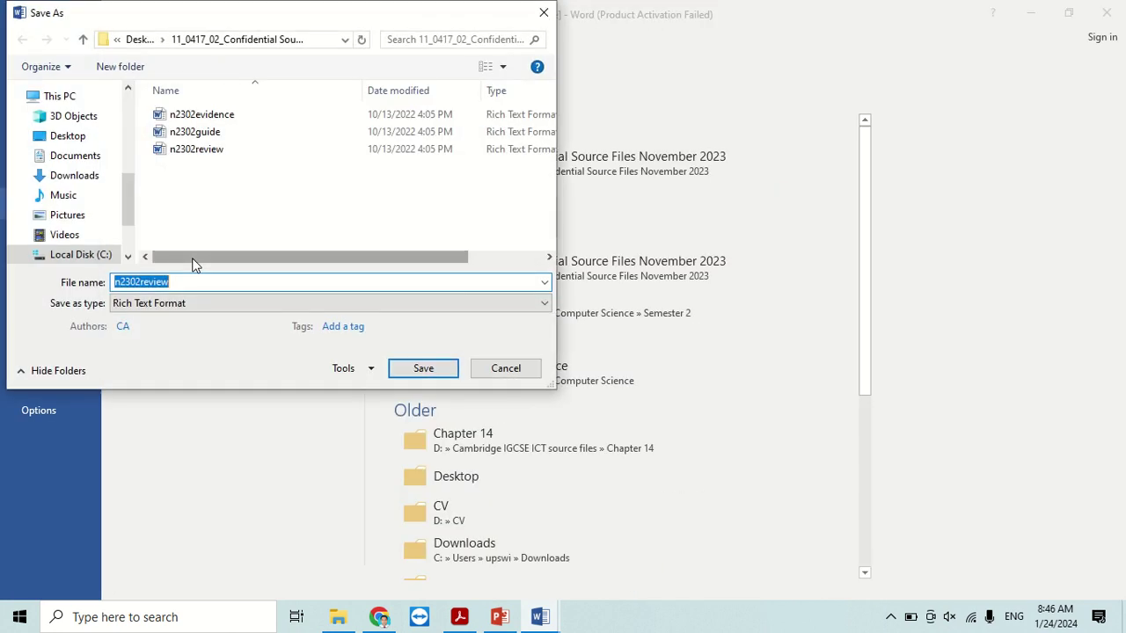
{"action": "left_click", "coordinate": [71, 137]}
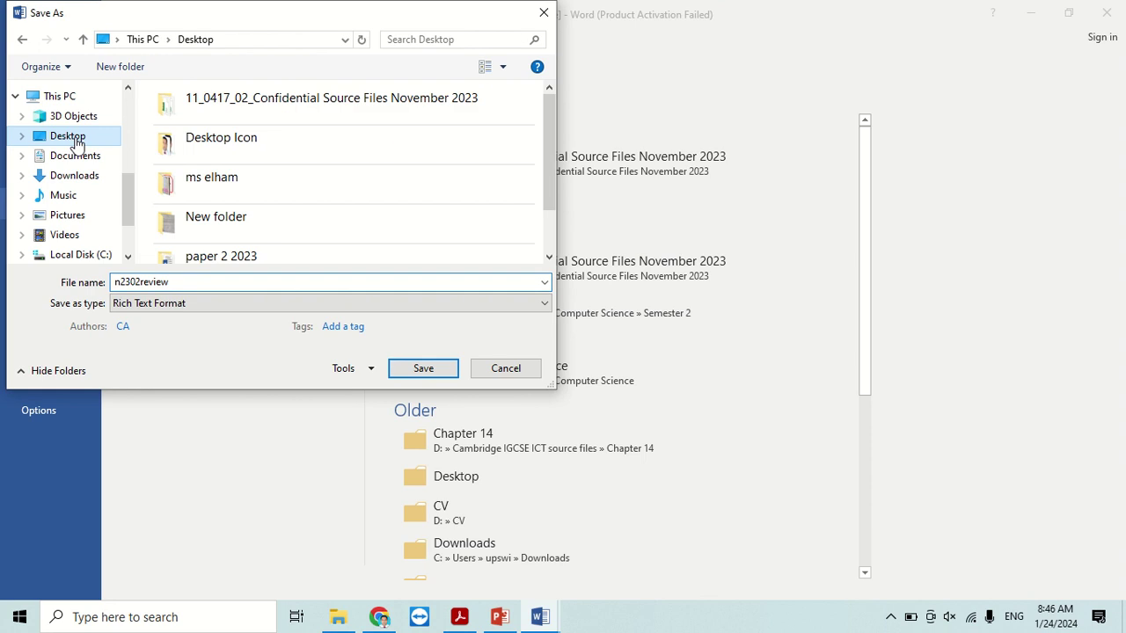
{"action": "double_click", "coordinate": [226, 252]}
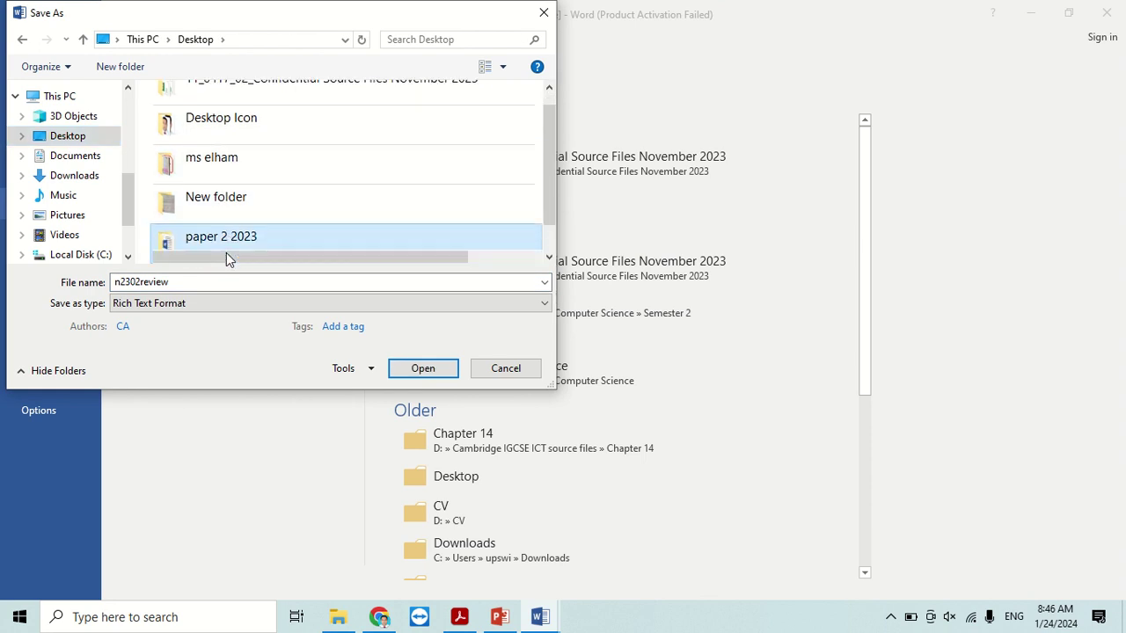
{"action": "left_click", "coordinate": [207, 301]}
{"action": "left_click", "coordinate": [171, 320]}
{"action": "double_click", "coordinate": [172, 282]}
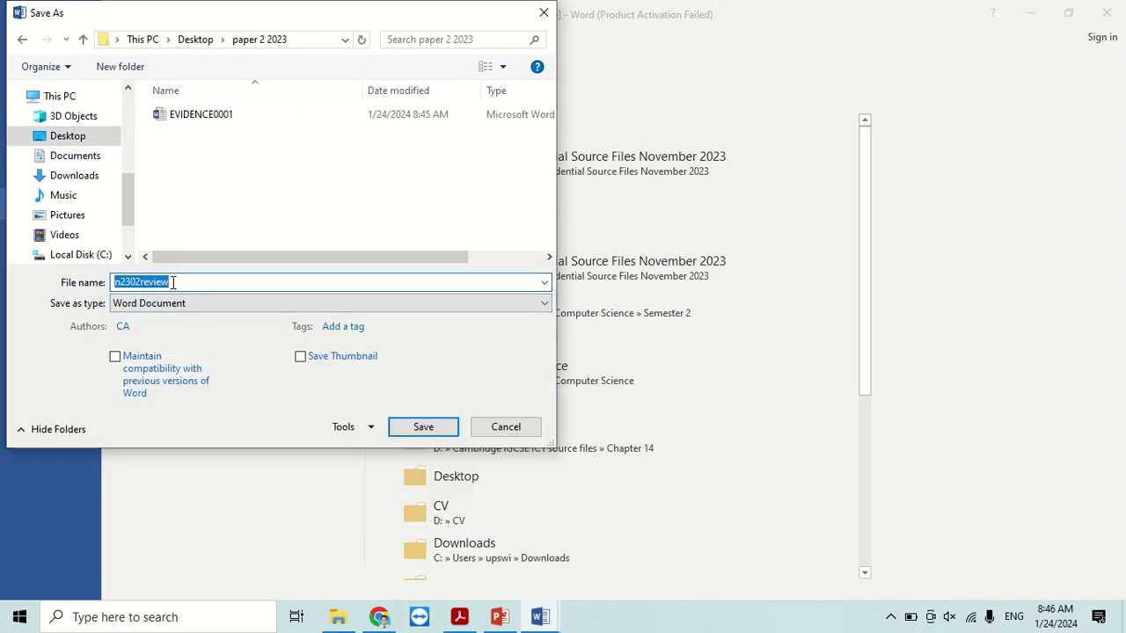
{"action": "type", "text": "VGREVIEW"}
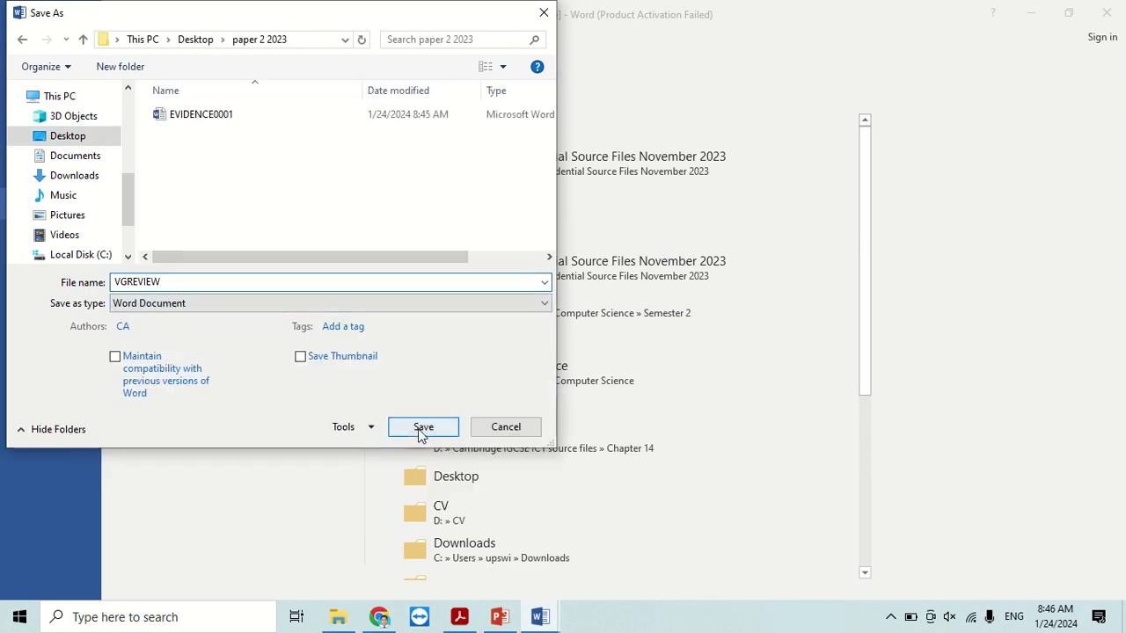
{"action": "left_click", "coordinate": [421, 429]}
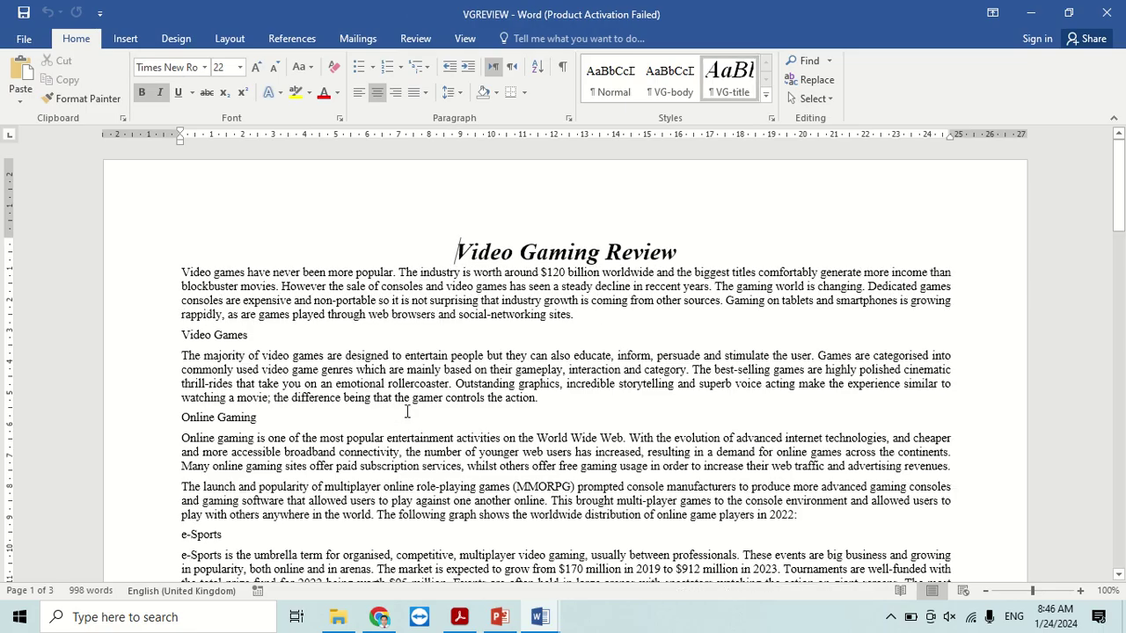
- Return to the PDF and highlight the instruction to screenshot the saved file for the Evidence Document
{"action": "key", "text": "alt+Tab"}
{"action": "scroll", "coordinate": [502, 381], "scroll_direction": "down", "scroll_amount": 2}
{"action": "scroll", "coordinate": [504, 385], "scroll_direction": "down", "scroll_amount": 1}
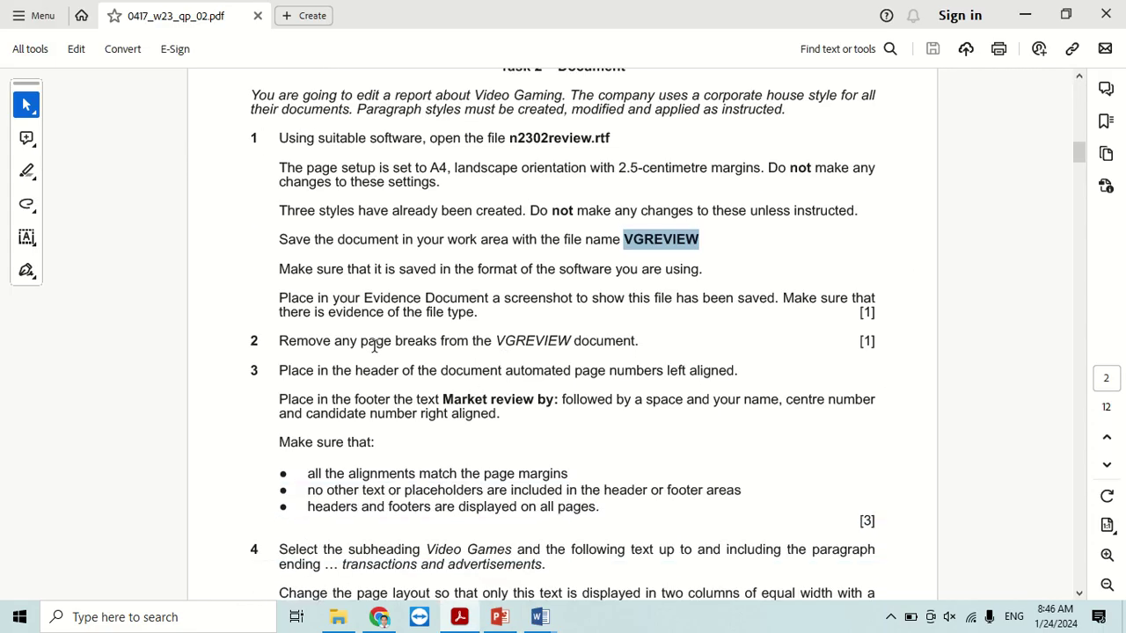
{"action": "left_click_drag", "start_coordinate": [277, 297], "coordinate": [774, 303]}
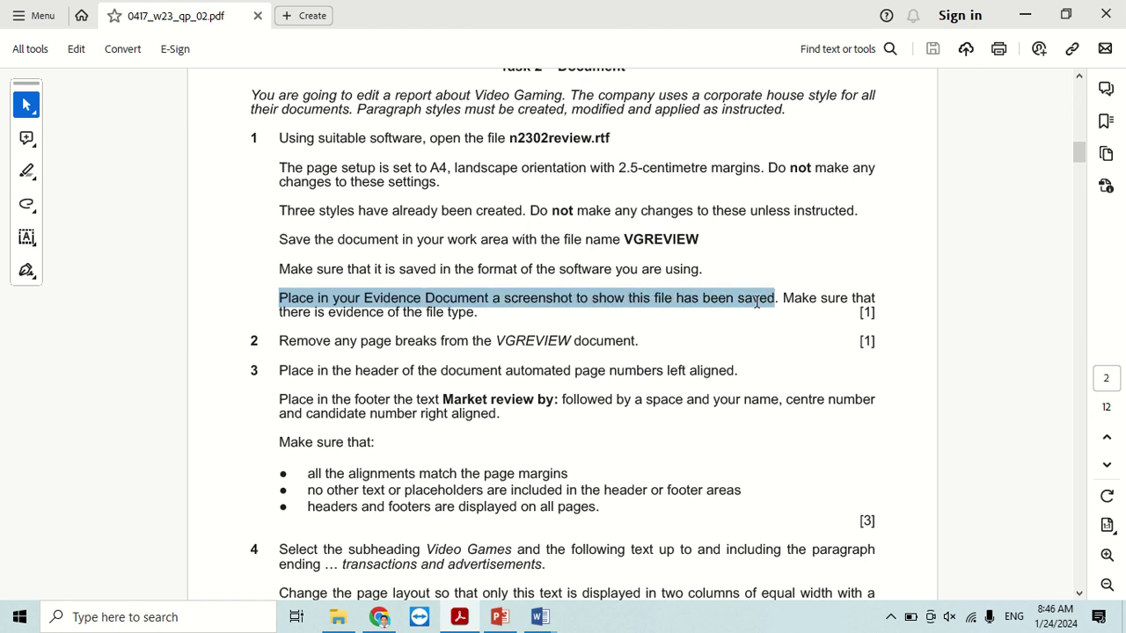
- Snip the paper 2 2023 file list showing EVIDENCE0001 and VGREVIEW
{"action": "left_click", "coordinate": [337, 617]}
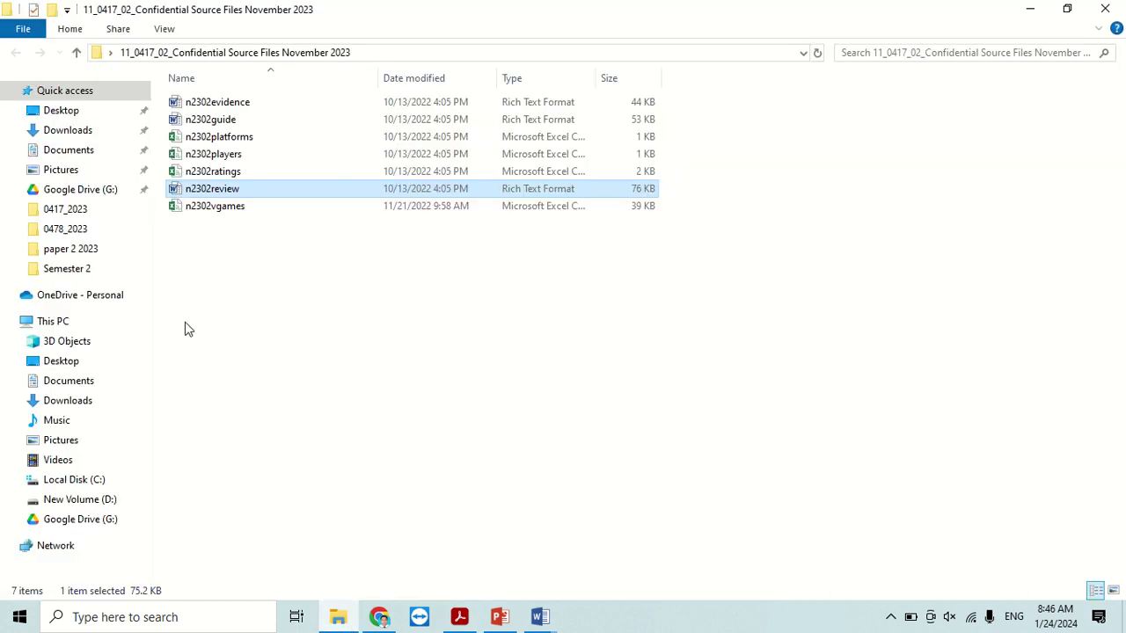
{"action": "left_click", "coordinate": [83, 251]}
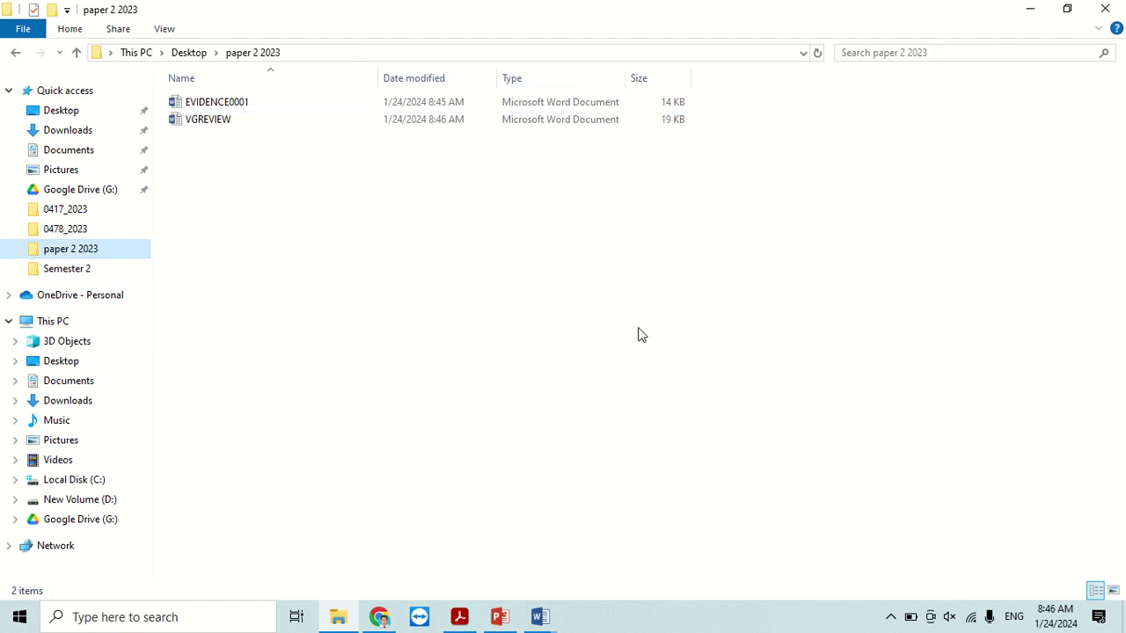
{"action": "key", "text": "super+shift+s"}
{"action": "left_click_drag", "start_coordinate": [154, 81], "coordinate": [704, 141]}
- Paste the snip under Step 1 evidence in EVIDENCE0001, then return to the exam paper
{"action": "mouse_move", "coordinate": [540, 617]}
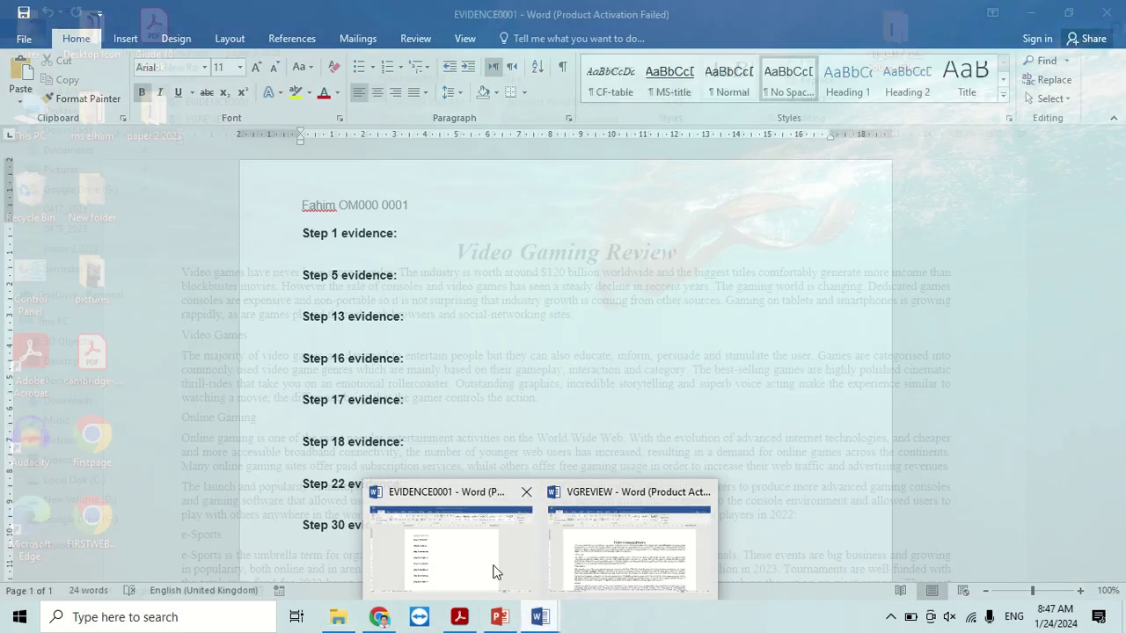
{"action": "left_click", "coordinate": [494, 572]}
{"action": "left_click", "coordinate": [316, 249]}
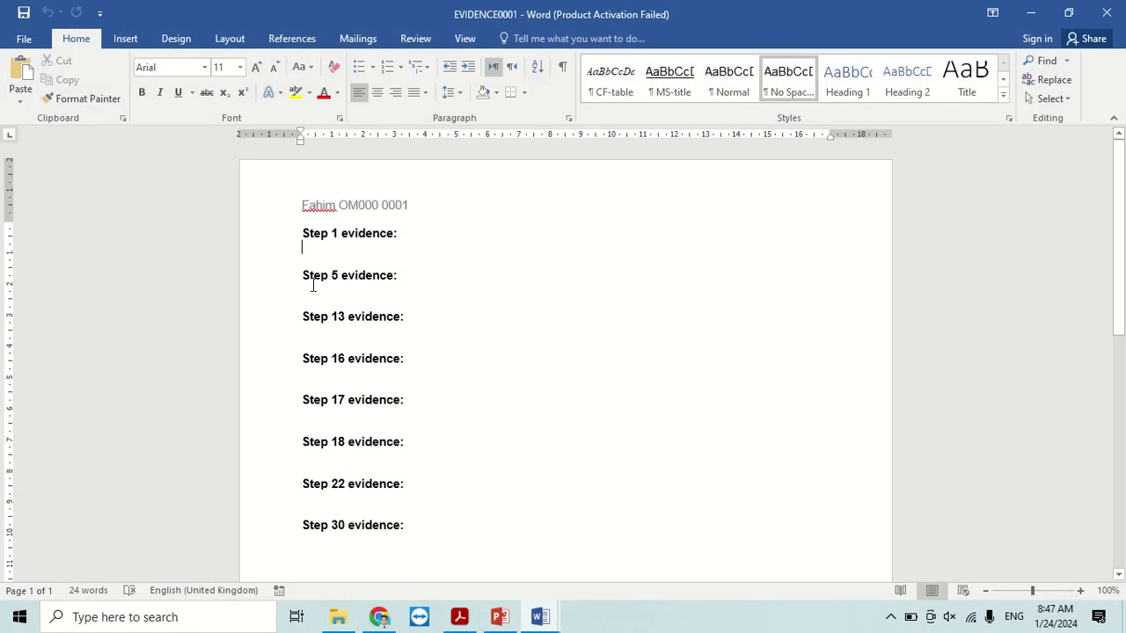
{"action": "left_click", "coordinate": [27, 76]}
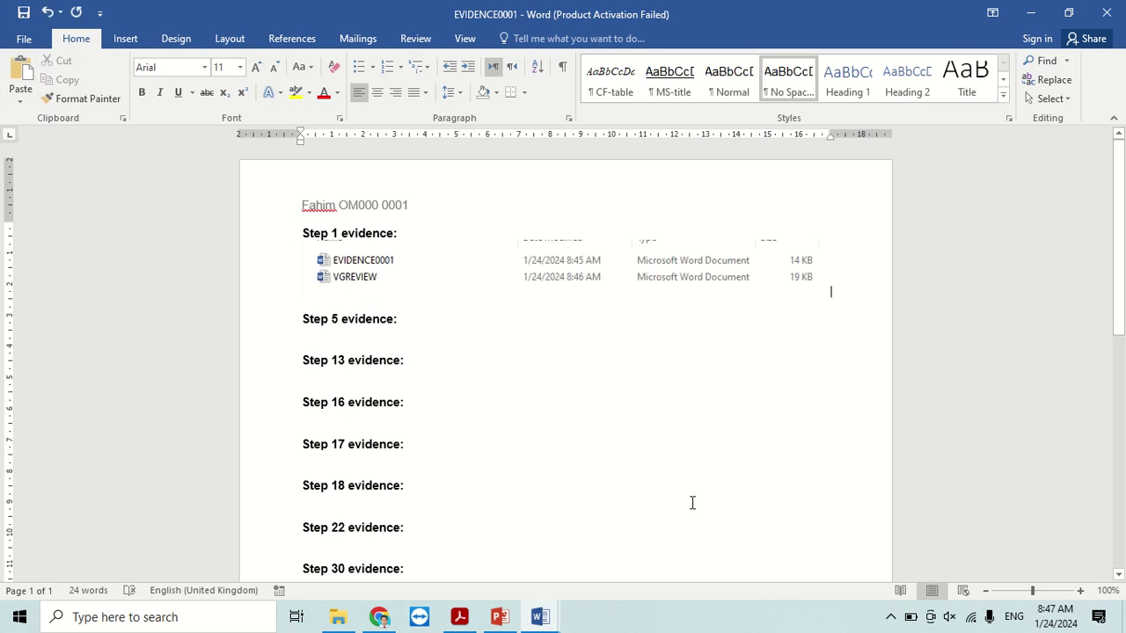
{"action": "key", "text": "alt+Tab"}
{"action": "left_click", "coordinate": [459, 616]}
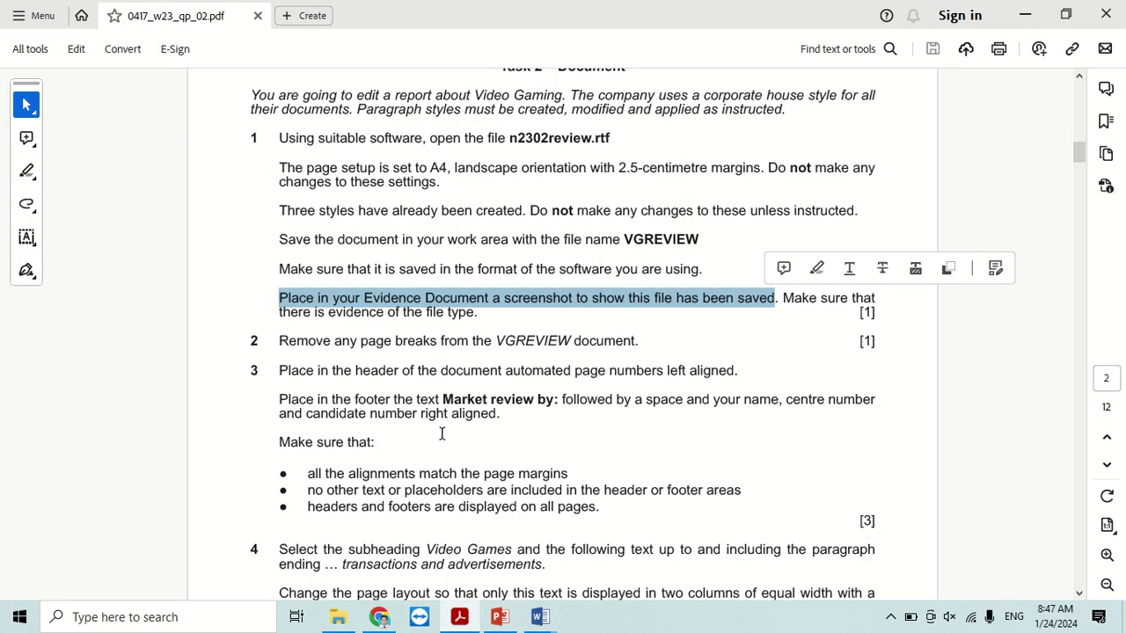
- Scroll the PDF to step 2 on removing page breaks and switch to VGREVIEW in Word
{"action": "scroll", "coordinate": [442, 434], "scroll_direction": "down", "scroll_amount": 2}
{"action": "scroll", "coordinate": [294, 266], "scroll_direction": "down", "scroll_amount": 1}
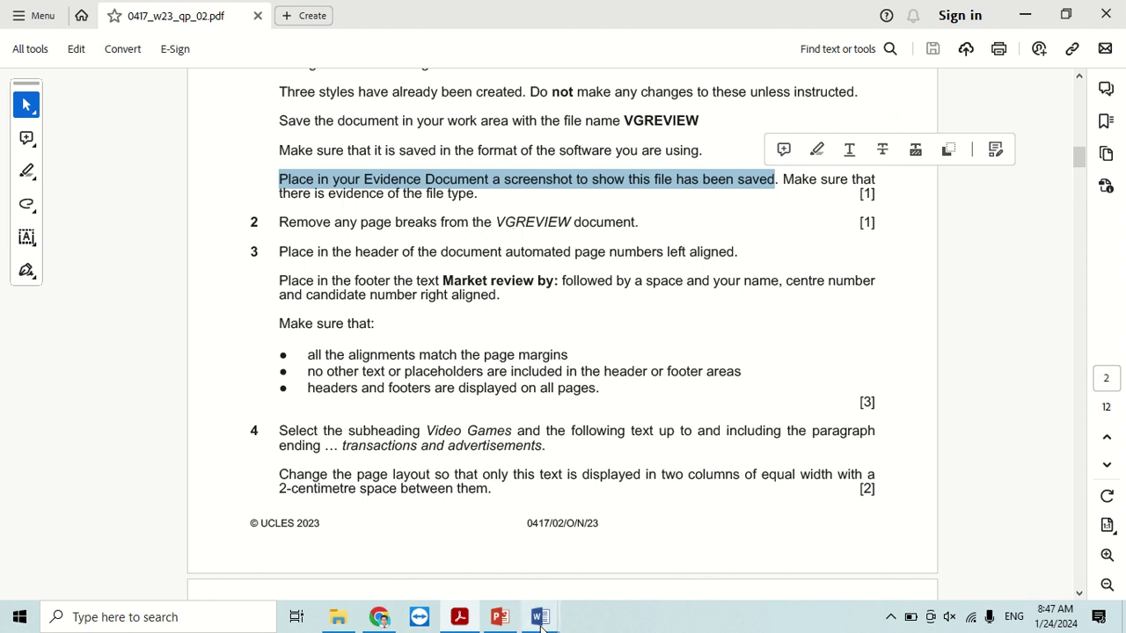
{"action": "mouse_move", "coordinate": [540, 618]}
{"action": "left_click", "coordinate": [594, 565]}
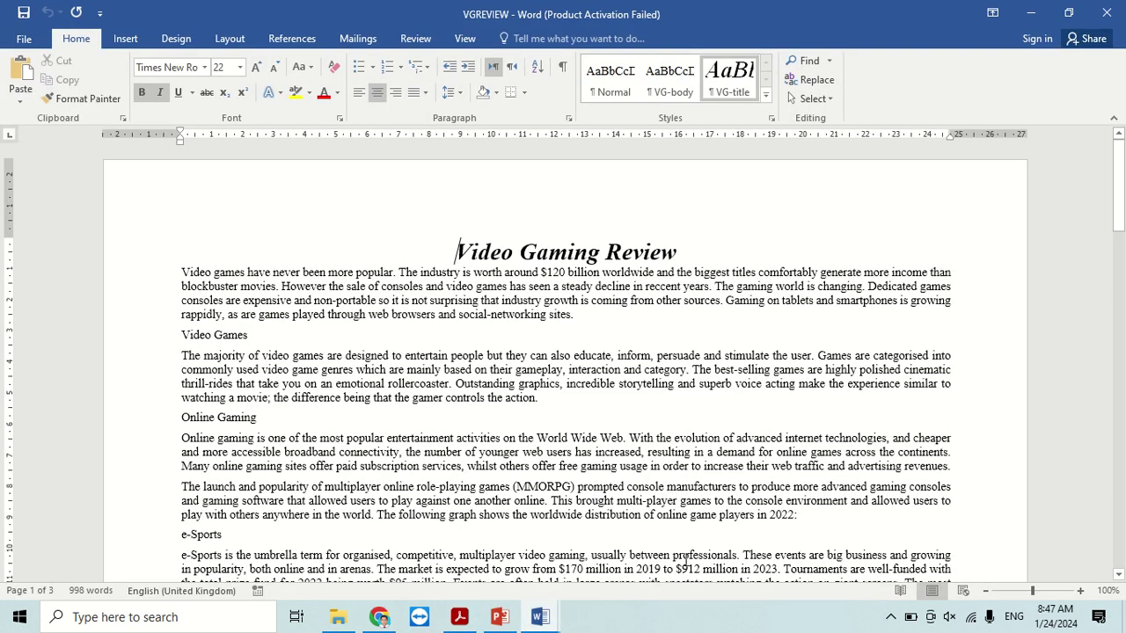
- Show formatting marks and delete the page break after 'events.', keeping a space before 'Whilst'
{"action": "left_click", "coordinate": [562, 66]}
{"action": "scroll", "coordinate": [582, 361], "scroll_direction": "down", "scroll_amount": 4}
{"action": "scroll", "coordinate": [590, 425], "scroll_direction": "down", "scroll_amount": 1}
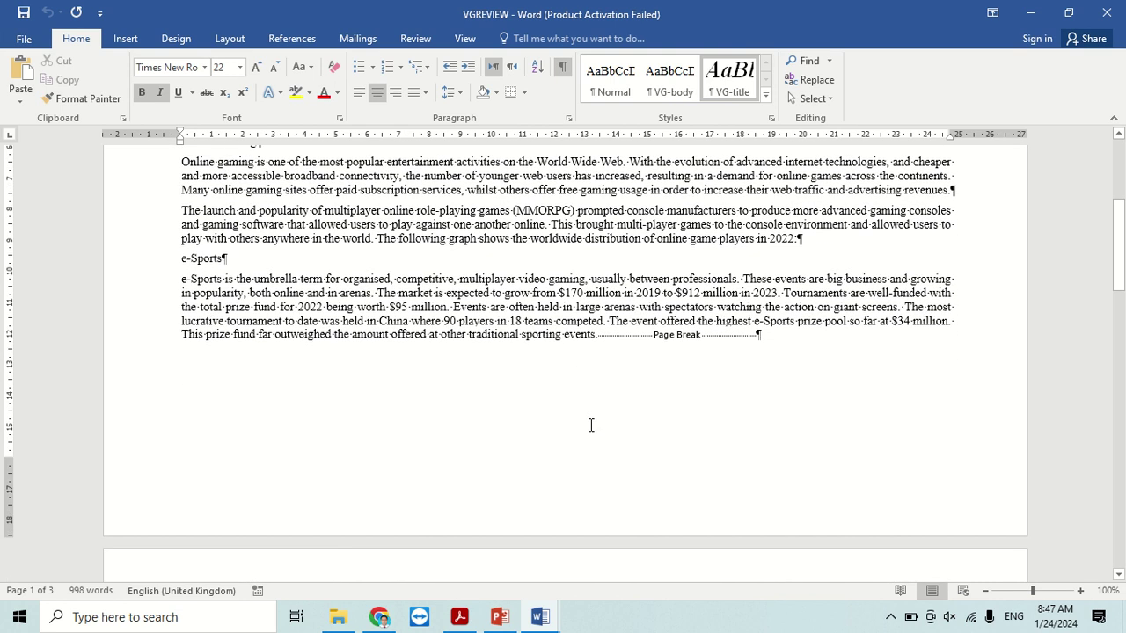
{"action": "left_click", "coordinate": [761, 338]}
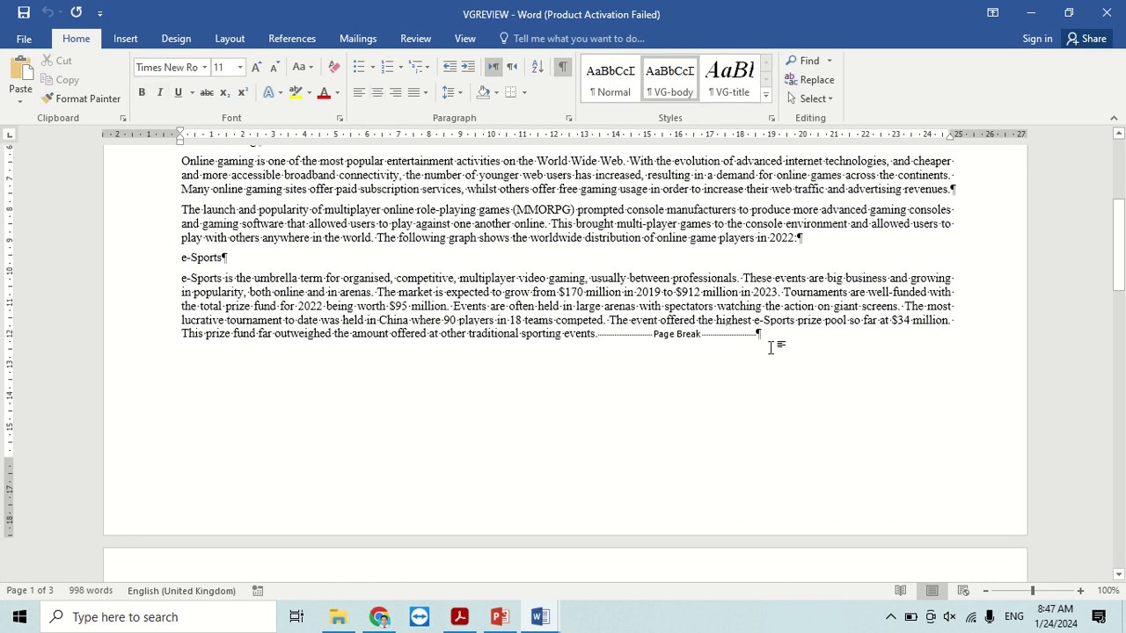
{"action": "key", "text": "Delete"}
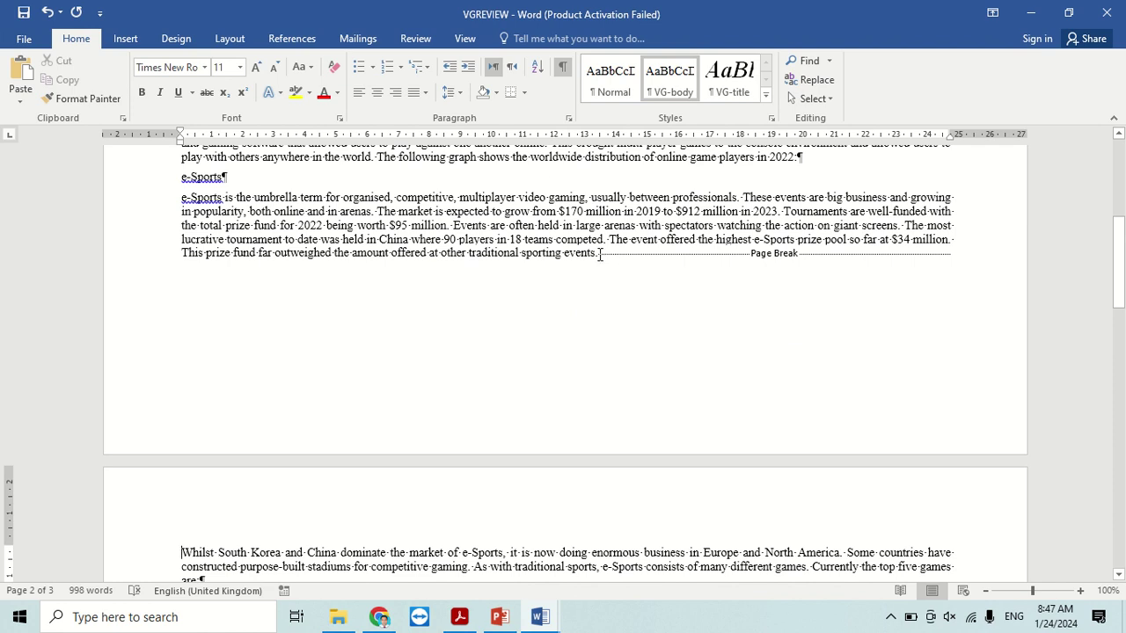
{"action": "left_click", "coordinate": [598, 254]}
{"action": "key", "text": "Delete"}
{"action": "key", "text": "Delete"}
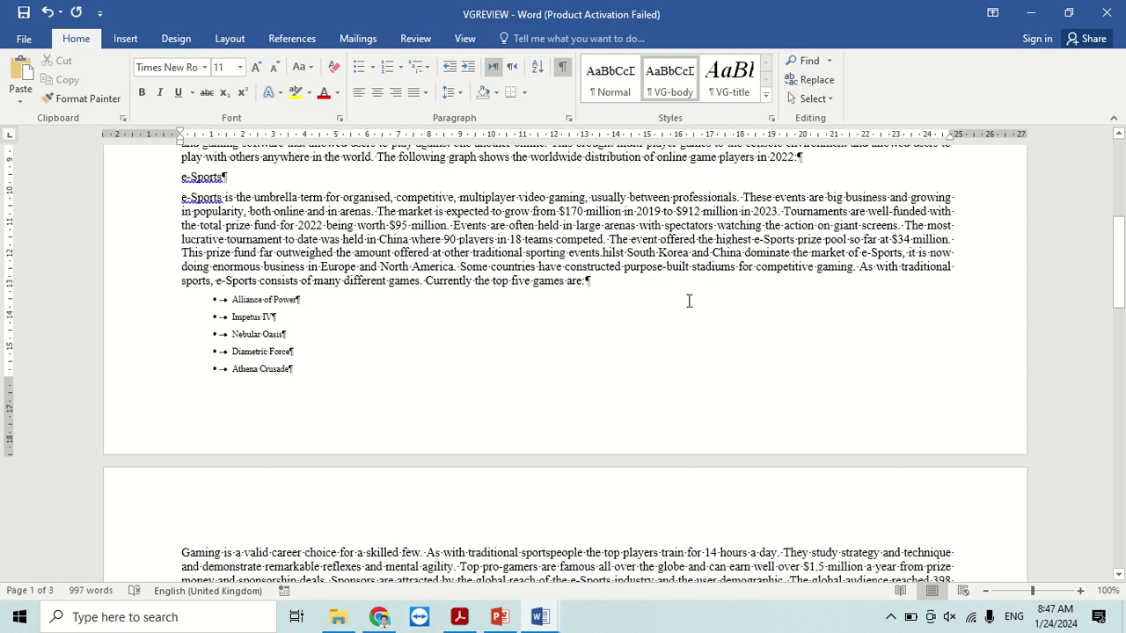
{"action": "type", "text": "W"}
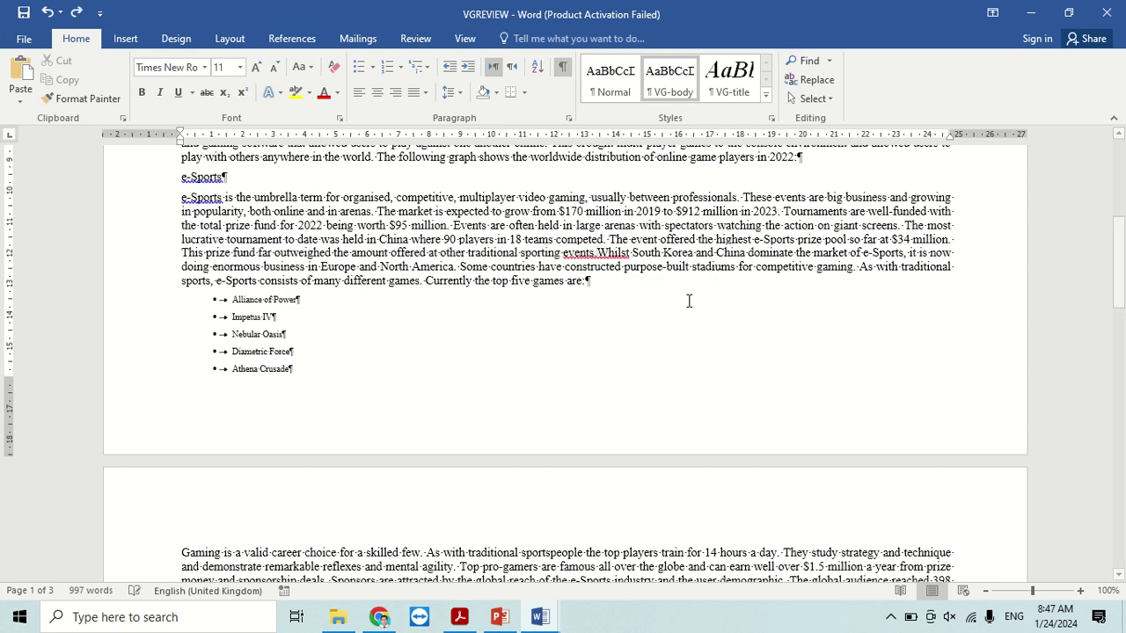
{"action": "left_click", "coordinate": [598, 253]}
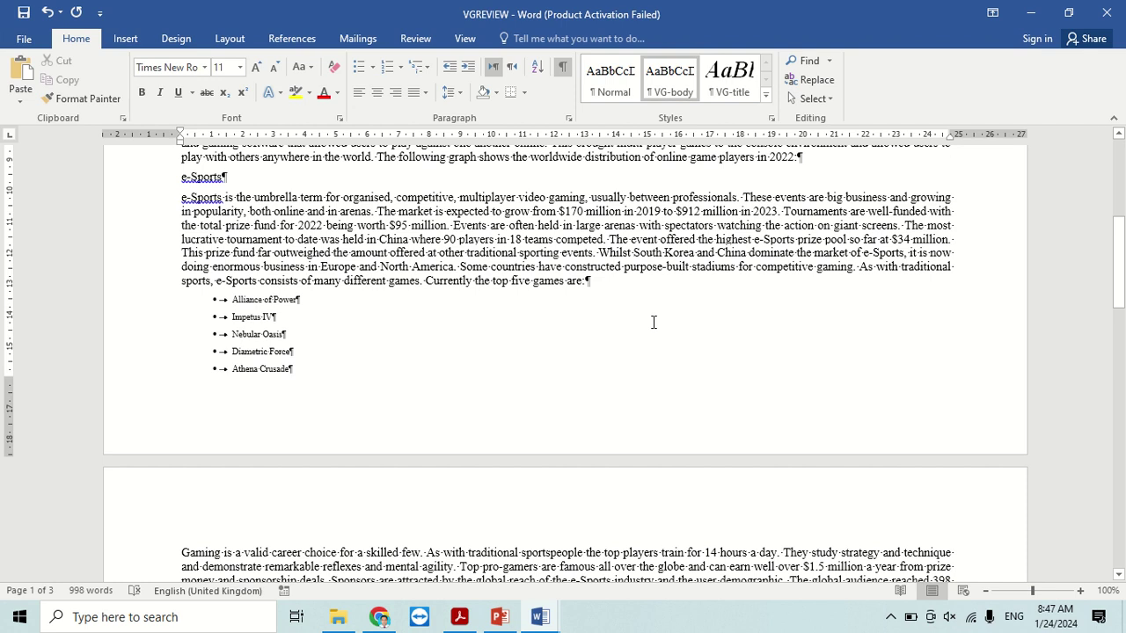
- Delete the page break after the mobile gaming paragraph and return to the document's top
{"action": "scroll", "coordinate": [655, 364], "scroll_direction": "down", "scroll_amount": 8}
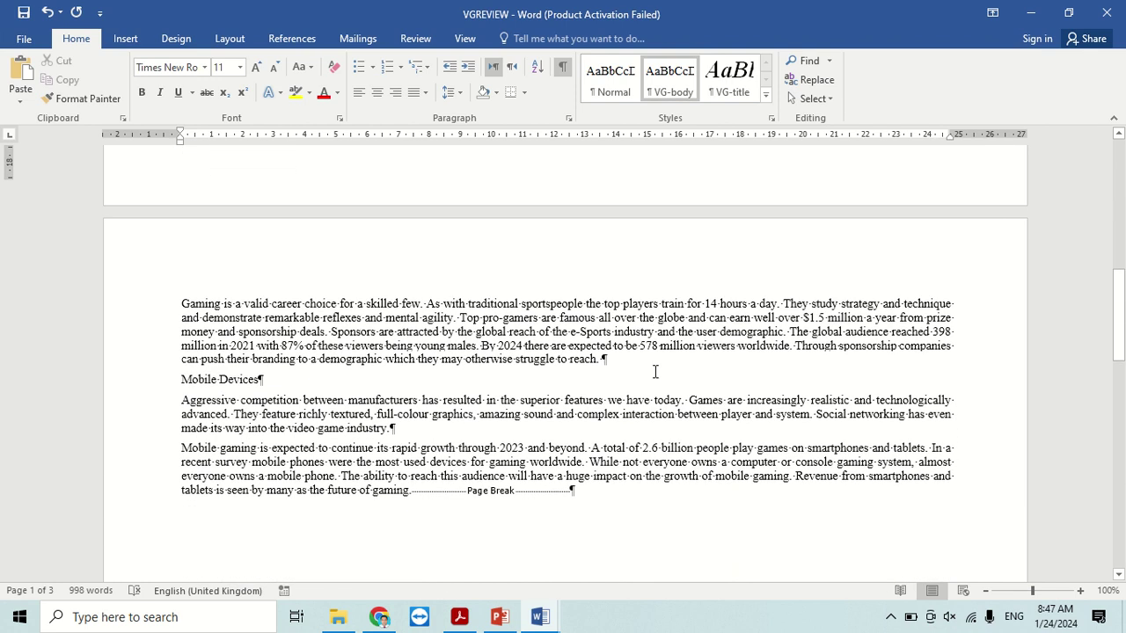
{"action": "scroll", "coordinate": [654, 371], "scroll_direction": "down", "scroll_amount": 2}
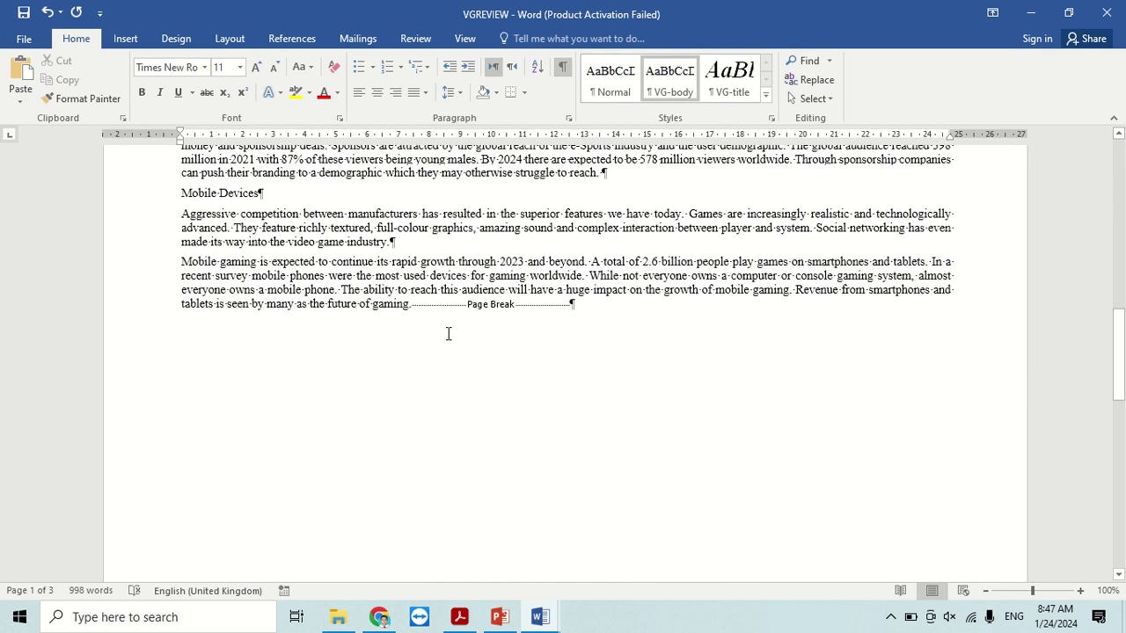
{"action": "left_click", "coordinate": [413, 302]}
{"action": "key", "text": "Delete"}
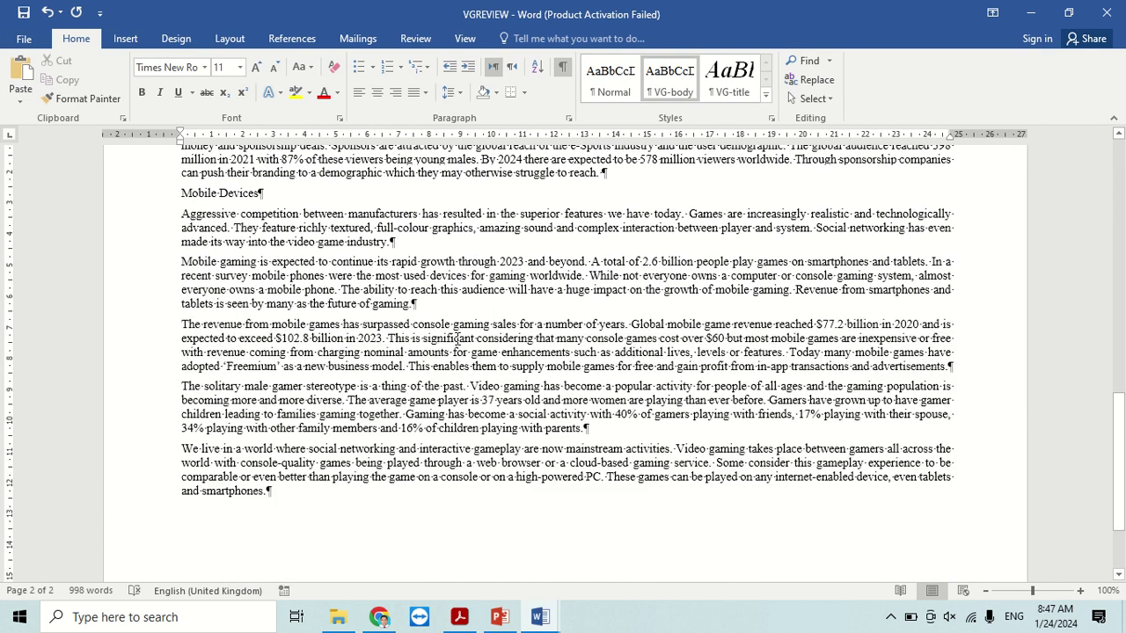
{"action": "scroll", "coordinate": [457, 340], "scroll_direction": "down", "scroll_amount": 2}
{"action": "scroll", "coordinate": [437, 362], "scroll_direction": "down", "scroll_amount": 1}
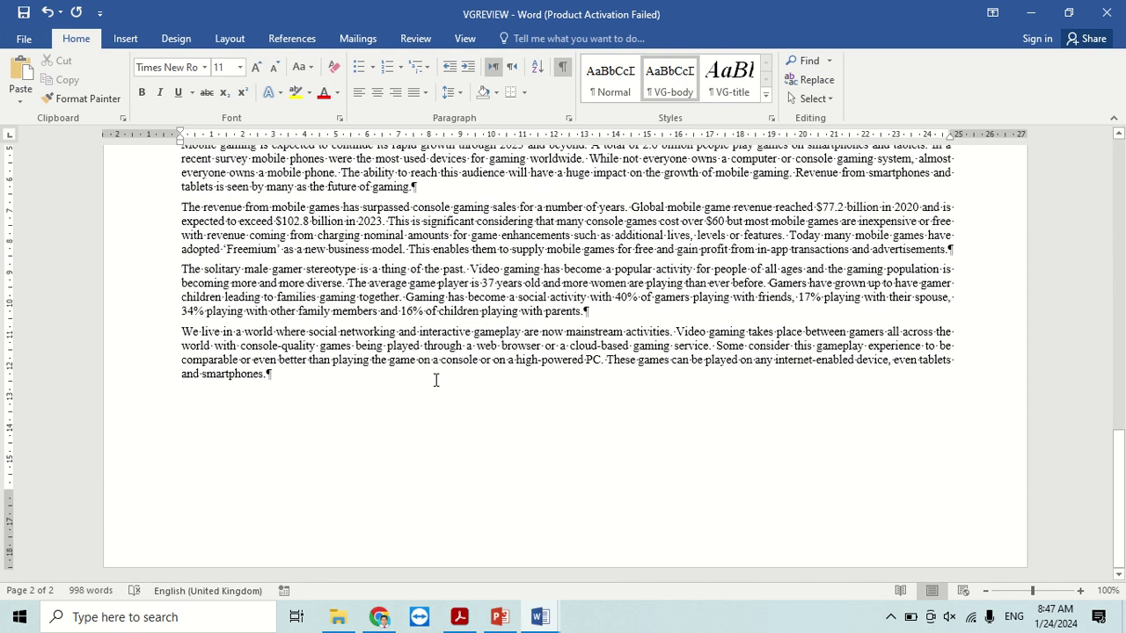
{"action": "scroll", "coordinate": [424, 452], "scroll_direction": "up", "scroll_amount": 4}
{"action": "scroll", "coordinate": [425, 452], "scroll_direction": "up", "scroll_amount": 4}
{"action": "scroll", "coordinate": [425, 452], "scroll_direction": "up", "scroll_amount": 6}
{"action": "scroll", "coordinate": [425, 452], "scroll_direction": "up", "scroll_amount": 5}
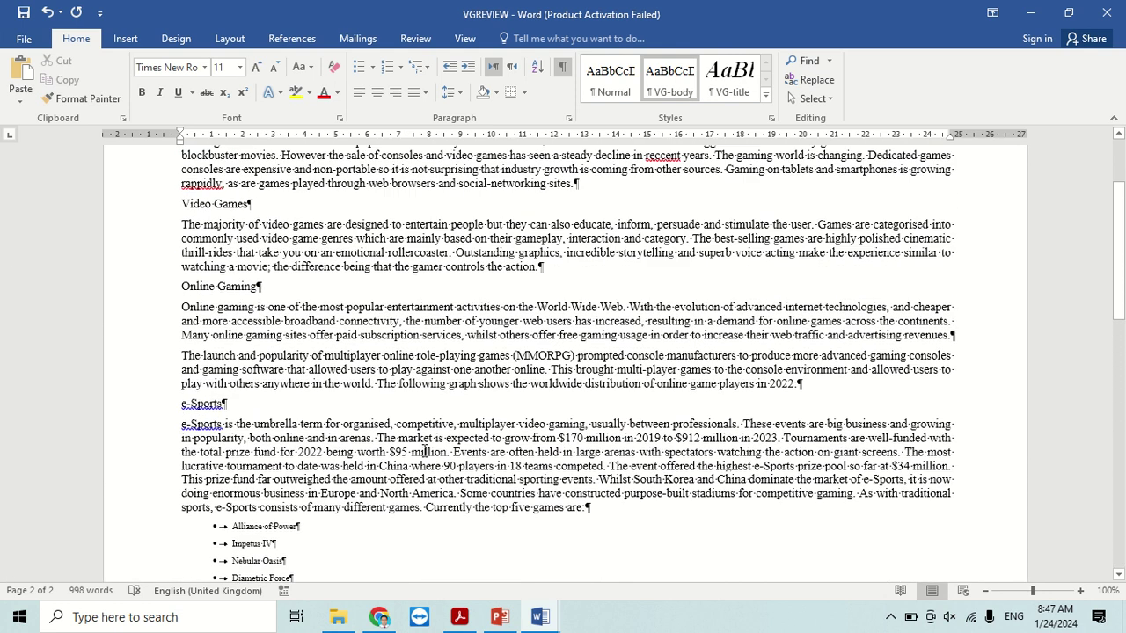
{"action": "scroll", "coordinate": [425, 452], "scroll_direction": "up", "scroll_amount": 3}
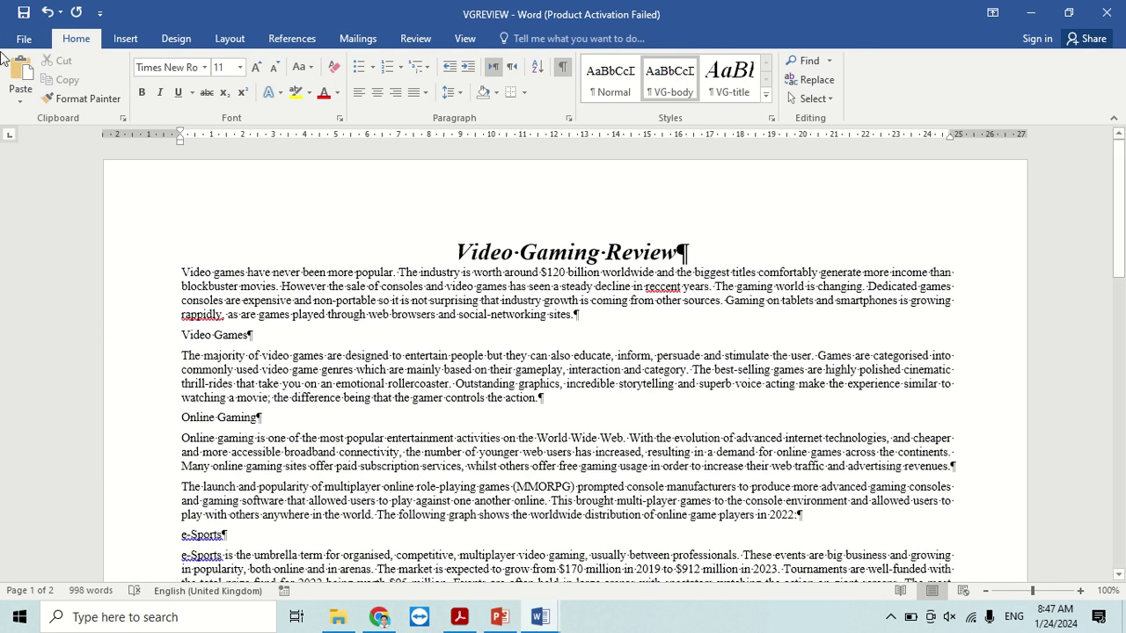
- In the exam PDF, read question 3's instruction about a left-aligned automatic header page number
{"action": "left_click", "coordinate": [459, 616]}
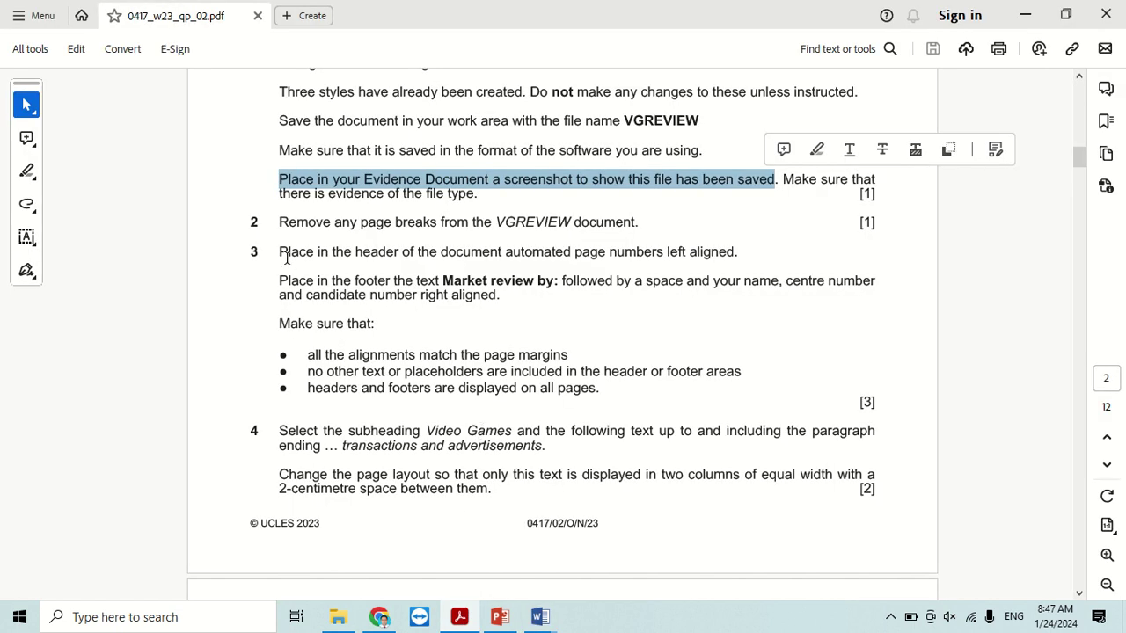
{"action": "left_click_drag", "start_coordinate": [277, 251], "coordinate": [530, 255]}
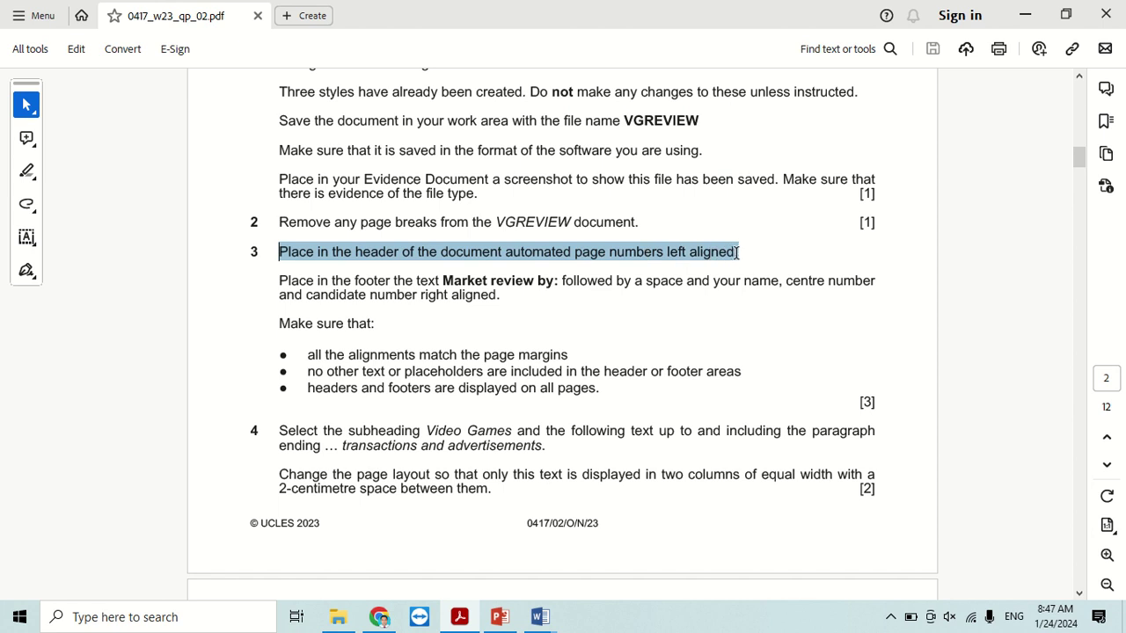
{"action": "left_click_drag", "start_coordinate": [530, 256], "coordinate": [738, 253]}
- Add a Blank header to VGREVIEW with a plain automatic page number at its left
{"action": "mouse_move", "coordinate": [552, 623]}
{"action": "left_click", "coordinate": [591, 576]}
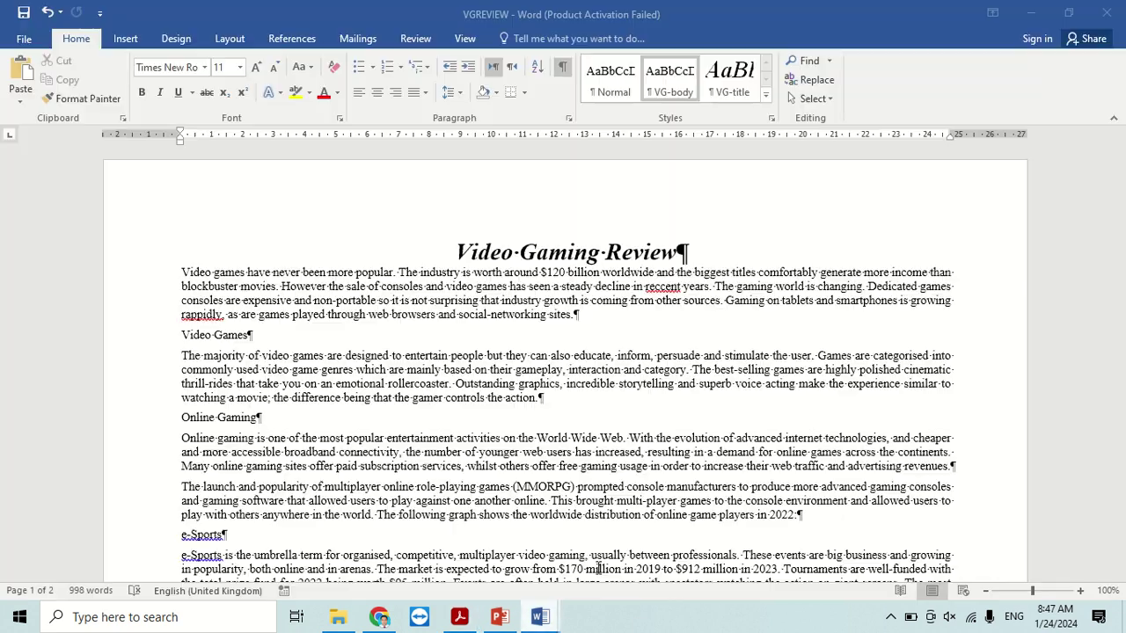
{"action": "left_click", "coordinate": [126, 39]}
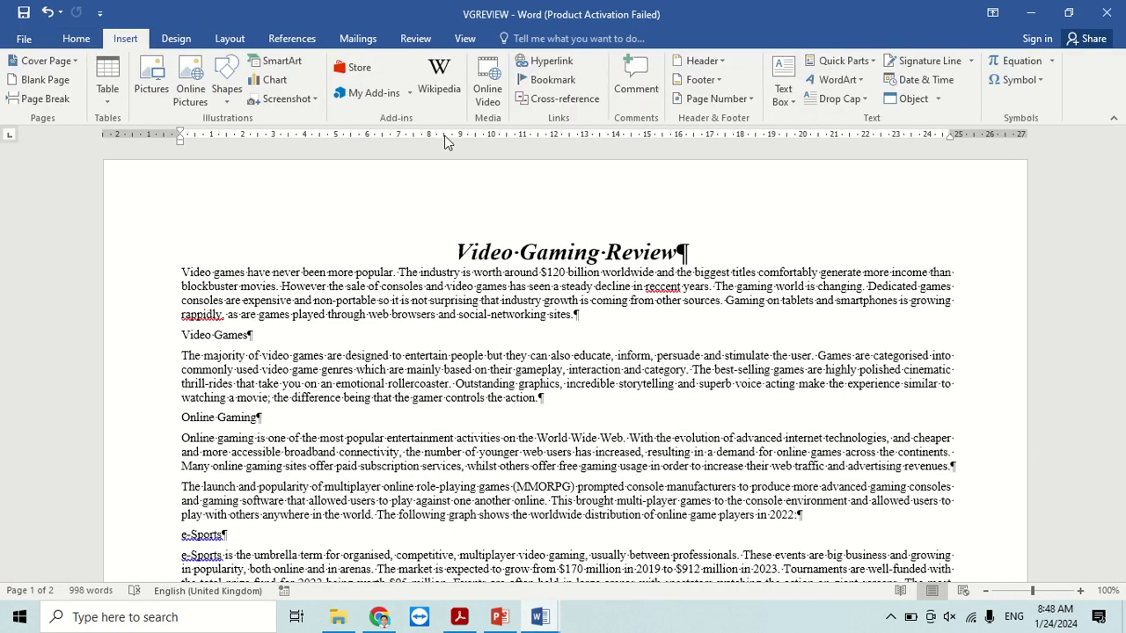
{"action": "left_click", "coordinate": [723, 62]}
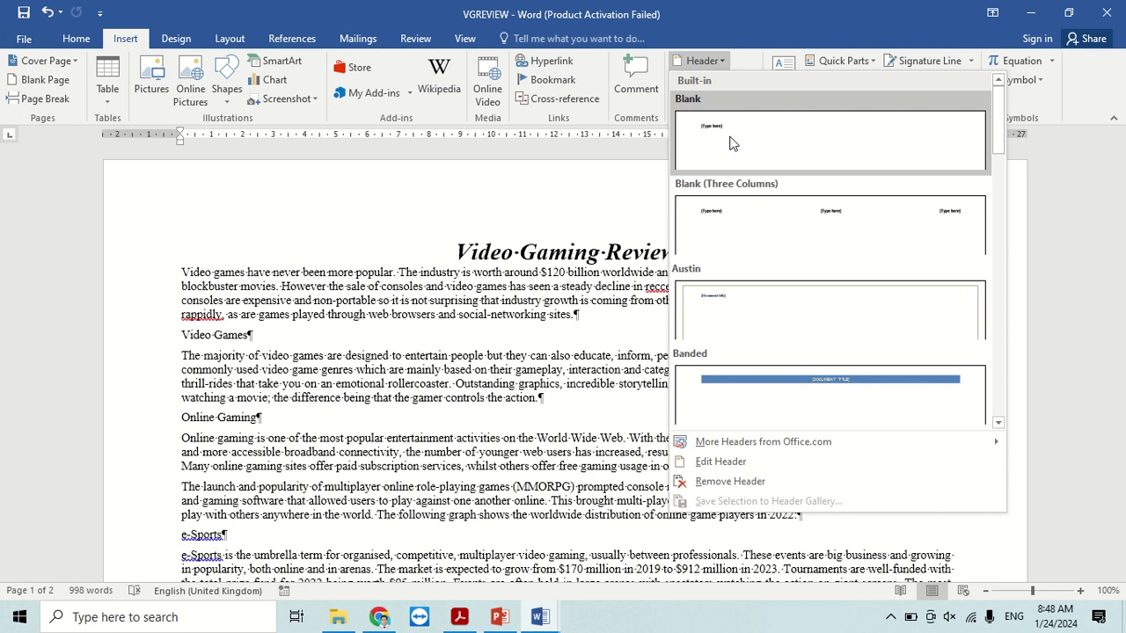
{"action": "left_click", "coordinate": [733, 144]}
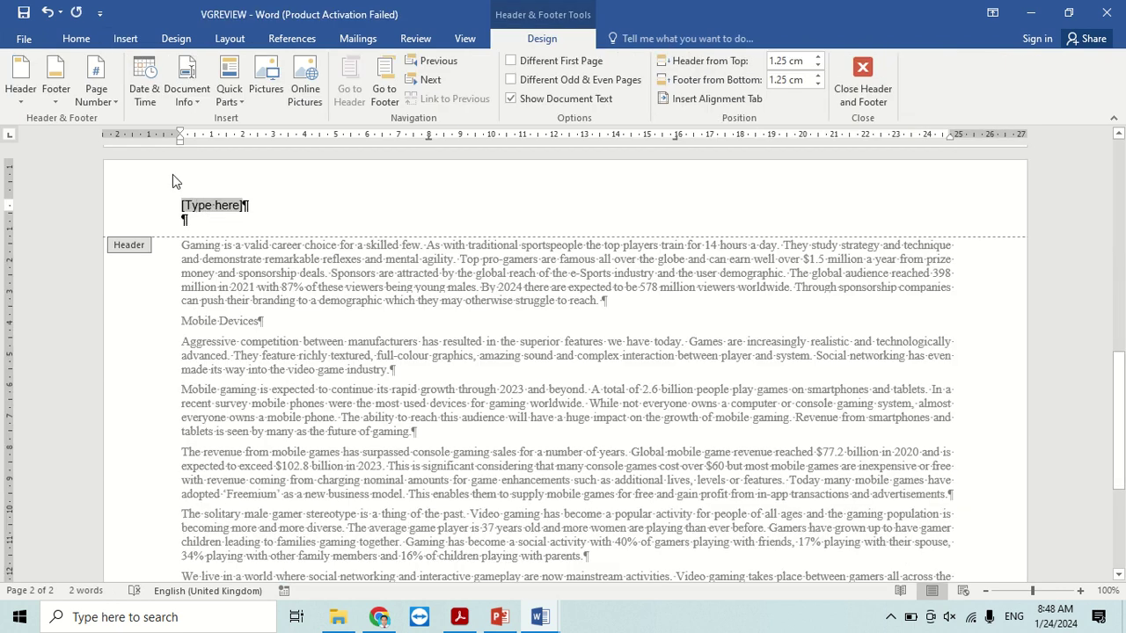
{"action": "left_click", "coordinate": [98, 95]}
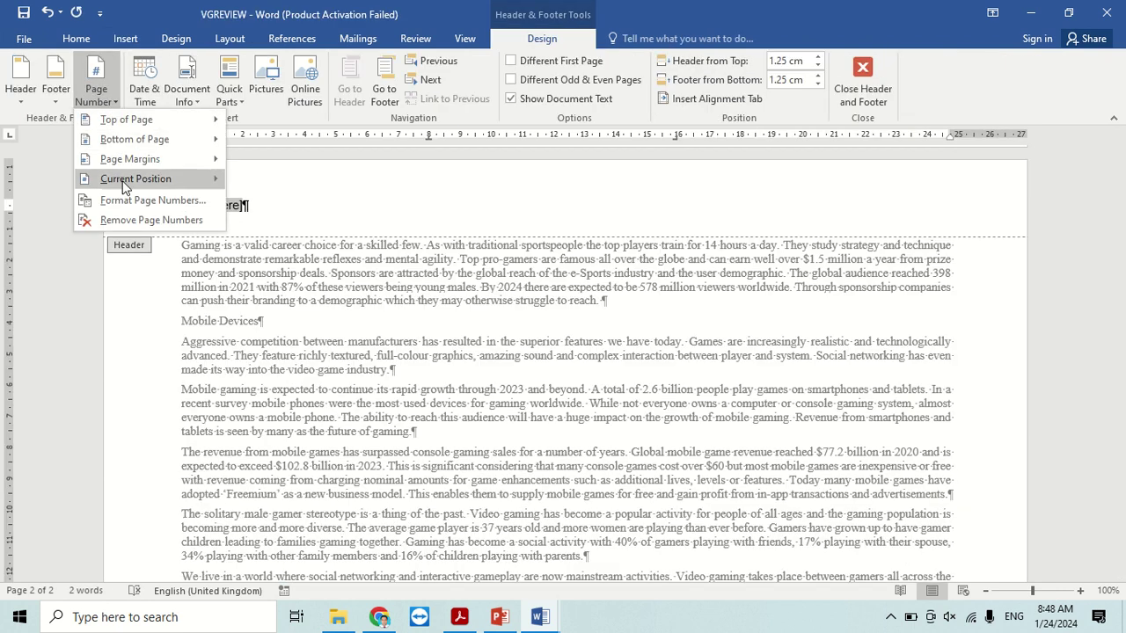
{"action": "mouse_move", "coordinate": [128, 180]}
{"action": "left_click", "coordinate": [260, 206]}
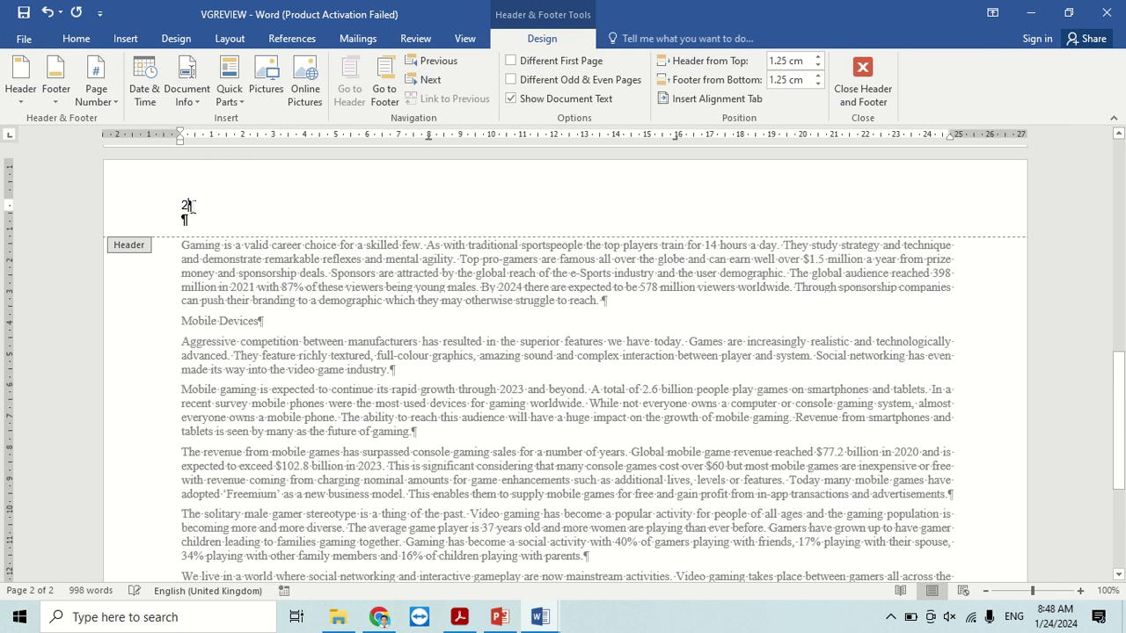
- Close the header, hide the formatting marks and return to the top of the document
{"action": "left_click", "coordinate": [869, 74]}
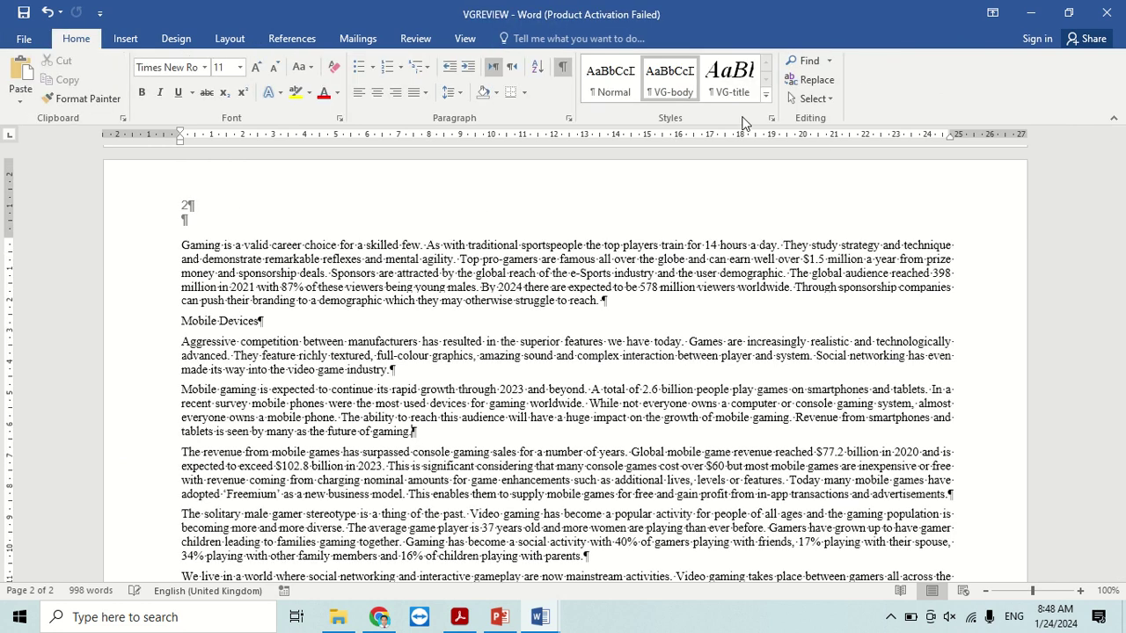
{"action": "left_click", "coordinate": [563, 67]}
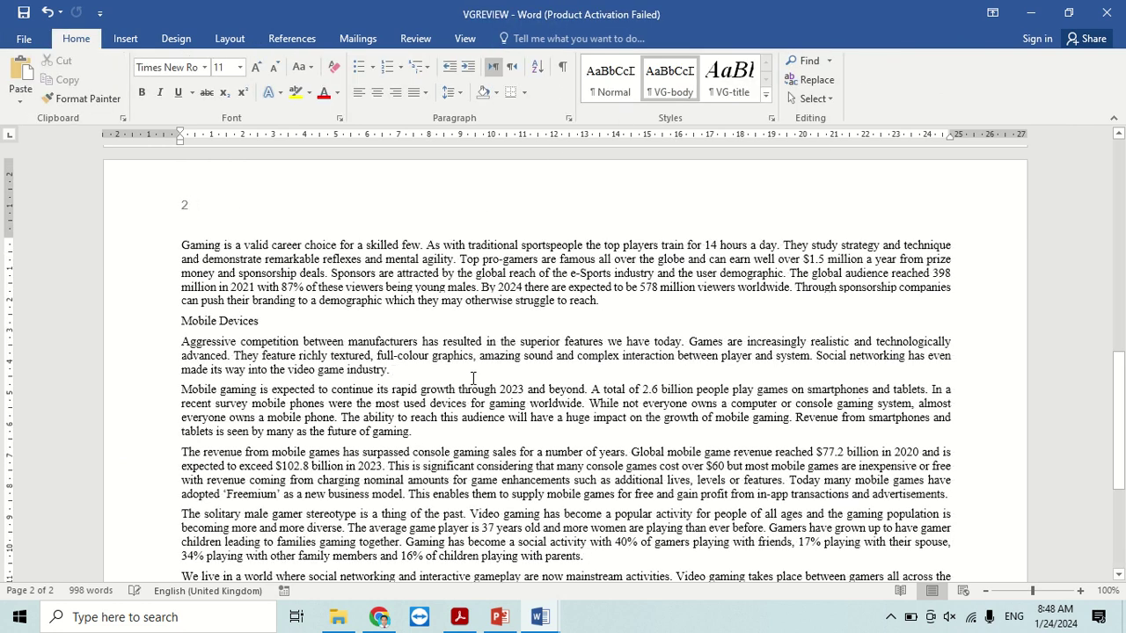
{"action": "scroll", "coordinate": [472, 378], "scroll_direction": "up", "scroll_amount": 3}
{"action": "scroll", "coordinate": [473, 378], "scroll_direction": "up", "scroll_amount": 5}
{"action": "scroll", "coordinate": [472, 378], "scroll_direction": "up", "scroll_amount": 5}
- Copy the footer wording 'Market review by:' from the exam instructions PDF
{"action": "key", "text": "alt+Tab"}
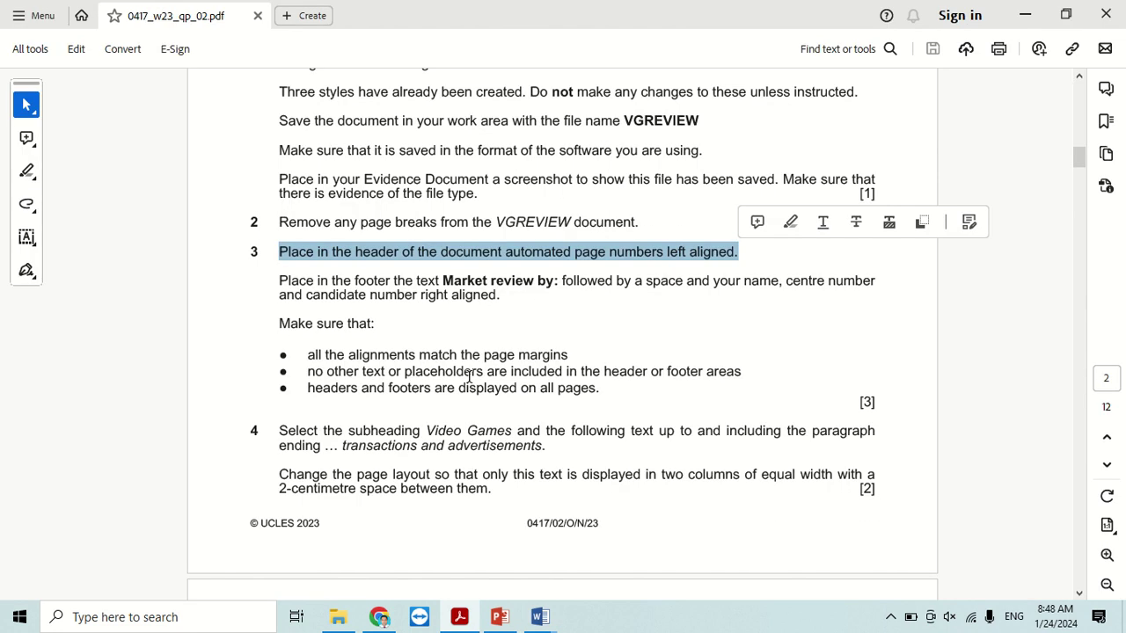
{"action": "left_click_drag", "start_coordinate": [273, 276], "coordinate": [442, 281]}
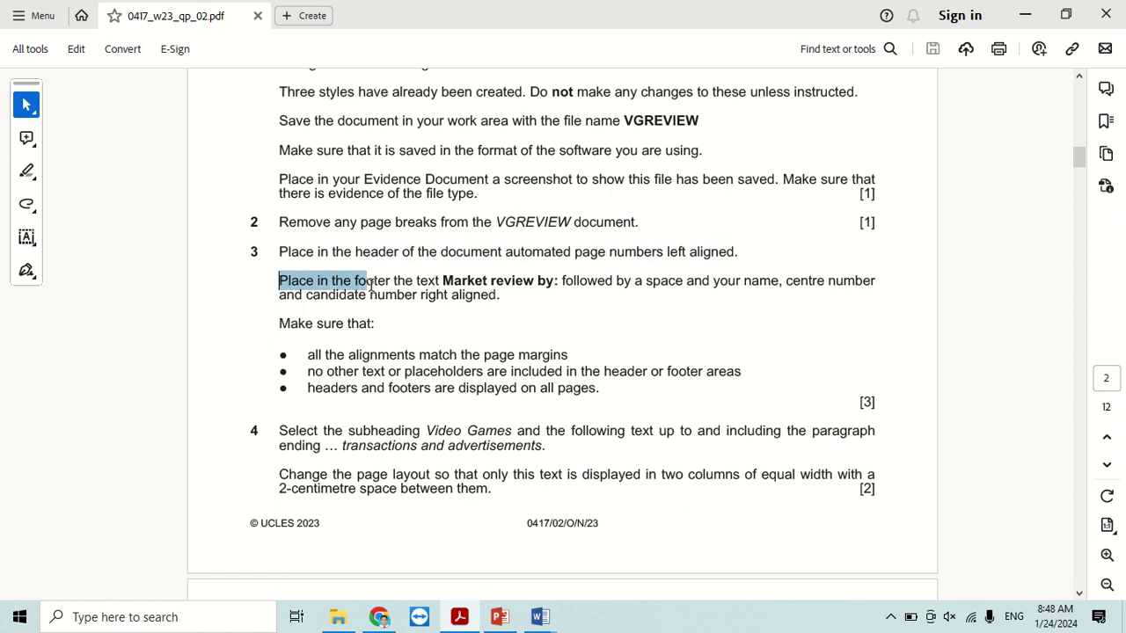
{"action": "double_click", "coordinate": [448, 280]}
{"action": "left_click", "coordinate": [556, 281]}
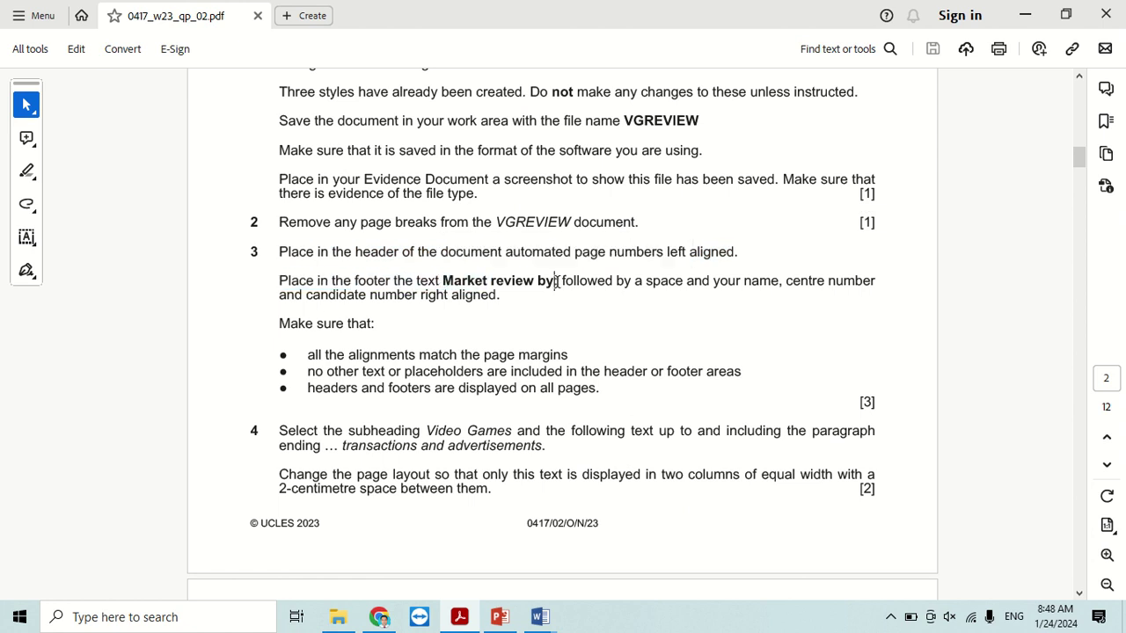
{"action": "left_click_drag", "start_coordinate": [556, 281], "coordinate": [442, 281]}
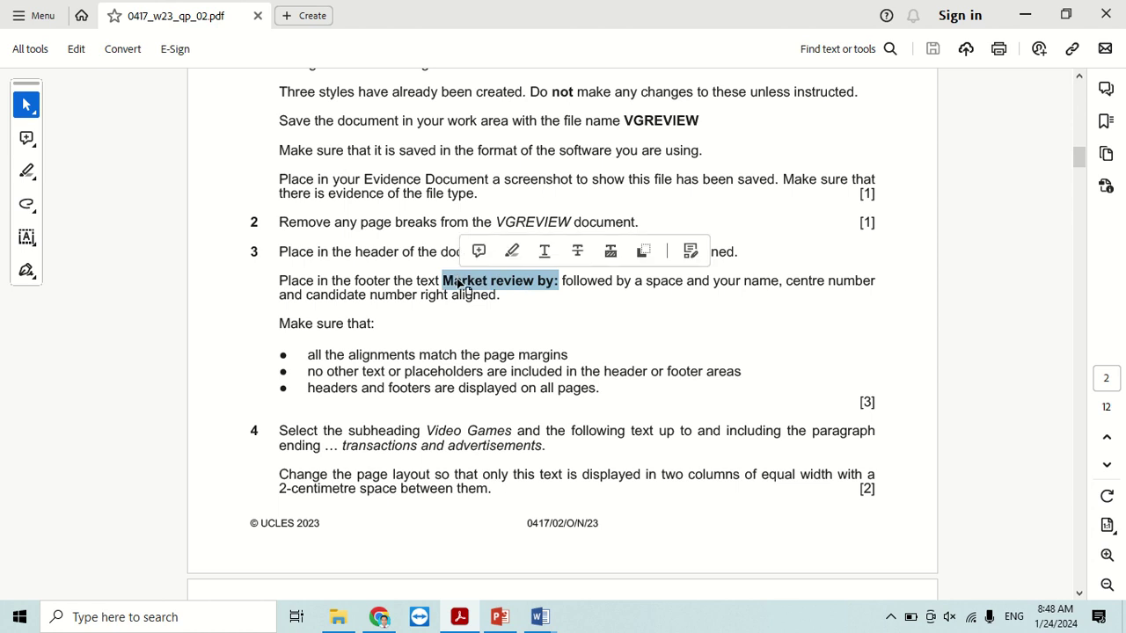
{"action": "right_click", "coordinate": [461, 287]}
{"action": "left_click", "coordinate": [483, 300]}
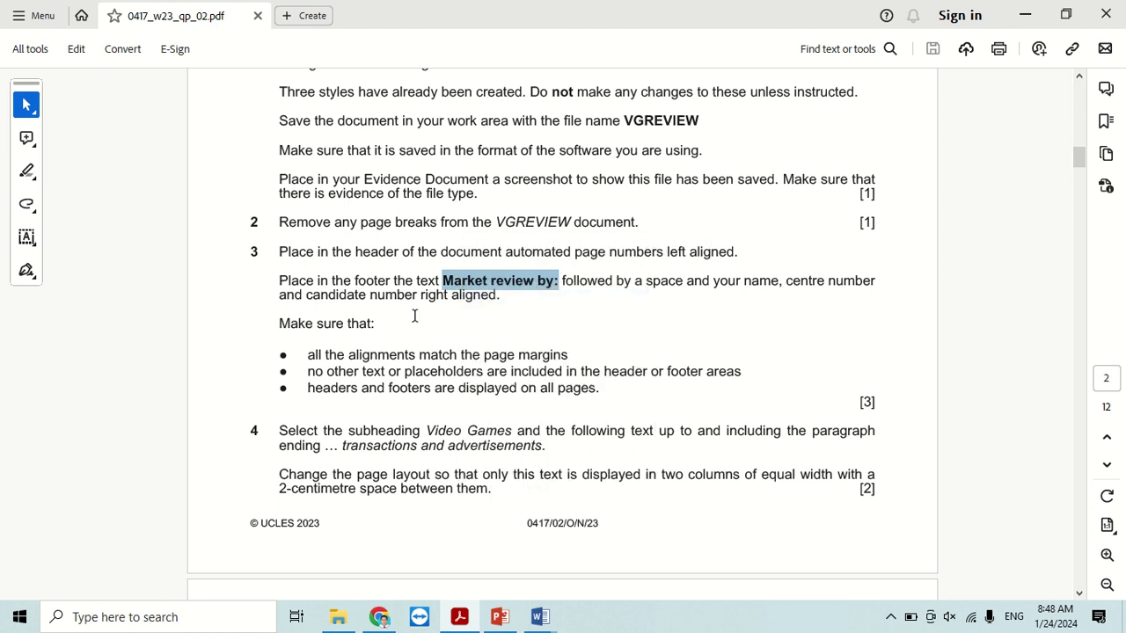
- Confirm the footer text must be right-aligned, then return to VGREVIEW
{"action": "key", "text": "alt+Tab"}
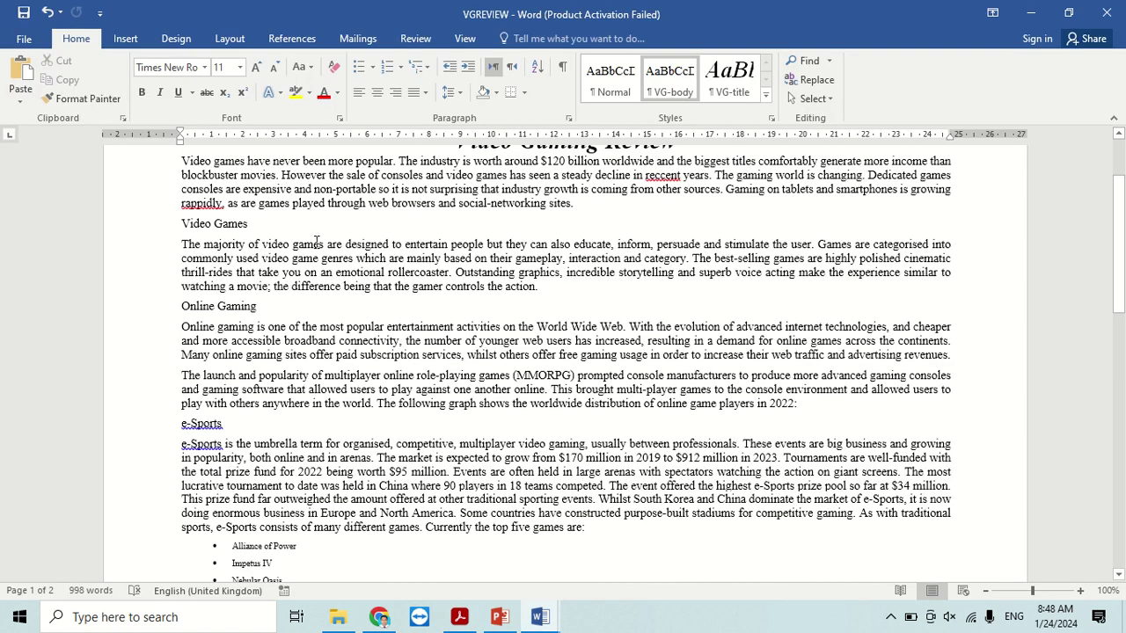
{"action": "key", "text": "alt+Tab"}
{"action": "left_click_drag", "start_coordinate": [422, 299], "coordinate": [445, 299]}
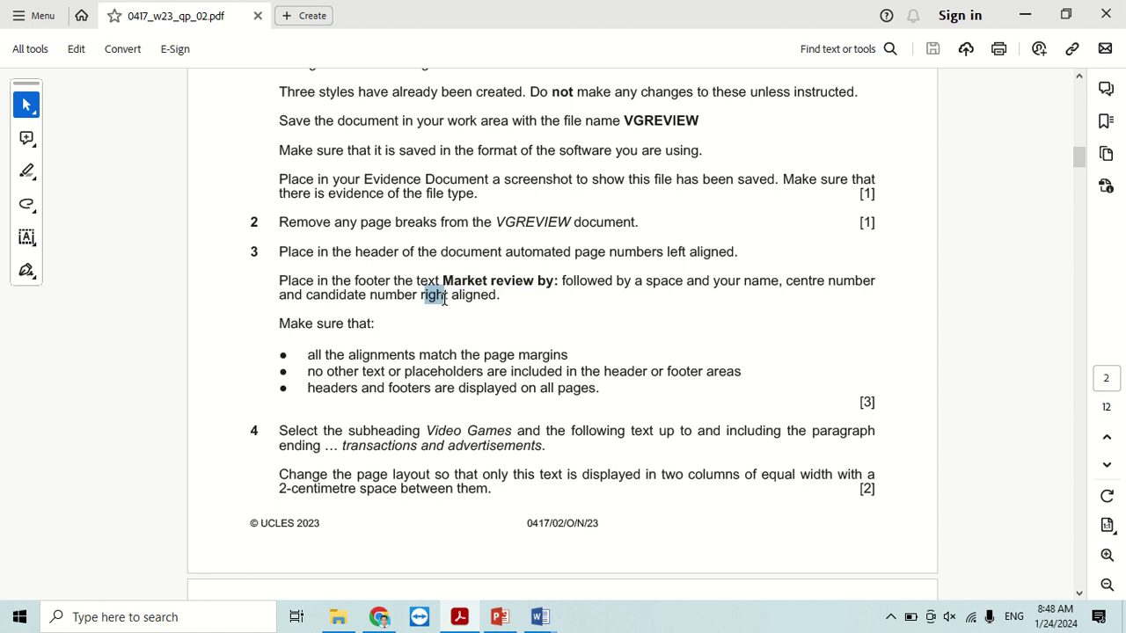
{"action": "key", "text": "alt+Tab"}
- Fill the right footer placeholder with 'Market review by:' followed by the candidate's name and numbers
{"action": "left_click", "coordinate": [126, 40]}
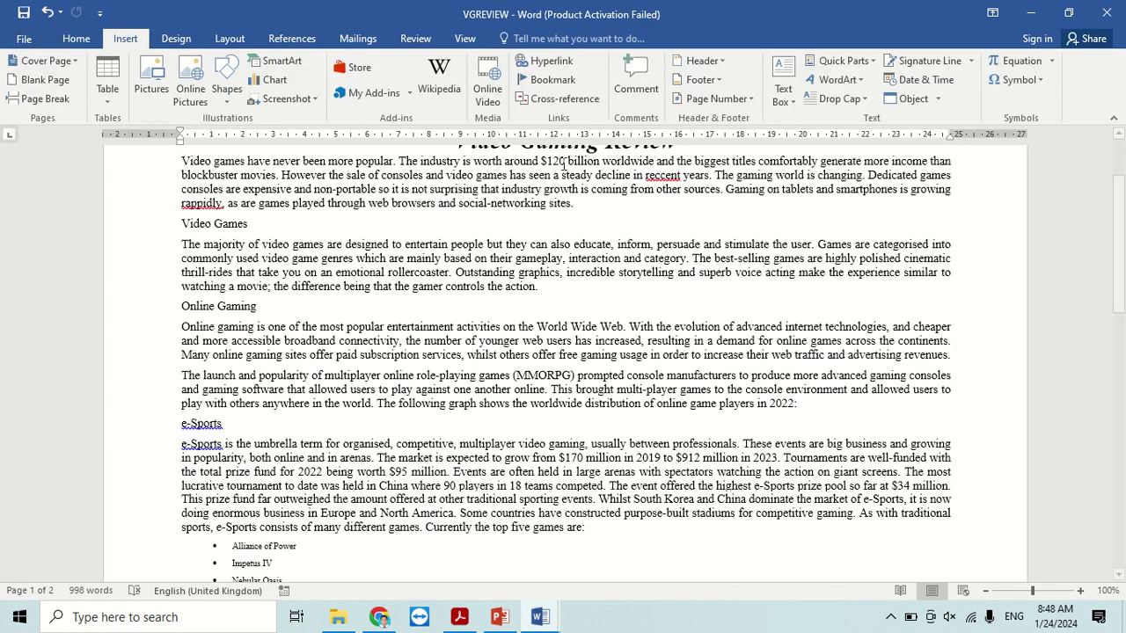
{"action": "left_click", "coordinate": [717, 80]}
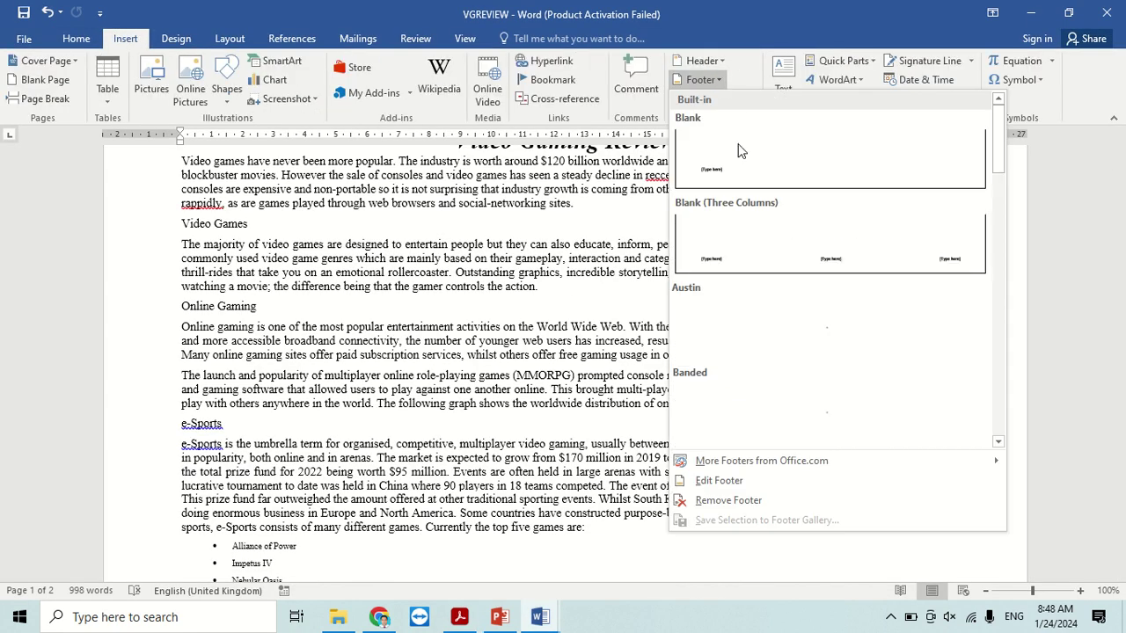
{"action": "left_click", "coordinate": [875, 515]}
{"action": "left_click", "coordinate": [943, 528]}
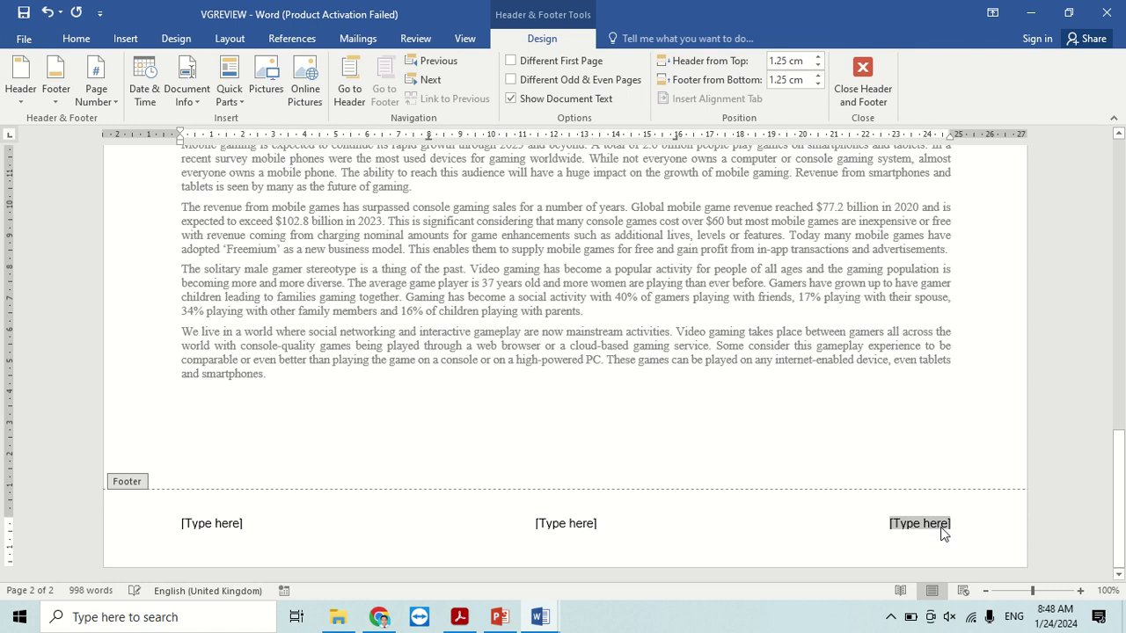
{"action": "key", "text": "ctrl+v"}
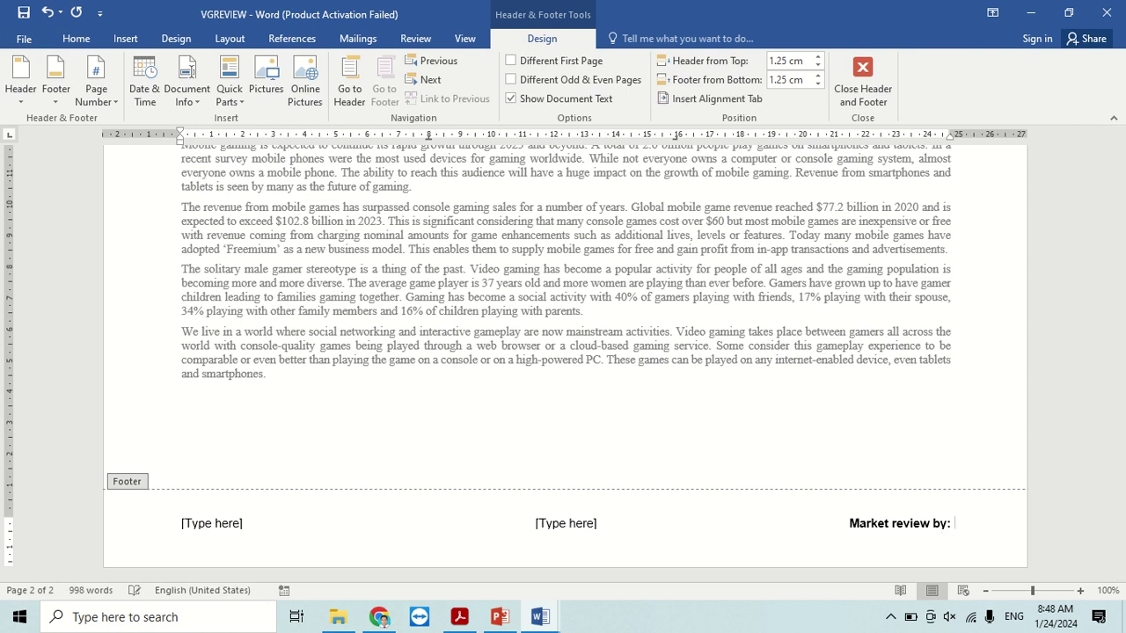
{"action": "type", "text": "Fahim "}
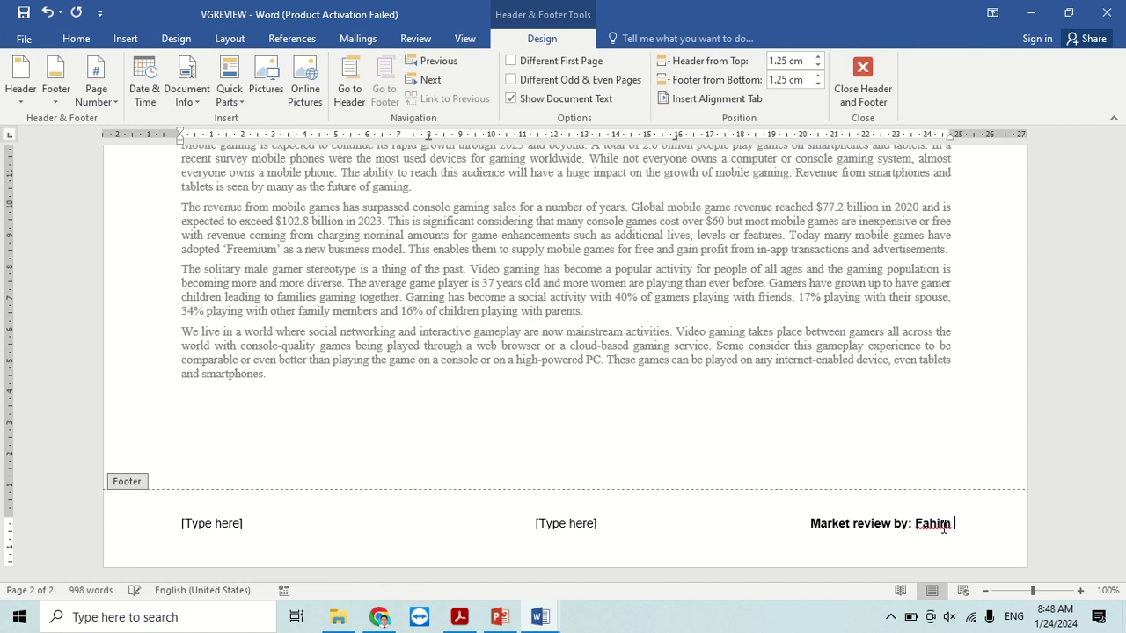
{"action": "type", "text": "OM00"}
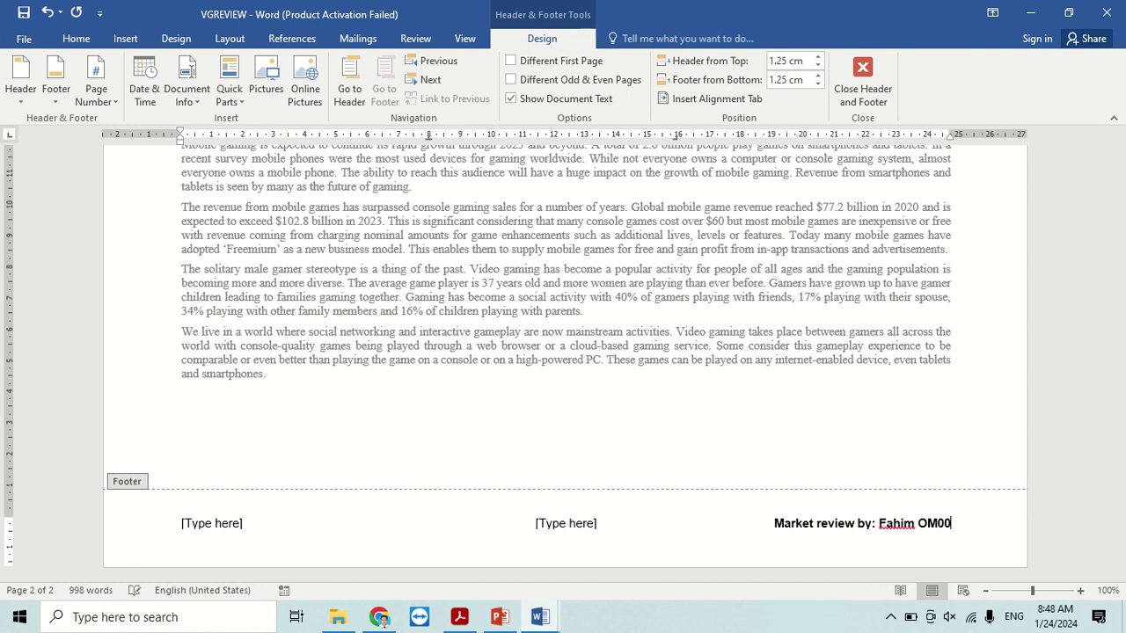
{"action": "type", "text": "0 000"}
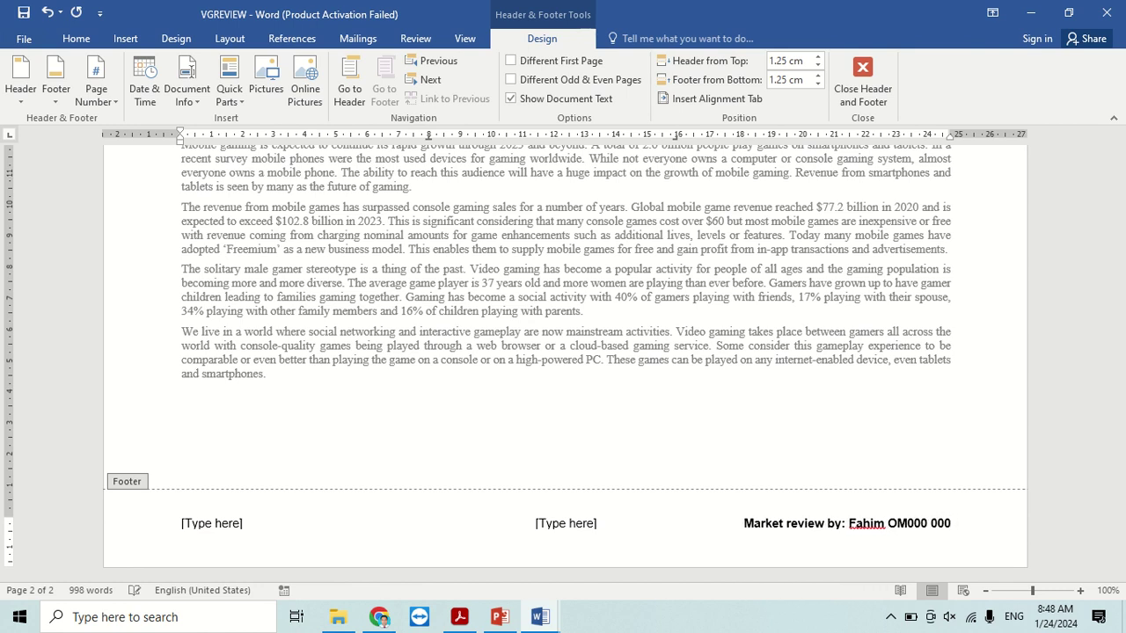
{"action": "type", "text": "1"}
- Delete the centre and left footer placeholders and close the footer
{"action": "left_click", "coordinate": [564, 524]}
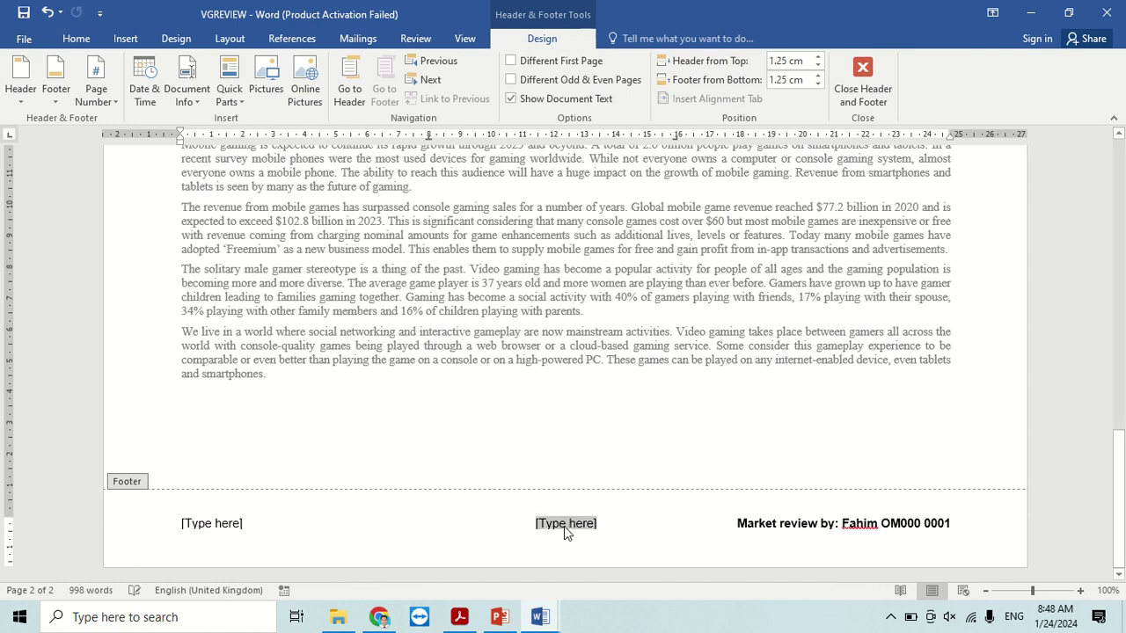
{"action": "key", "text": "Delete"}
{"action": "left_click", "coordinate": [215, 525]}
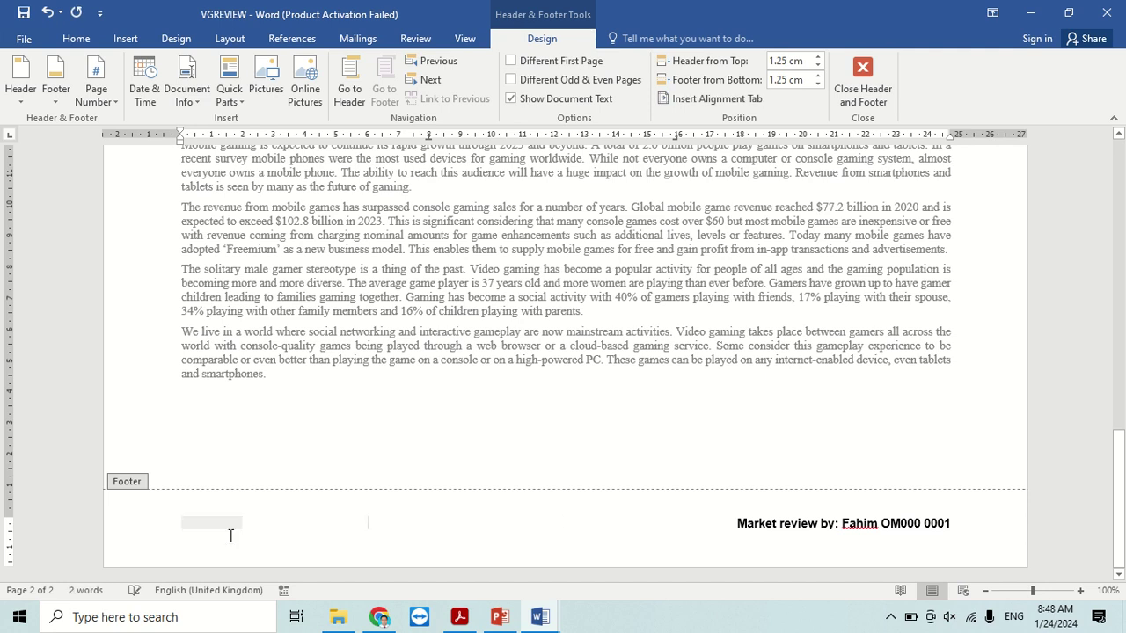
{"action": "key", "text": "Delete"}
{"action": "left_click", "coordinate": [864, 78]}
- Select question 4's instruction to set the Video Games section in two equal columns 2 cm apart
{"action": "key", "text": "alt+Tab"}
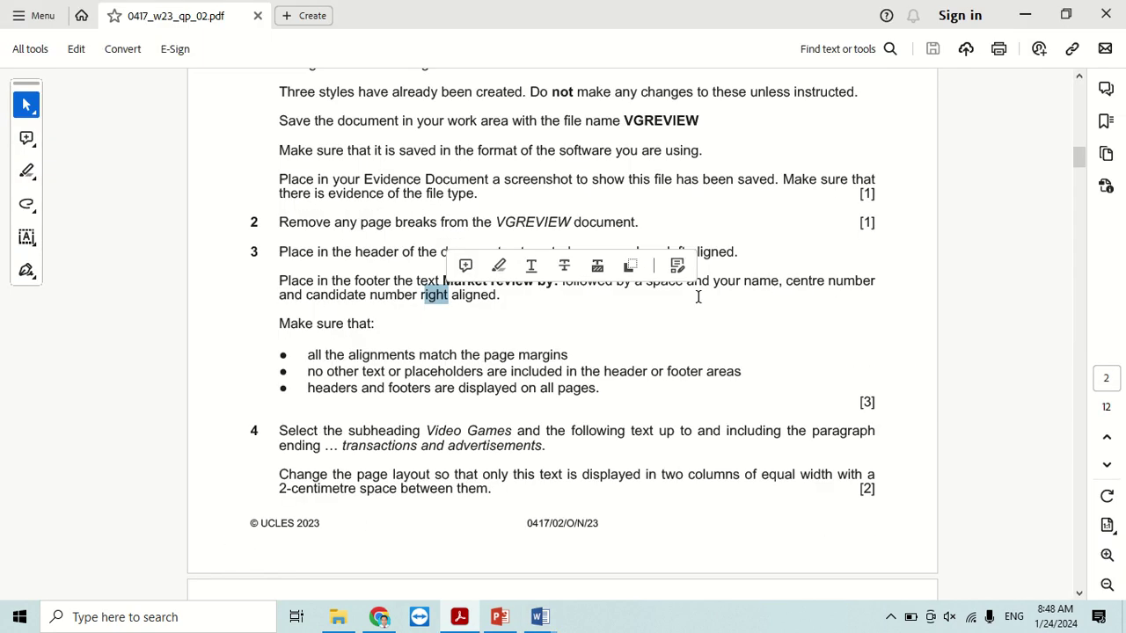
{"action": "scroll", "coordinate": [515, 343], "scroll_direction": "down", "scroll_amount": 3}
{"action": "left_click", "coordinate": [440, 357]}
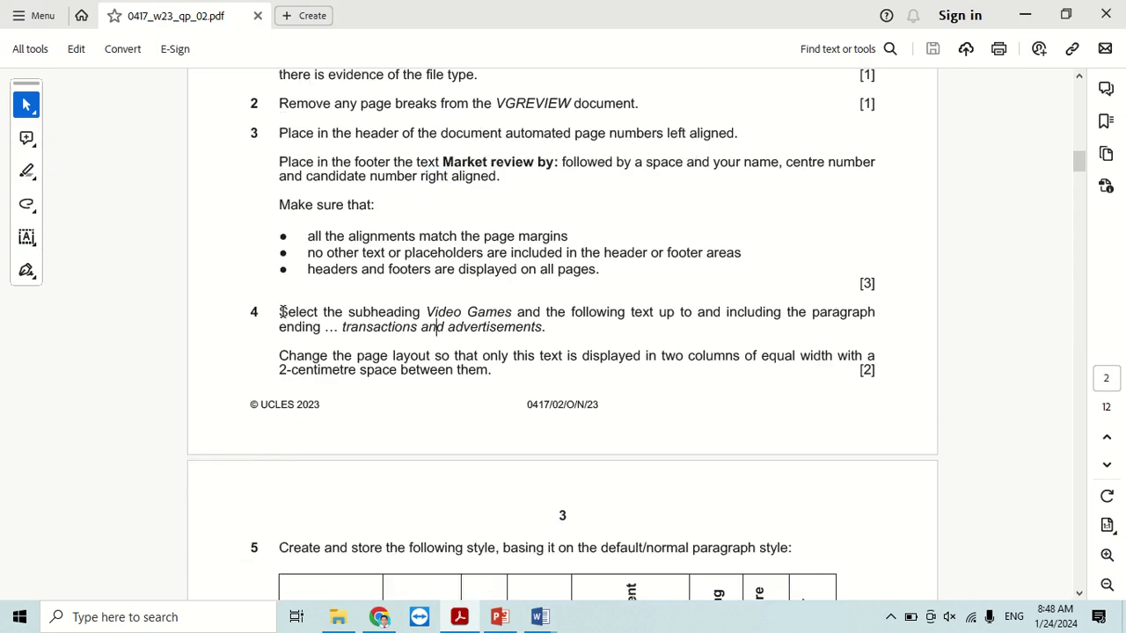
{"action": "left_click_drag", "start_coordinate": [279, 314], "coordinate": [694, 314]}
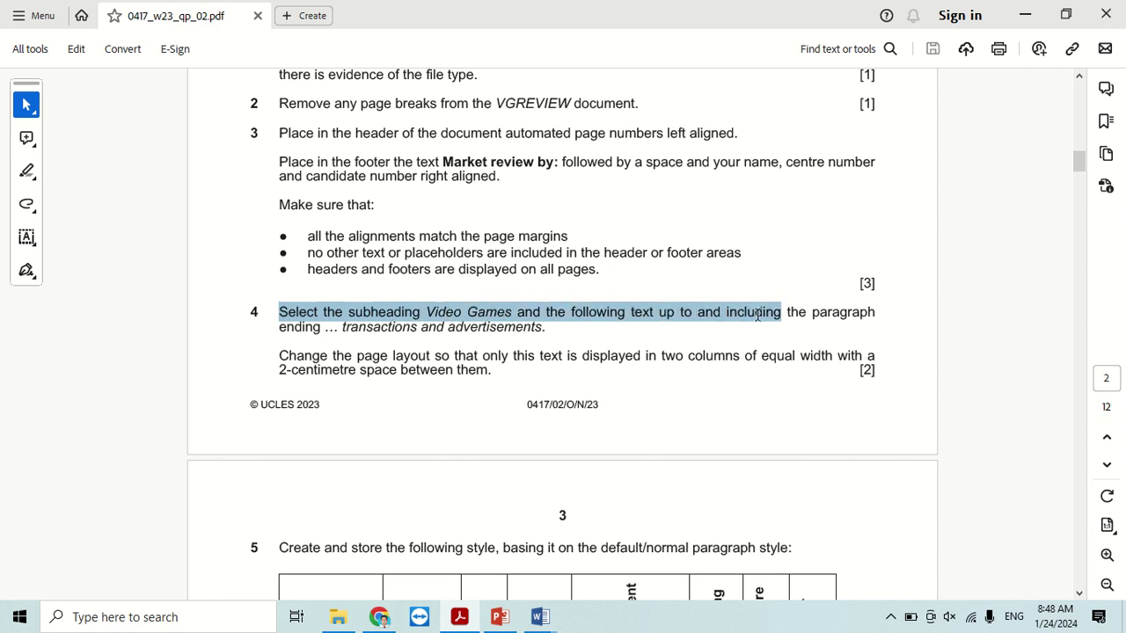
{"action": "mouse_move", "coordinate": [720, 314]}
{"action": "left_mouse_down"}
{"action": "mouse_move", "coordinate": [348, 329]}
{"action": "mouse_move", "coordinate": [549, 335]}
{"action": "left_mouse_up"}
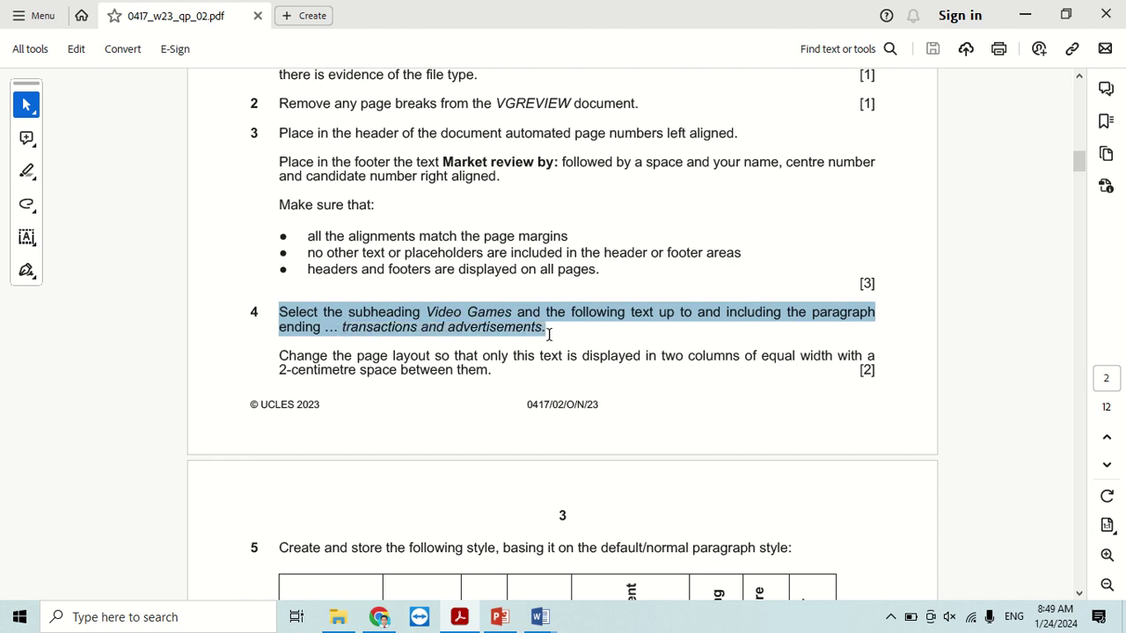
- Select the text from 'Video Games' down to the paragraph ending 'transactions and advertisements.'
{"action": "key", "text": "alt+Tab"}
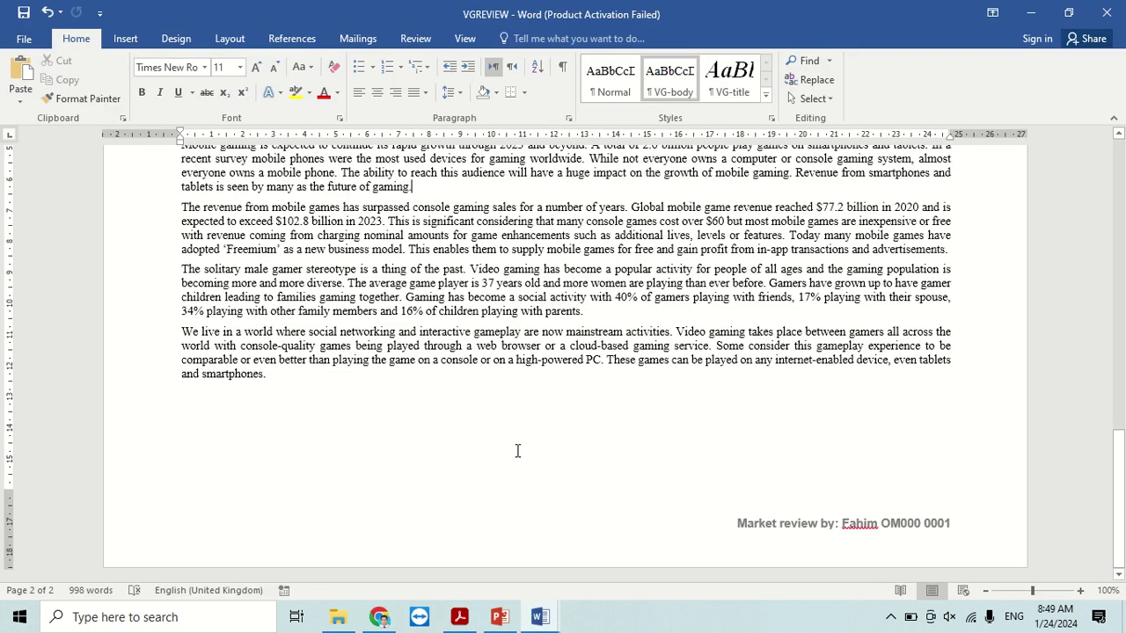
{"action": "scroll", "coordinate": [489, 448], "scroll_direction": "up", "scroll_amount": 1}
{"action": "scroll", "coordinate": [490, 449], "scroll_direction": "up", "scroll_amount": 7}
{"action": "scroll", "coordinate": [490, 449], "scroll_direction": "up", "scroll_amount": 6}
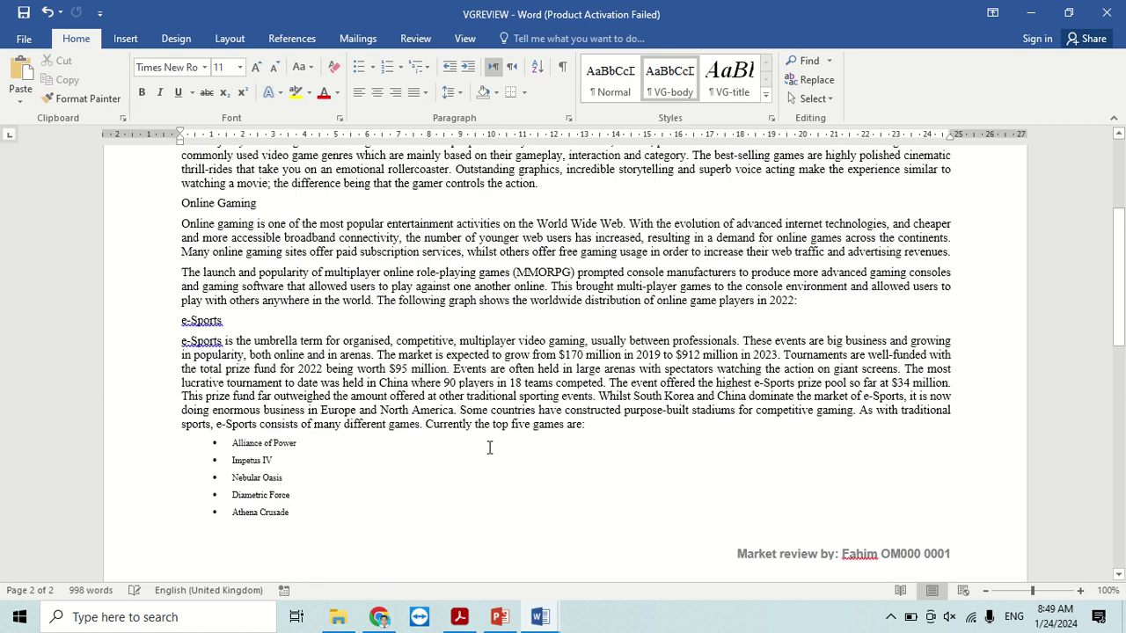
{"action": "scroll", "coordinate": [489, 447], "scroll_direction": "up", "scroll_amount": 2}
{"action": "scroll", "coordinate": [490, 444], "scroll_direction": "up", "scroll_amount": 2}
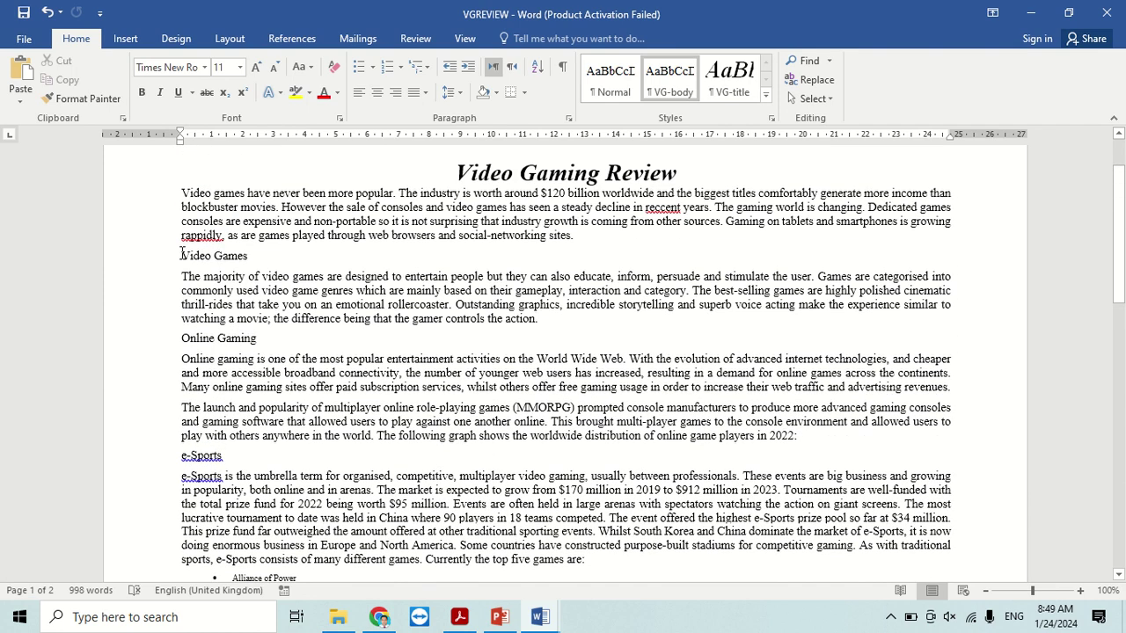
{"action": "left_click_drag", "start_coordinate": [182, 256], "coordinate": [508, 613]}
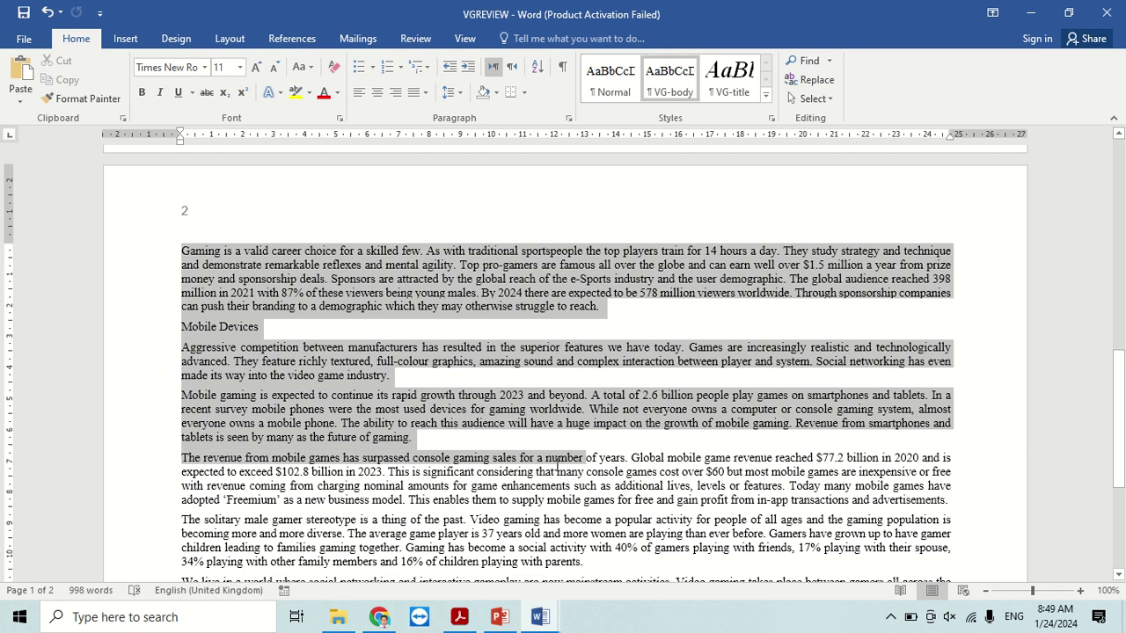
{"action": "mouse_move", "coordinate": [508, 613]}
{"action": "left_mouse_down"}
{"action": "mouse_move", "coordinate": [555, 475]}
{"action": "mouse_move", "coordinate": [561, 514]}
{"action": "mouse_move", "coordinate": [951, 501]}
{"action": "left_mouse_up"}
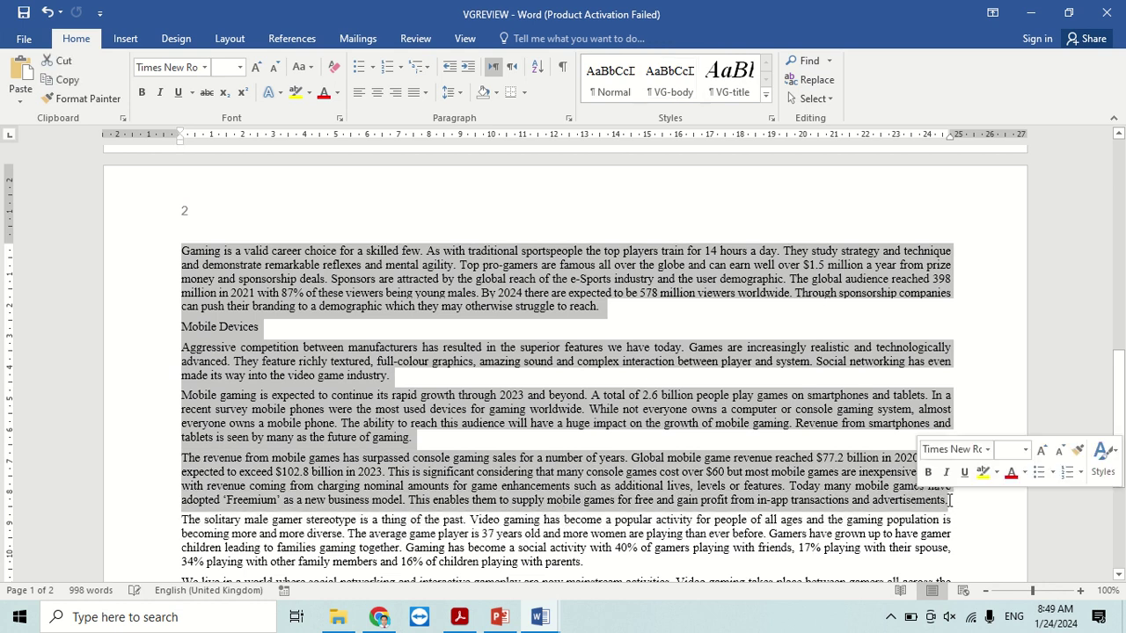
- Check the PDF for the two-column and 2 cm spacing requirements, then return to Word
{"action": "left_click", "coordinate": [463, 619]}
{"action": "left_click", "coordinate": [322, 372]}
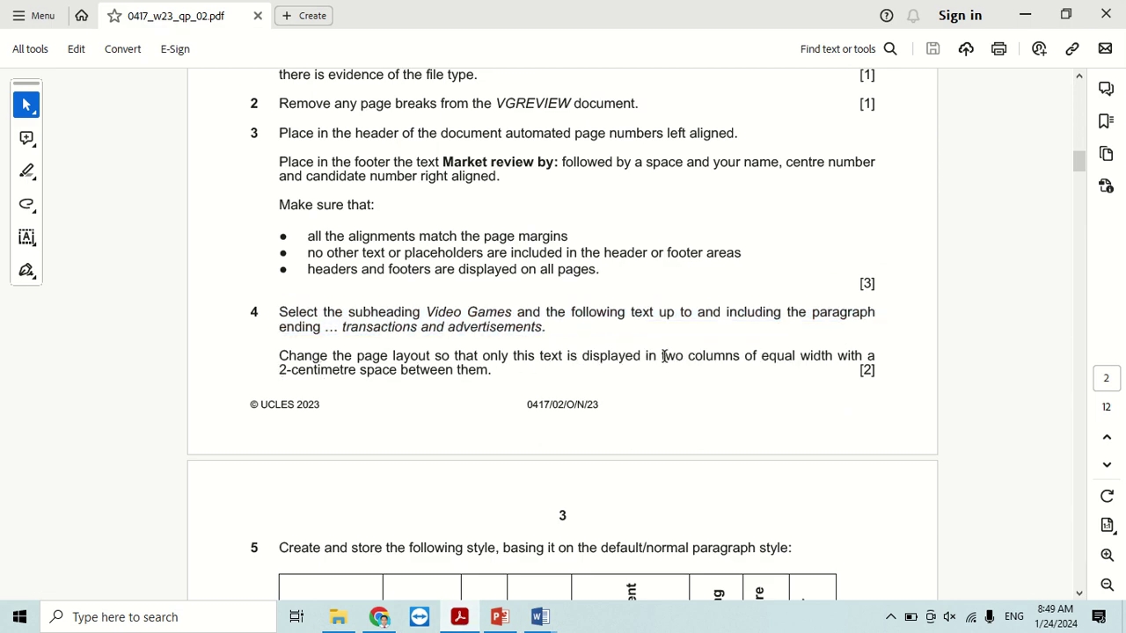
{"action": "left_click_drag", "start_coordinate": [663, 355], "coordinate": [740, 356]}
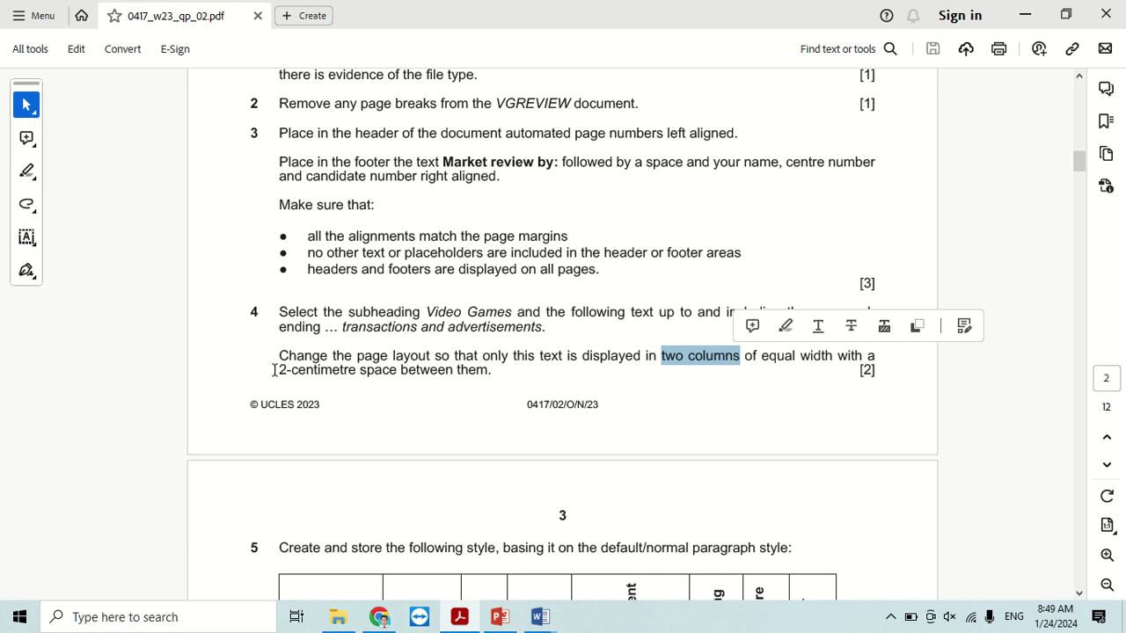
{"action": "left_click_drag", "start_coordinate": [275, 370], "coordinate": [452, 370]}
{"action": "key", "text": "alt+Tab"}
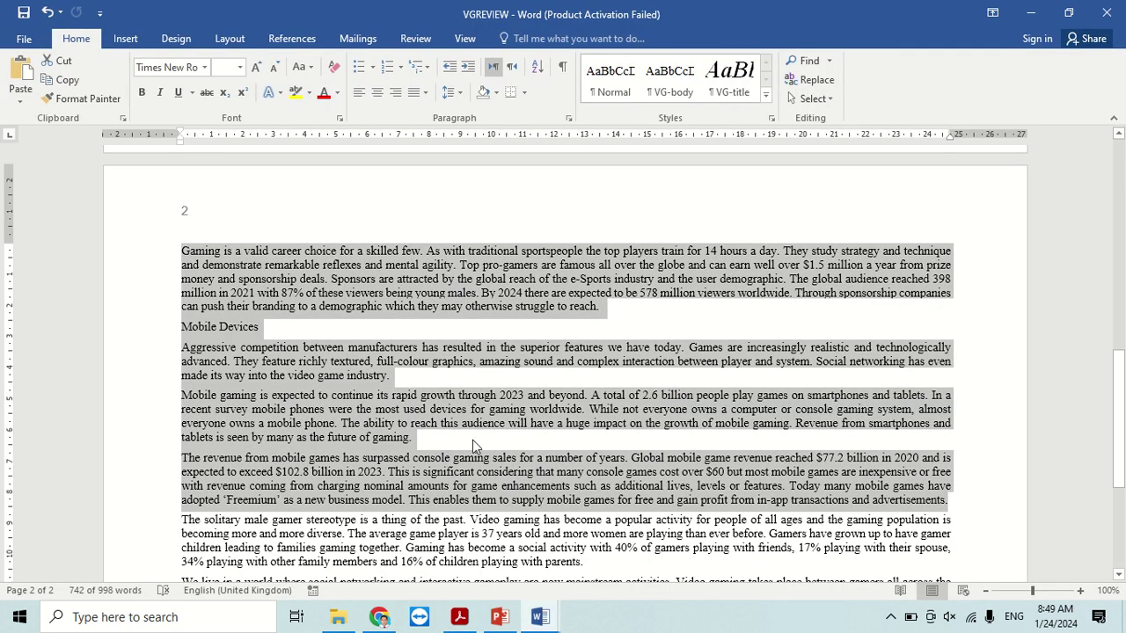
- Format the selected Video Games text as two equal-width columns using More Columns
{"action": "left_click", "coordinate": [225, 43]}
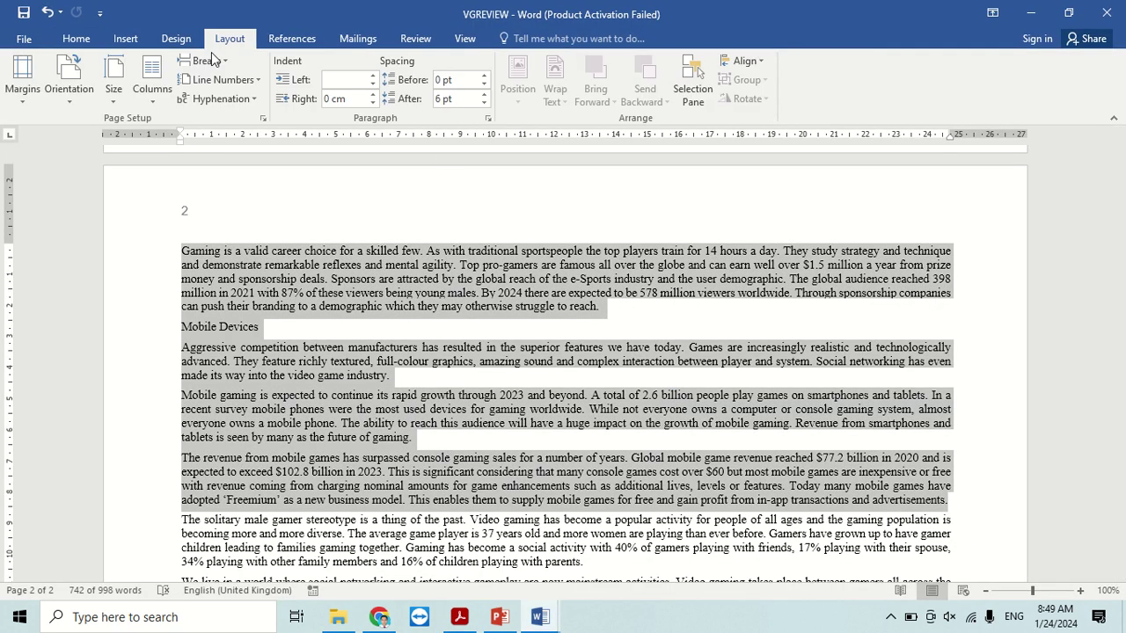
{"action": "left_click", "coordinate": [156, 99]}
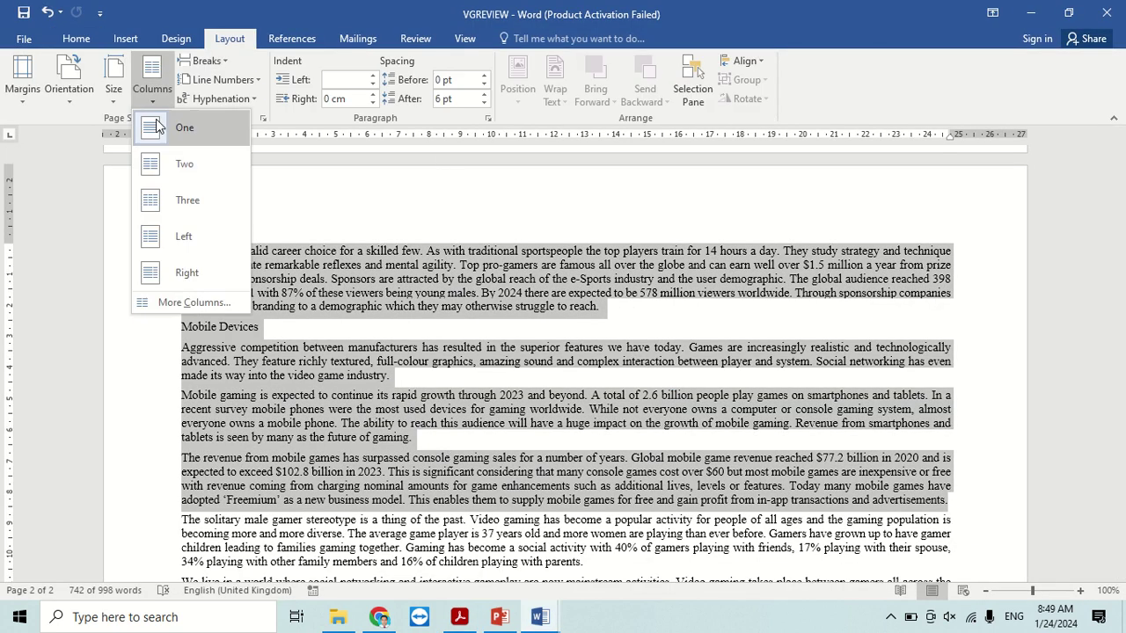
{"action": "left_click", "coordinate": [162, 301]}
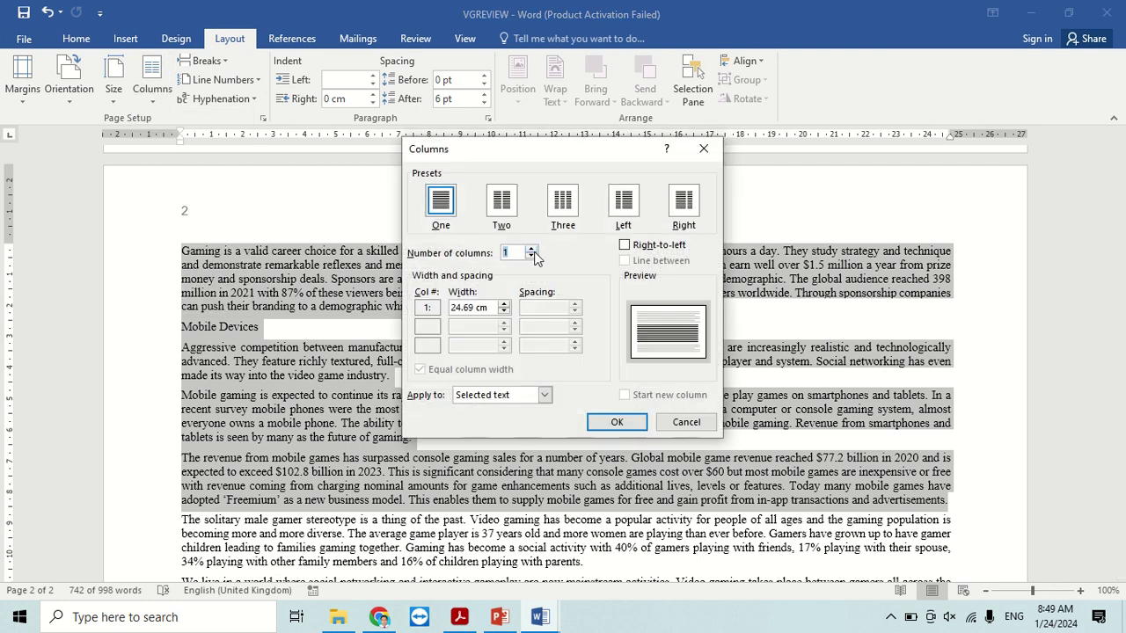
{"action": "left_click", "coordinate": [532, 250]}
{"action": "left_click_drag", "start_coordinate": [558, 312], "coordinate": [512, 305]}
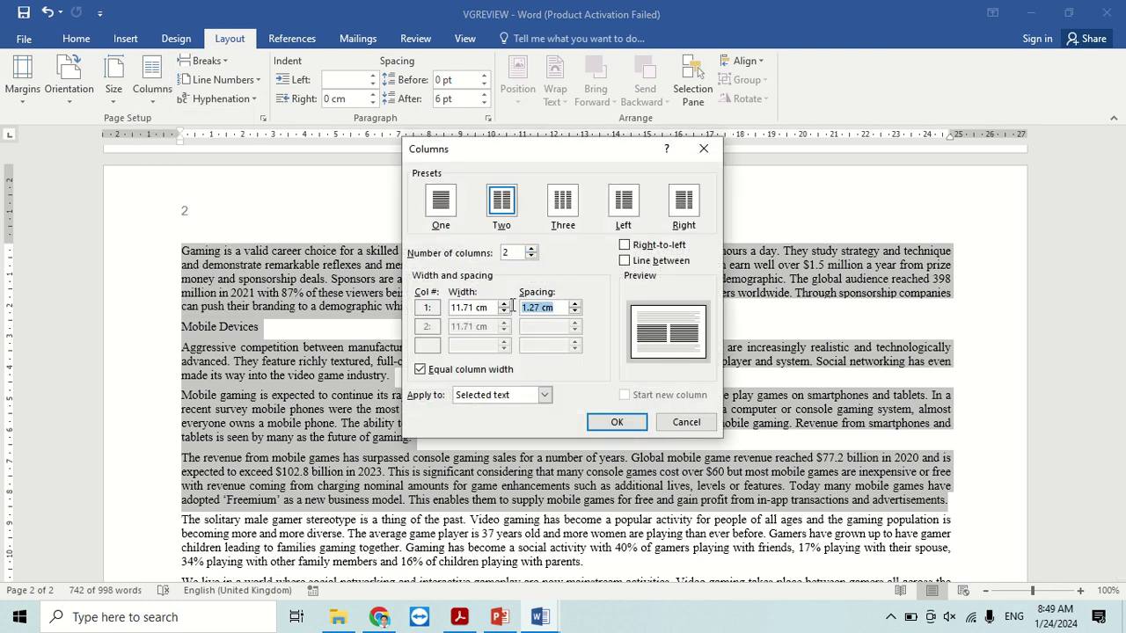
{"action": "left_click", "coordinate": [601, 426]}
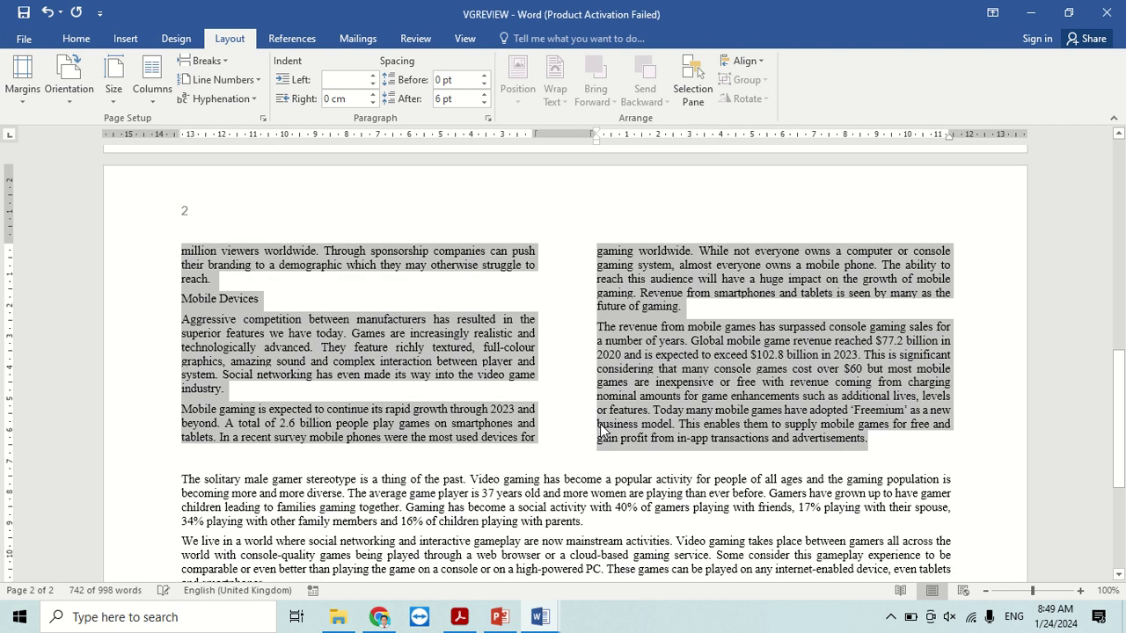
{"action": "key", "text": "alt+Tab"}
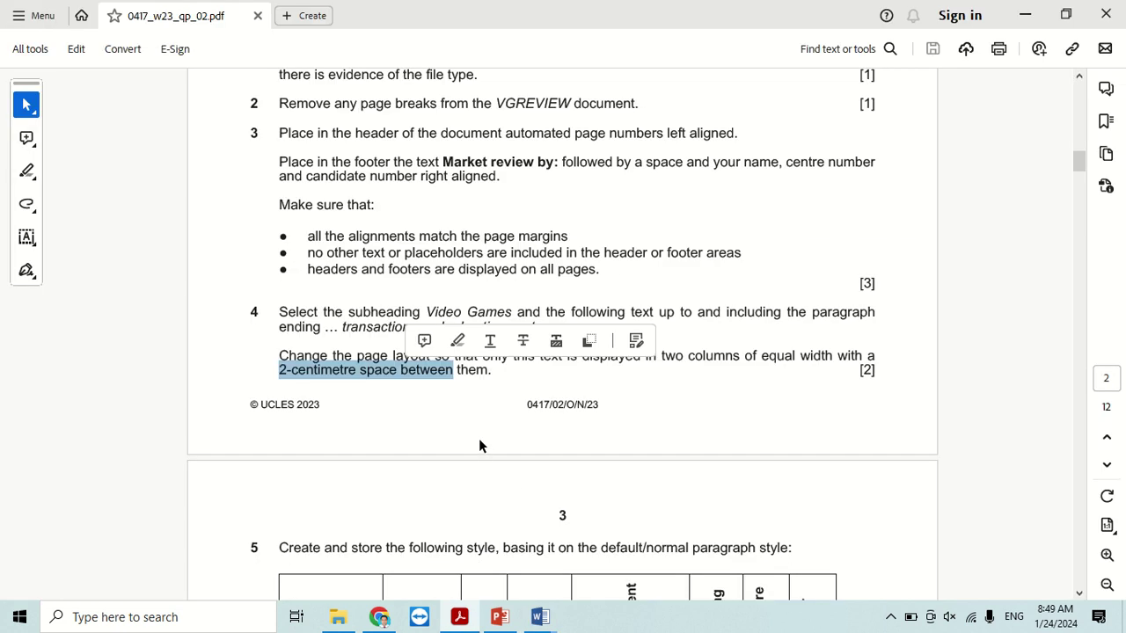
- Copy the style name 'VG-subhead' from question 5's table in the PDF
{"action": "scroll", "coordinate": [477, 436], "scroll_direction": "down", "scroll_amount": 5}
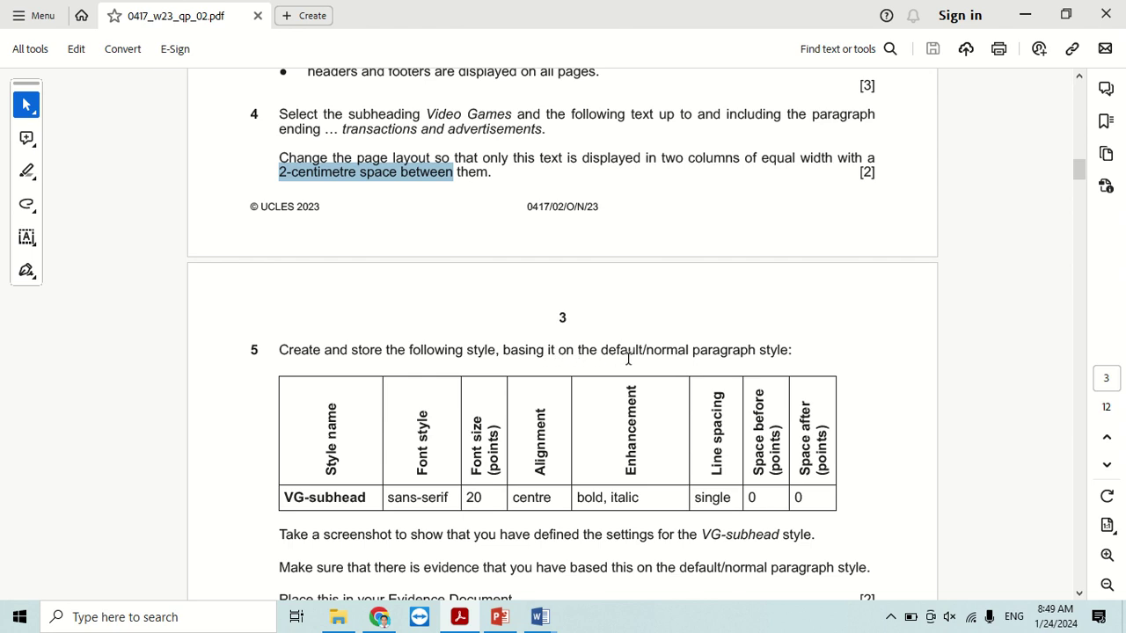
{"action": "scroll", "coordinate": [775, 367], "scroll_direction": "down", "scroll_amount": 3}
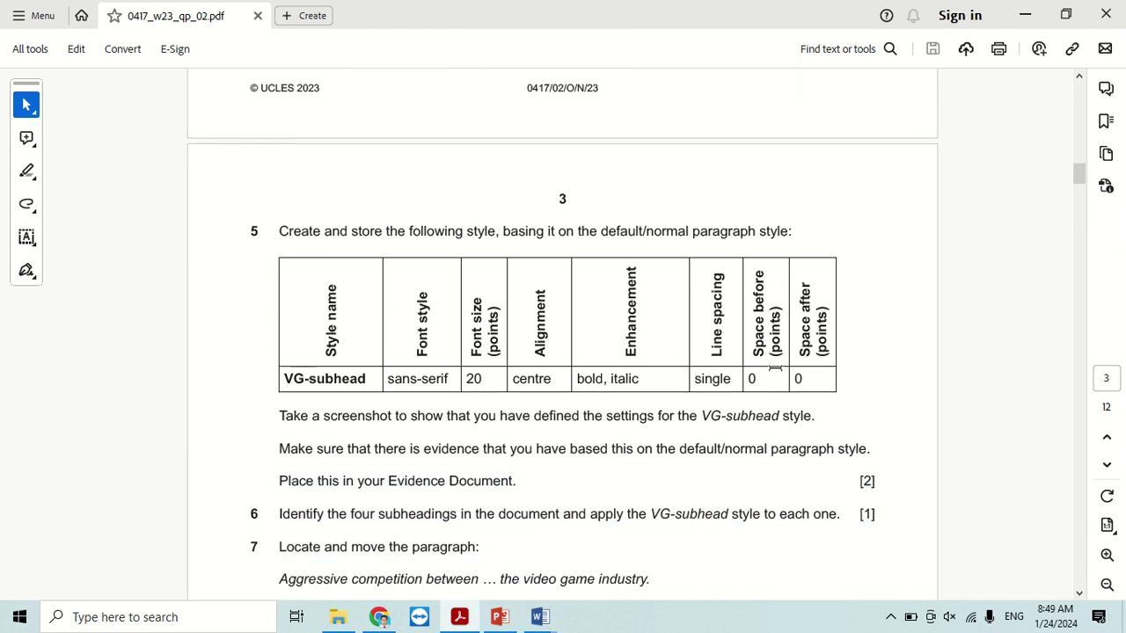
{"action": "left_click_drag", "start_coordinate": [366, 379], "coordinate": [283, 379]}
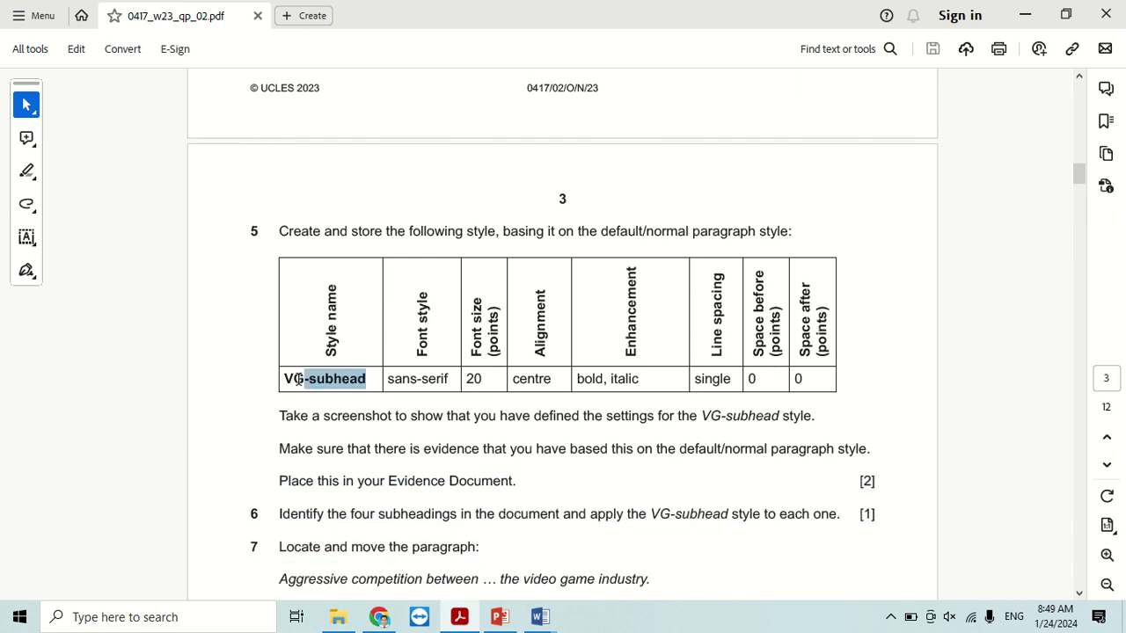
{"action": "right_click", "coordinate": [294, 378]}
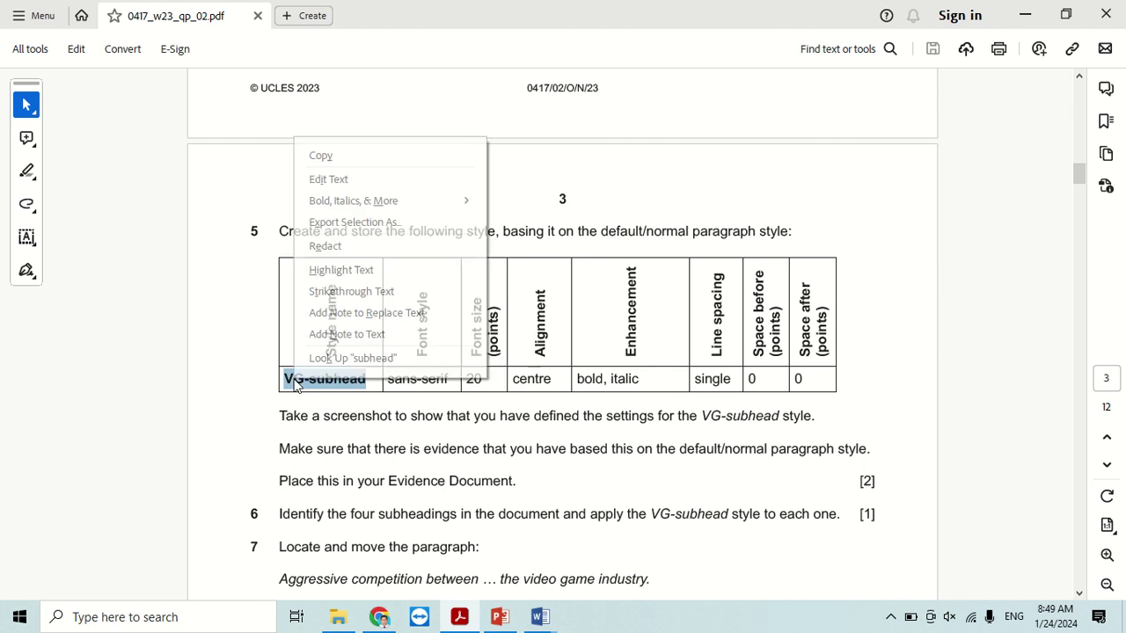
{"action": "left_click", "coordinate": [321, 157]}
{"action": "key", "text": "alt+Tab"}
- Create a new style named 'VG-subhead' and open its full formatting settings
{"action": "left_click", "coordinate": [503, 278]}
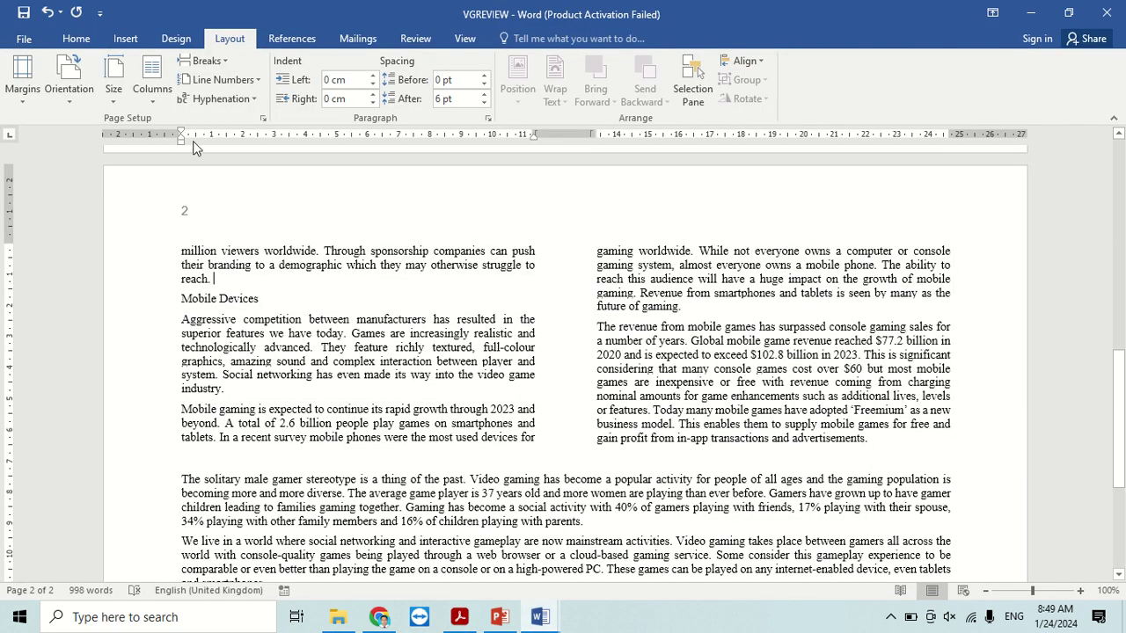
{"action": "left_click", "coordinate": [75, 39]}
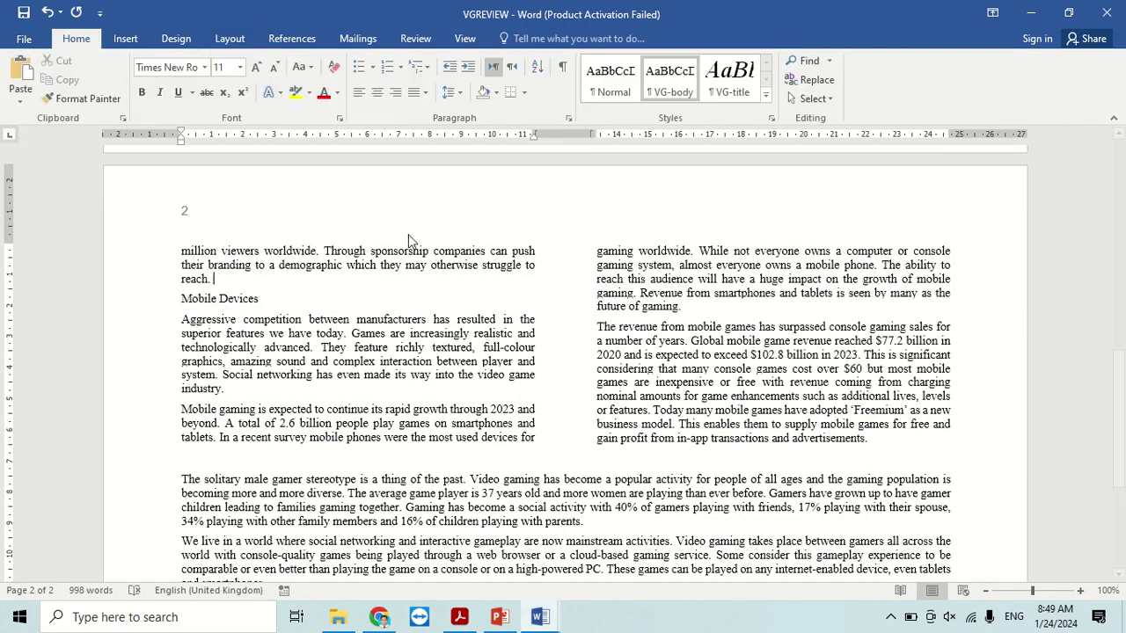
{"action": "left_click", "coordinate": [765, 94]}
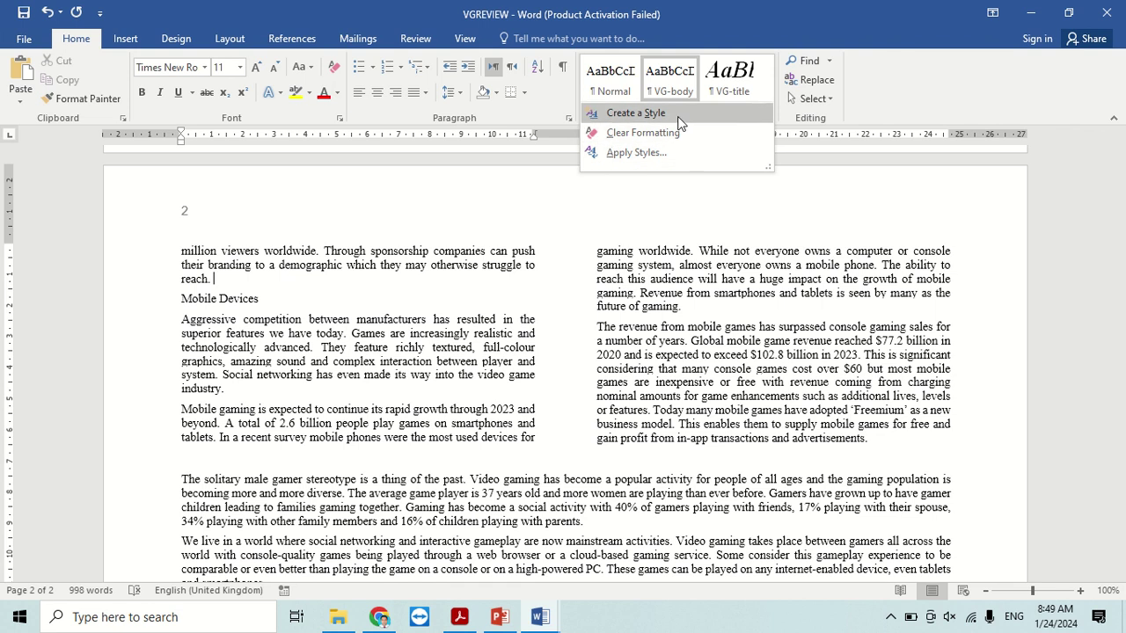
{"action": "left_click", "coordinate": [635, 113]}
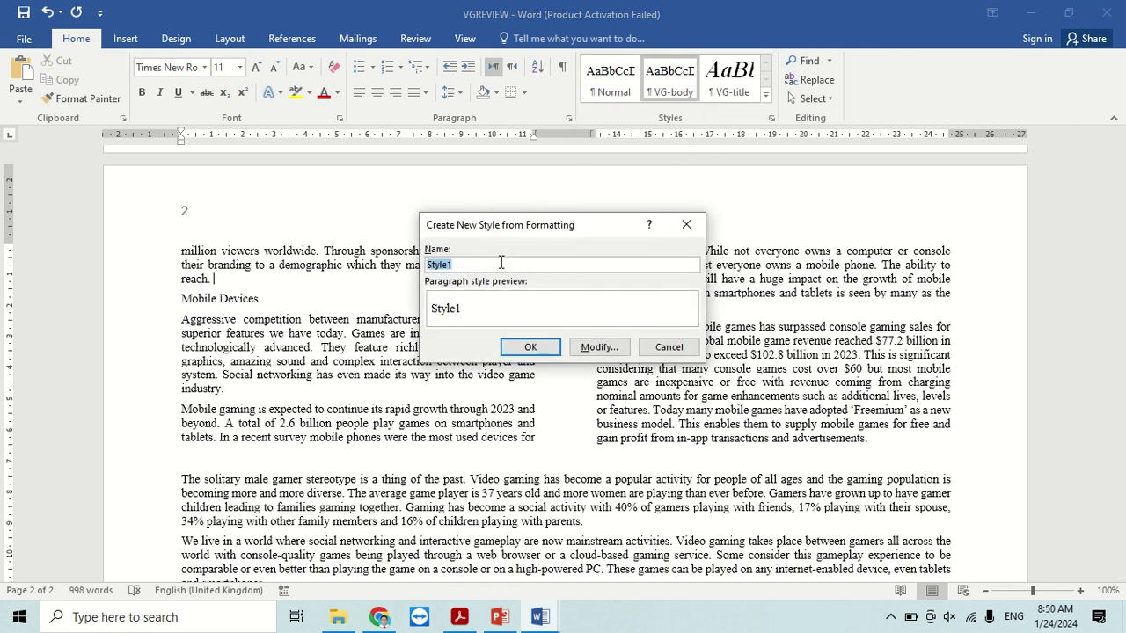
{"action": "type", "text": "VG-subhead"}
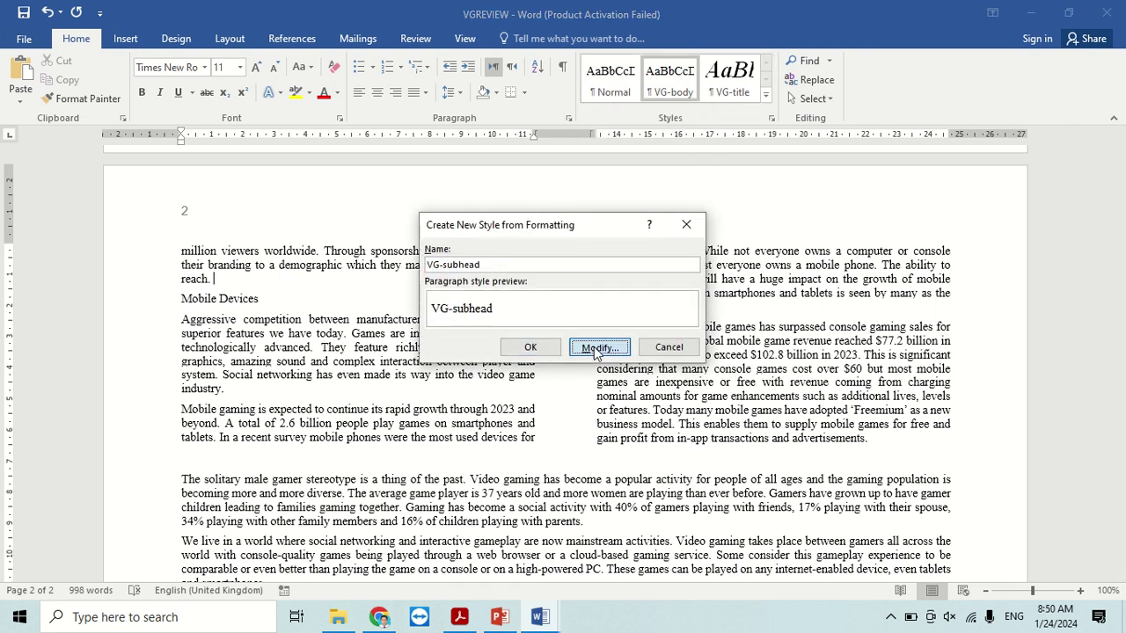
{"action": "left_click", "coordinate": [593, 347]}
{"action": "key", "text": "alt+Tab"}
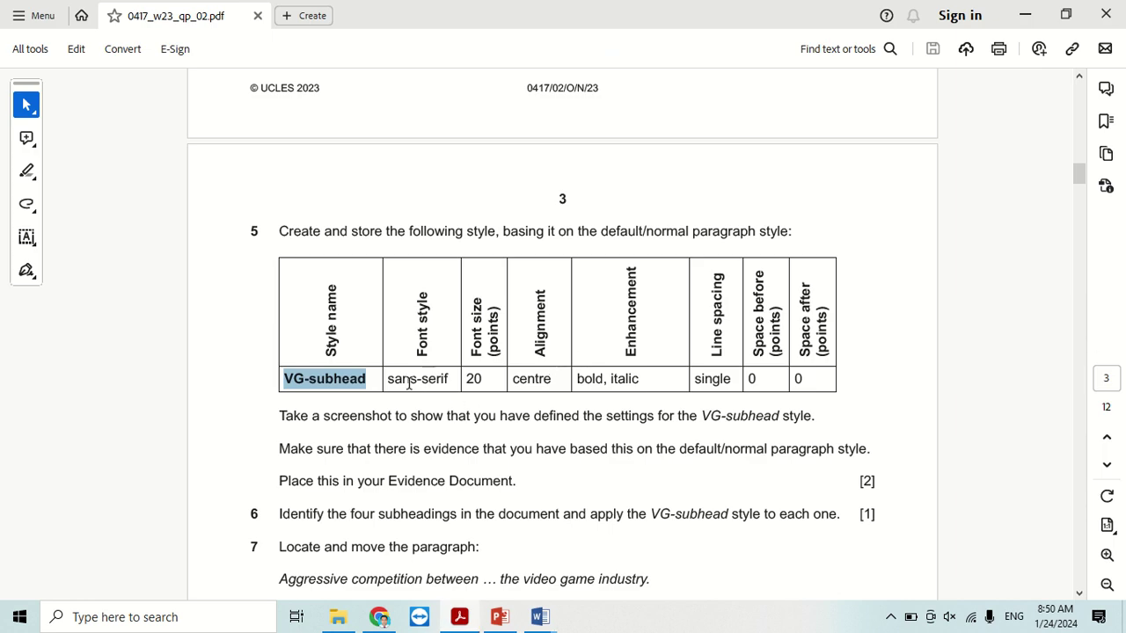
{"action": "key", "text": "alt+Tab"}
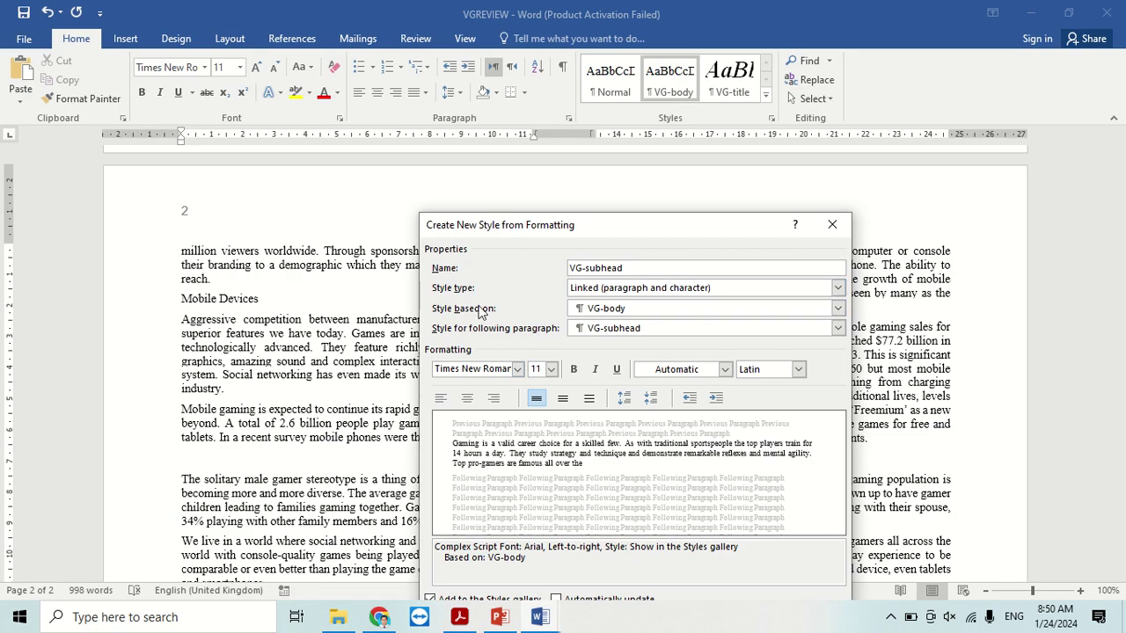
- Base the VG-subhead style on Normal and make Normal its following paragraph style
{"action": "left_click", "coordinate": [838, 310]}
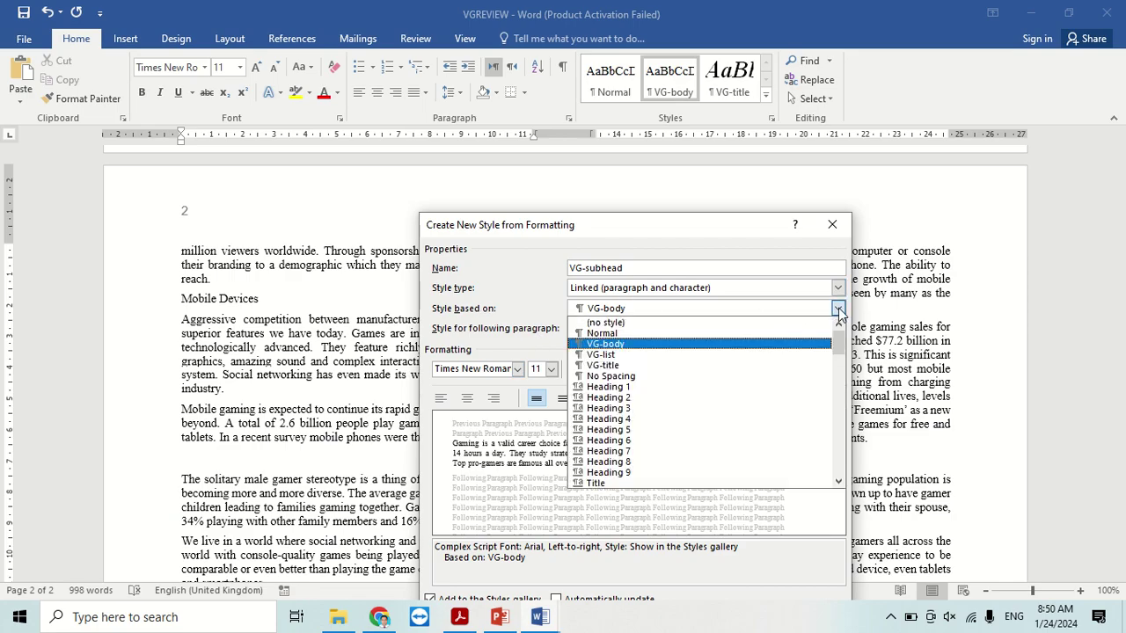
{"action": "left_click", "coordinate": [644, 329]}
{"action": "key", "text": "alt+Tab"}
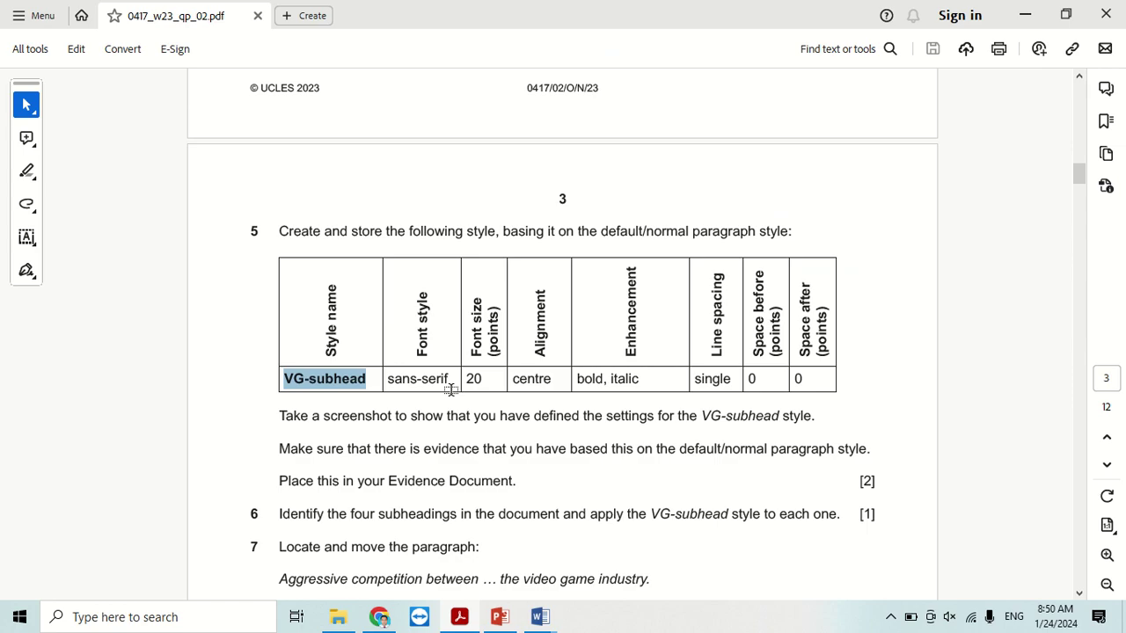
{"action": "key", "text": "alt+Tab"}
{"action": "left_click", "coordinate": [838, 328]}
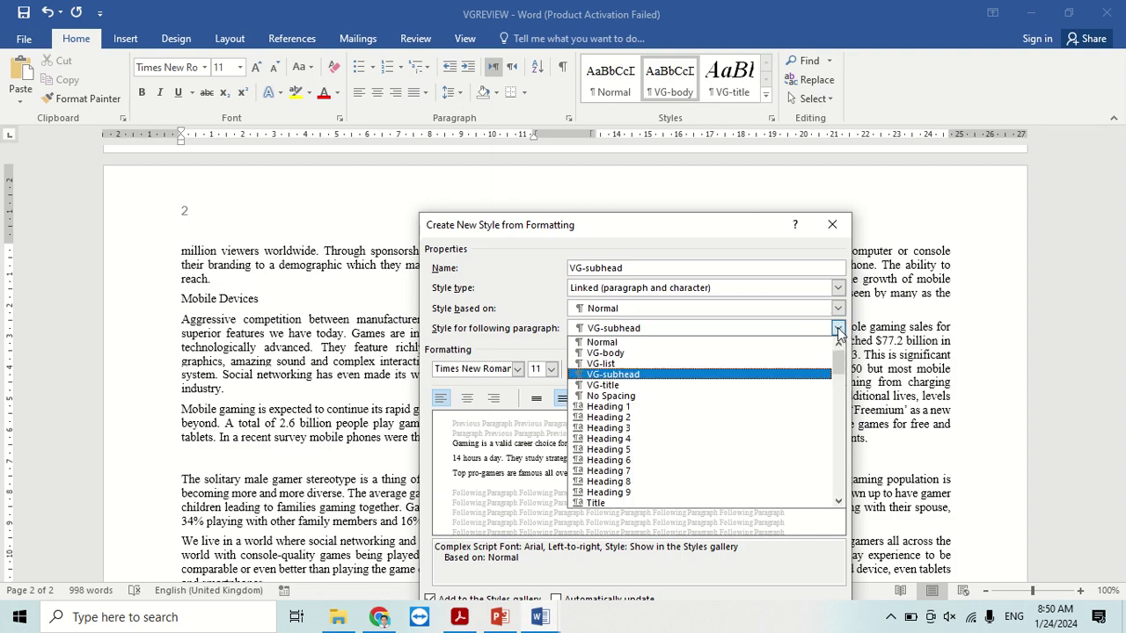
{"action": "left_click", "coordinate": [633, 344]}
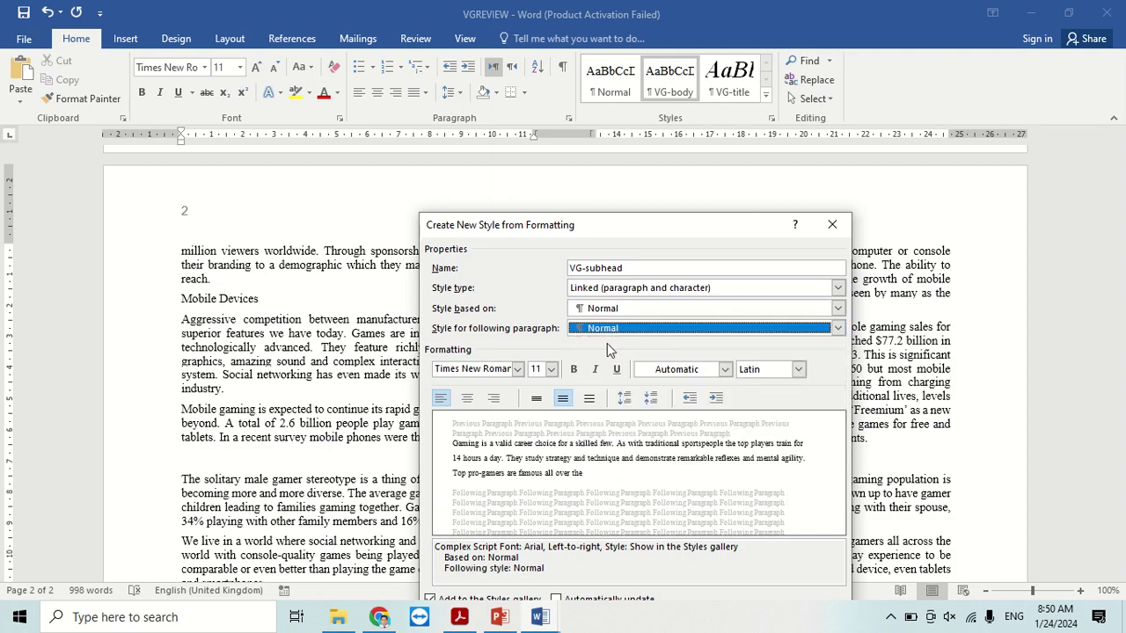
- Set the VG-subhead font to Arial, 20 pt
{"action": "left_click", "coordinate": [518, 370]}
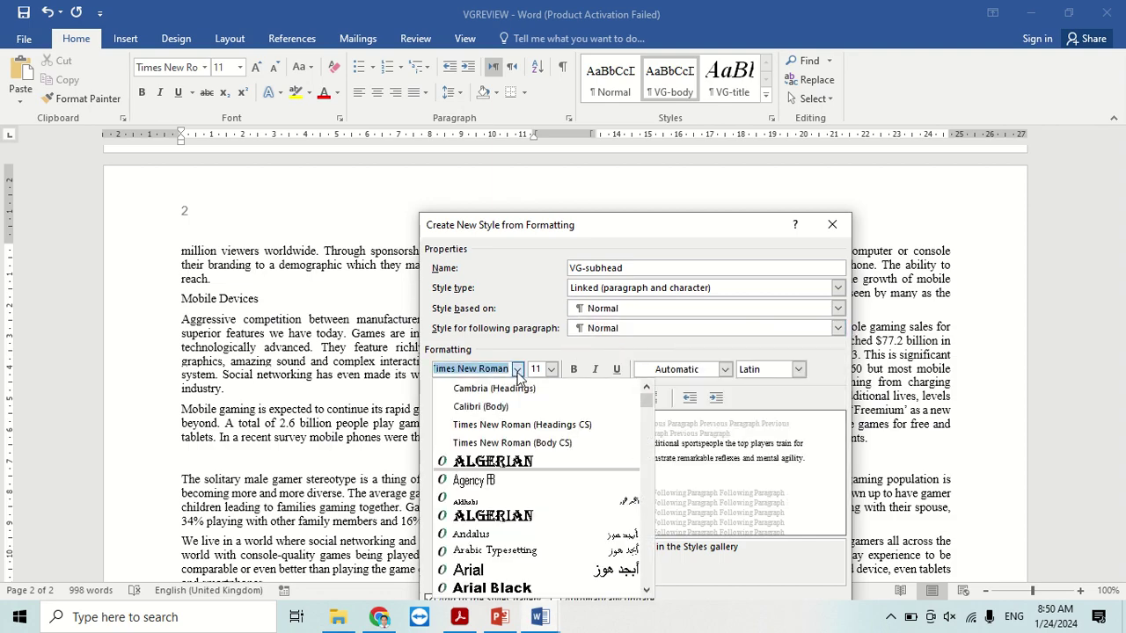
{"action": "left_click", "coordinate": [482, 573]}
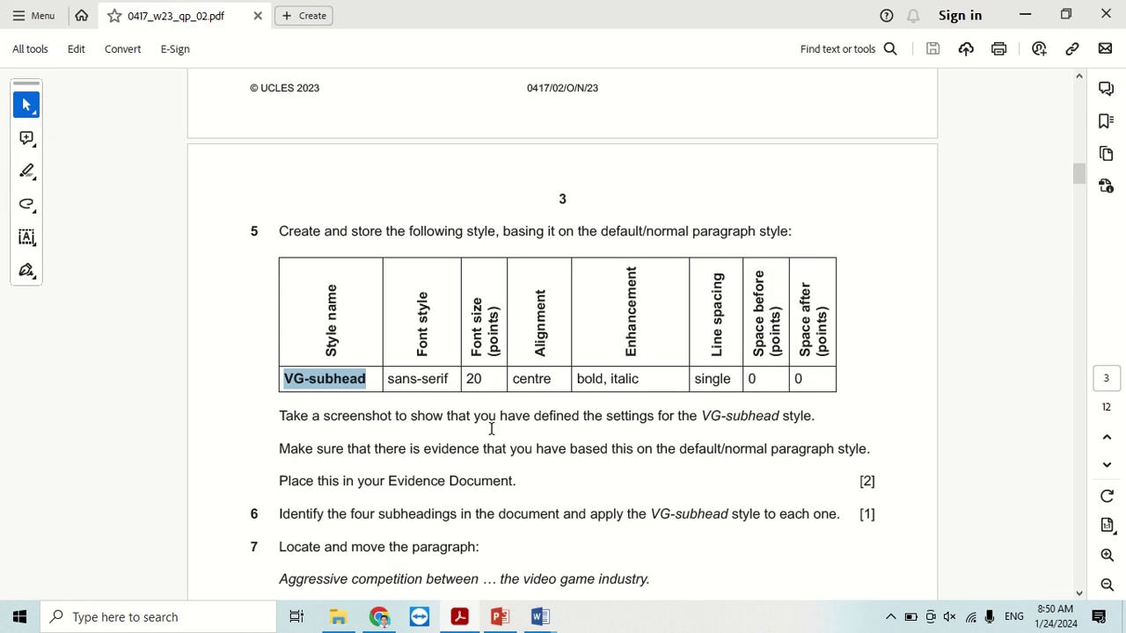
{"action": "key", "text": "alt+Tab"}
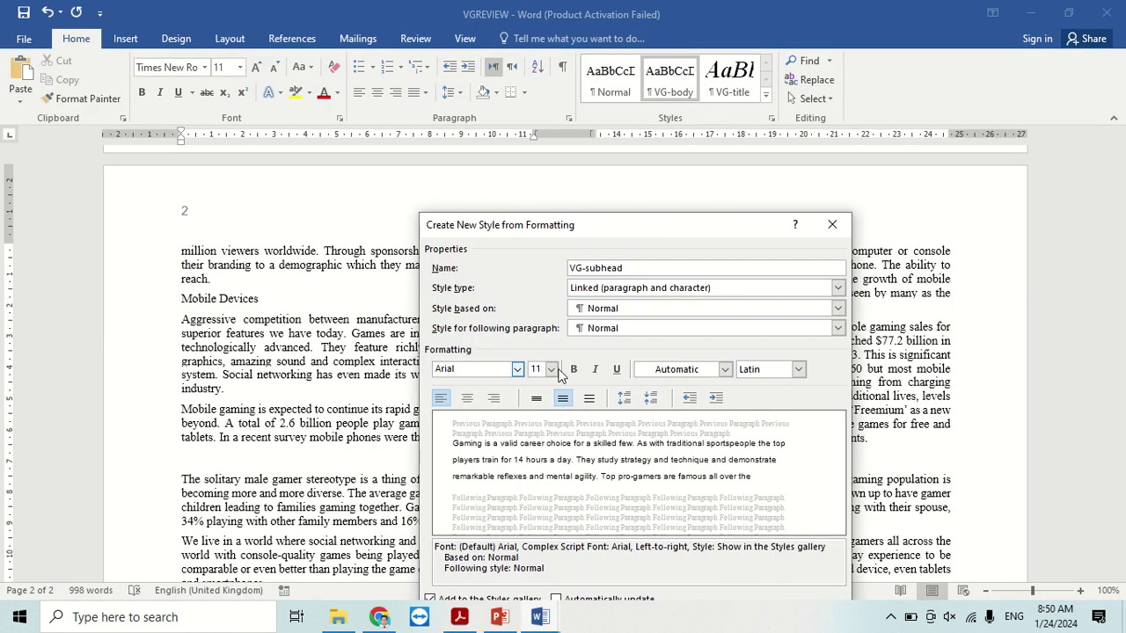
{"action": "left_click", "coordinate": [551, 369]}
{"action": "left_click", "coordinate": [535, 471]}
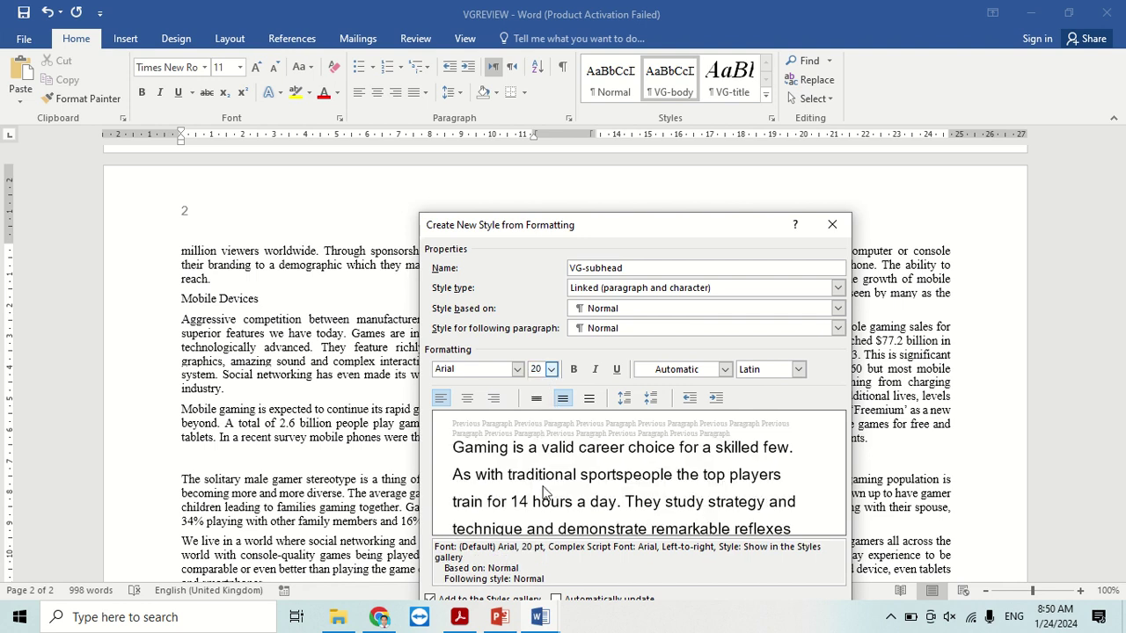
{"action": "key", "text": "alt+Tab"}
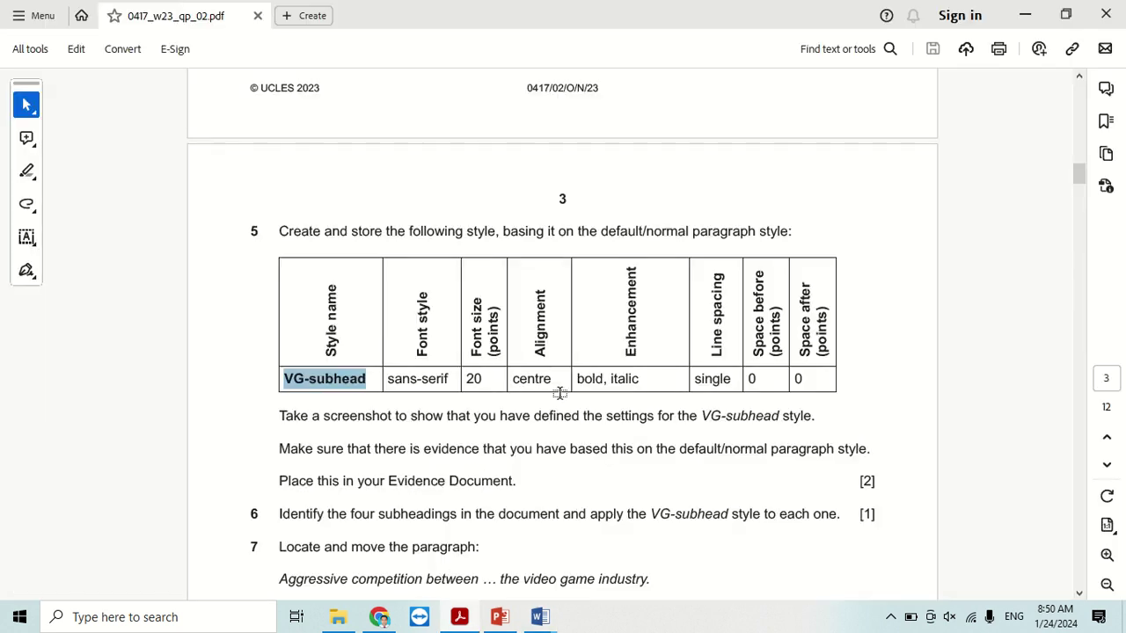
{"action": "key", "text": "alt+Tab"}
- Make VG-subhead centred, bold and italic
{"action": "left_click", "coordinate": [467, 398]}
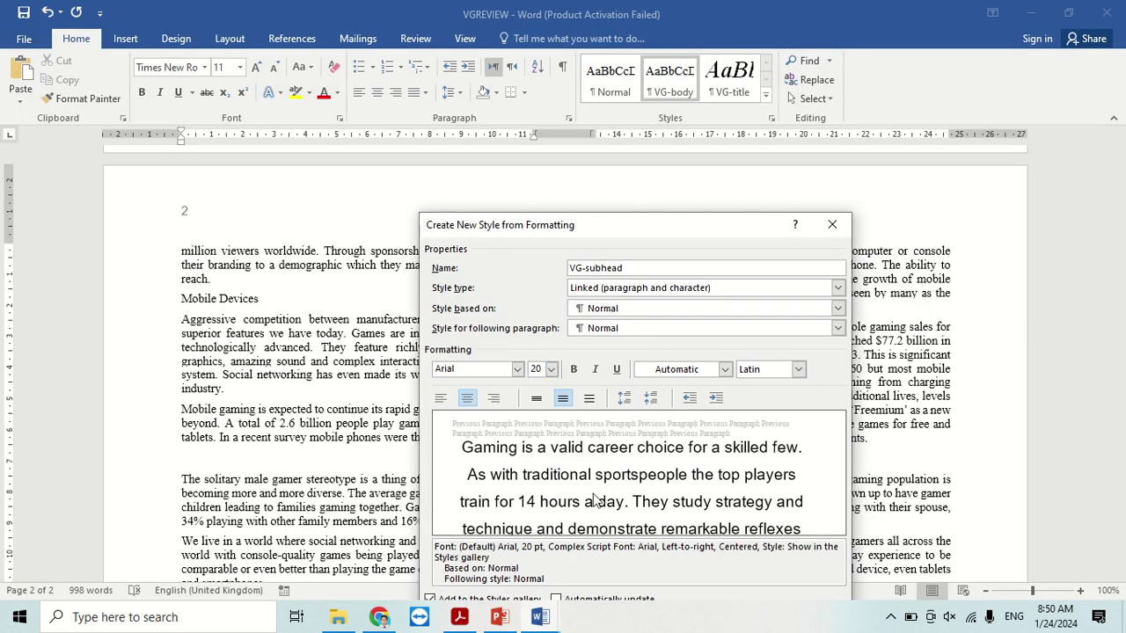
{"action": "key", "text": "alt+Tab"}
{"action": "key", "text": "alt+Tab"}
{"action": "left_click", "coordinate": [573, 370]}
{"action": "left_click", "coordinate": [595, 369]}
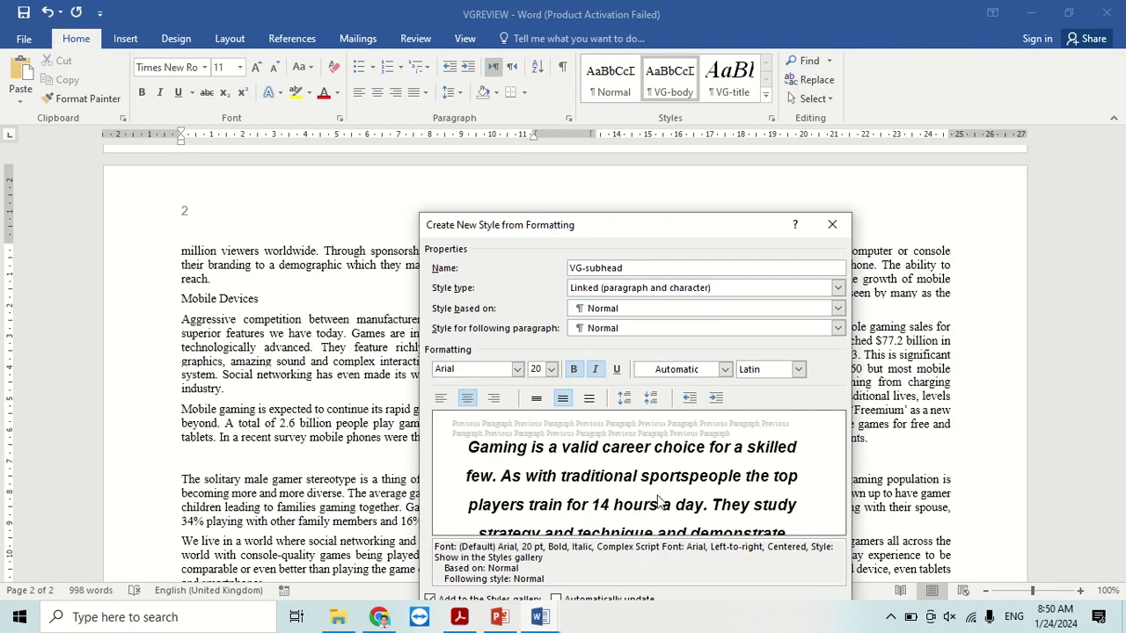
{"action": "key", "text": "alt+Tab"}
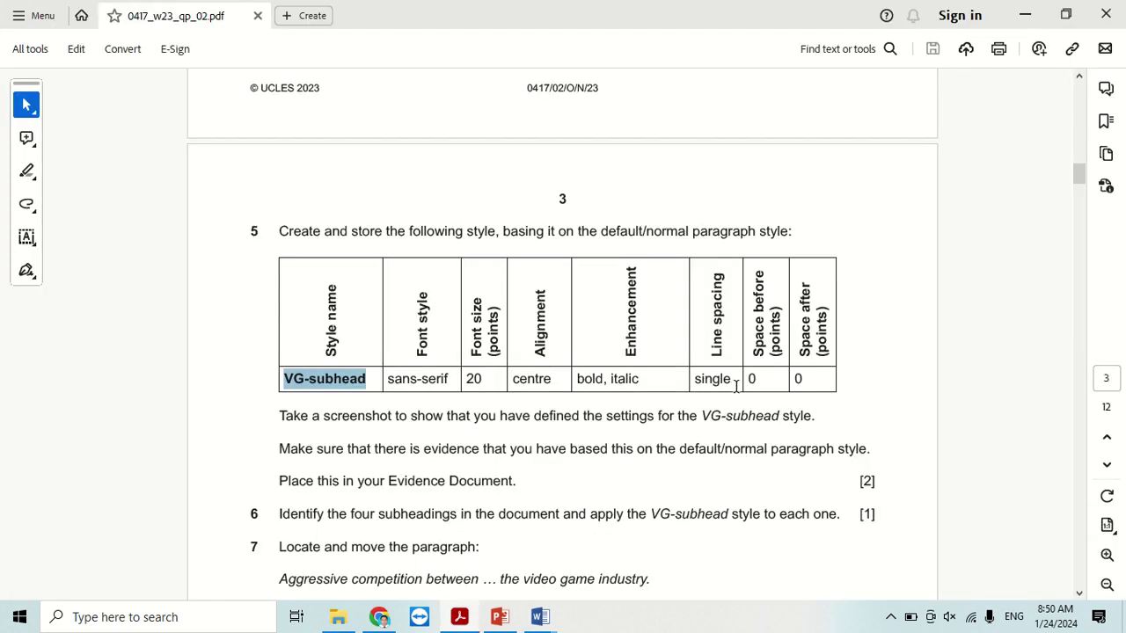
{"action": "key", "text": "alt+Tab"}
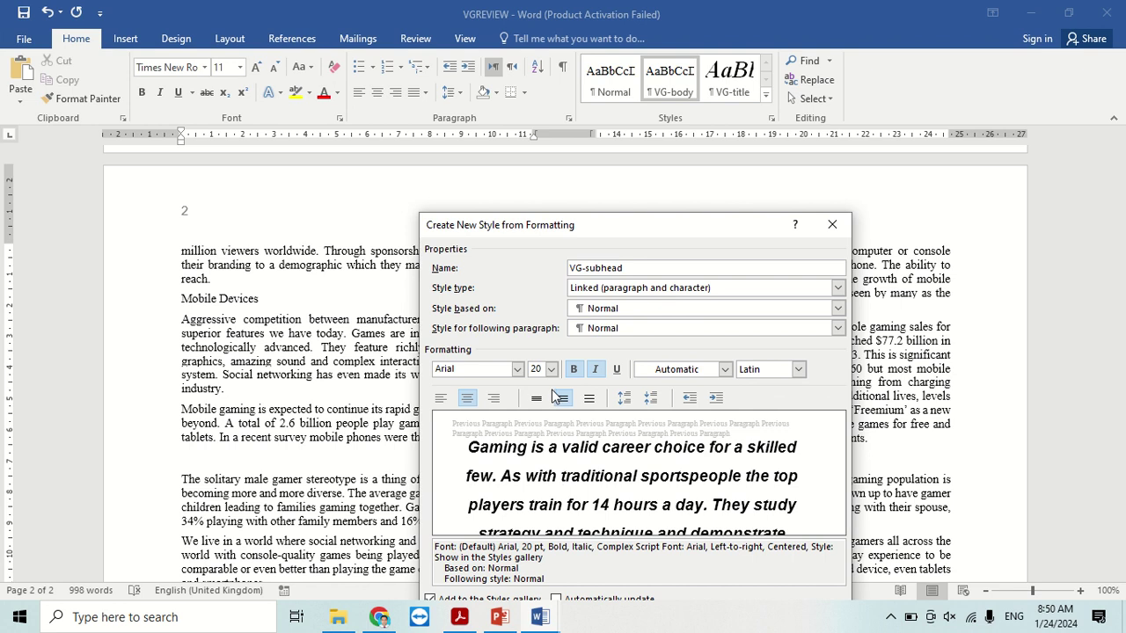
- Set VG-subhead's paragraph line spacing to Single
{"action": "left_click_drag", "start_coordinate": [625, 231], "coordinate": [597, 78]}
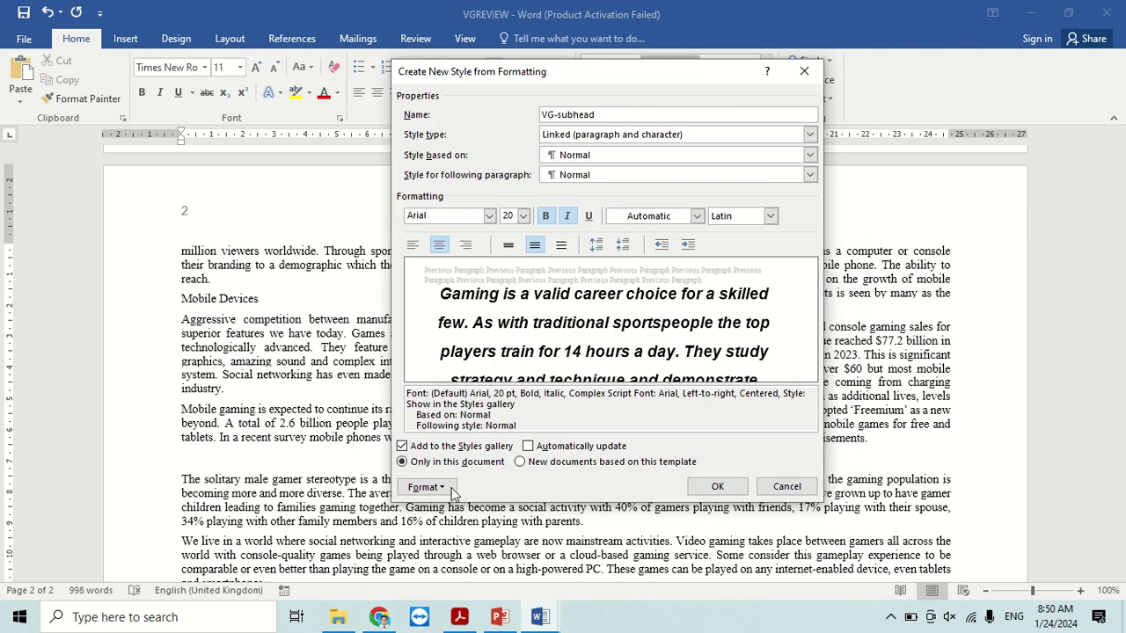
{"action": "left_click", "coordinate": [446, 488]}
{"action": "left_click", "coordinate": [458, 339]}
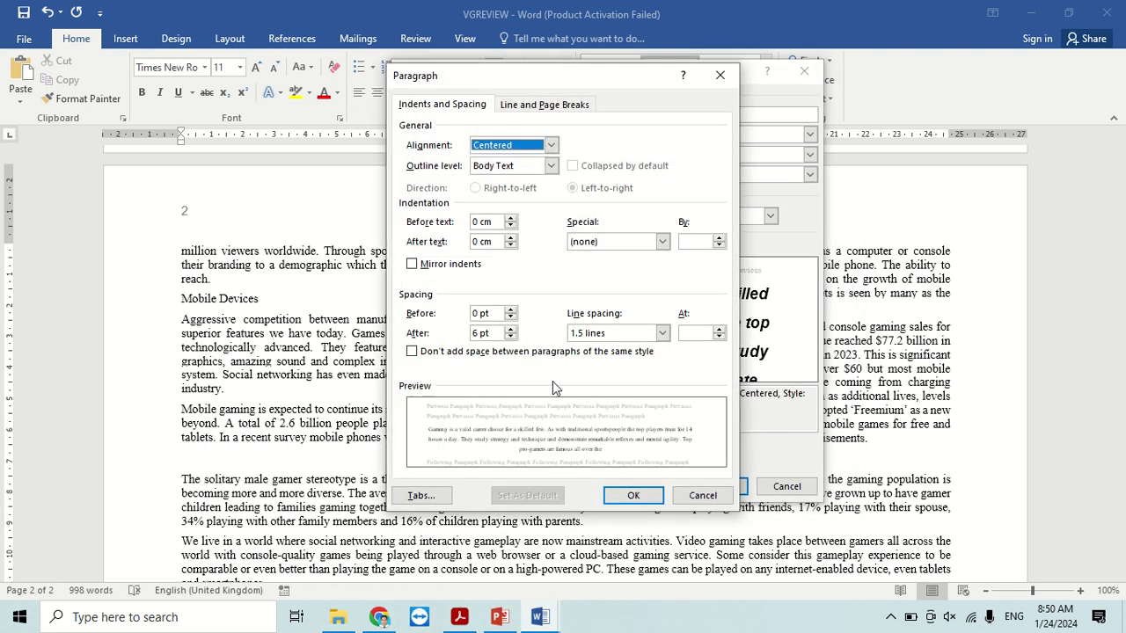
{"action": "left_click", "coordinate": [661, 333]}
{"action": "left_click", "coordinate": [584, 348]}
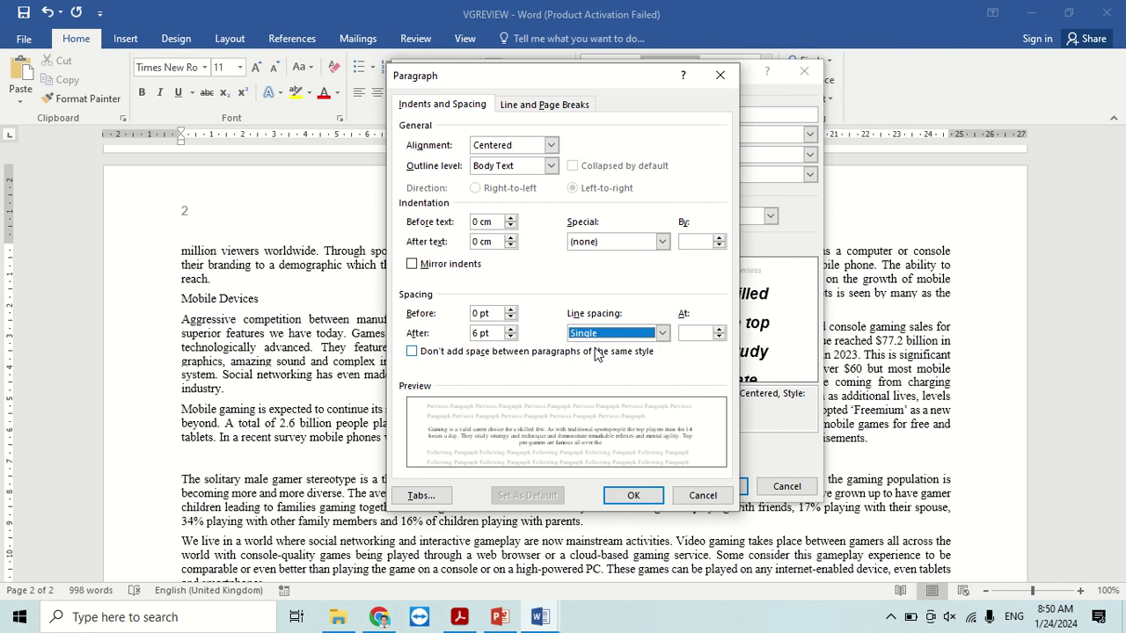
{"action": "key", "text": "alt+Tab"}
- Set the VG-subhead style's paragraph spacing after to 0 pt
{"action": "left_click", "coordinate": [759, 385]}
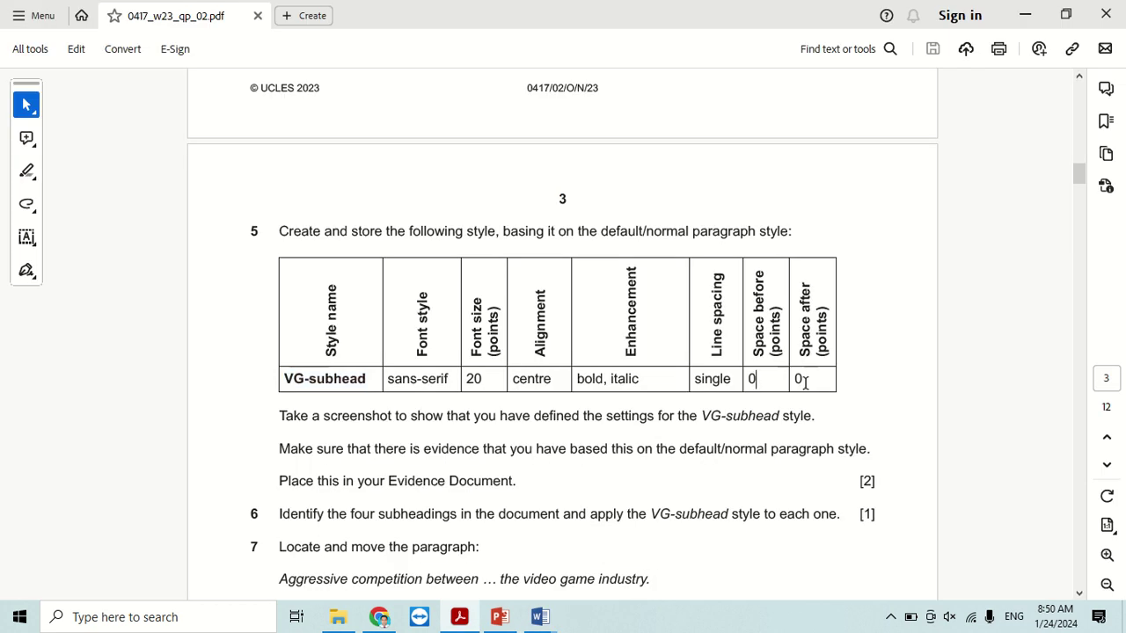
{"action": "key", "text": "alt+Tab"}
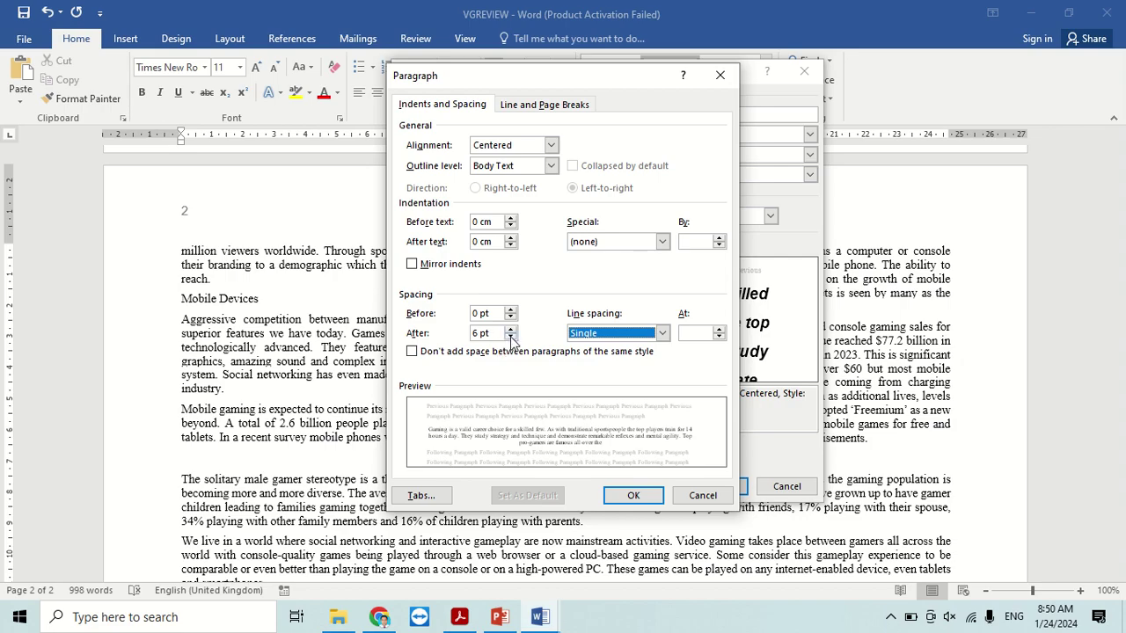
{"action": "left_click", "coordinate": [510, 338]}
{"action": "left_click", "coordinate": [634, 496]}
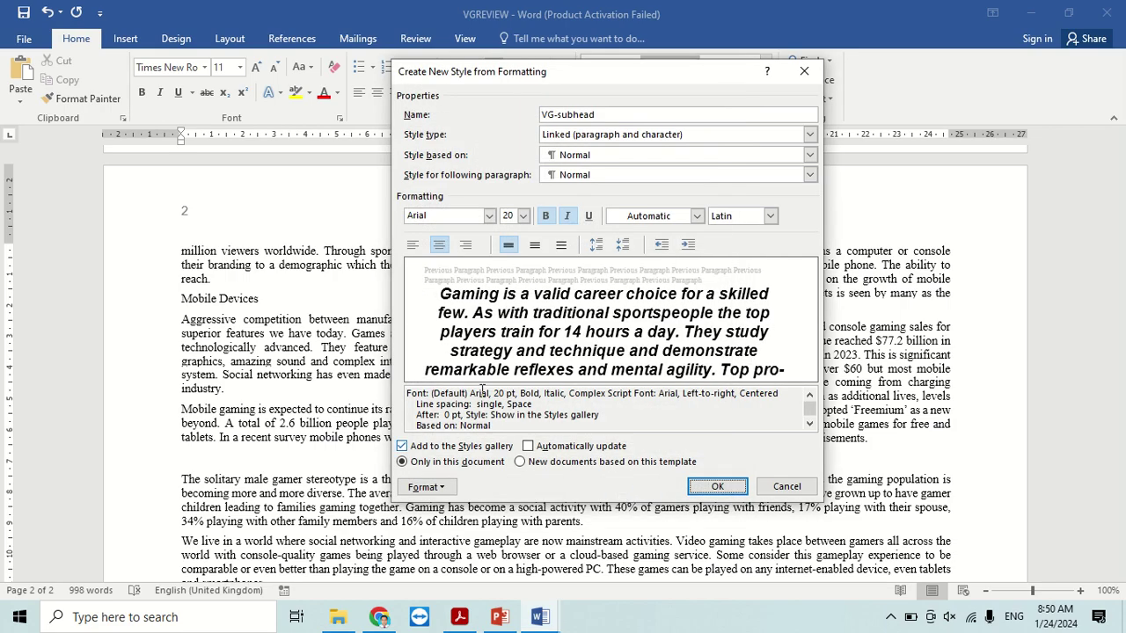
- Restore the VG-subhead style's font to Arial by retyping the font name
{"action": "left_click", "coordinate": [490, 216]}
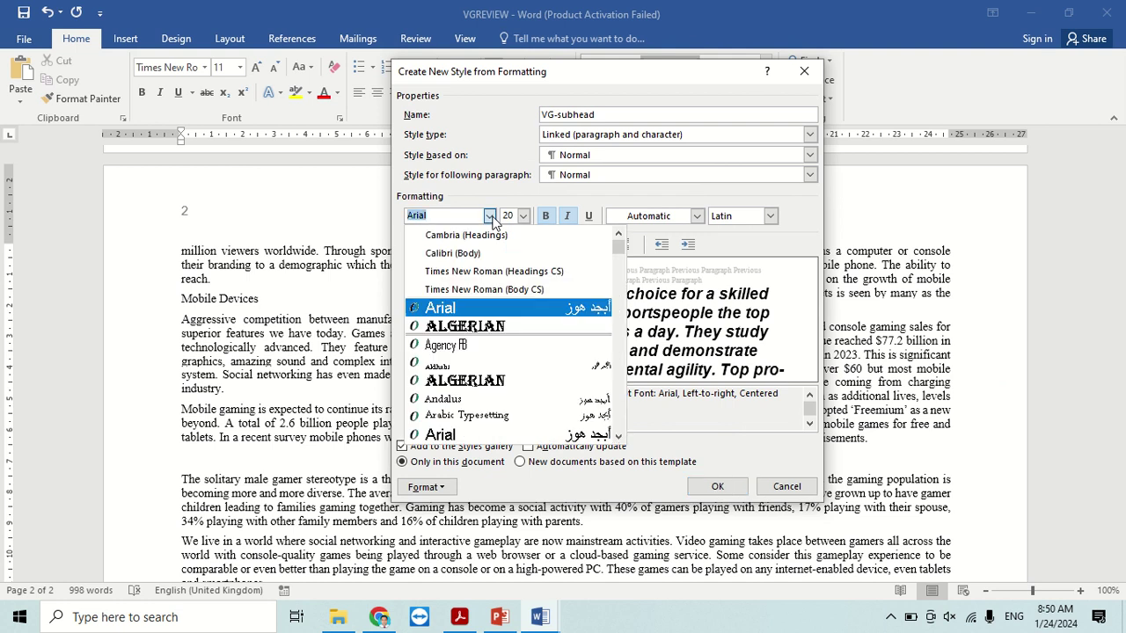
{"action": "scroll", "coordinate": [512, 392], "scroll_direction": "down", "scroll_amount": 2}
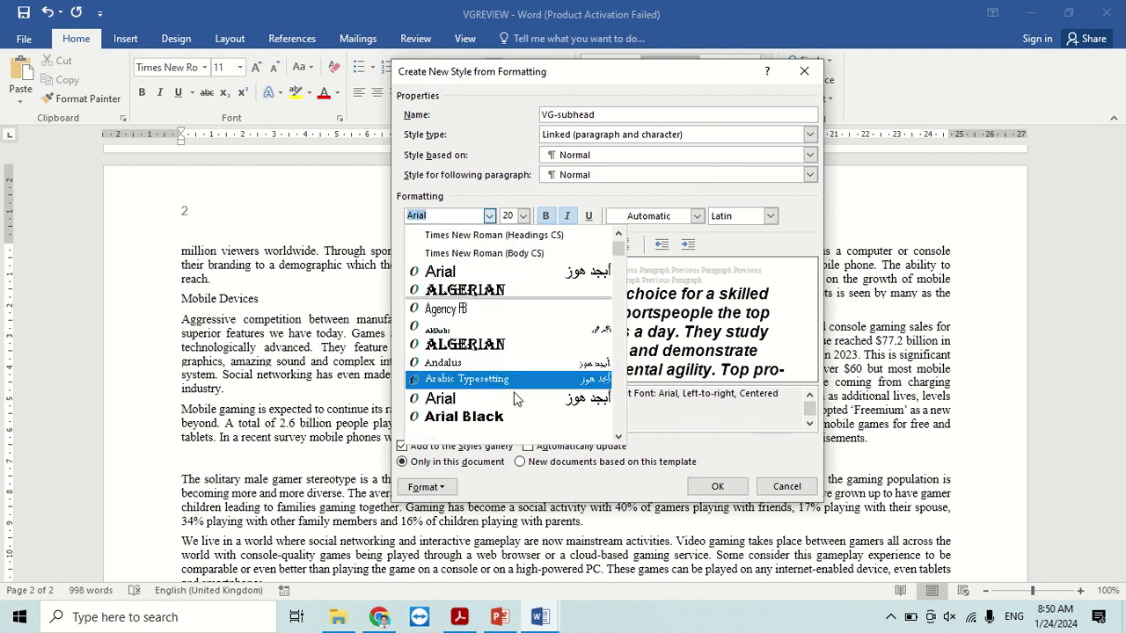
{"action": "scroll", "coordinate": [512, 393], "scroll_direction": "down", "scroll_amount": 1}
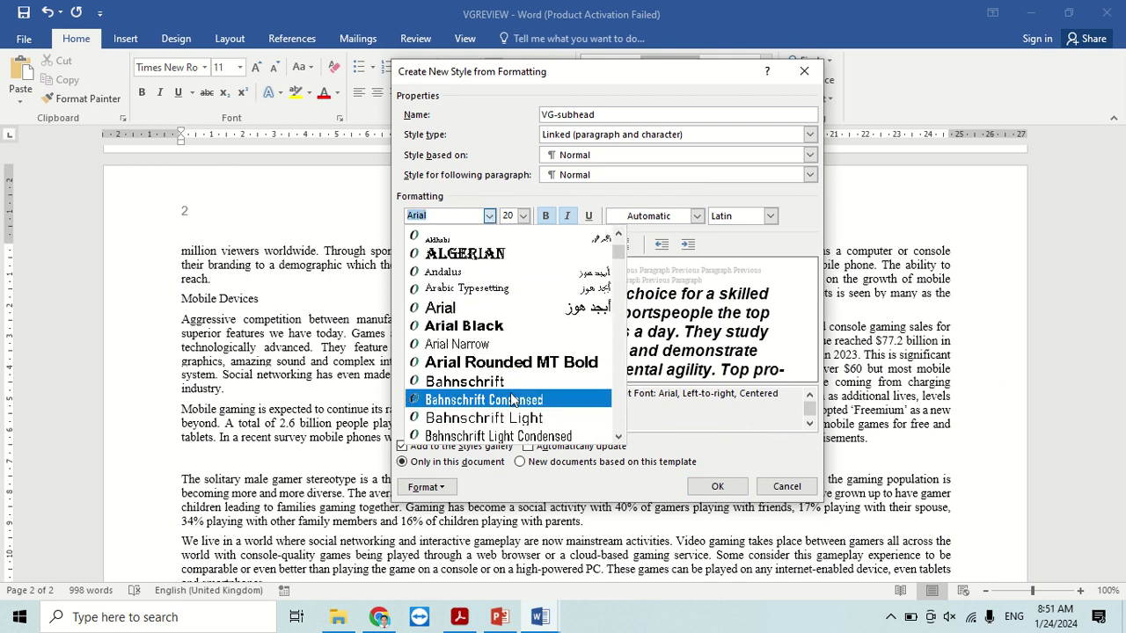
{"action": "scroll", "coordinate": [493, 429], "scroll_direction": "up", "scroll_amount": 1}
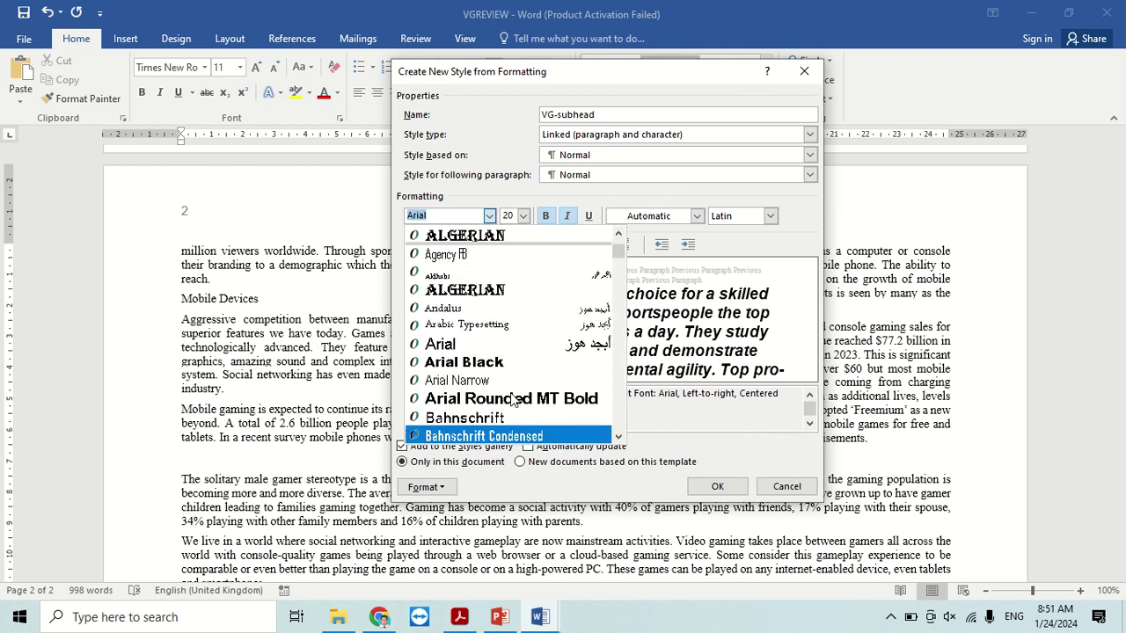
{"action": "left_click", "coordinate": [453, 217]}
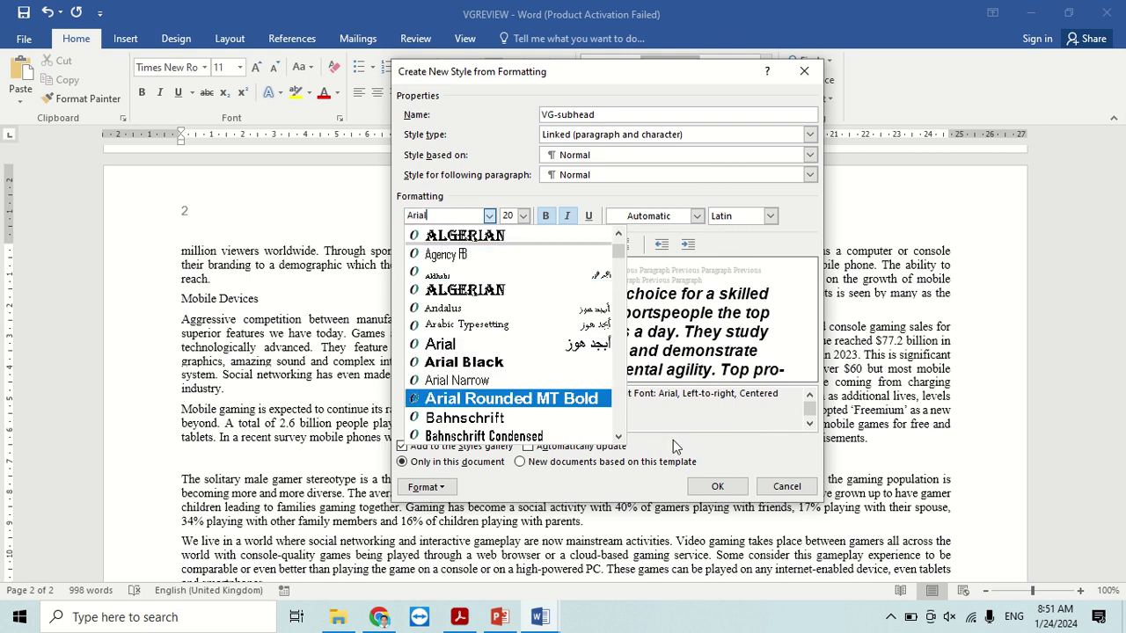
{"action": "left_click", "coordinate": [719, 475]}
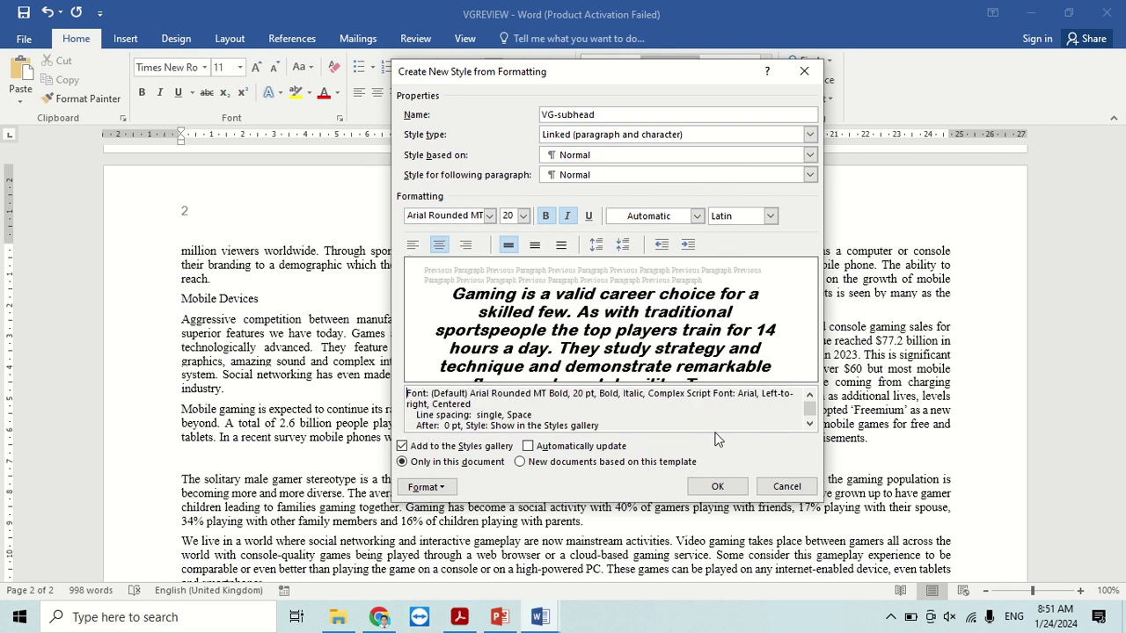
{"action": "left_click", "coordinate": [460, 214]}
{"action": "left_click_drag", "start_coordinate": [463, 215], "coordinate": [408, 216]}
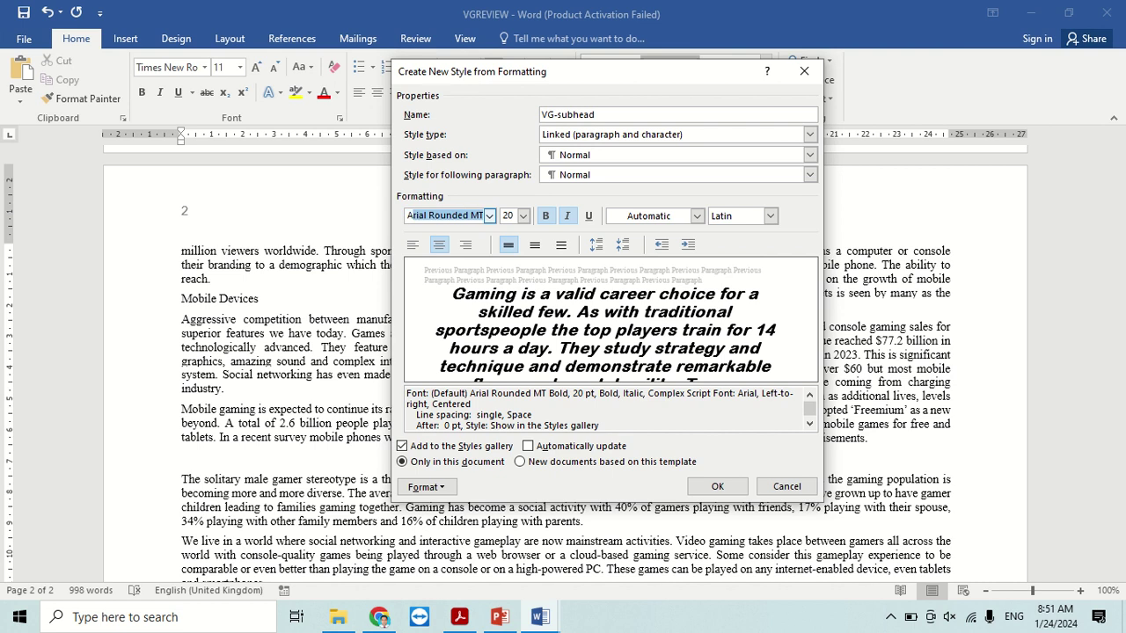
{"action": "type", "text": "rial"}
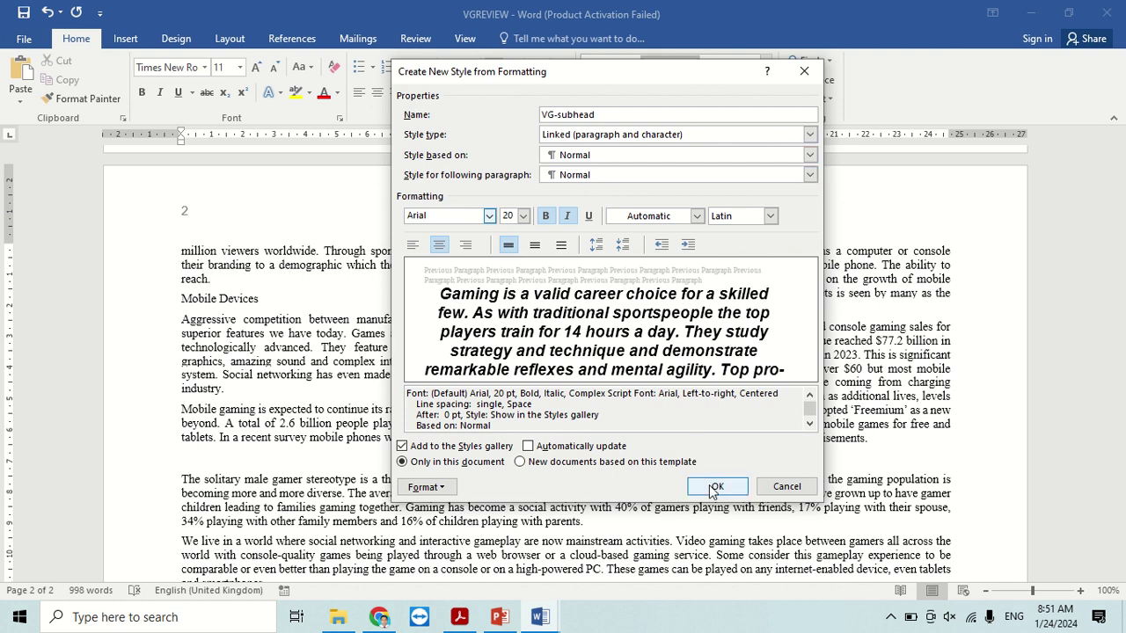
{"action": "left_click", "coordinate": [460, 618]}
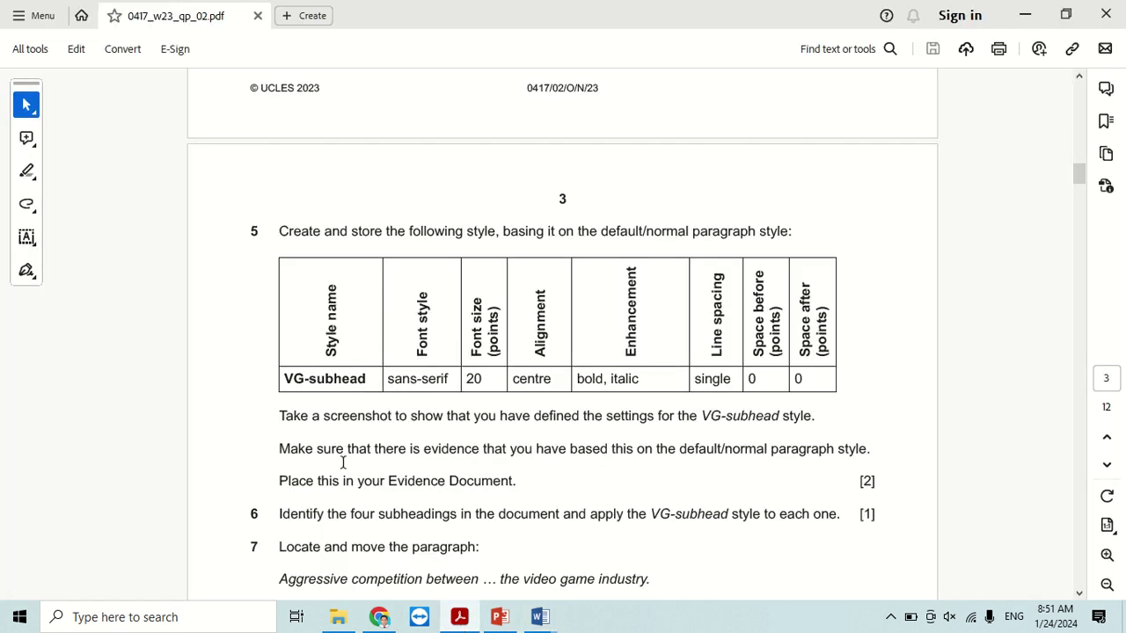
- Screenshot the VG-subhead style settings window and save the style
{"action": "left_click_drag", "start_coordinate": [279, 417], "coordinate": [803, 426]}
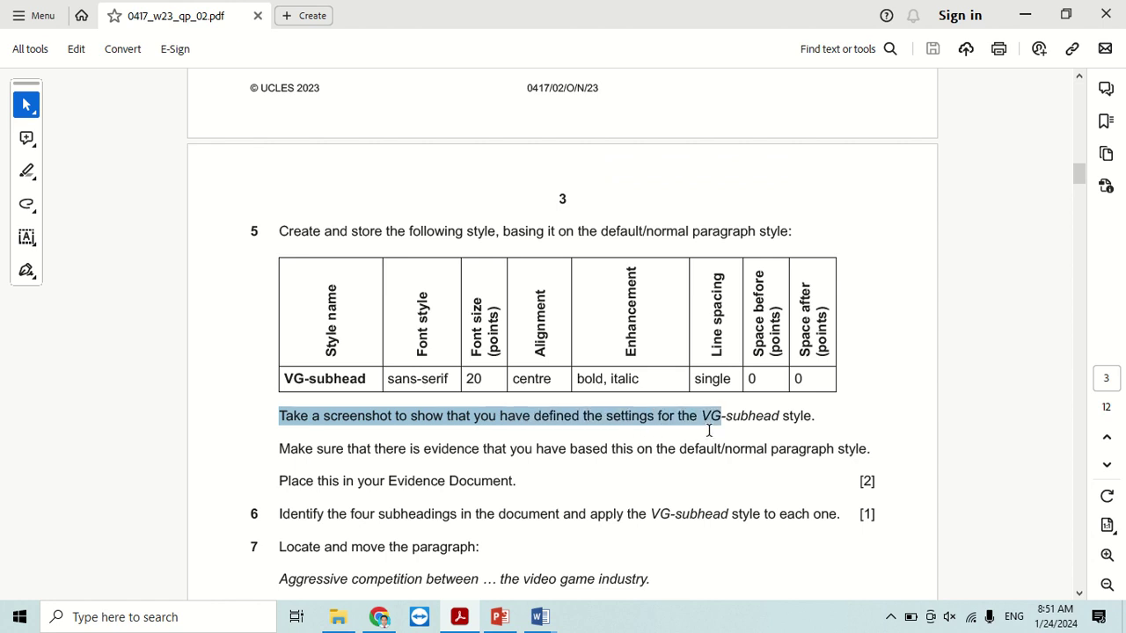
{"action": "key", "text": "alt+Tab"}
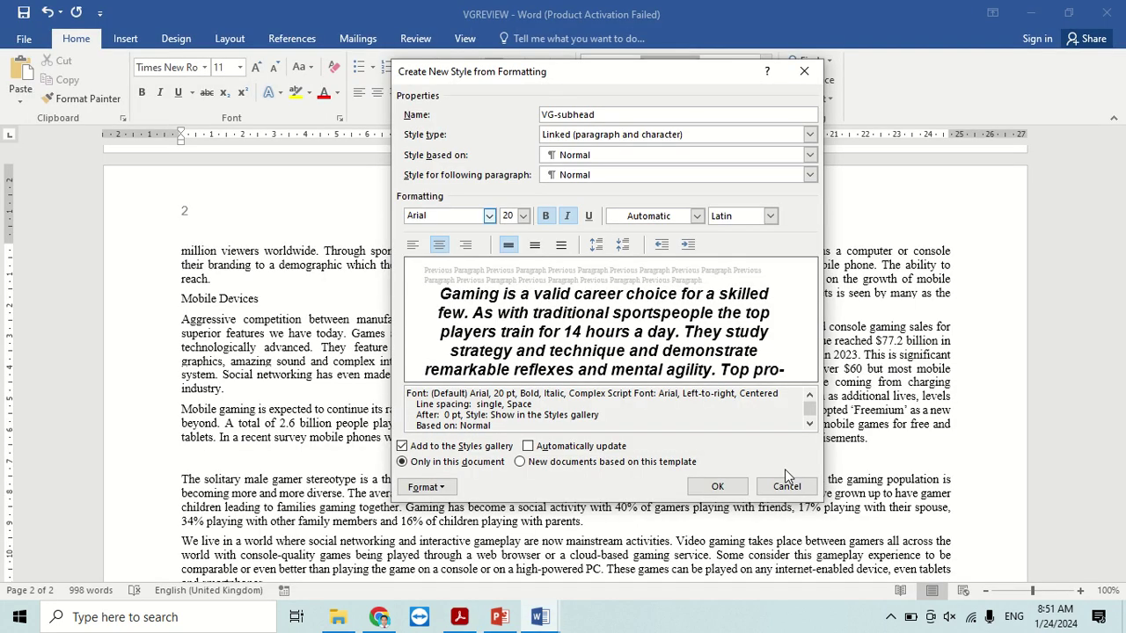
{"action": "key", "text": "super+shift+s"}
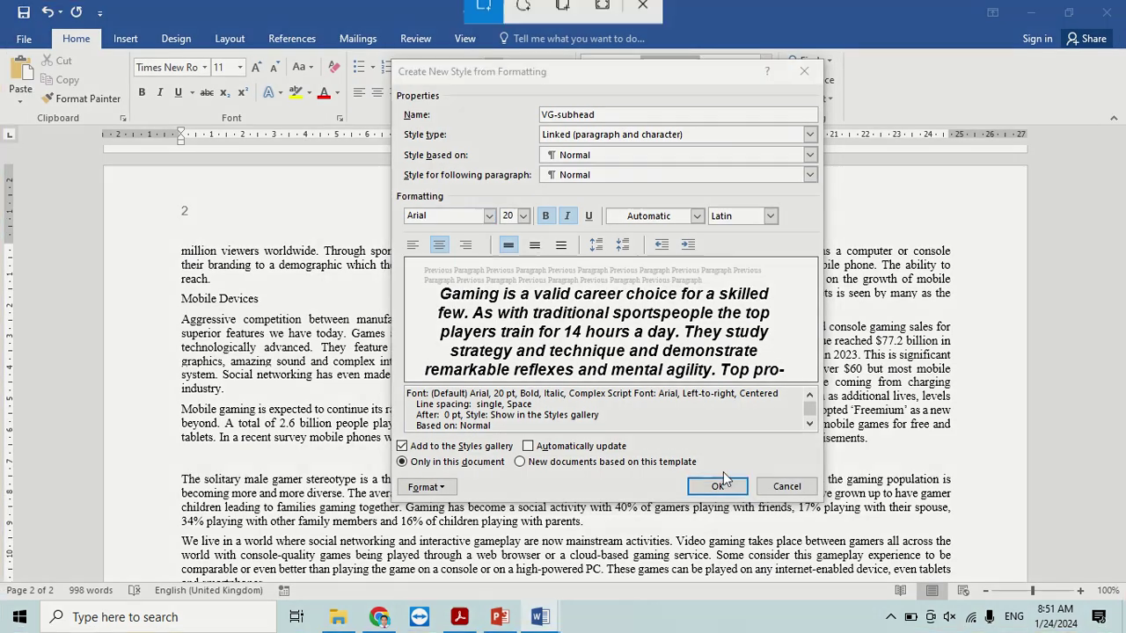
{"action": "mouse_move", "coordinate": [393, 58]}
{"action": "left_mouse_down"}
{"action": "mouse_move", "coordinate": [827, 437]}
{"action": "mouse_move", "coordinate": [825, 504]}
{"action": "left_mouse_up"}
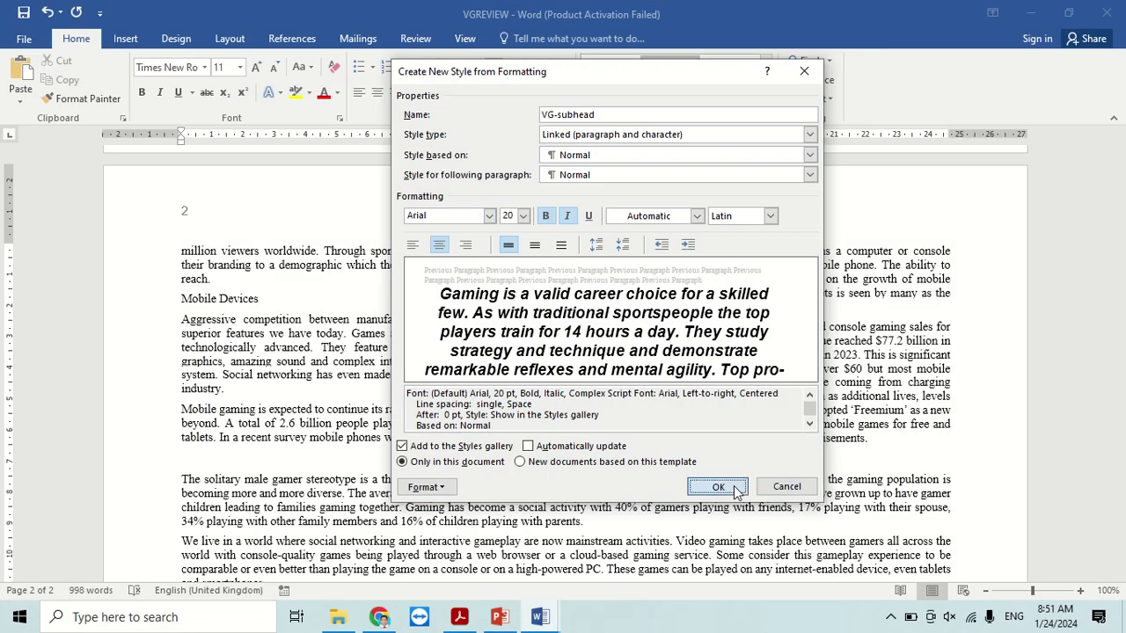
{"action": "left_click", "coordinate": [717, 487]}
- Paste the style settings screenshot under Step 5 in EVIDENCE0001
{"action": "key", "text": "alt+Tab"}
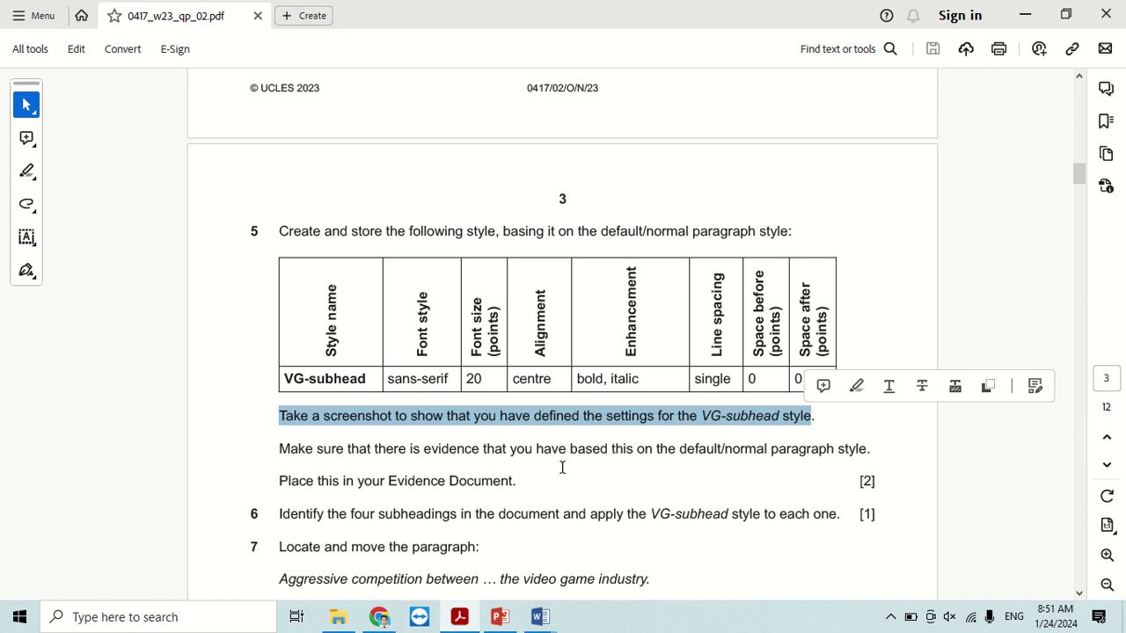
{"action": "mouse_move", "coordinate": [543, 625]}
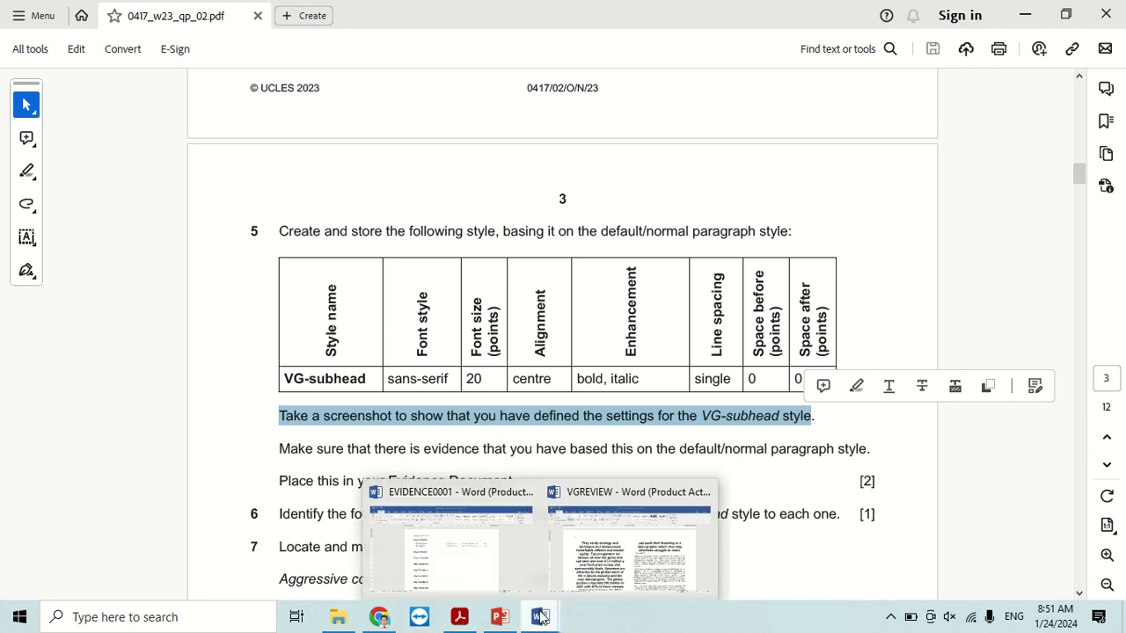
{"action": "left_click", "coordinate": [504, 554]}
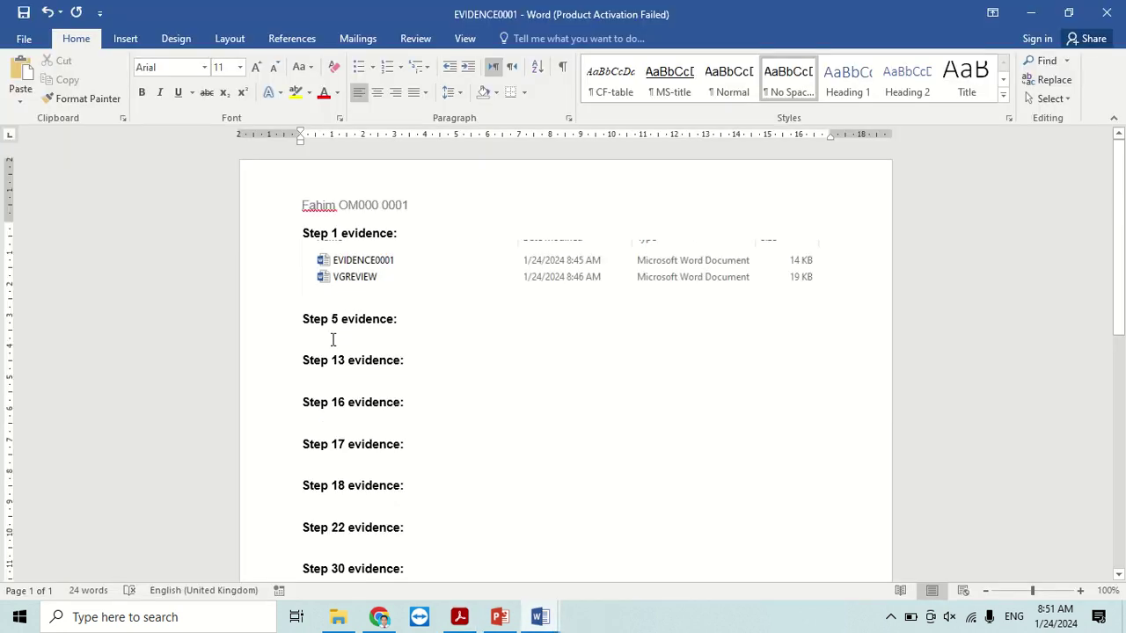
{"action": "left_click", "coordinate": [21, 76]}
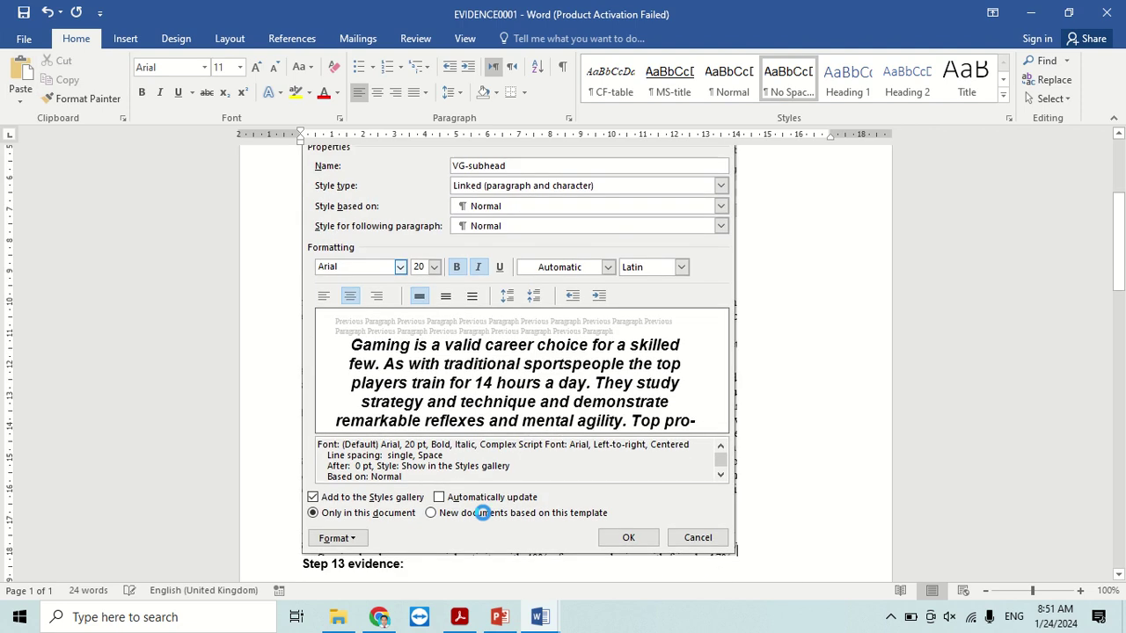
{"action": "key", "text": "alt+Tab"}
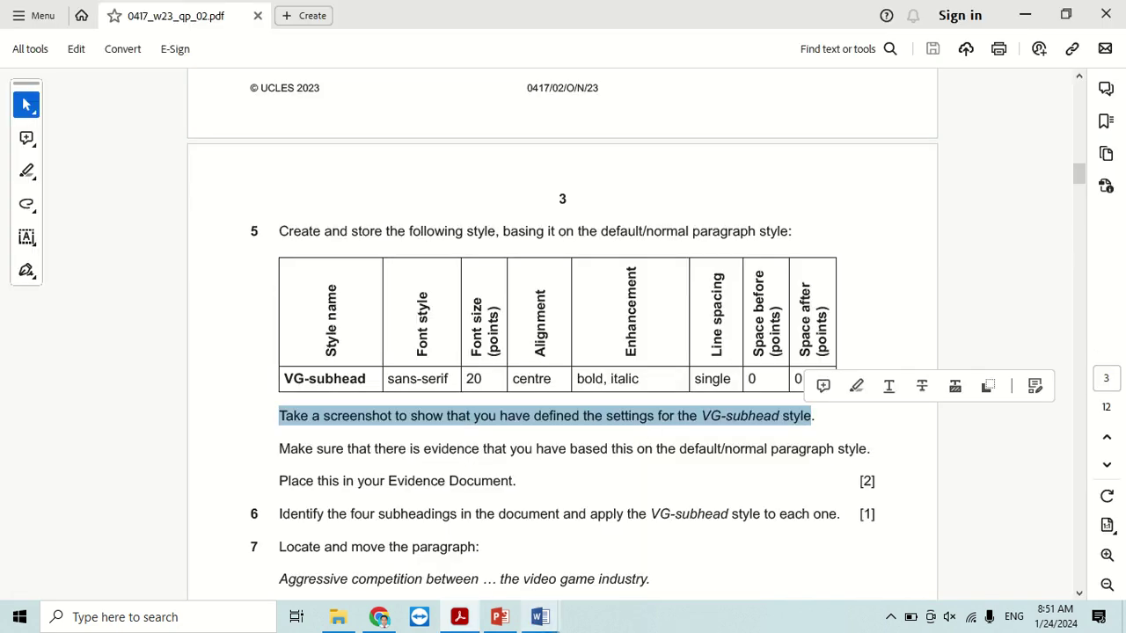
- Read question 6 on applying VG-subhead to four subheadings, then return to VGREVIEW
{"action": "scroll", "coordinate": [561, 514], "scroll_direction": "down", "scroll_amount": 3}
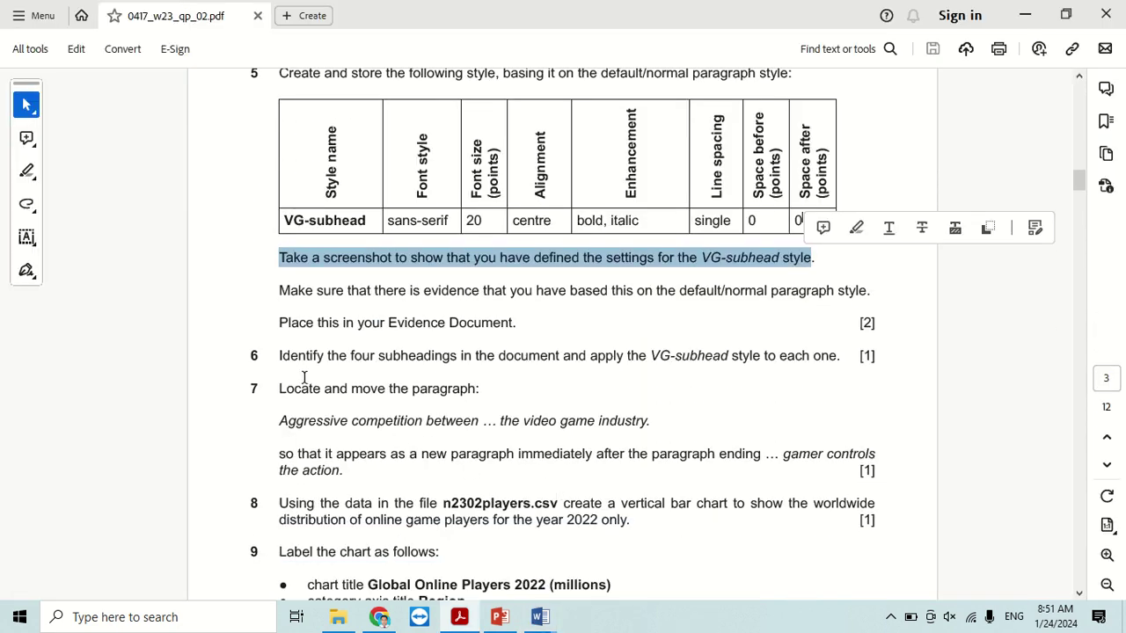
{"action": "left_click_drag", "start_coordinate": [274, 356], "coordinate": [837, 356]}
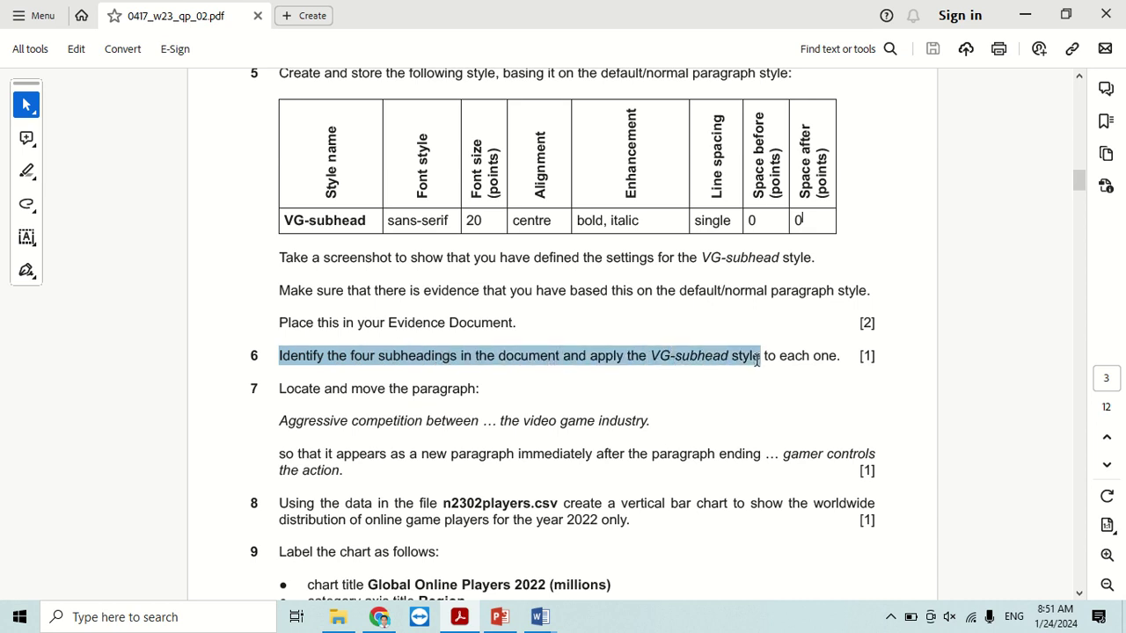
{"action": "key", "text": "alt+Tab"}
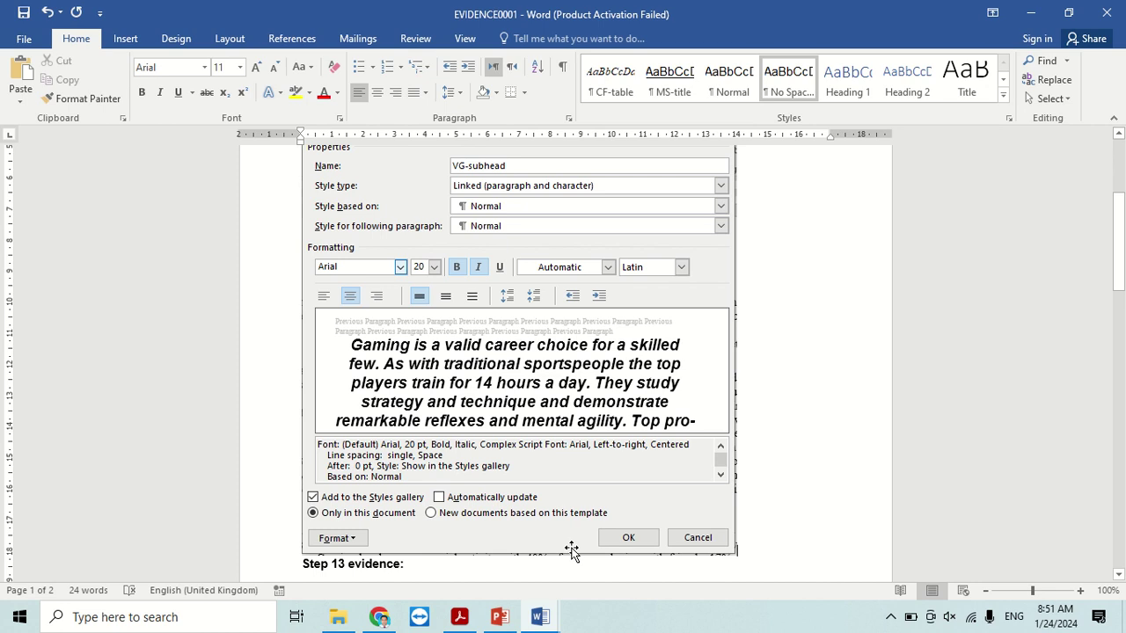
{"action": "left_click", "coordinate": [539, 616]}
{"action": "left_click", "coordinate": [647, 576]}
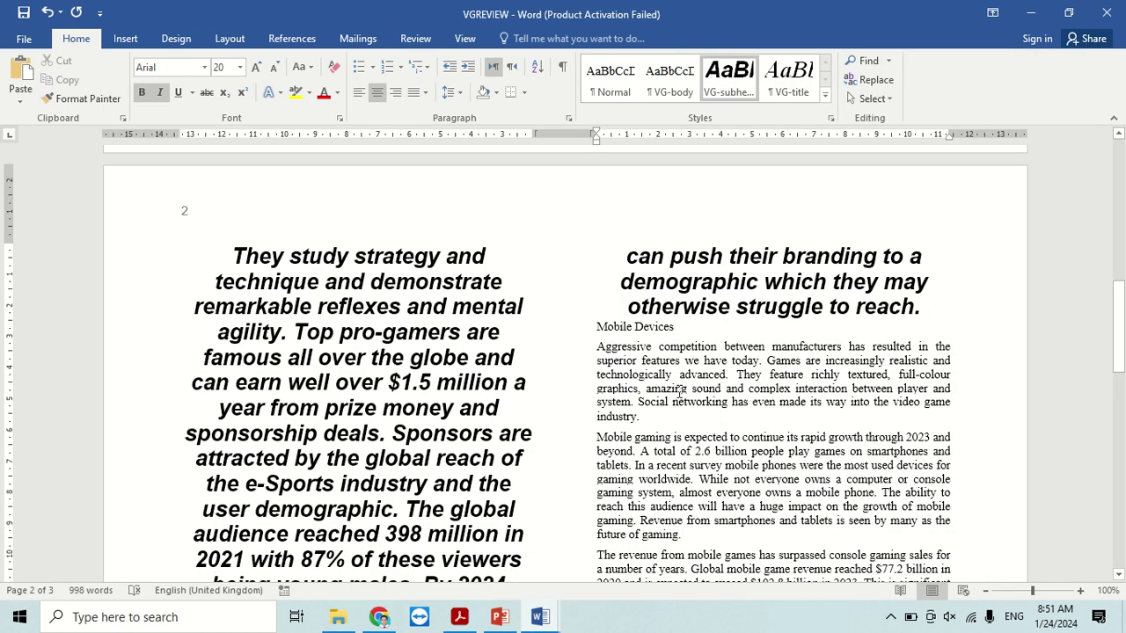
- Select the whole 'Gaming is a valid career choice…' paragraph and apply the VG-body style
{"action": "scroll", "coordinate": [679, 391], "scroll_direction": "up", "scroll_amount": 1}
{"action": "scroll", "coordinate": [677, 404], "scroll_direction": "up", "scroll_amount": 3}
{"action": "scroll", "coordinate": [673, 422], "scroll_direction": "up", "scroll_amount": 3}
{"action": "scroll", "coordinate": [671, 440], "scroll_direction": "up", "scroll_amount": 2}
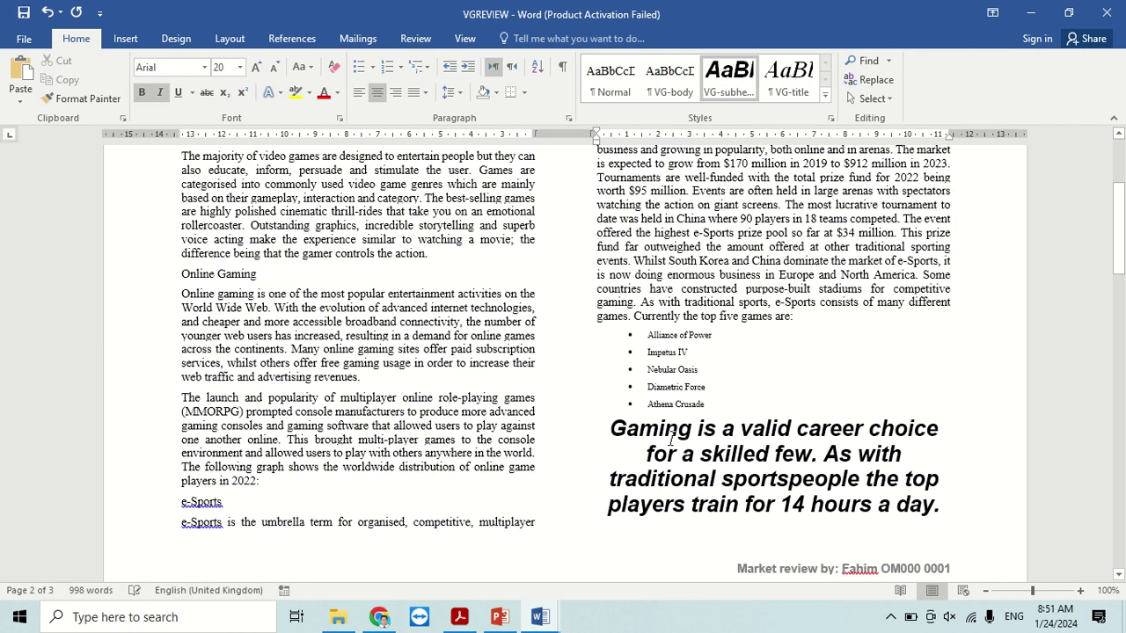
{"action": "scroll", "coordinate": [671, 440], "scroll_direction": "up", "scroll_amount": 1}
{"action": "scroll", "coordinate": [671, 440], "scroll_direction": "down", "scroll_amount": 3}
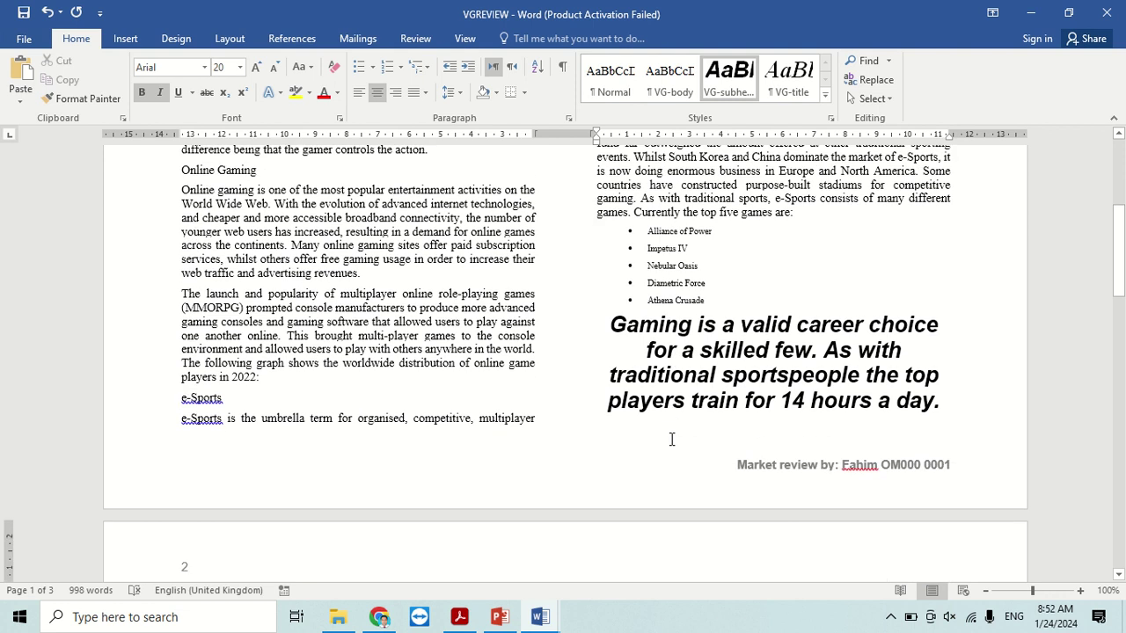
{"action": "scroll", "coordinate": [671, 439], "scroll_direction": "down", "scroll_amount": 2}
{"action": "scroll", "coordinate": [664, 438], "scroll_direction": "down", "scroll_amount": 2}
{"action": "scroll", "coordinate": [651, 440], "scroll_direction": "down", "scroll_amount": 4}
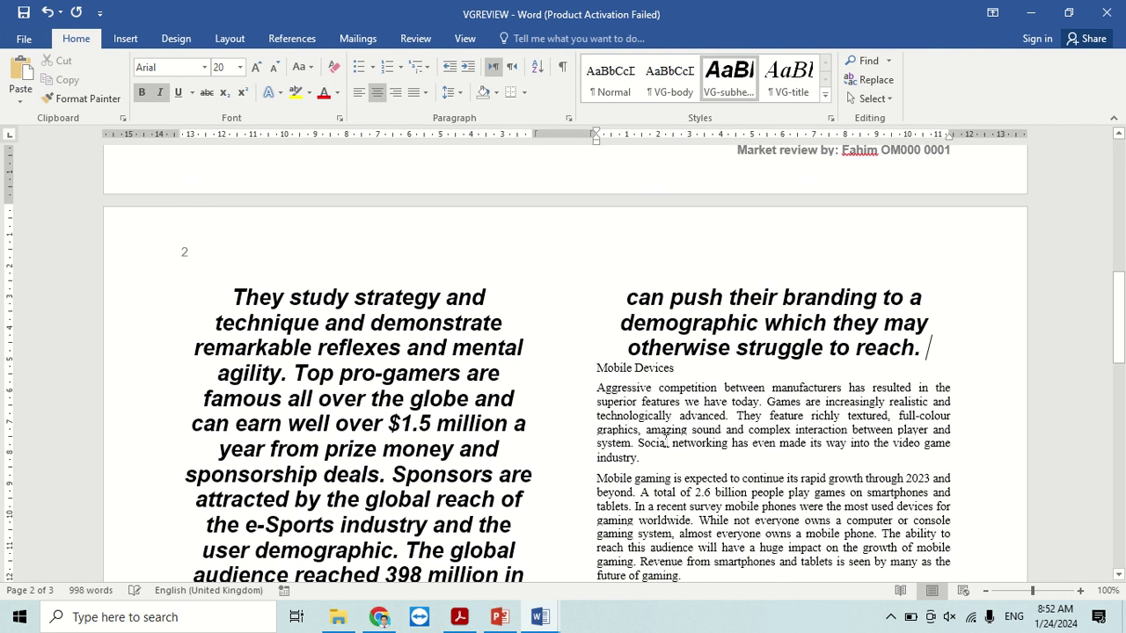
{"action": "scroll", "coordinate": [621, 440], "scroll_direction": "down", "scroll_amount": 5}
{"action": "scroll", "coordinate": [621, 440], "scroll_direction": "down", "scroll_amount": 1}
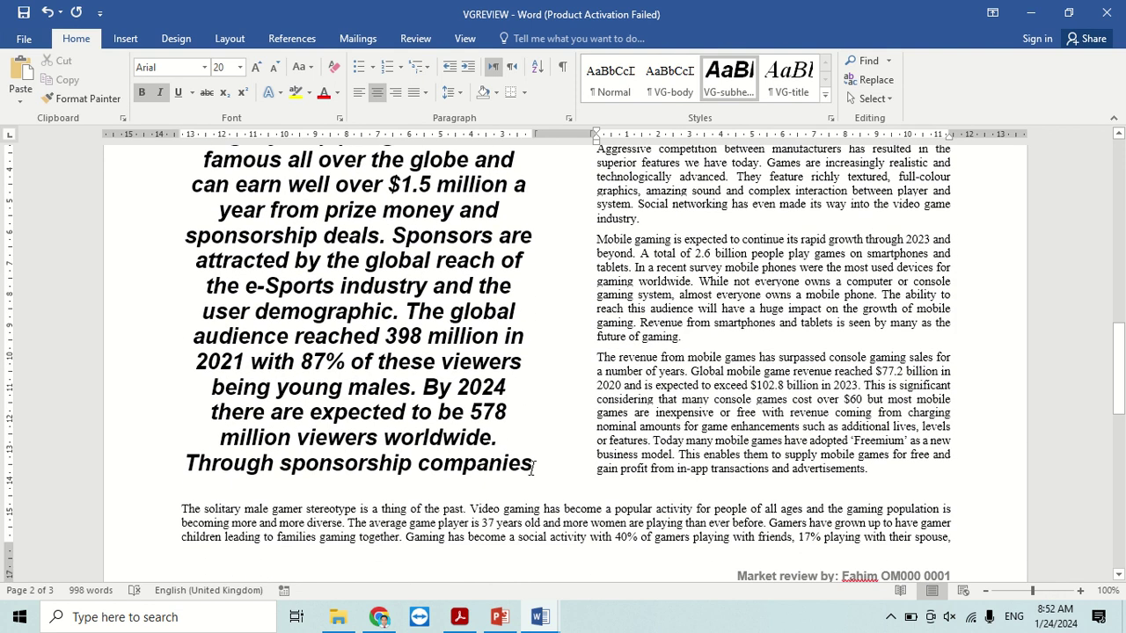
{"action": "left_click_drag", "start_coordinate": [533, 467], "coordinate": [205, 248]}
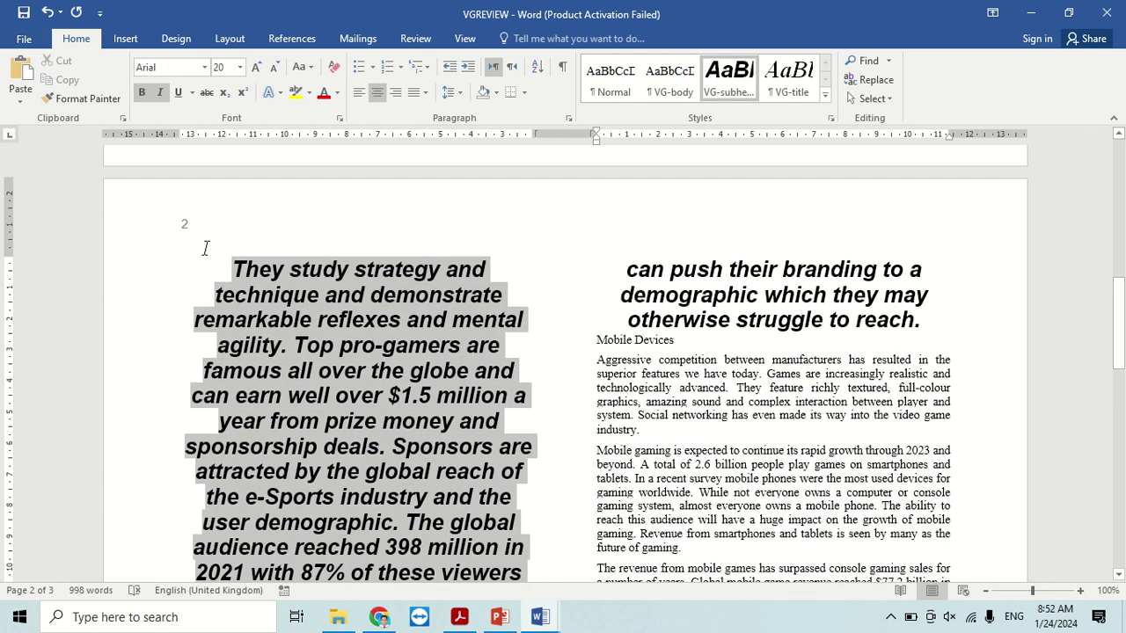
{"action": "scroll", "coordinate": [211, 264], "scroll_direction": "up", "scroll_amount": 5}
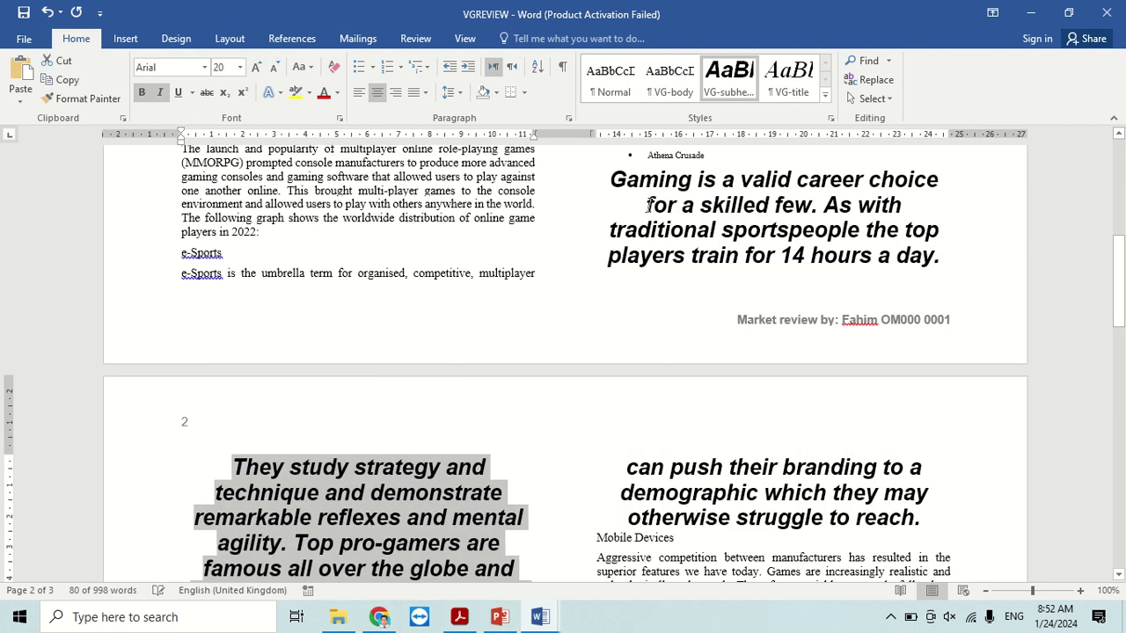
{"action": "left_click", "coordinate": [681, 82]}
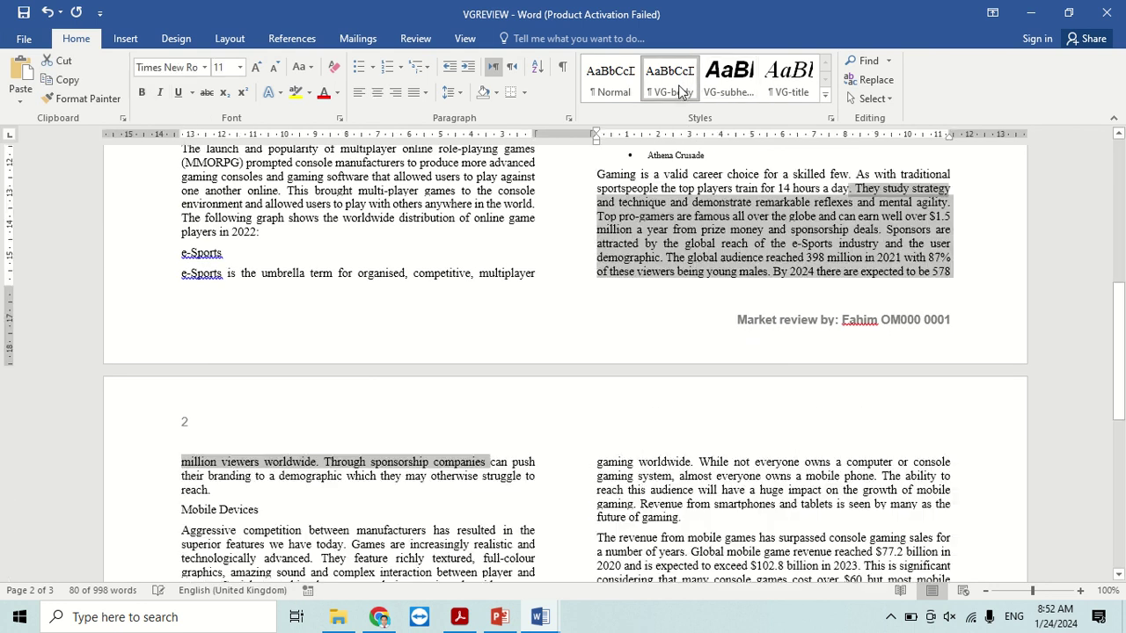
{"action": "left_click", "coordinate": [708, 272]}
{"action": "scroll", "coordinate": [714, 370], "scroll_direction": "down", "scroll_amount": 5}
{"action": "scroll", "coordinate": [738, 405], "scroll_direction": "up", "scroll_amount": 7}
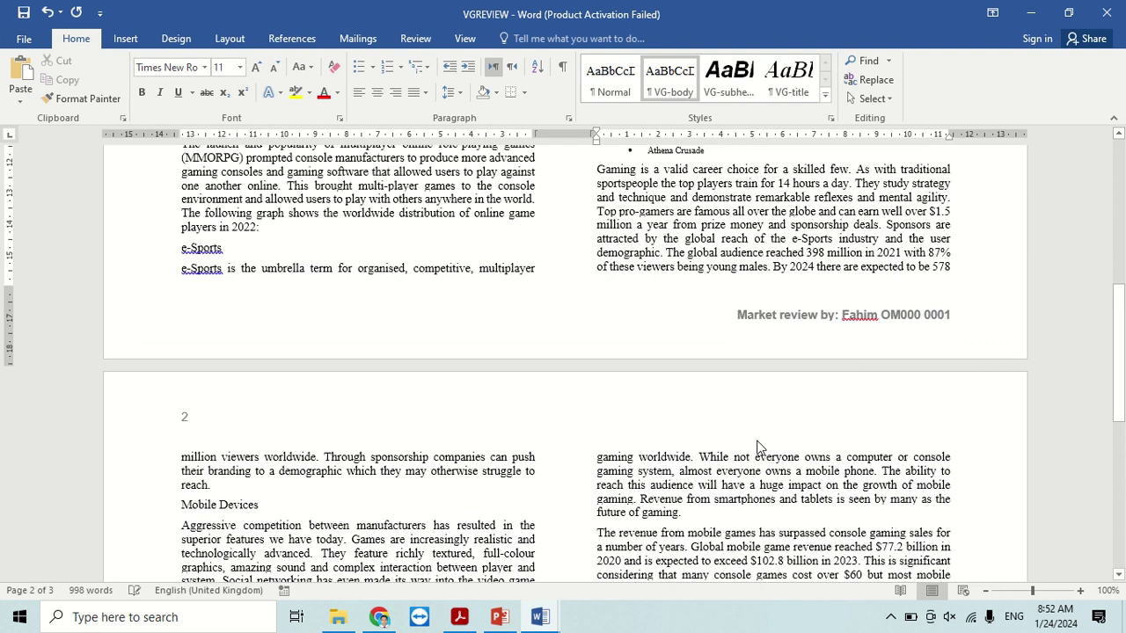
{"action": "scroll", "coordinate": [759, 442], "scroll_direction": "up", "scroll_amount": 2}
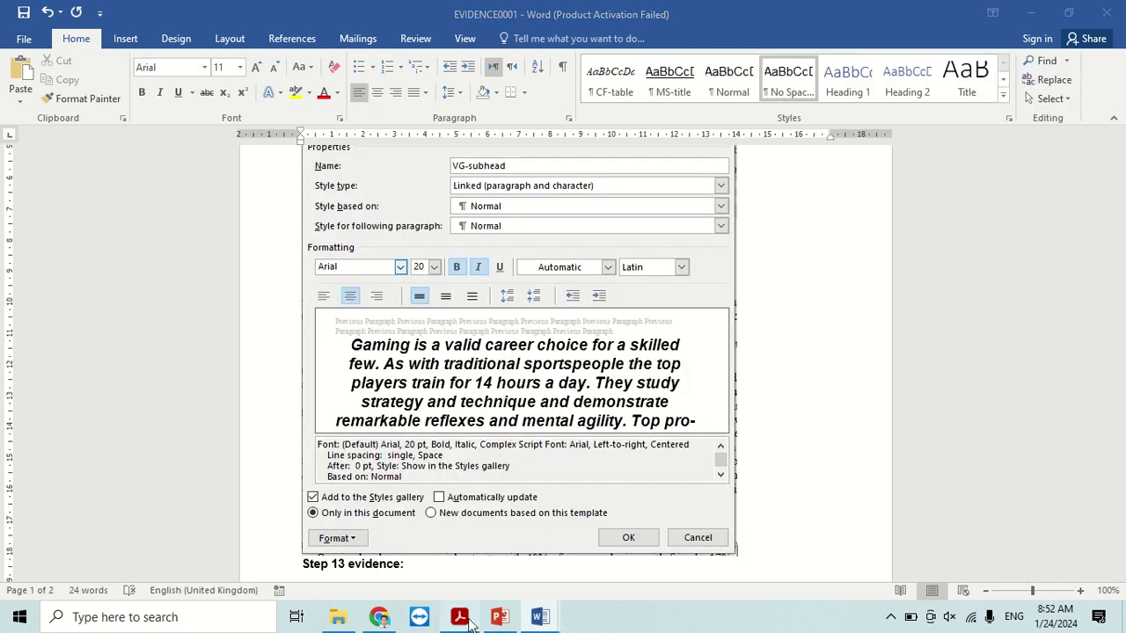
- Apply VG-subhead to the Video Games, Online Gaming and Mobile Devices subheadings together
{"action": "left_click", "coordinate": [460, 616]}
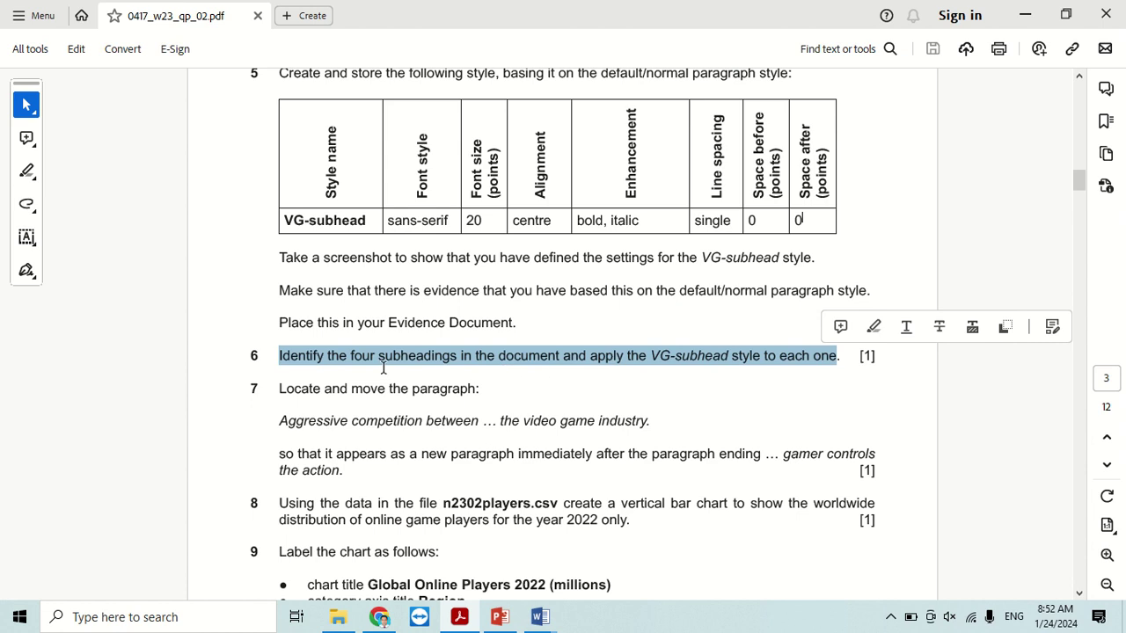
{"action": "key", "text": "alt+Tab"}
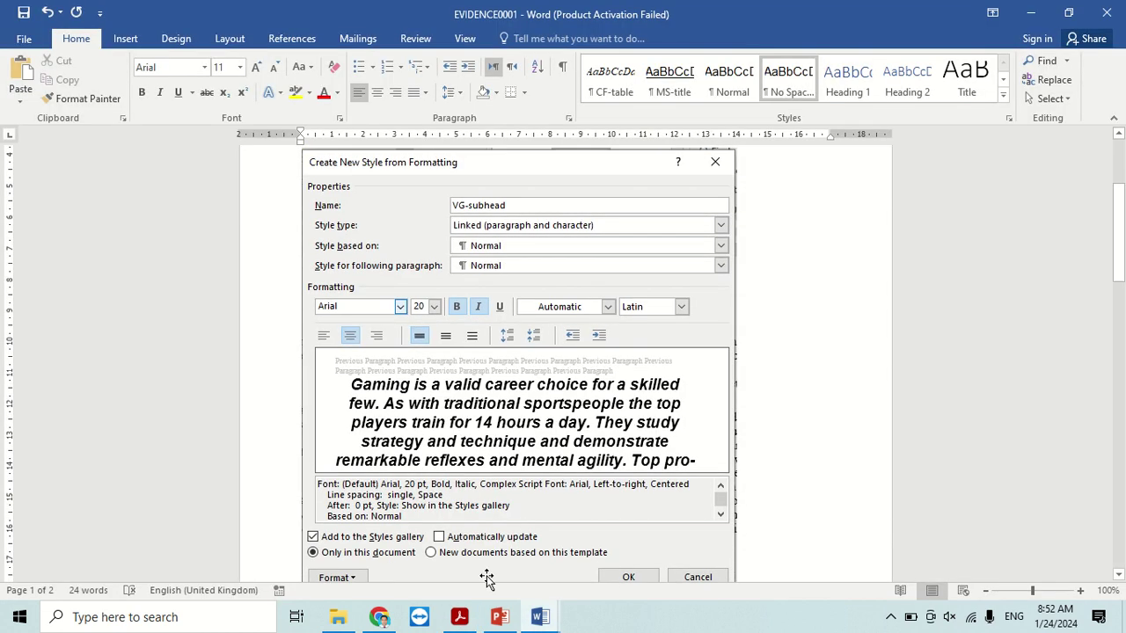
{"action": "mouse_move", "coordinate": [540, 617]}
{"action": "left_click", "coordinate": [581, 563]}
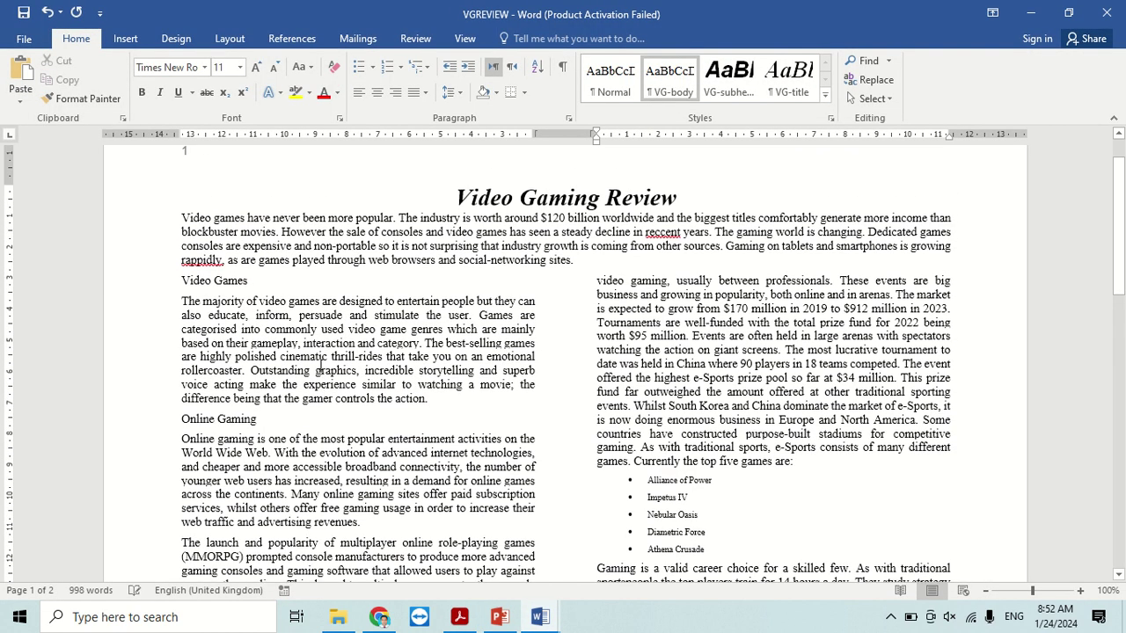
{"action": "left_click_drag", "start_coordinate": [249, 281], "coordinate": [181, 283]}
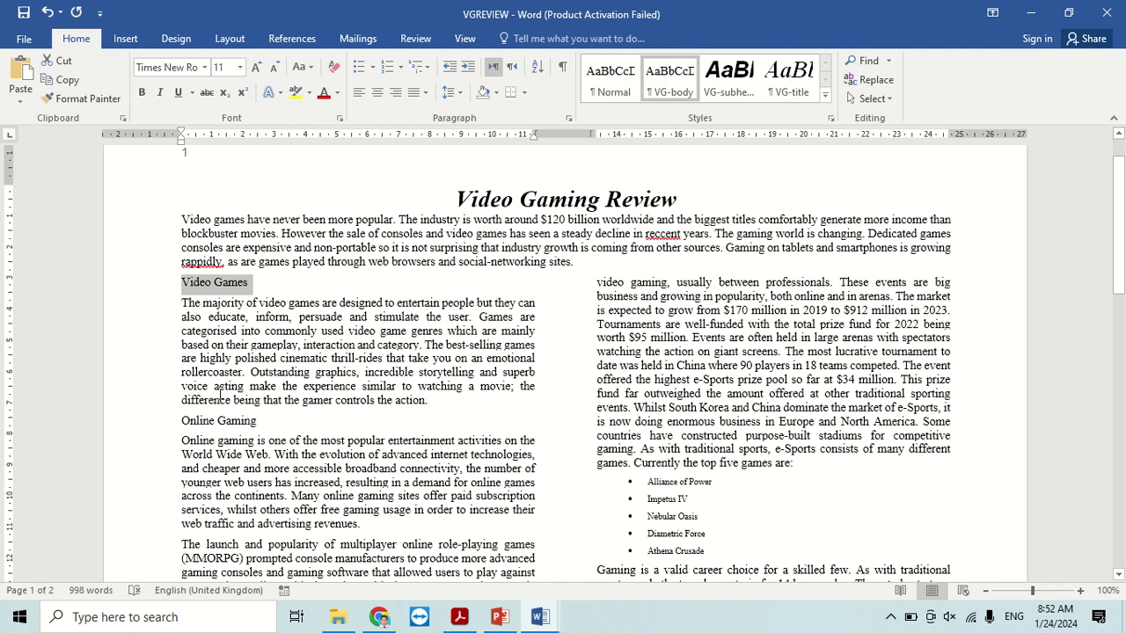
{"action": "mouse_move", "coordinate": [261, 421]}
{"action": "left_mouse_down", "text": "ctrl"}
{"action": "mouse_move", "coordinate": [181, 422]}
{"action": "mouse_move", "coordinate": [181, 411]}
{"action": "left_mouse_up", "text": "ctrl"}
{"action": "scroll", "coordinate": [286, 436], "scroll_direction": "down", "scroll_amount": 5}
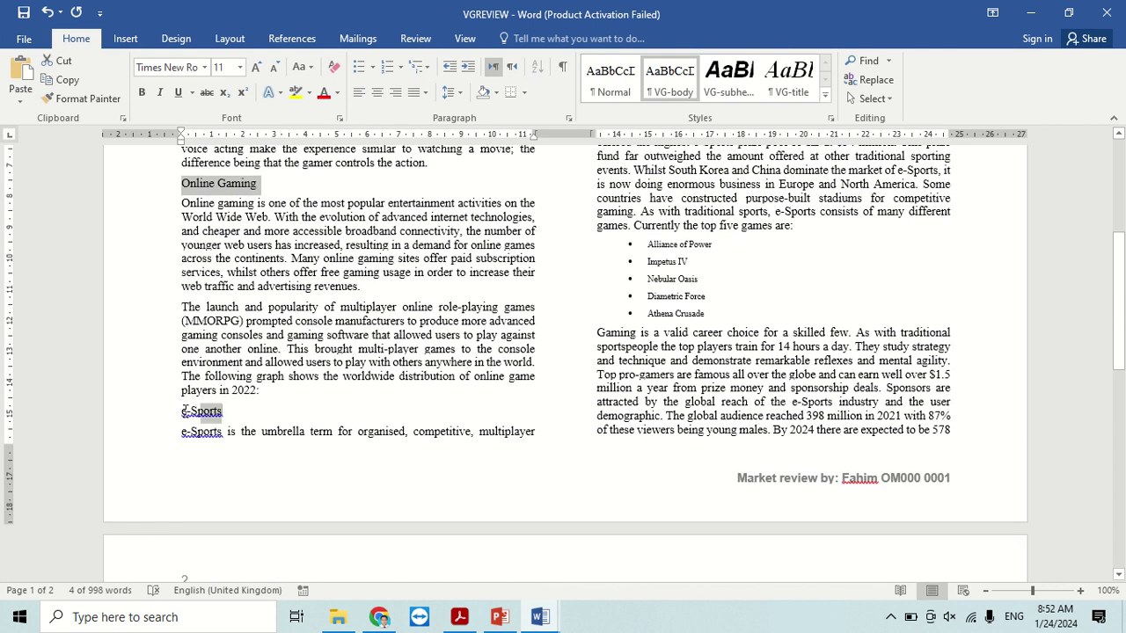
{"action": "scroll", "coordinate": [361, 423], "scroll_direction": "down", "scroll_amount": 6}
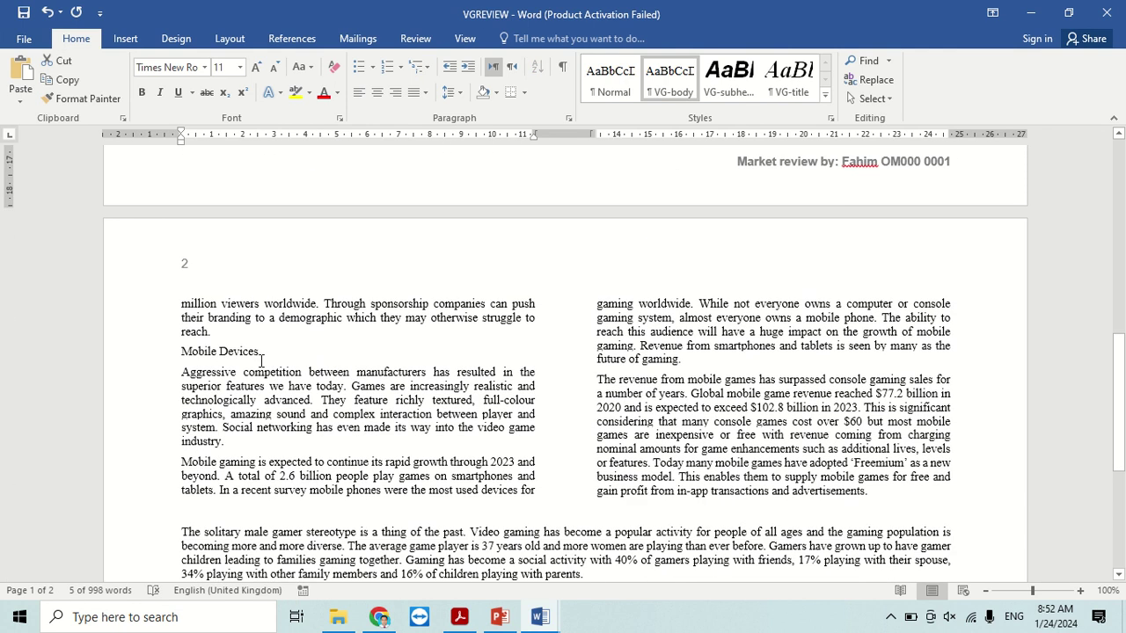
{"action": "left_click_drag", "start_coordinate": [227, 353], "coordinate": [181, 352], "text": "ctrl"}
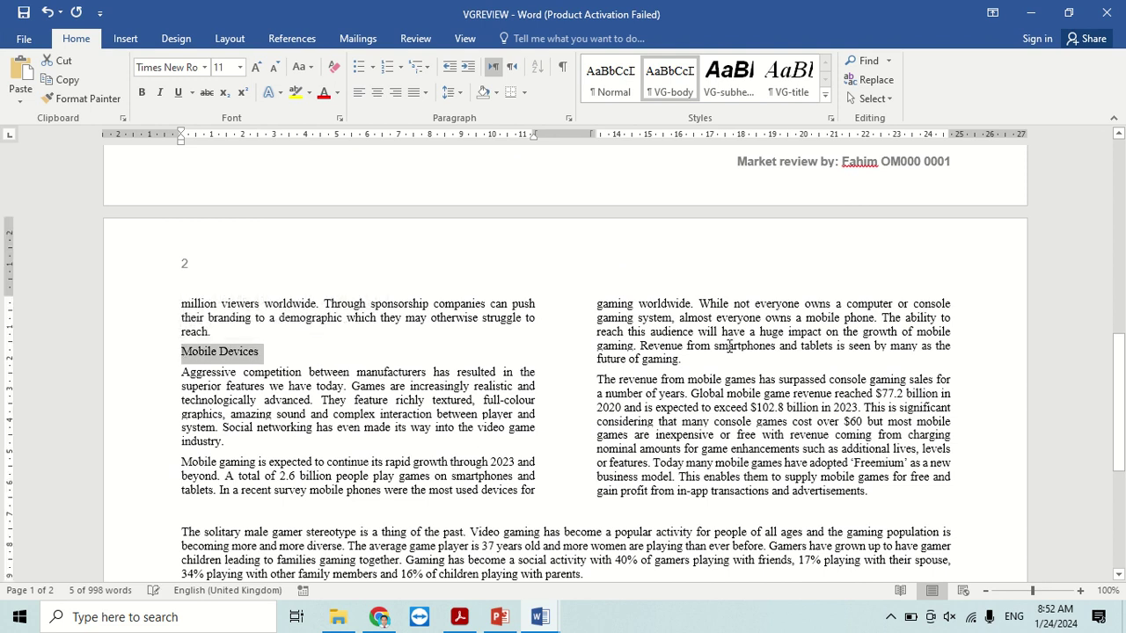
{"action": "left_click", "coordinate": [738, 92]}
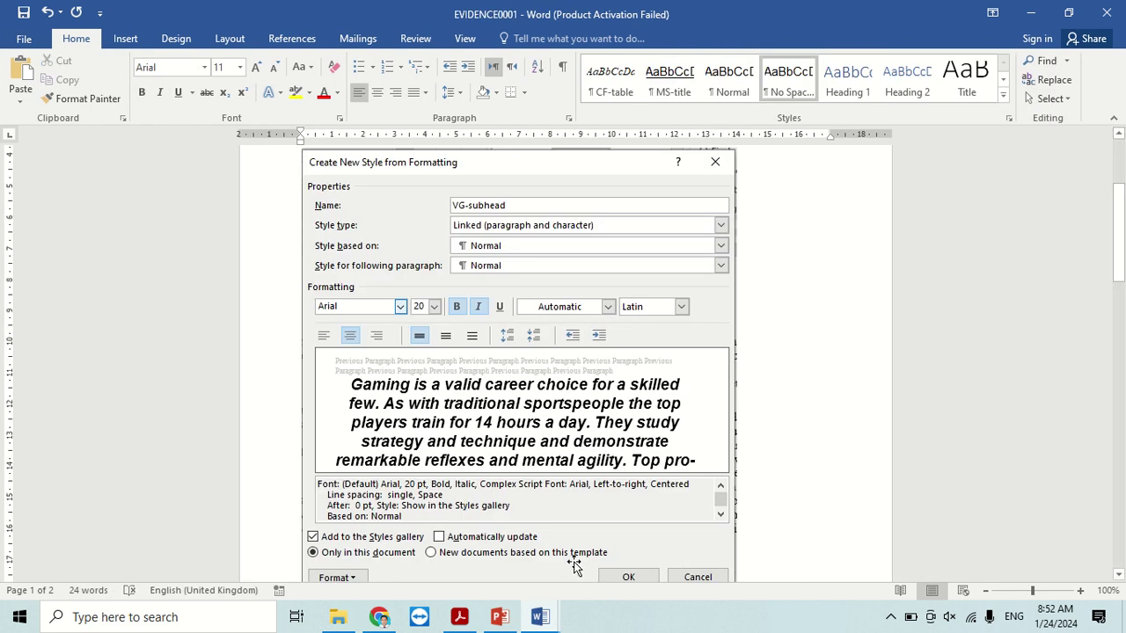
- Read task 7 and select the 'Aggressive competition…' paragraph for moving
{"action": "left_click", "coordinate": [461, 618]}
{"action": "scroll", "coordinate": [493, 440], "scroll_direction": "down", "scroll_amount": 2}
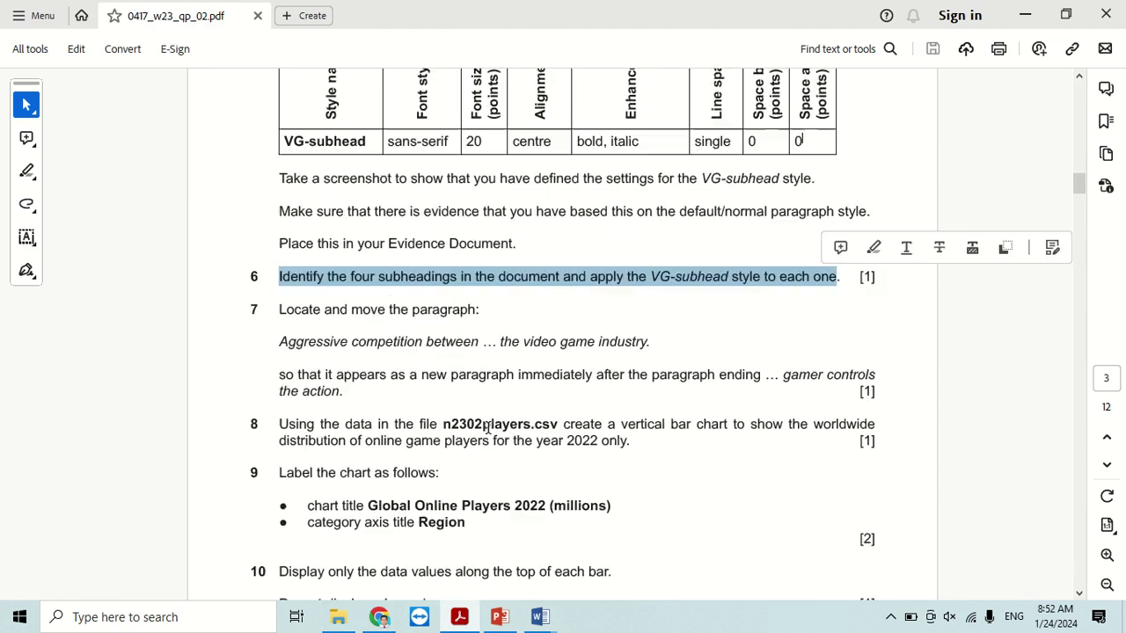
{"action": "scroll", "coordinate": [420, 408], "scroll_direction": "down", "scroll_amount": 1}
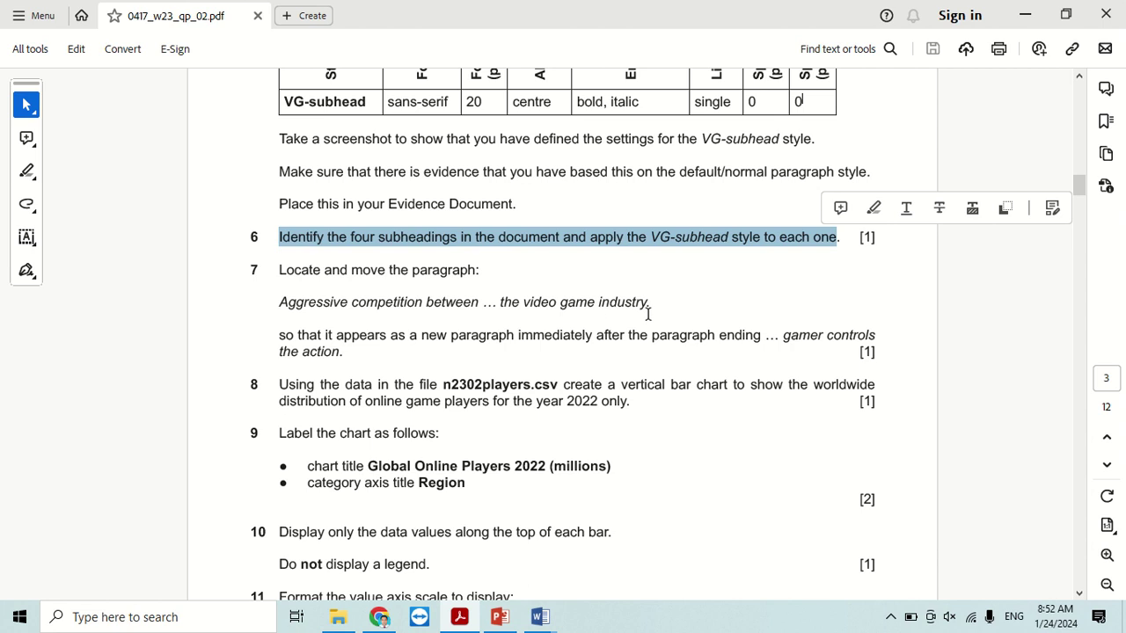
{"action": "key", "text": "alt+Tab"}
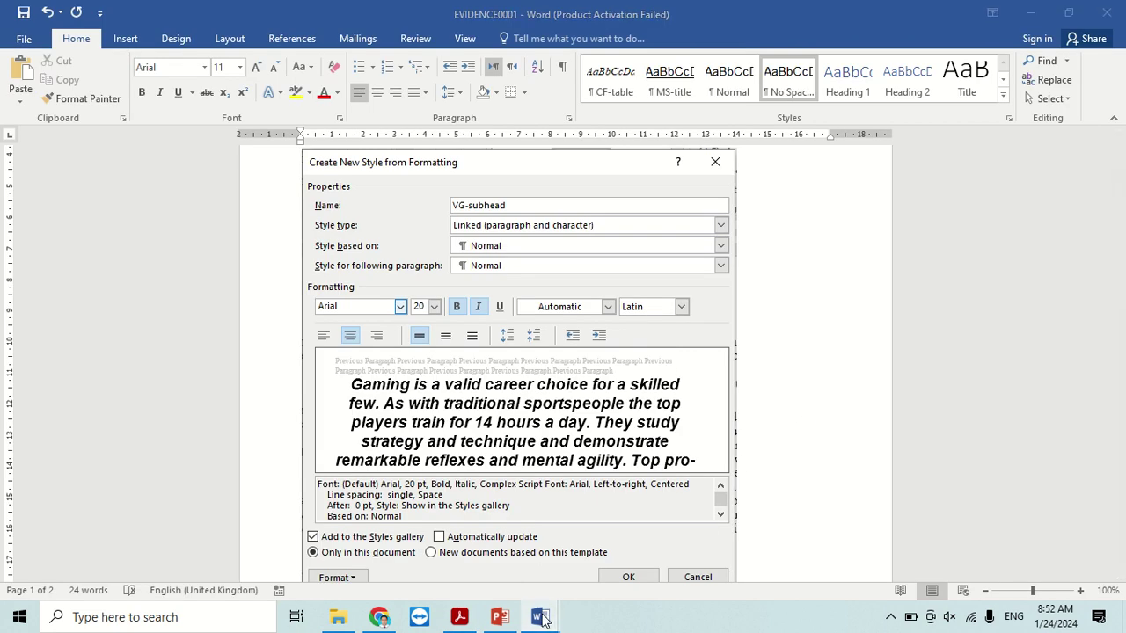
{"action": "mouse_move", "coordinate": [540, 617]}
{"action": "left_click", "coordinate": [598, 564]}
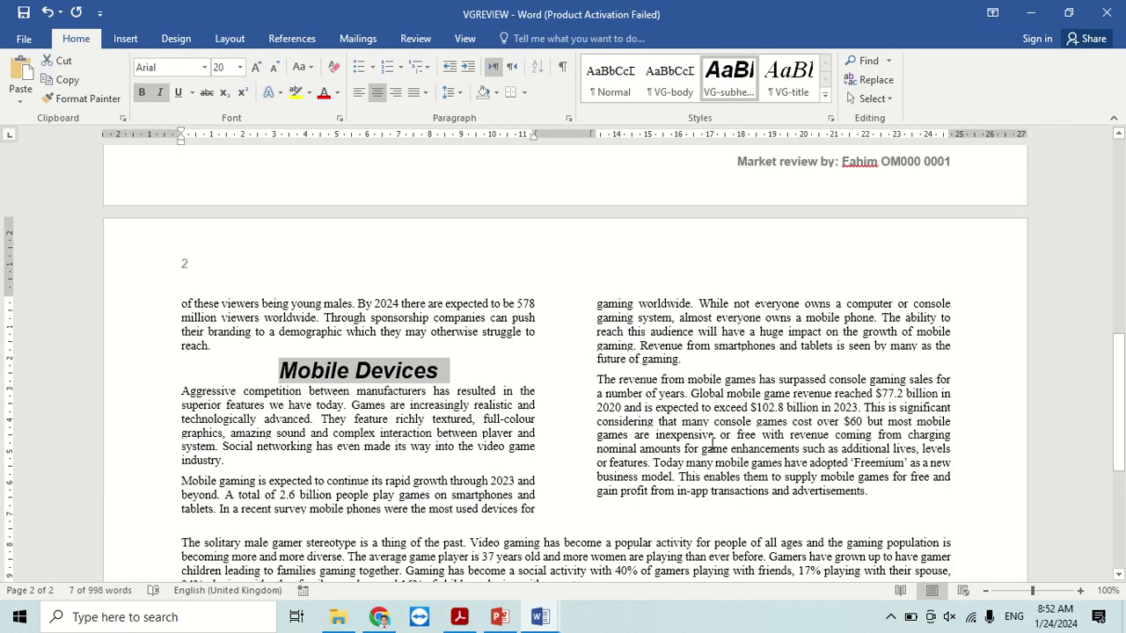
{"action": "scroll", "coordinate": [712, 442], "scroll_direction": "down", "scroll_amount": 2}
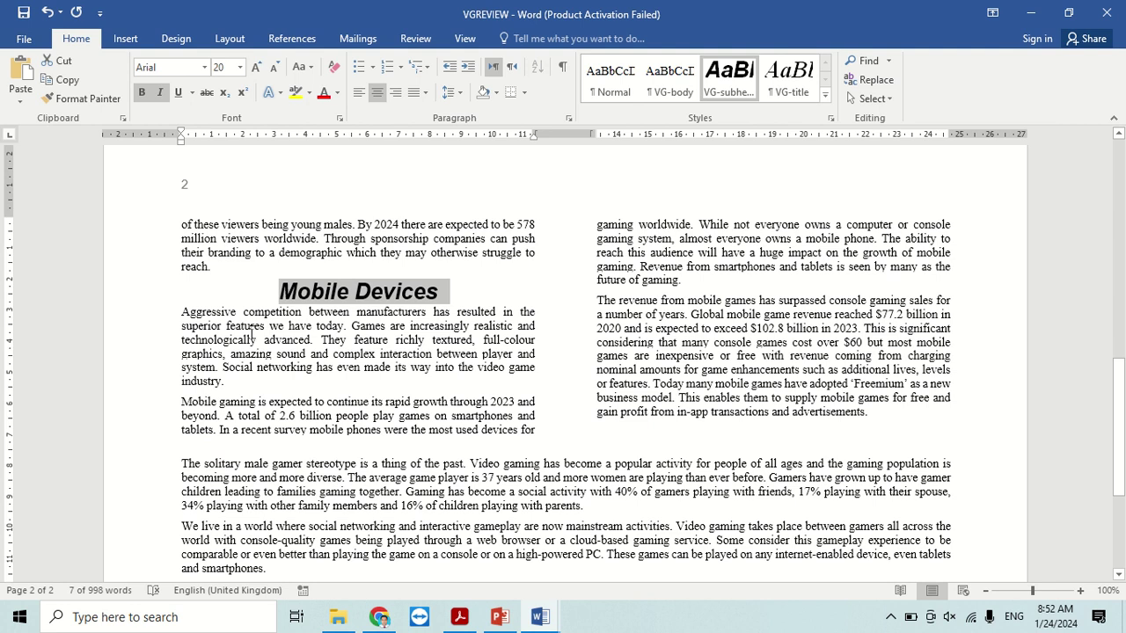
{"action": "left_click_drag", "start_coordinate": [178, 312], "coordinate": [220, 382]}
{"action": "key", "text": "ctrl+c"}
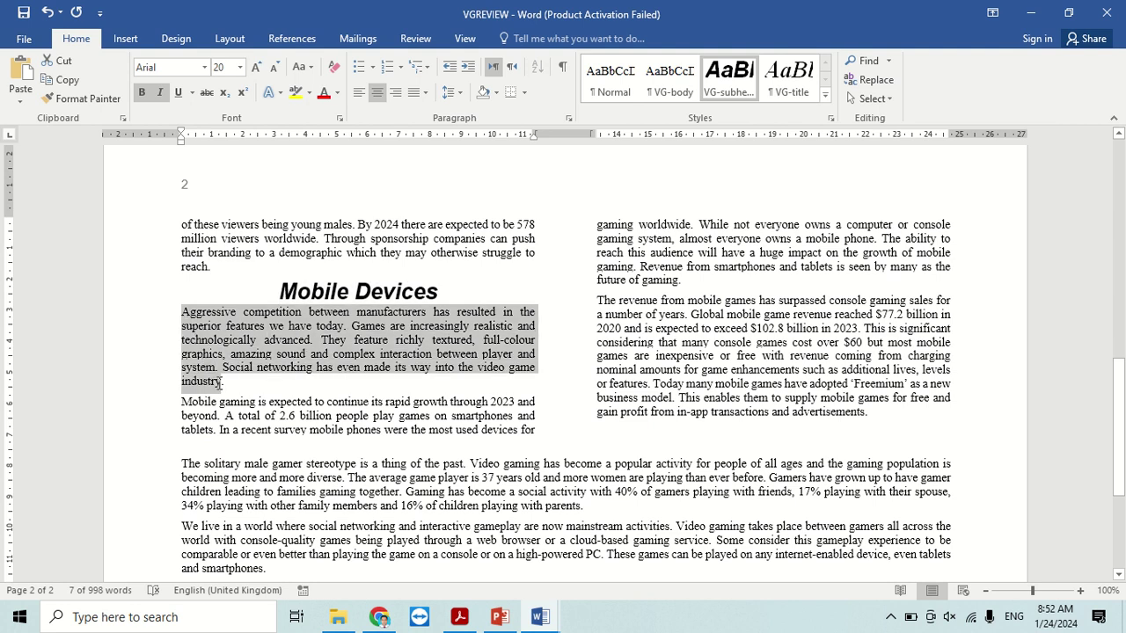
- Cut the 'Aggressive competition…' paragraph from VGREVIEW
{"action": "left_click", "coordinate": [460, 617]}
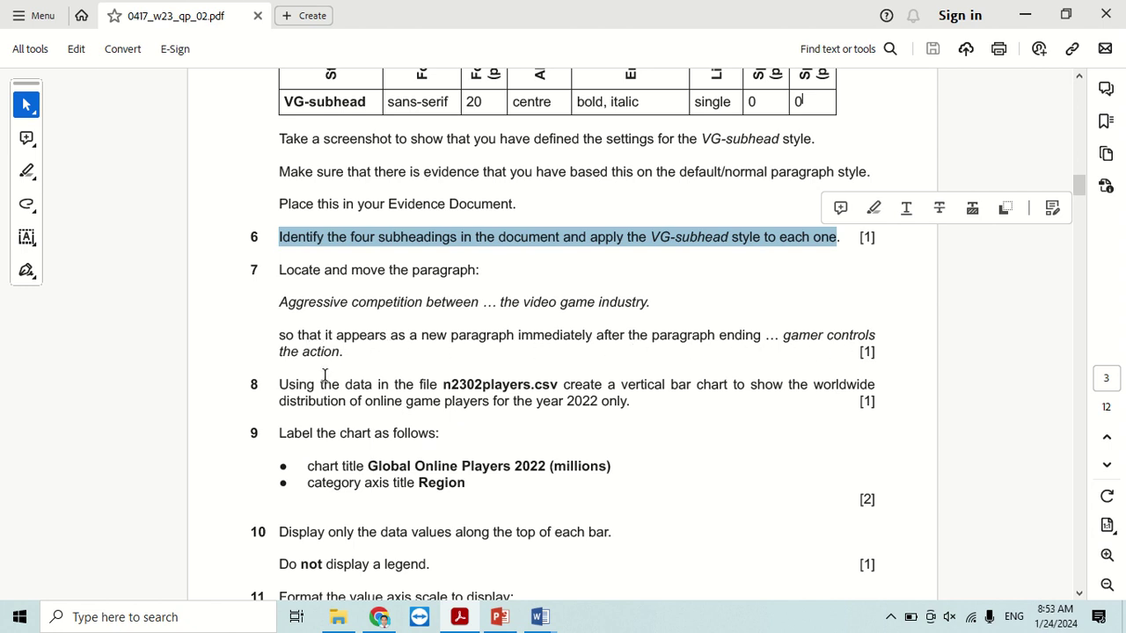
{"action": "key", "text": "alt+Tab"}
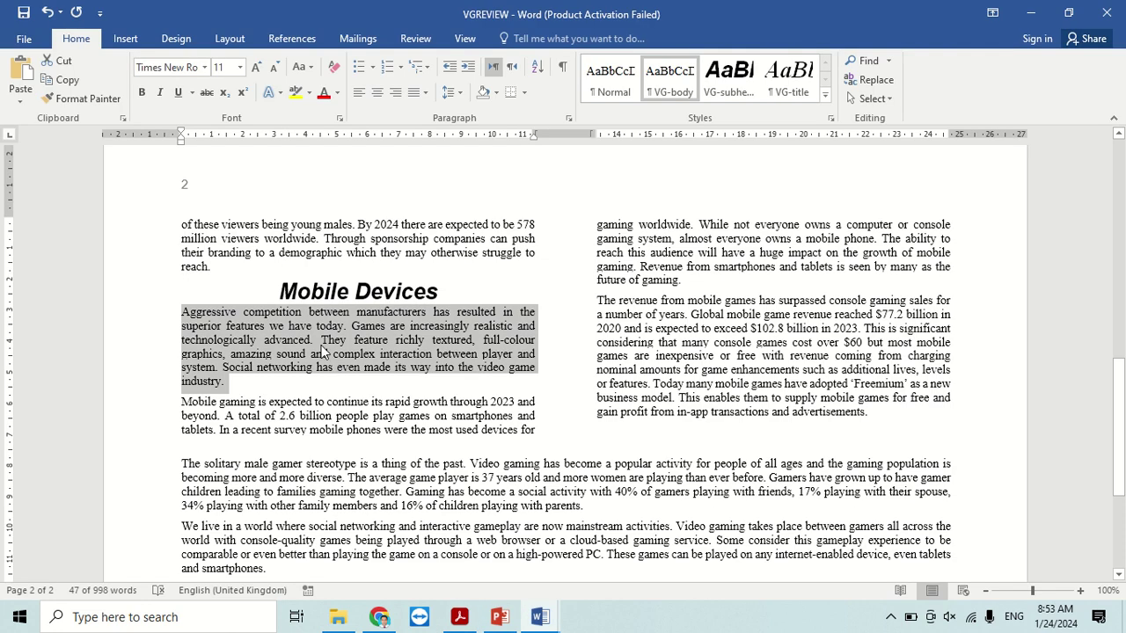
{"action": "right_click", "coordinate": [323, 350]}
{"action": "left_click", "coordinate": [355, 356]}
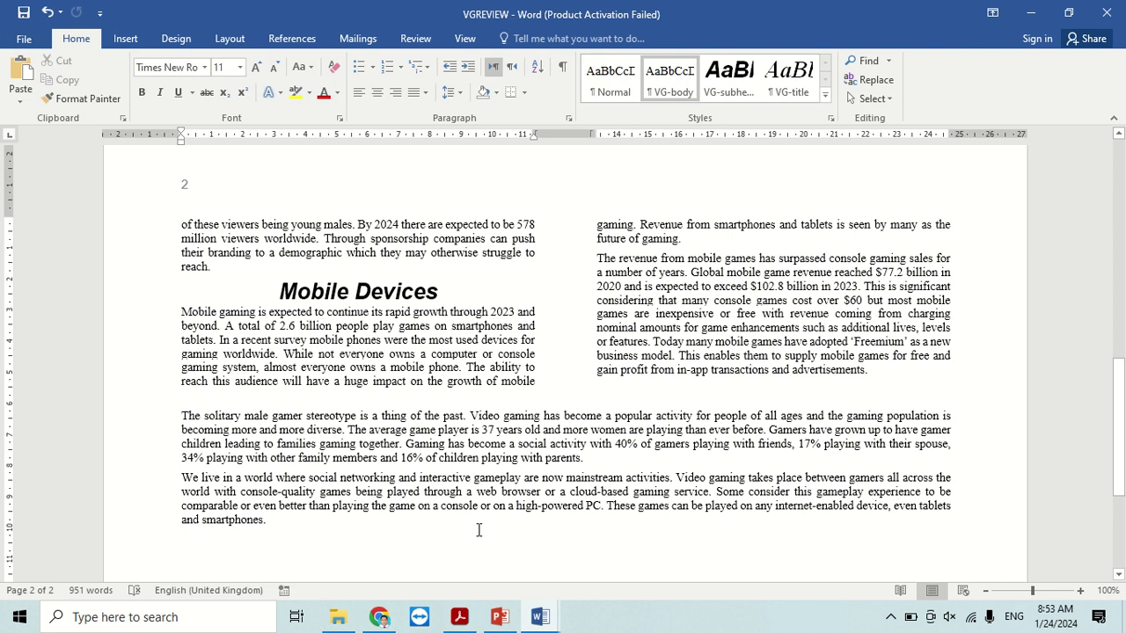
- Paste it after the paragraph ending 'gamer controls the action.' and remove the blank line
{"action": "scroll", "coordinate": [478, 529], "scroll_direction": "up", "scroll_amount": 2}
{"action": "scroll", "coordinate": [478, 530], "scroll_direction": "up", "scroll_amount": 3}
{"action": "scroll", "coordinate": [478, 528], "scroll_direction": "up", "scroll_amount": 1}
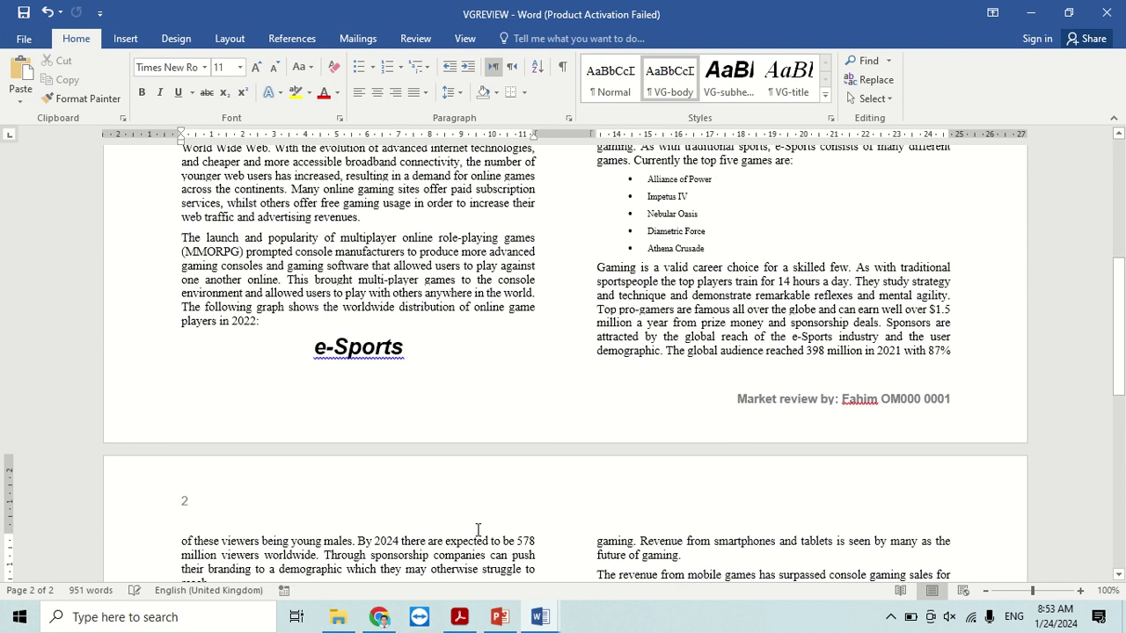
{"action": "scroll", "coordinate": [478, 529], "scroll_direction": "up", "scroll_amount": 2}
{"action": "scroll", "coordinate": [478, 529], "scroll_direction": "up", "scroll_amount": 1}
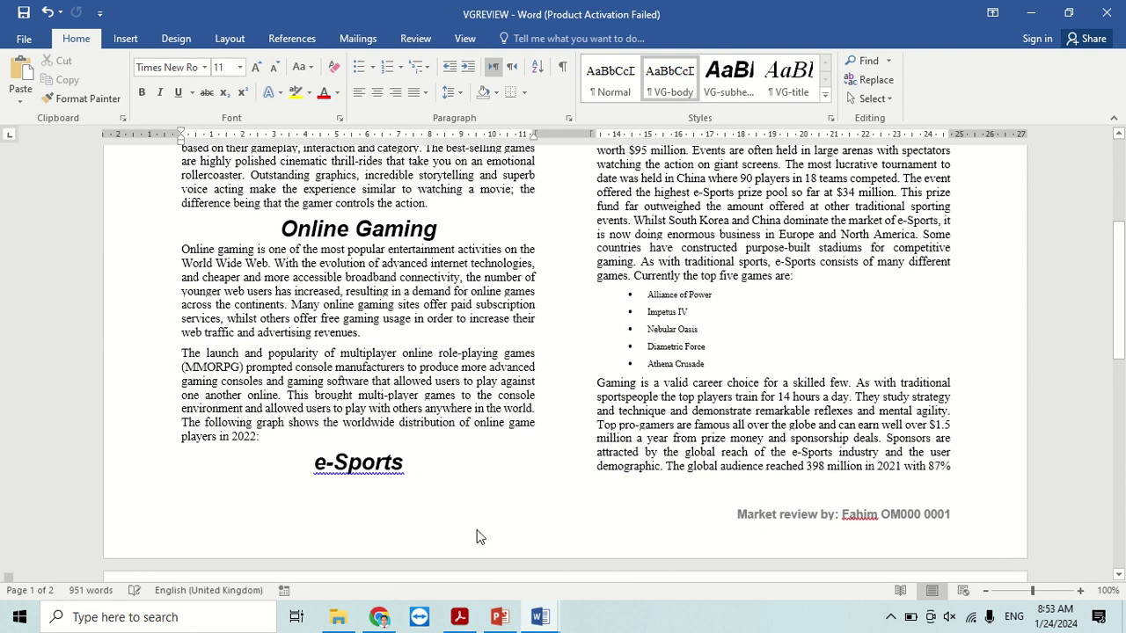
{"action": "left_click", "coordinate": [442, 254]}
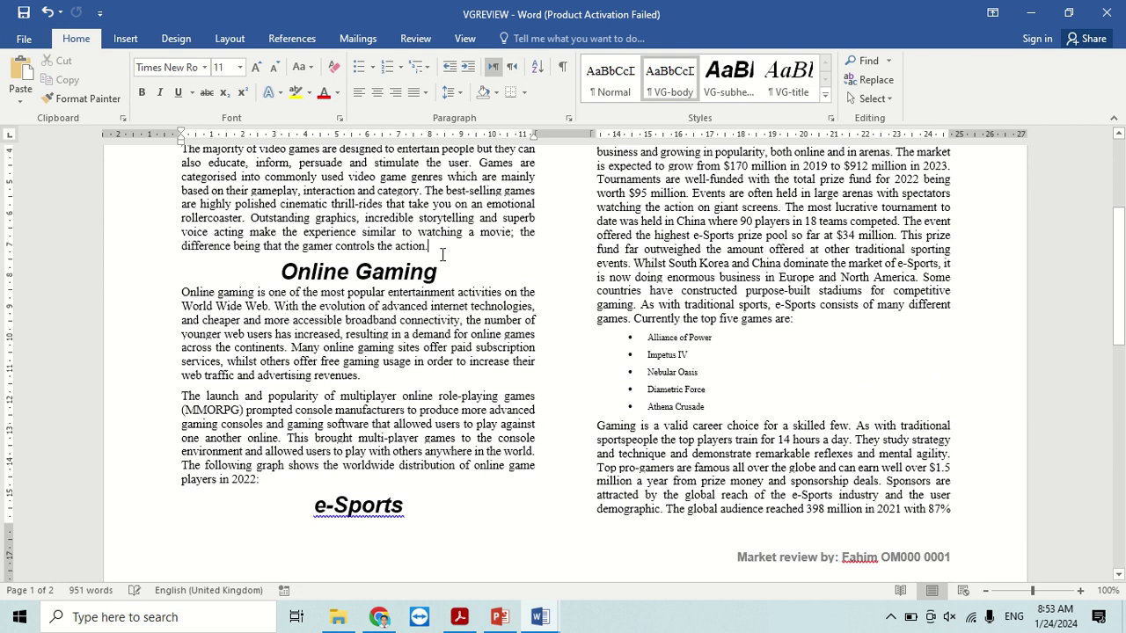
{"action": "key", "text": "Return"}
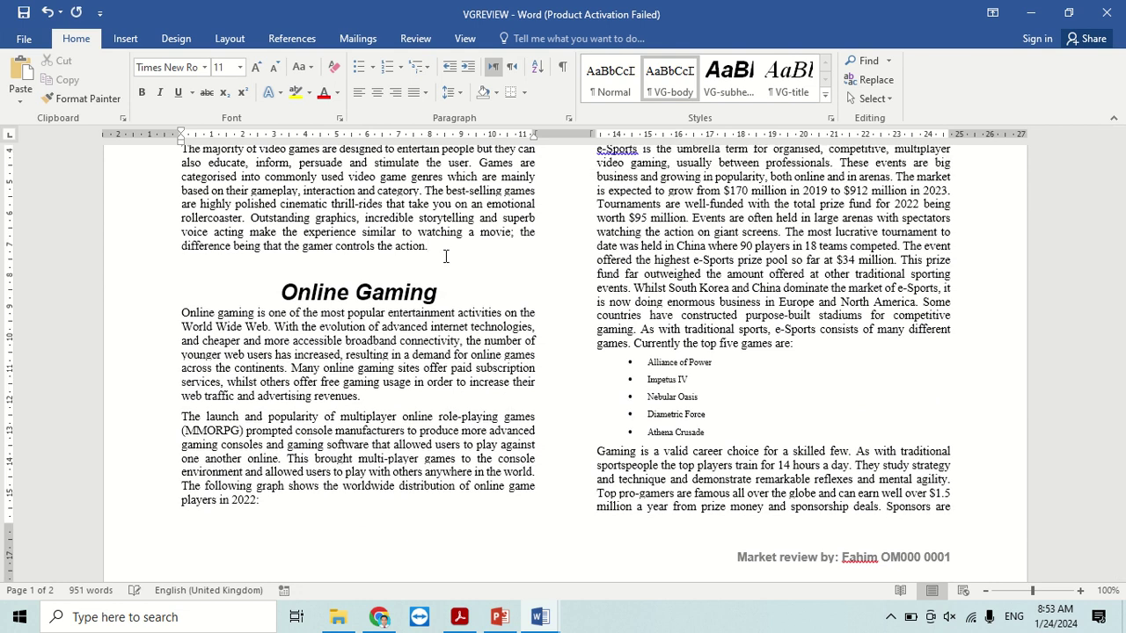
{"action": "key", "text": "ctrl+v"}
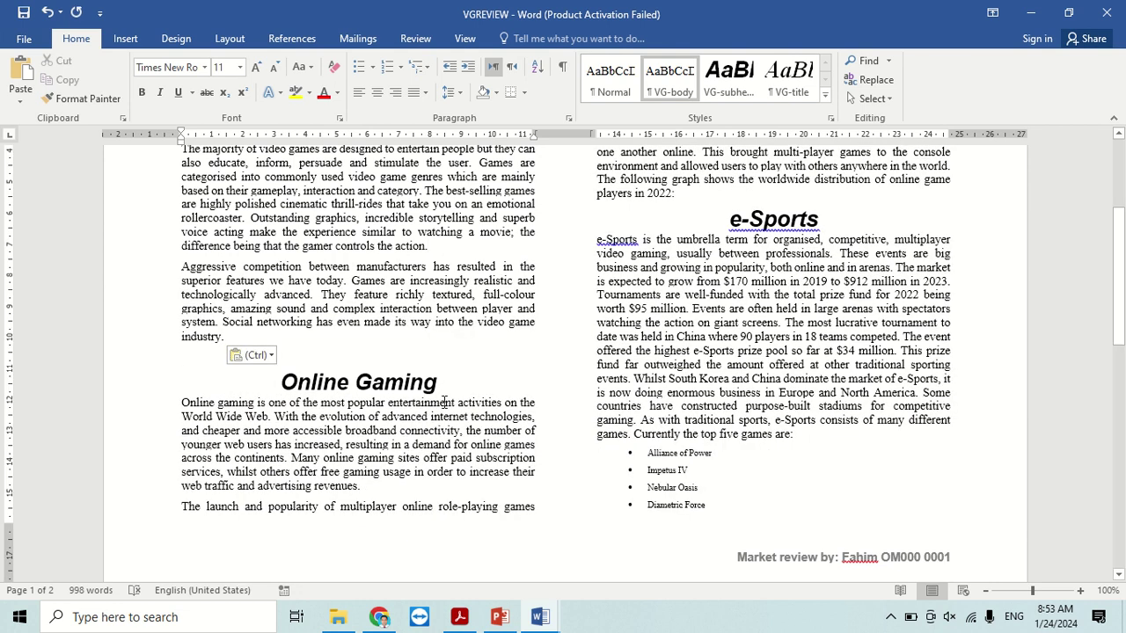
{"action": "key", "text": "Delete"}
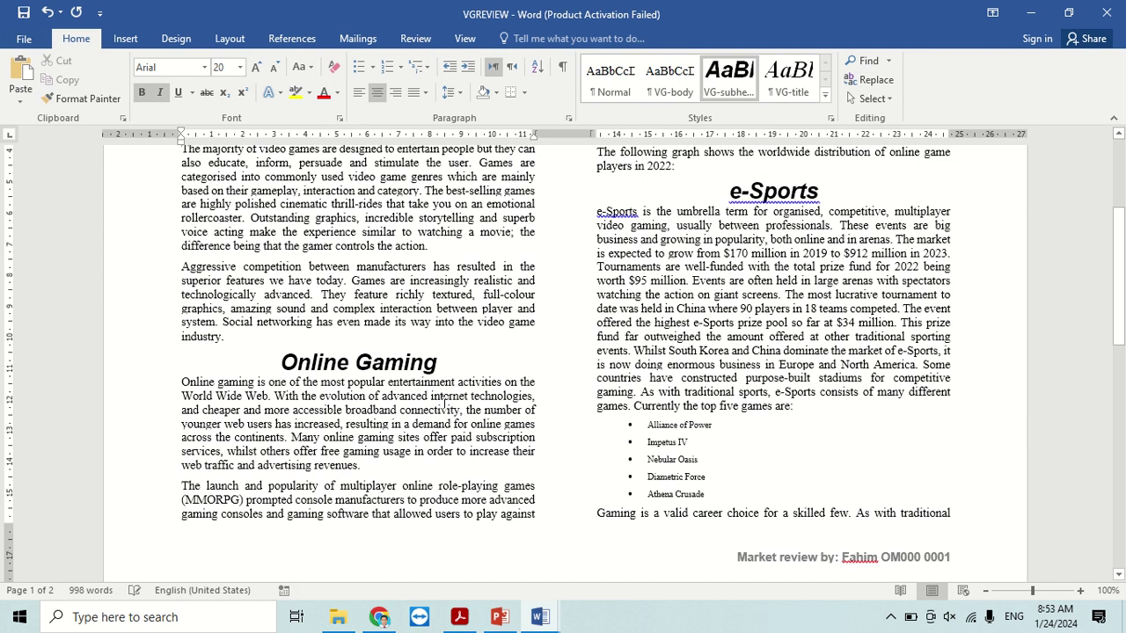
{"action": "key", "text": "alt+Tab"}
- Highlight question 8's reference to the n2302players data file
{"action": "scroll", "coordinate": [354, 437], "scroll_direction": "down", "scroll_amount": 1}
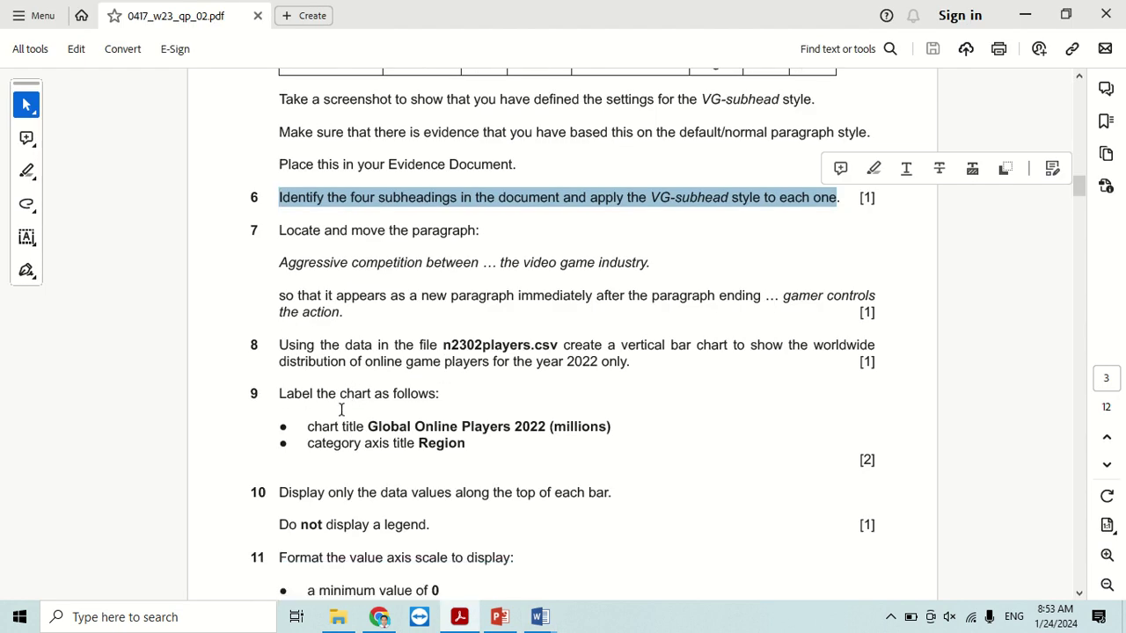
{"action": "left_click_drag", "start_coordinate": [278, 349], "coordinate": [454, 349]}
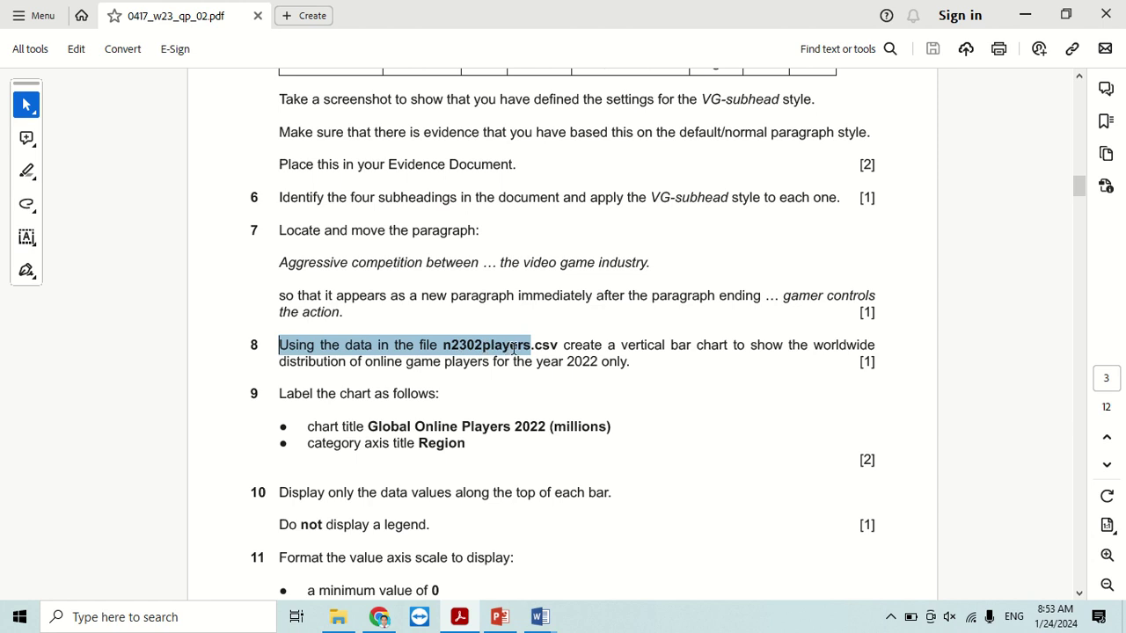
{"action": "left_click_drag", "start_coordinate": [521, 347], "coordinate": [526, 347]}
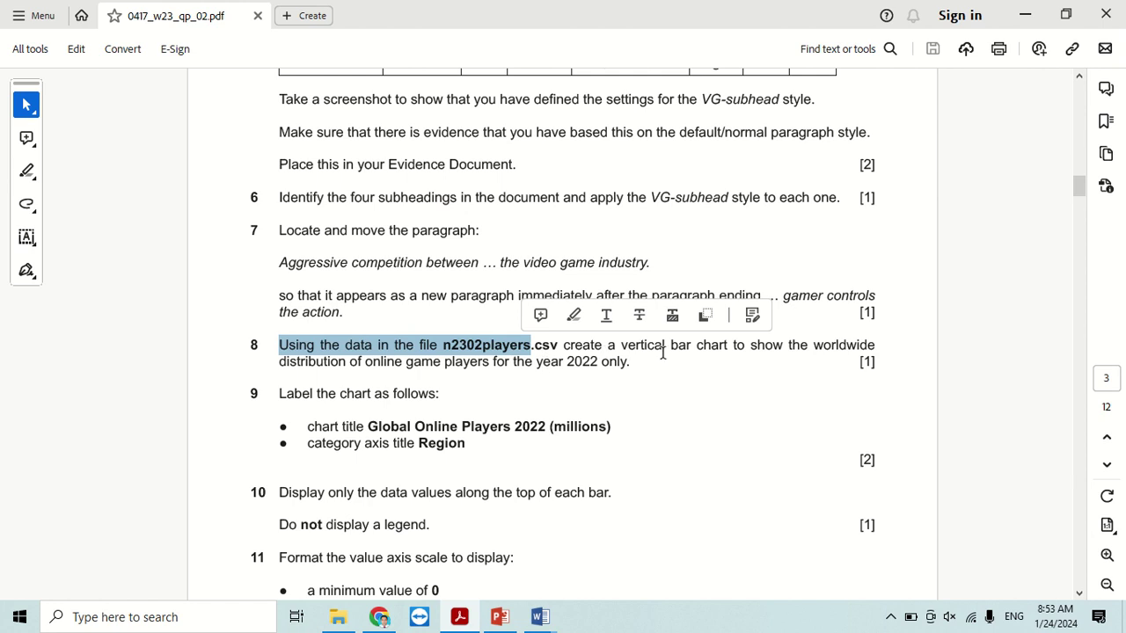
{"action": "left_click", "coordinate": [338, 617]}
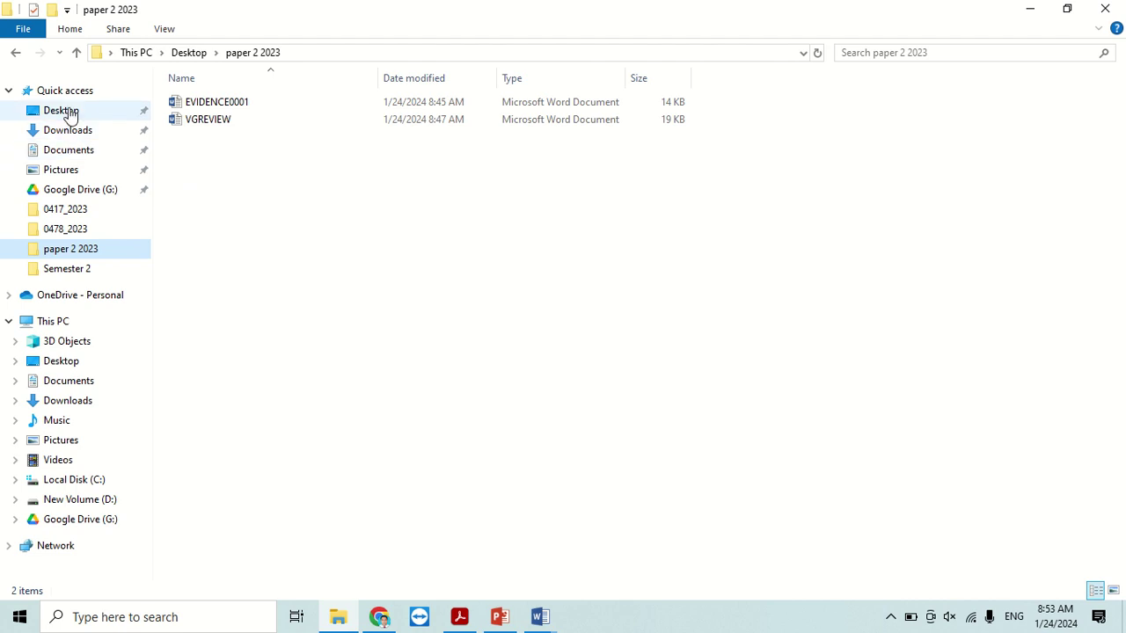
- Open n2302players in Excel from the Desktop's Confidential Source Files folder
{"action": "left_click", "coordinate": [64, 112]}
{"action": "double_click", "coordinate": [244, 104]}
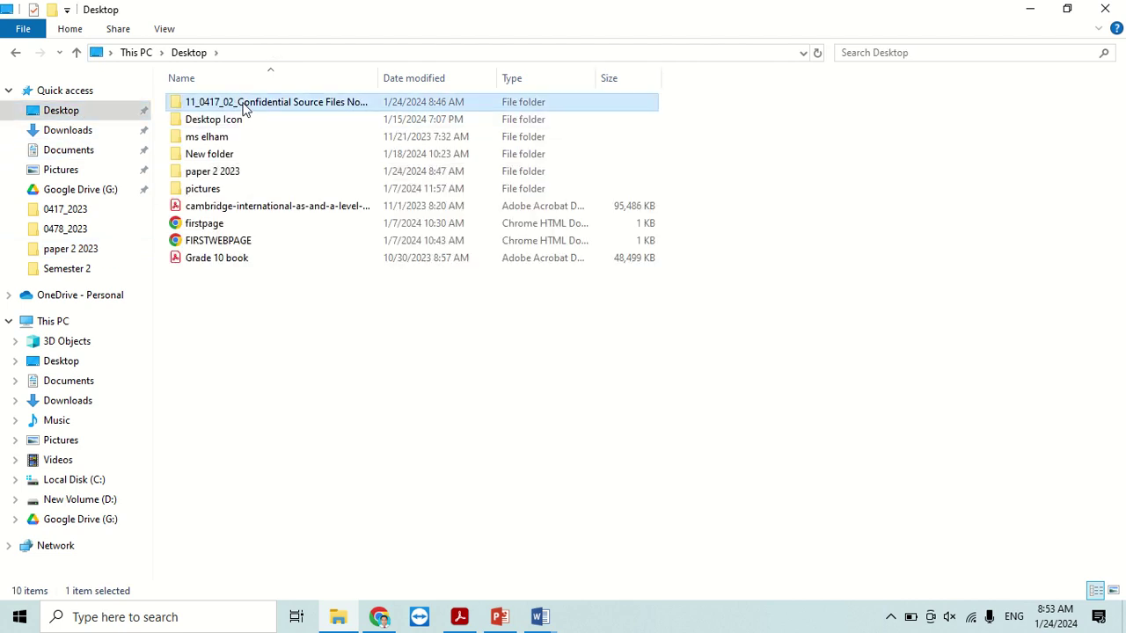
{"action": "double_click", "coordinate": [226, 156]}
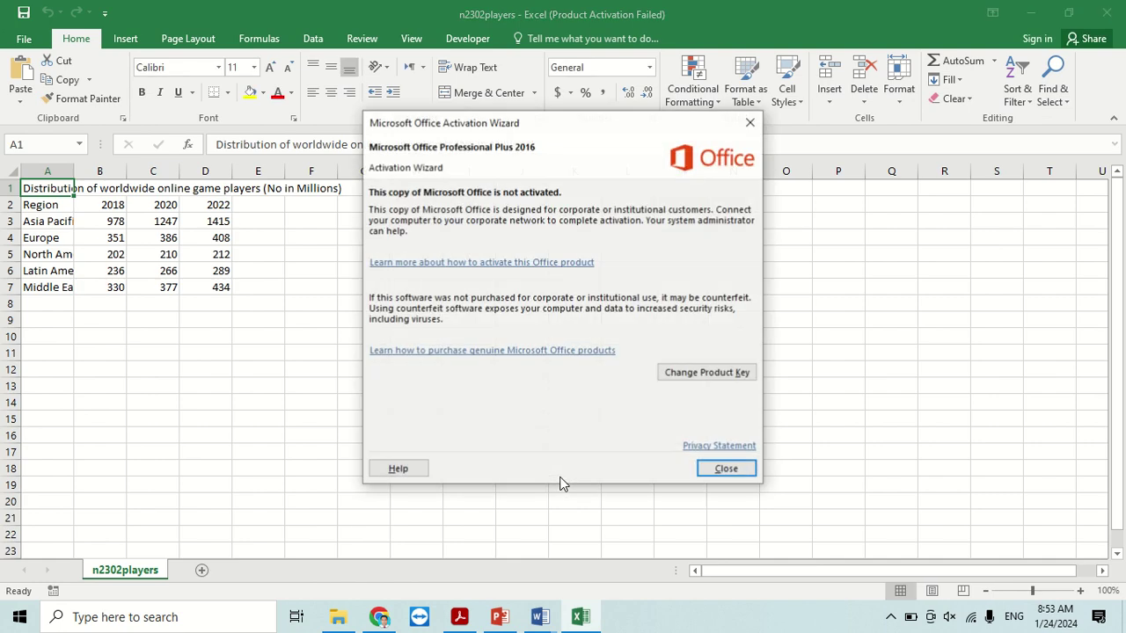
{"action": "left_click", "coordinate": [739, 468]}
- Autofit column A so the full region names show
{"action": "left_click", "coordinate": [14, 169]}
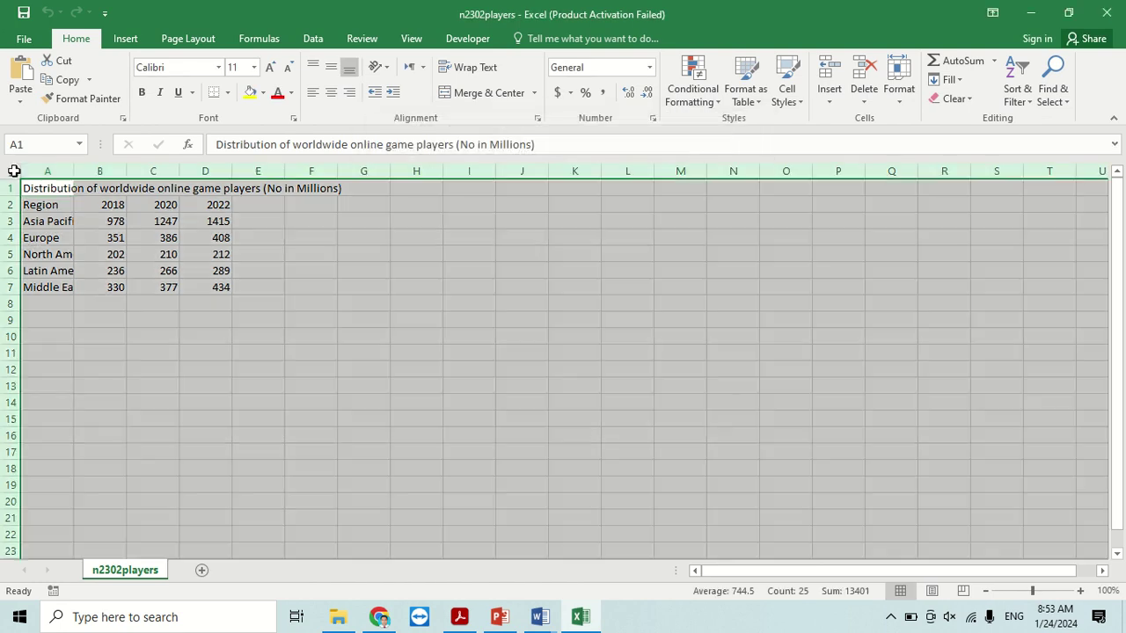
{"action": "left_click_drag", "start_coordinate": [74, 171], "coordinate": [76, 171]}
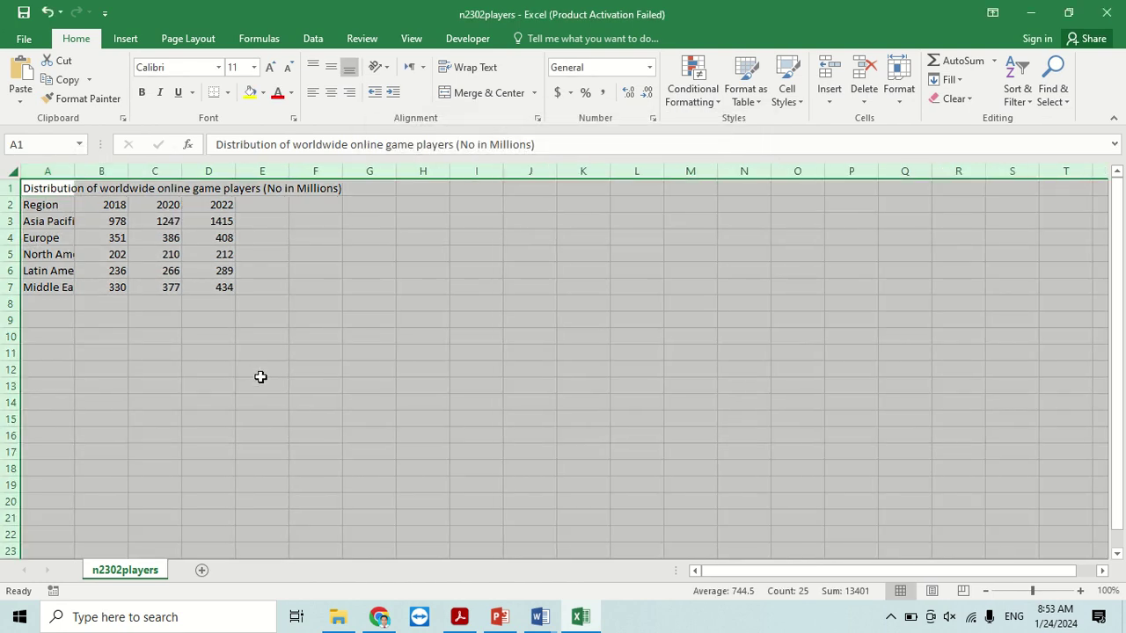
{"action": "key", "text": "alt+Tab"}
{"action": "key", "text": "alt+Tab"}
{"action": "double_click", "coordinate": [75, 171]}
{"action": "key", "text": "alt+Tab"}
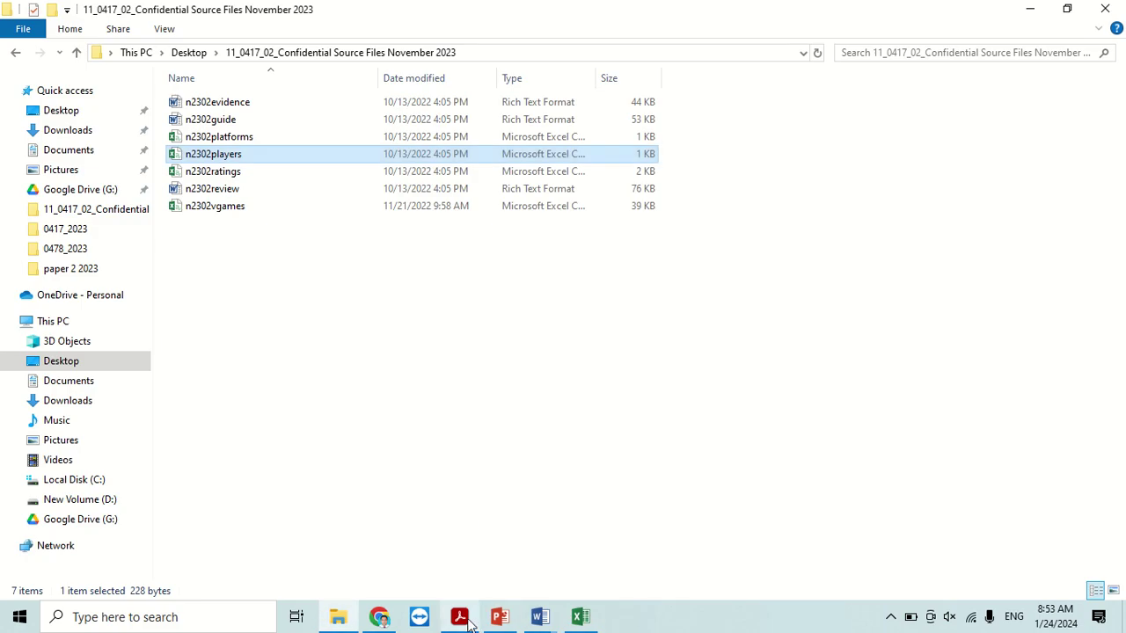
{"action": "left_click", "coordinate": [469, 622]}
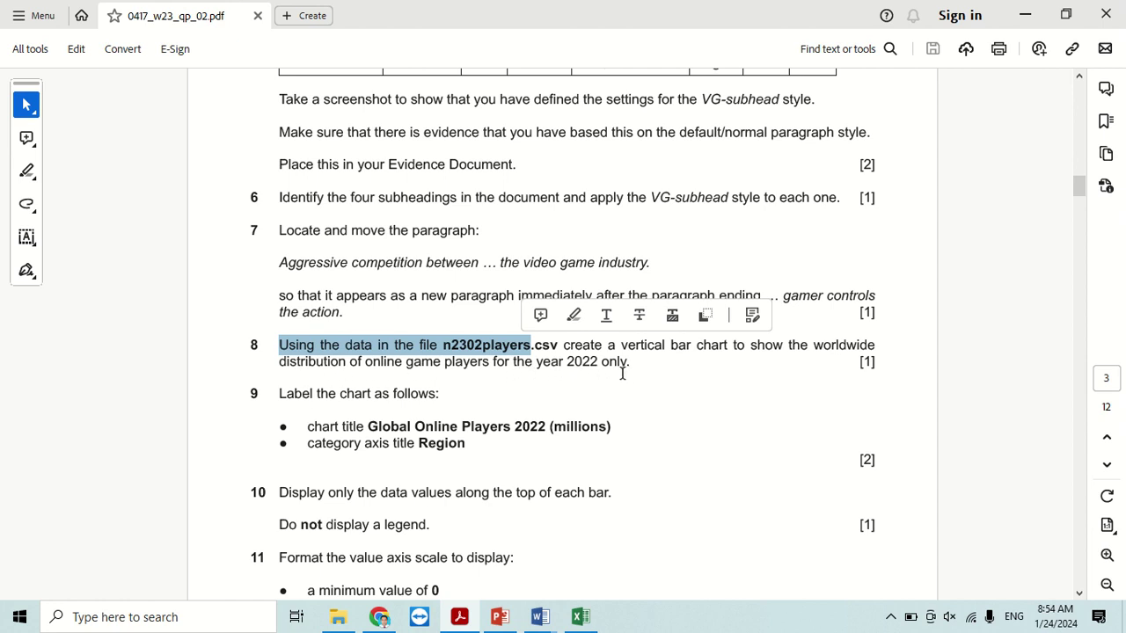
{"action": "key", "text": "alt+Tab"}
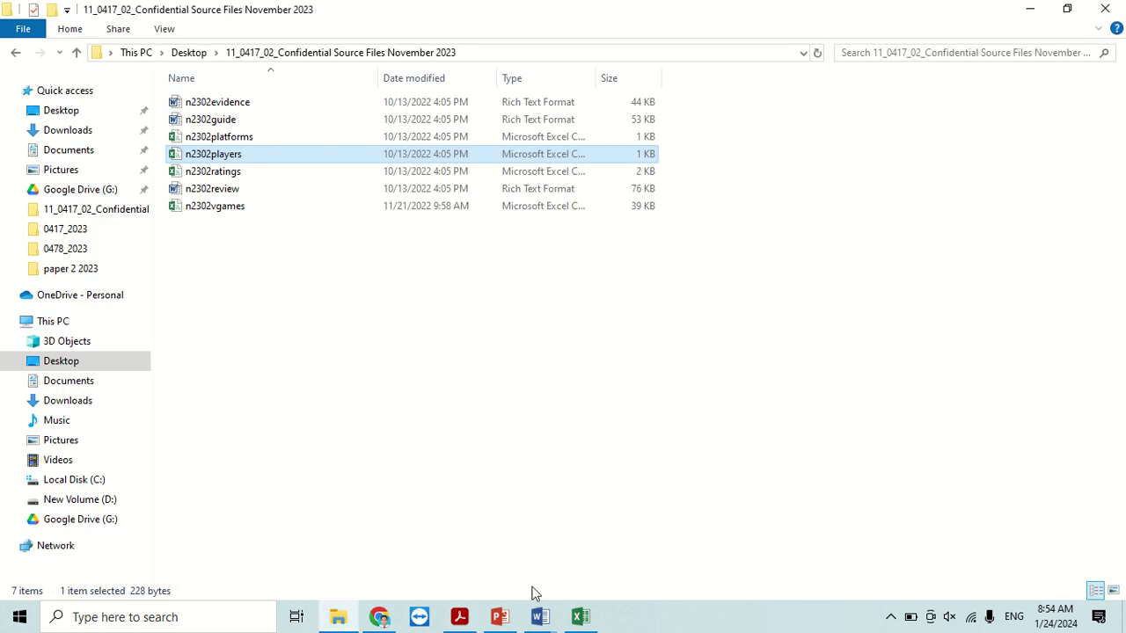
{"action": "left_click", "coordinate": [579, 619]}
{"action": "left_click", "coordinate": [510, 420]}
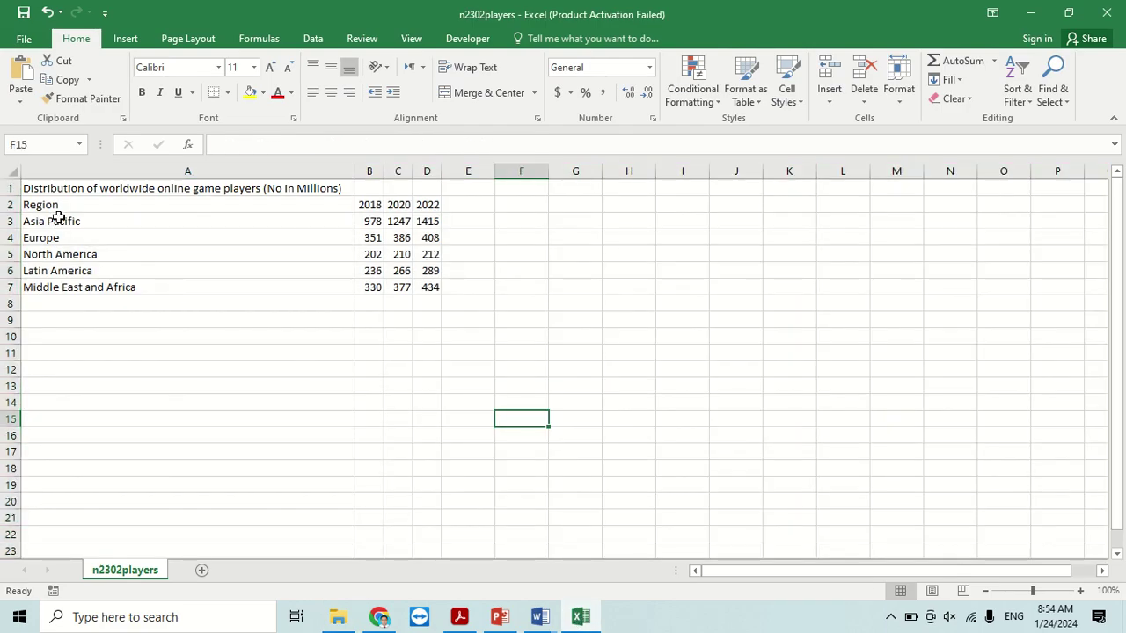
- Insert a 2-D clustered column chart of regions A3:A7 against 2022 values D3:D7
{"action": "left_click_drag", "start_coordinate": [51, 221], "coordinate": [54, 280]}
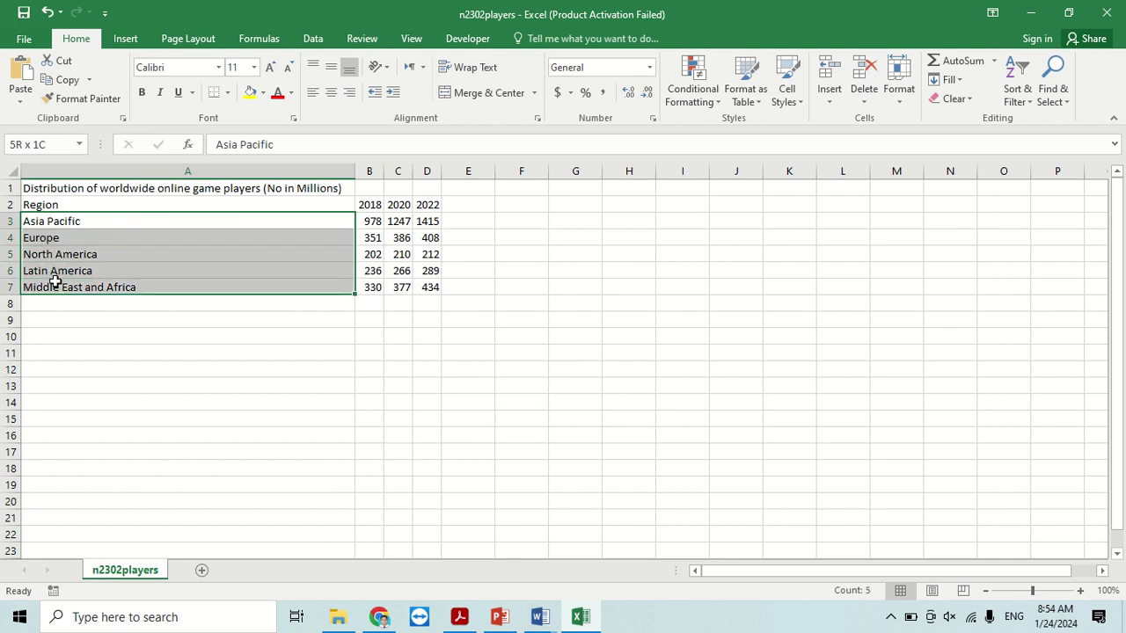
{"action": "left_click", "coordinate": [429, 221], "text": "ctrl"}
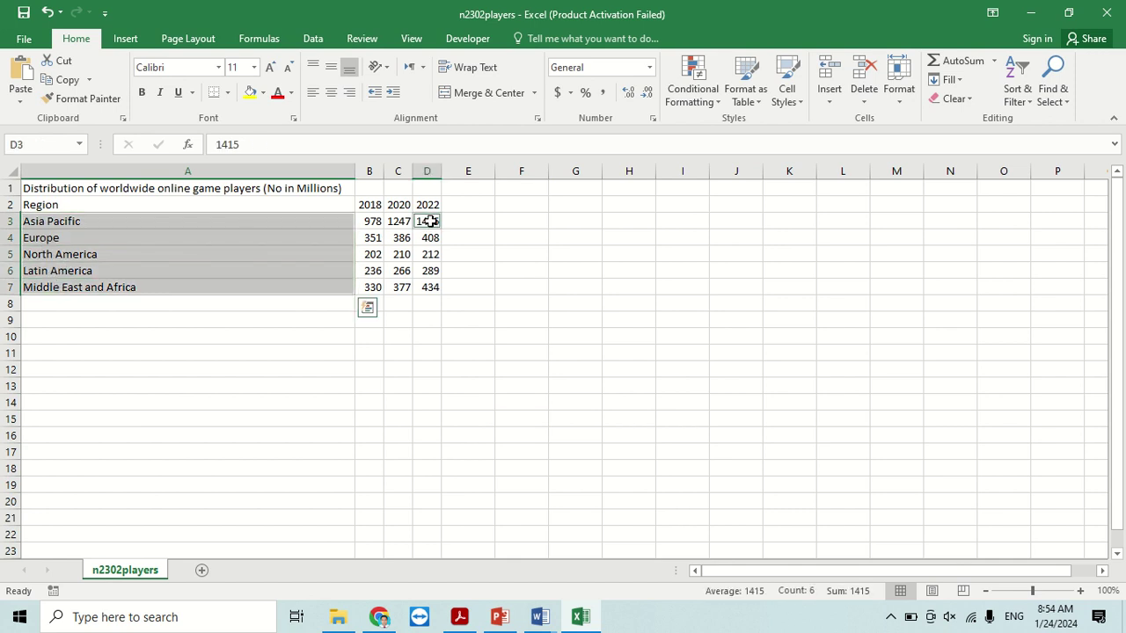
{"action": "left_click_drag", "start_coordinate": [429, 221], "coordinate": [429, 289]}
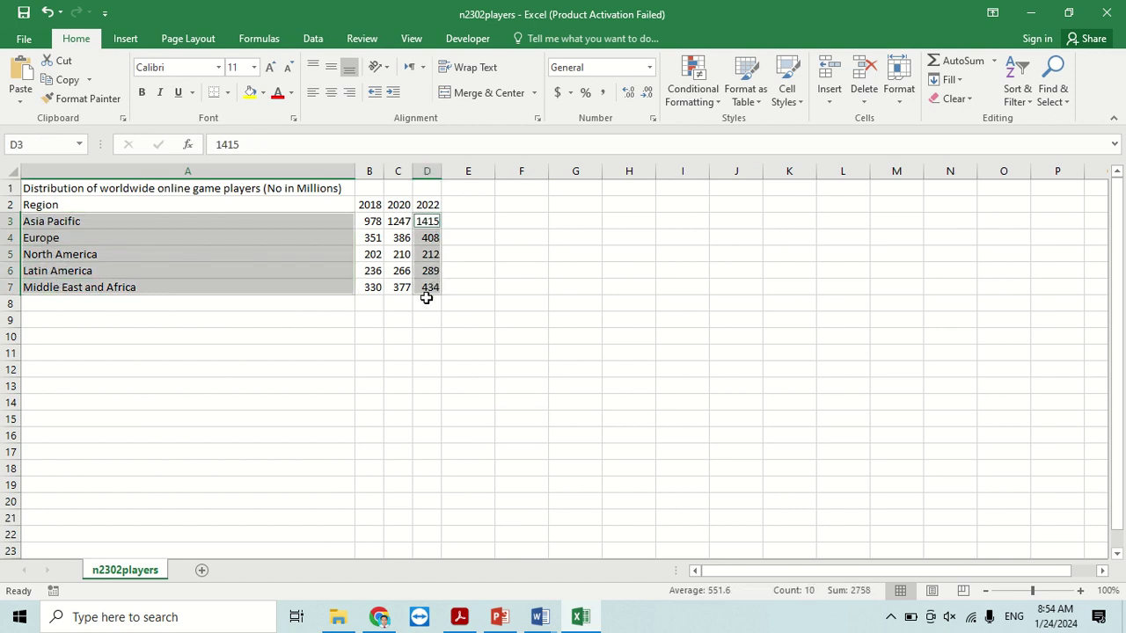
{"action": "left_click", "coordinate": [126, 41]}
{"action": "left_click", "coordinate": [473, 64]}
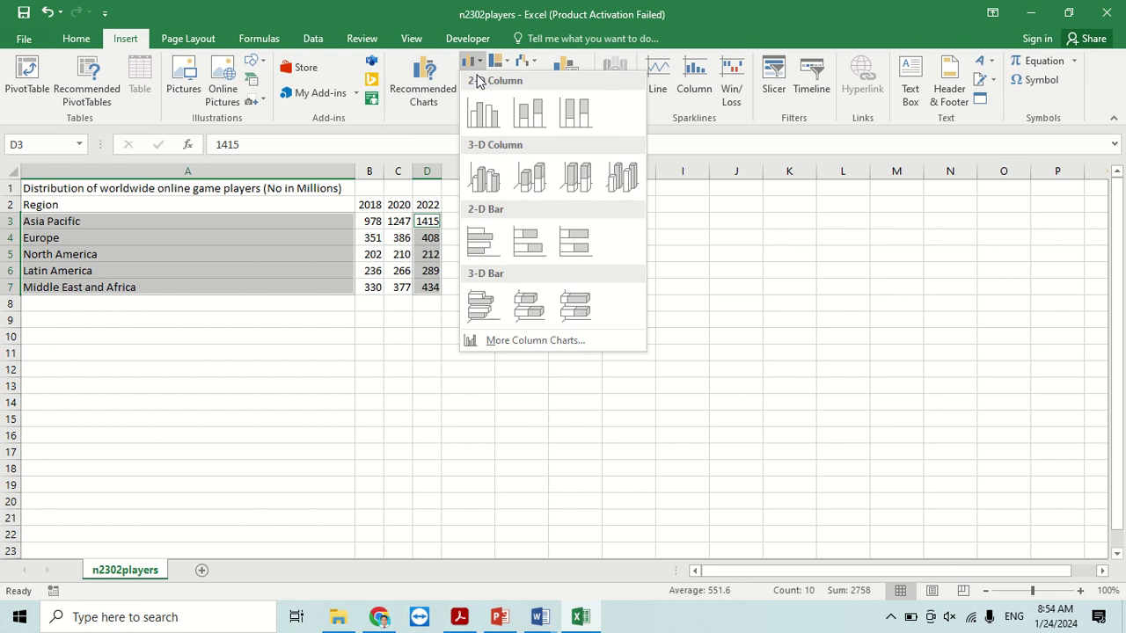
{"action": "left_click", "coordinate": [482, 113]}
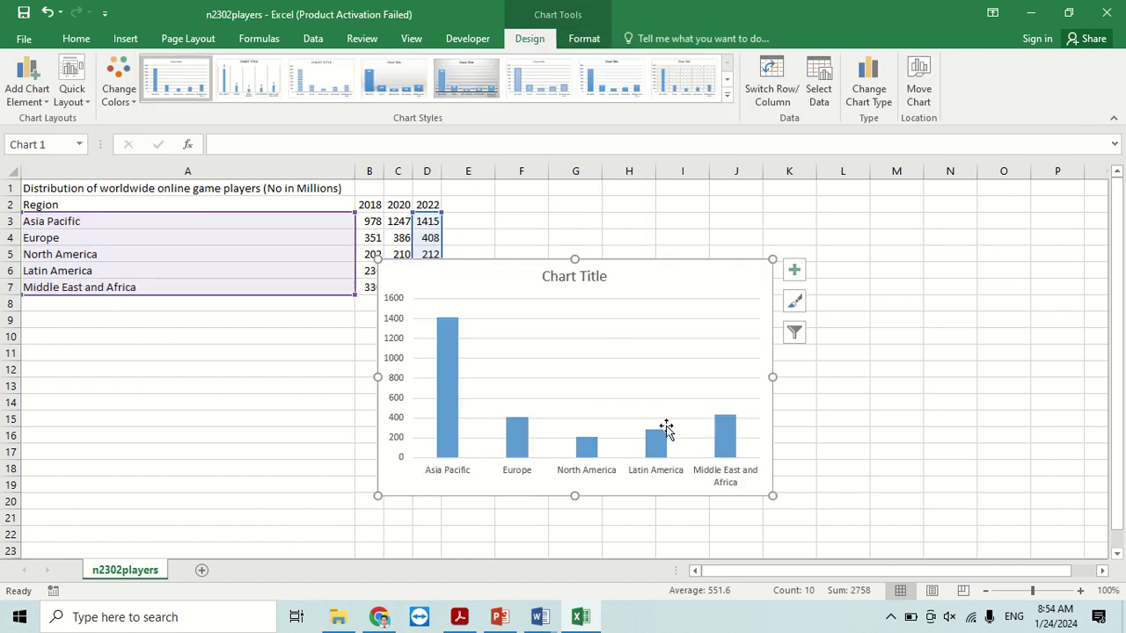
- Copy the chart title 'Global Online Players 2022 (millions)' from the question paper
{"action": "key", "text": "alt+Tab"}
{"action": "left_click", "coordinate": [459, 617]}
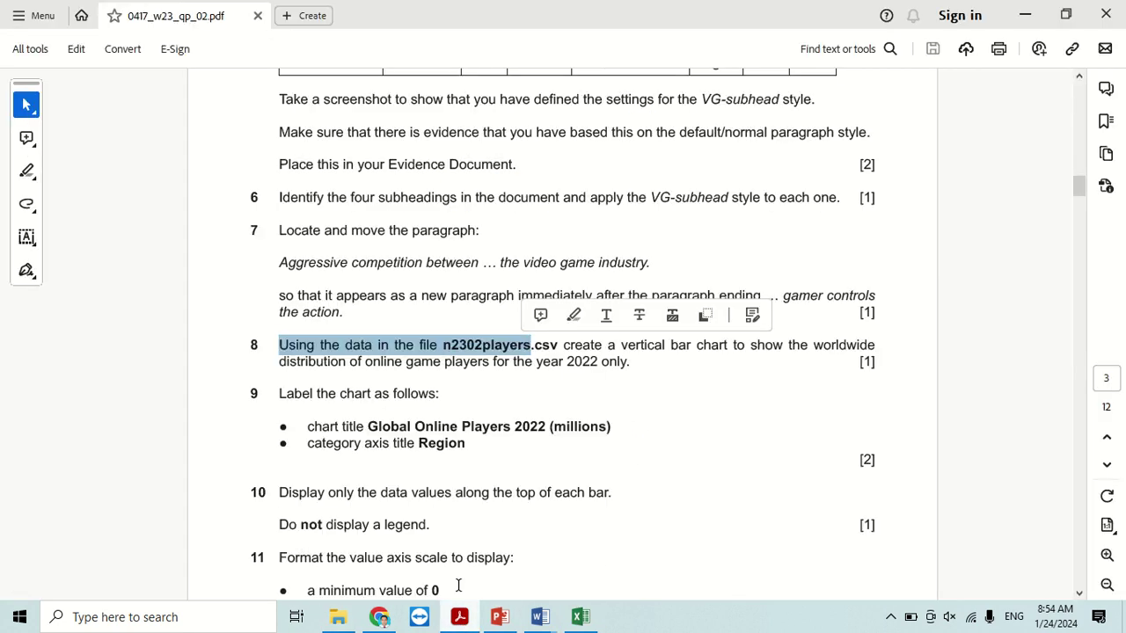
{"action": "left_click", "coordinate": [453, 407]}
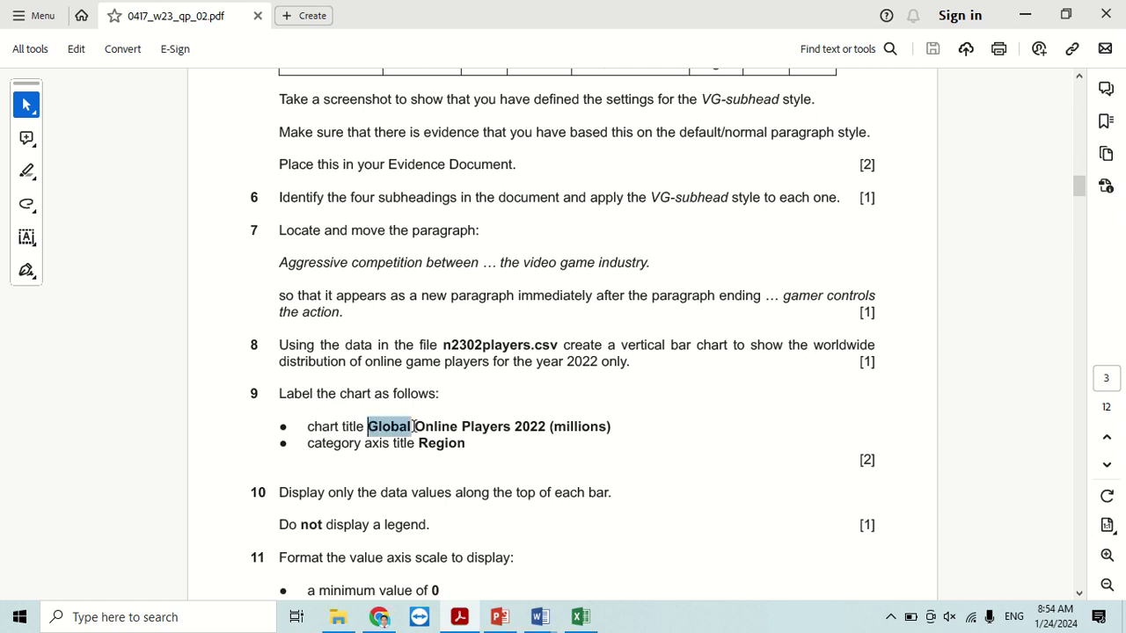
{"action": "left_click_drag", "start_coordinate": [370, 427], "coordinate": [613, 428]}
{"action": "right_click", "coordinate": [576, 432]}
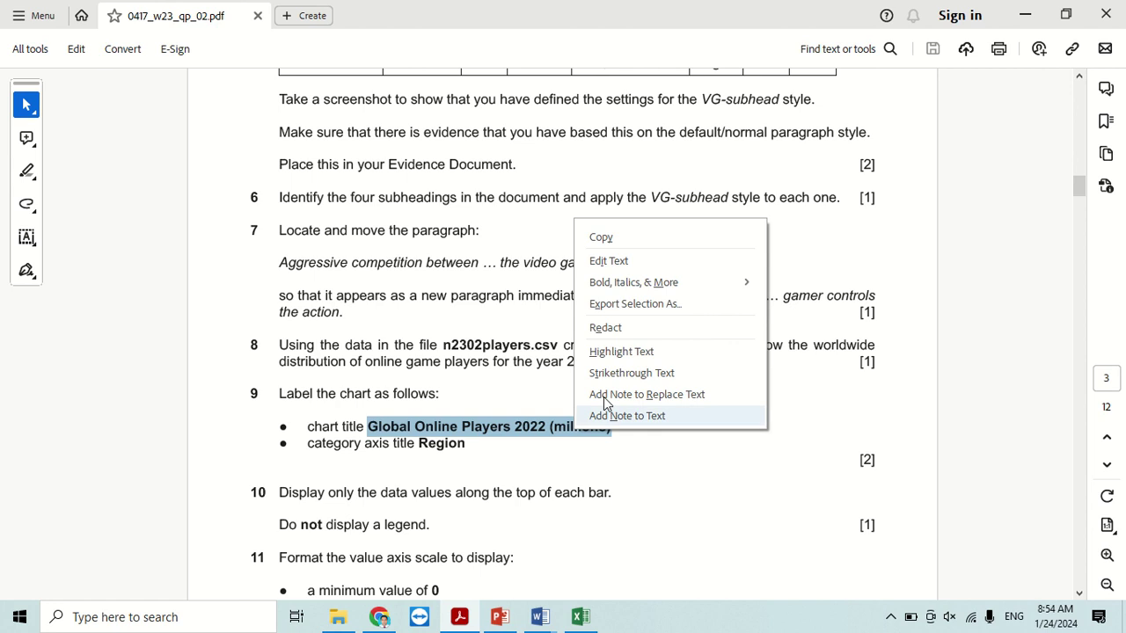
{"action": "left_click", "coordinate": [613, 237]}
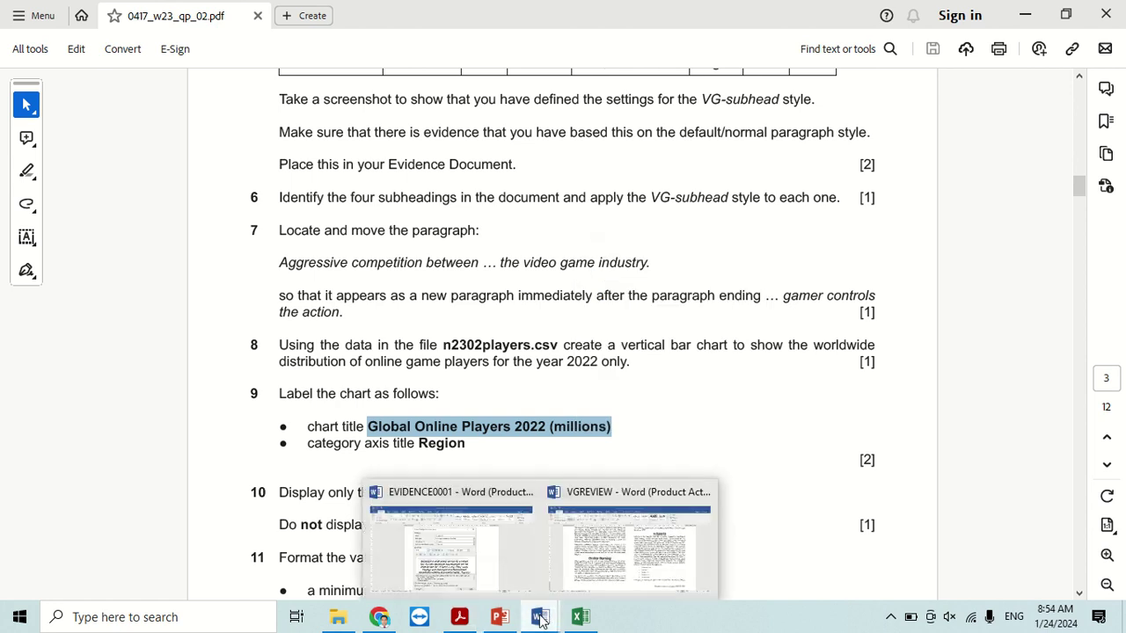
{"action": "left_click", "coordinate": [580, 617]}
- Replace the placeholder chart title with 'Global Online Players 2022 (millions)'
{"action": "left_click", "coordinate": [570, 275]}
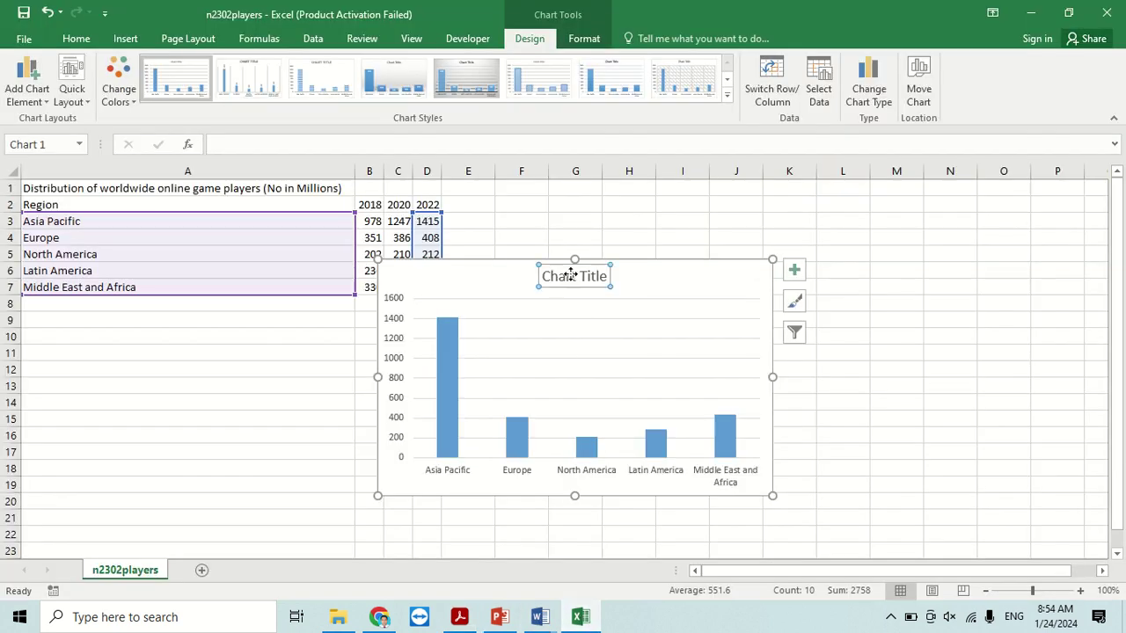
{"action": "left_click", "coordinate": [606, 276]}
{"action": "left_click_drag", "start_coordinate": [606, 276], "coordinate": [550, 281]}
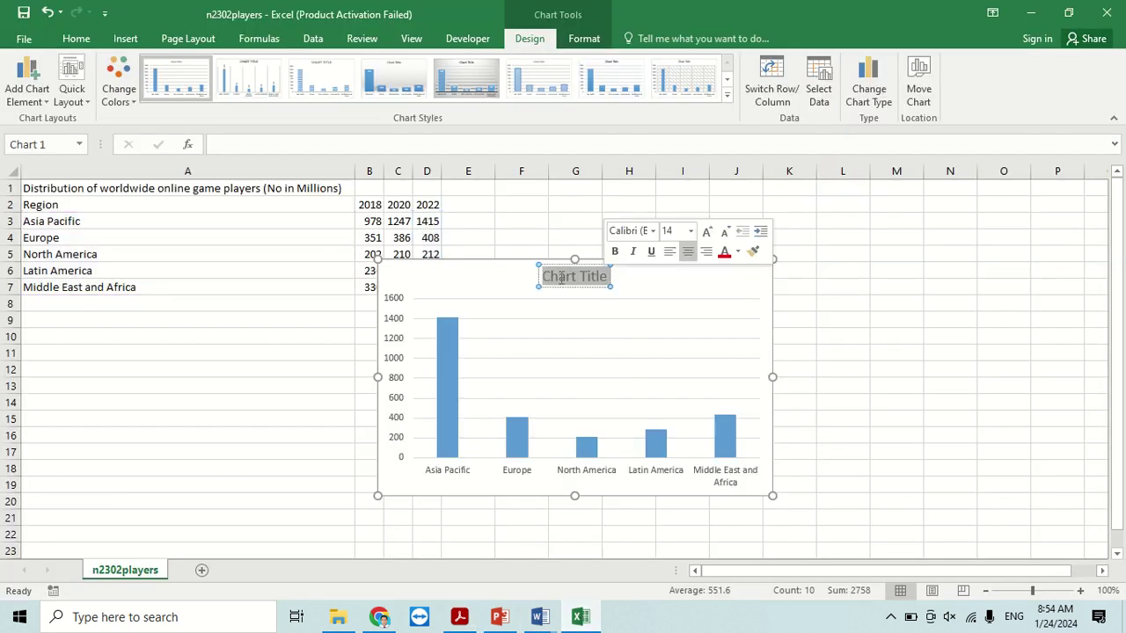
{"action": "key", "text": "ctrl+v"}
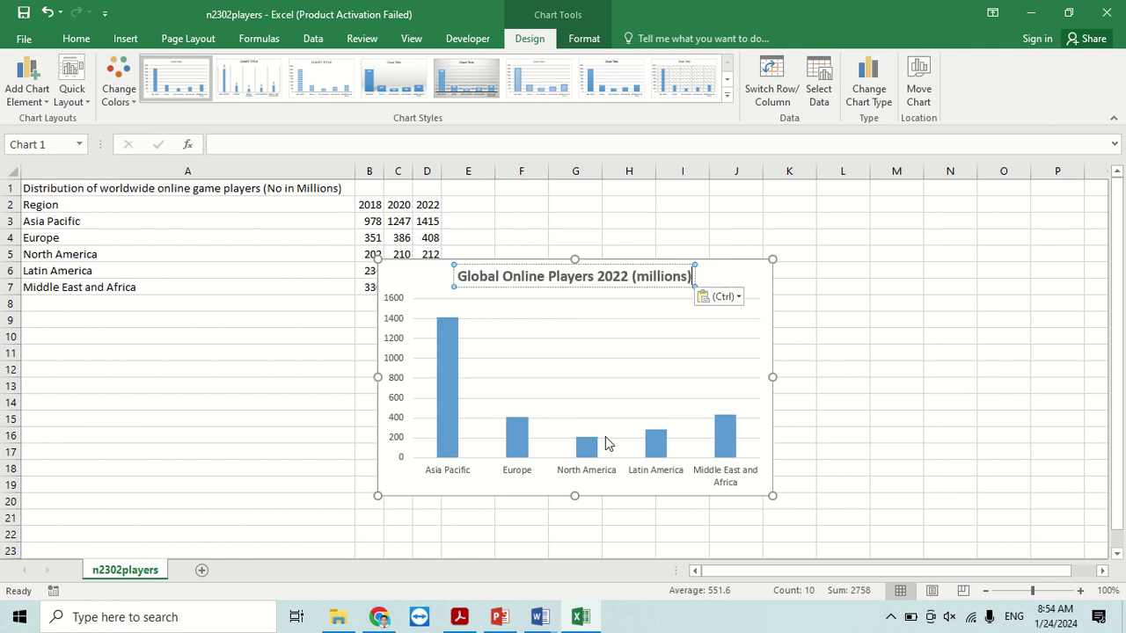
- Add axis titles and set the horizontal axis title to 'Region'
{"action": "key", "text": "alt+Tab"}
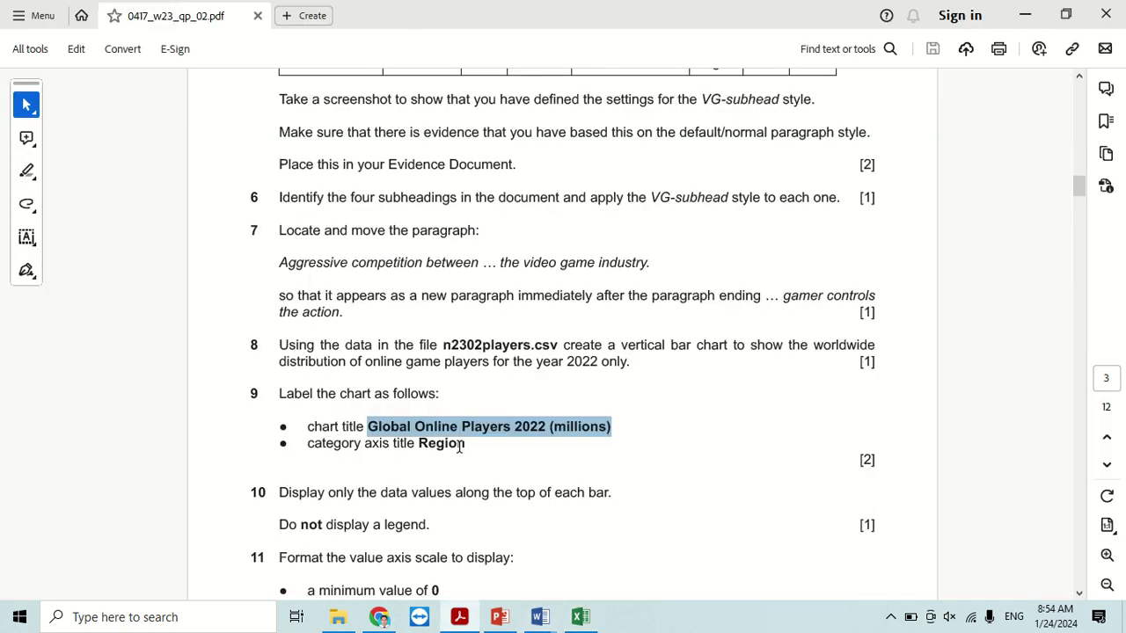
{"action": "left_click_drag", "start_coordinate": [467, 446], "coordinate": [420, 444]}
{"action": "right_click", "coordinate": [422, 445]}
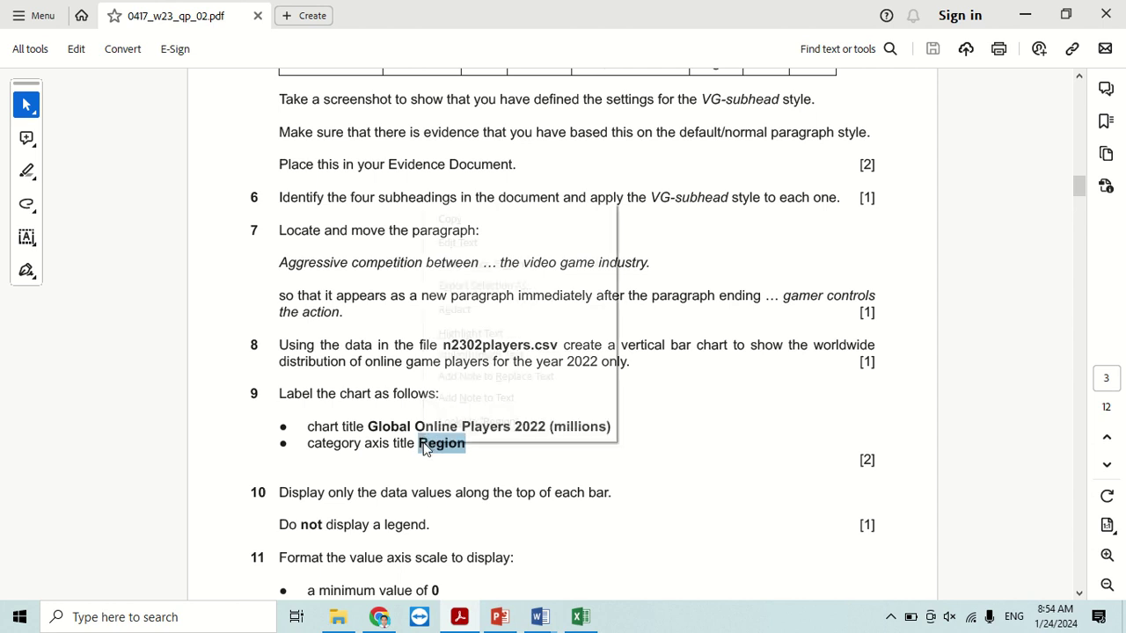
{"action": "left_click", "coordinate": [470, 224]}
{"action": "key", "text": "alt+Tab"}
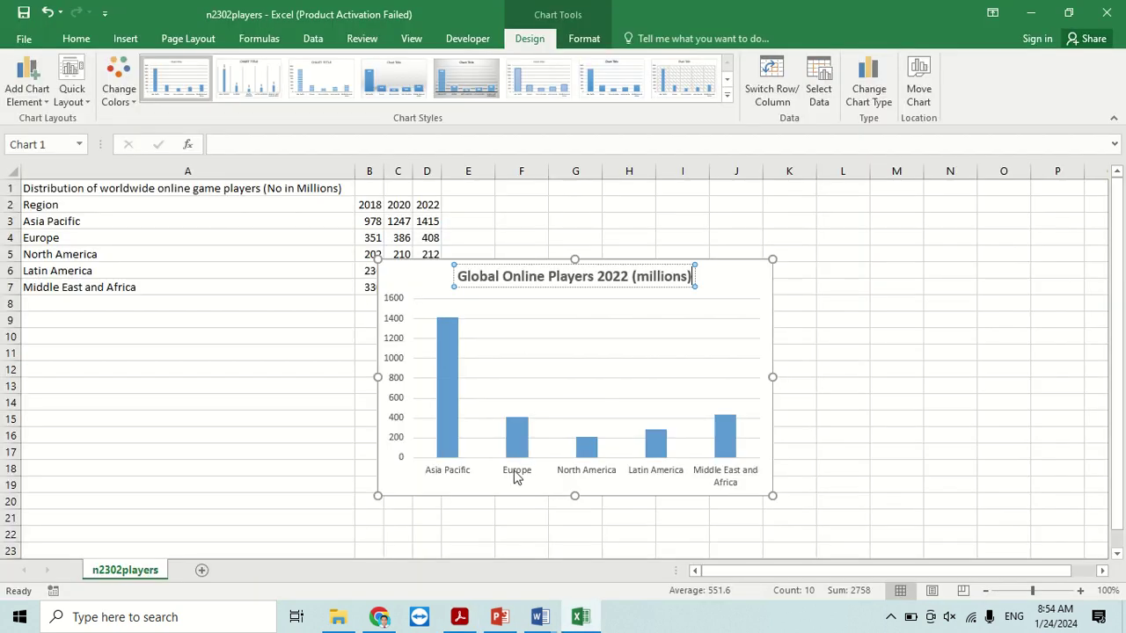
{"action": "left_click", "coordinate": [516, 475]}
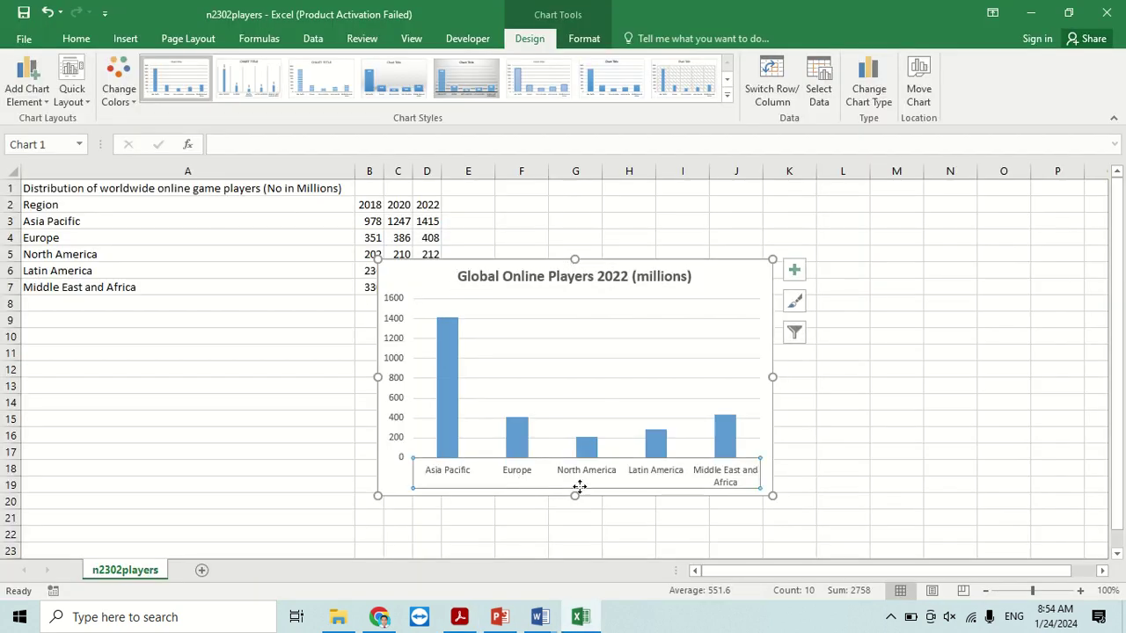
{"action": "left_click", "coordinate": [794, 270]}
{"action": "left_click", "coordinate": [834, 301]}
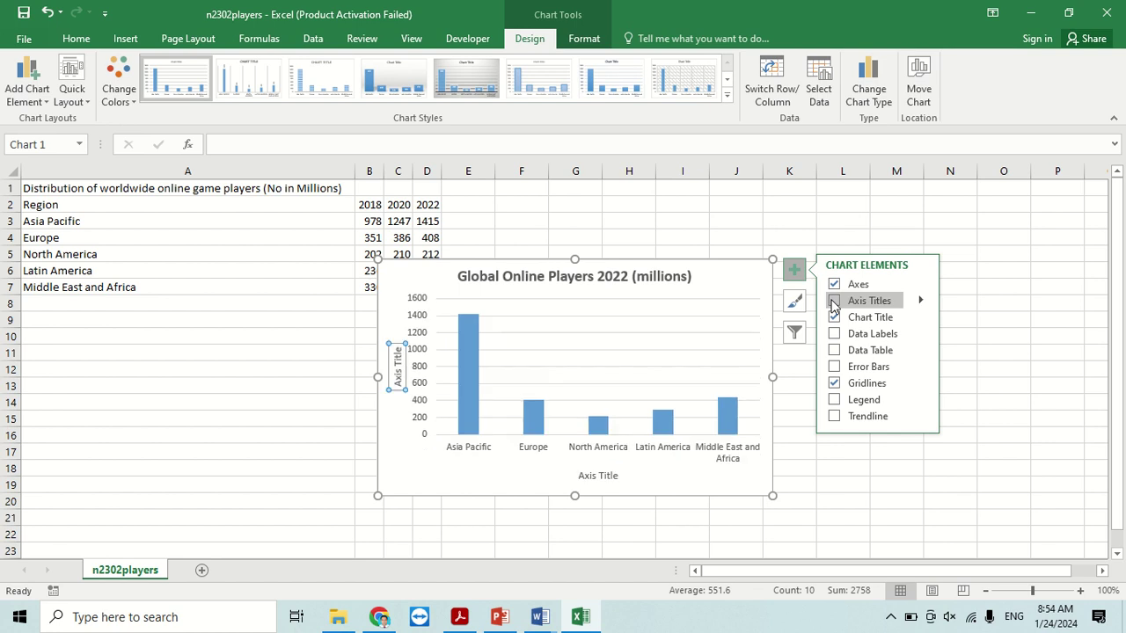
{"action": "left_click", "coordinate": [608, 476]}
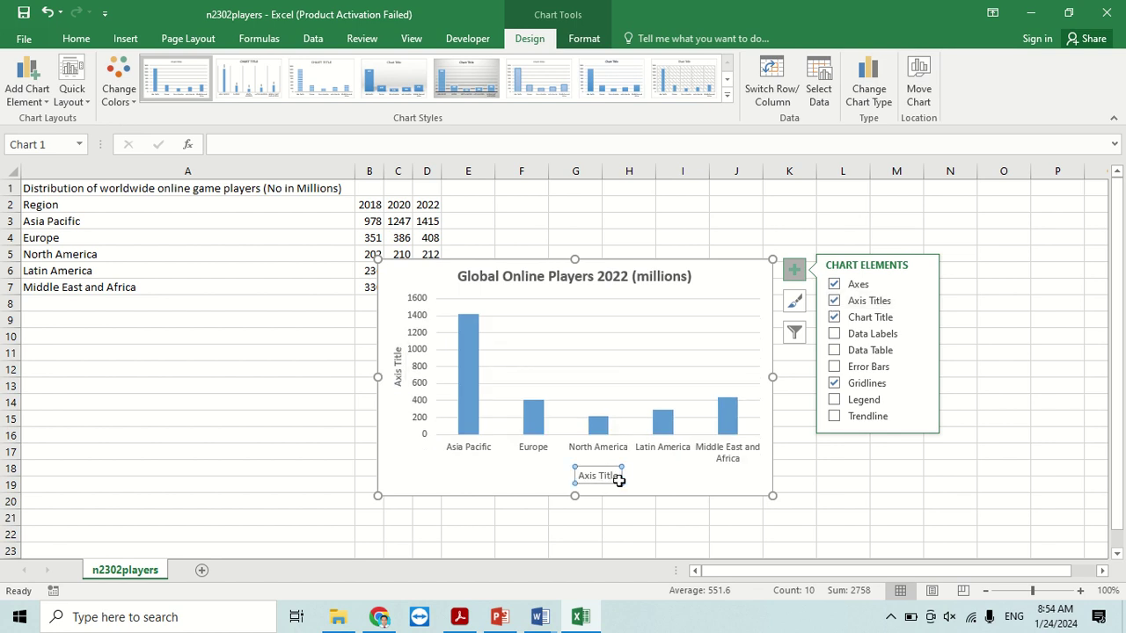
{"action": "left_click_drag", "start_coordinate": [619, 475], "coordinate": [576, 475]}
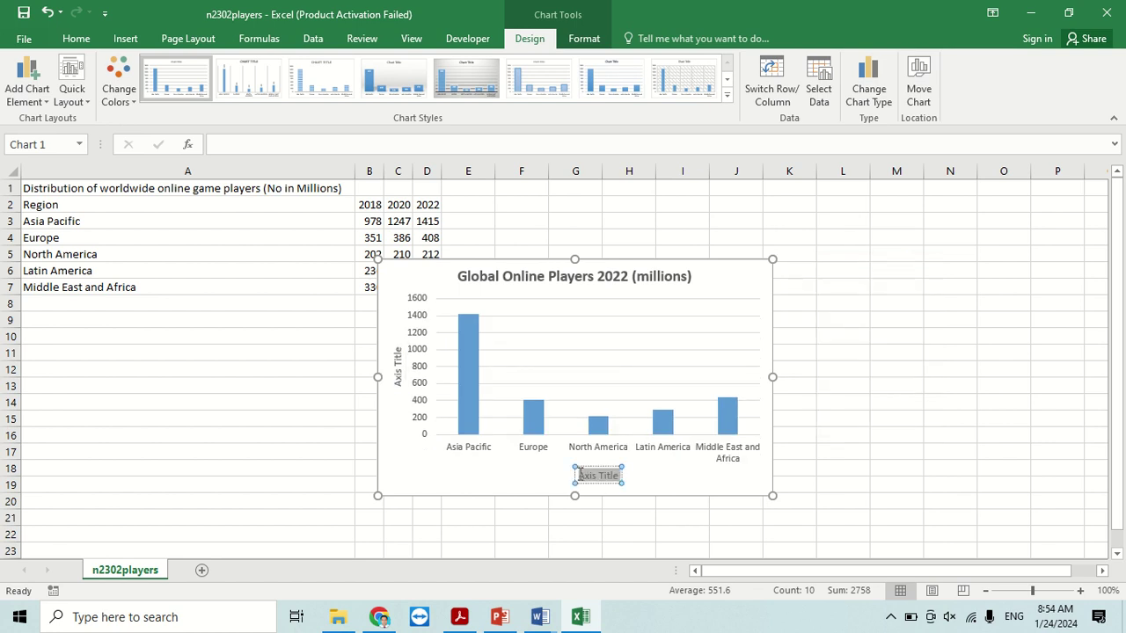
{"action": "key", "text": "ctrl+v"}
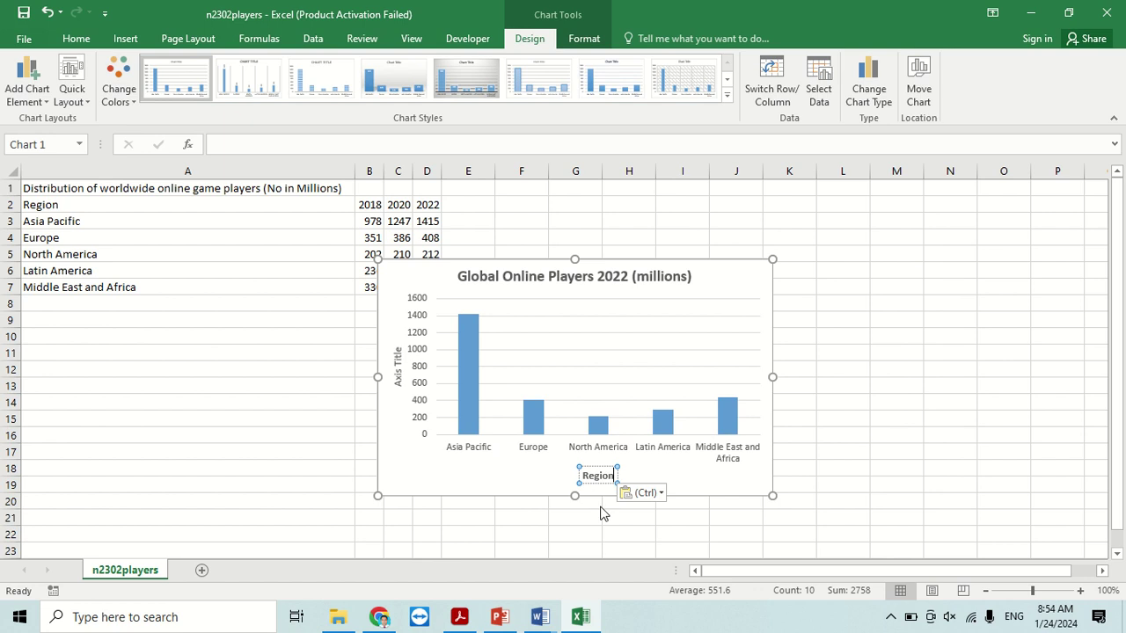
- Delete the vertical axis title from the chart
{"action": "key", "text": "alt+Tab"}
{"action": "scroll", "coordinate": [516, 466], "scroll_direction": "down", "scroll_amount": 2}
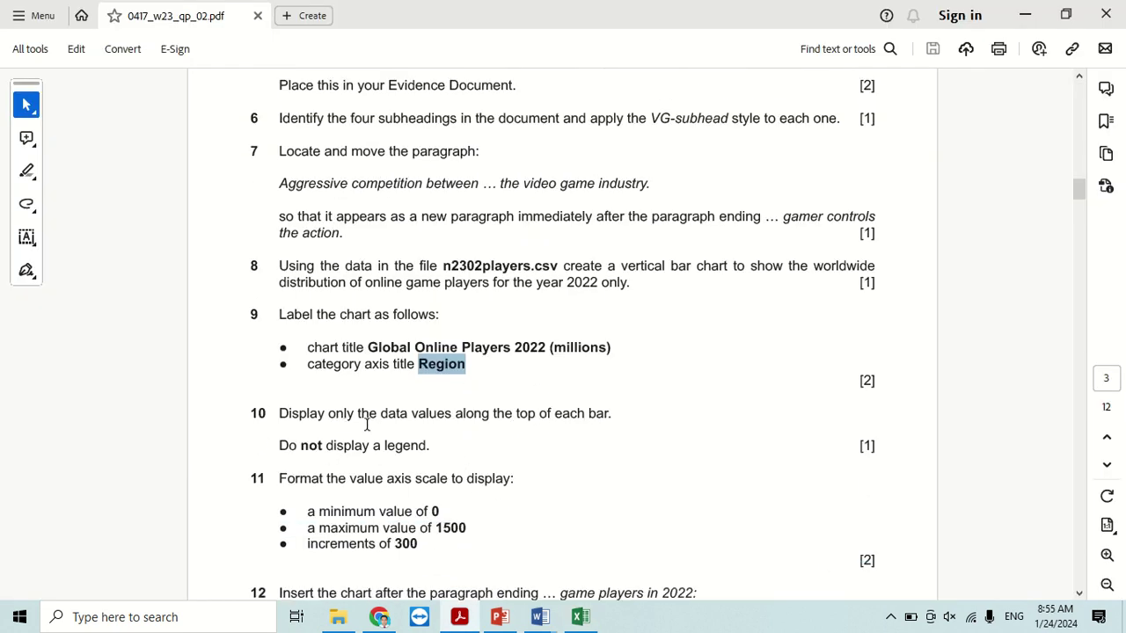
{"action": "key", "text": "alt+Tab"}
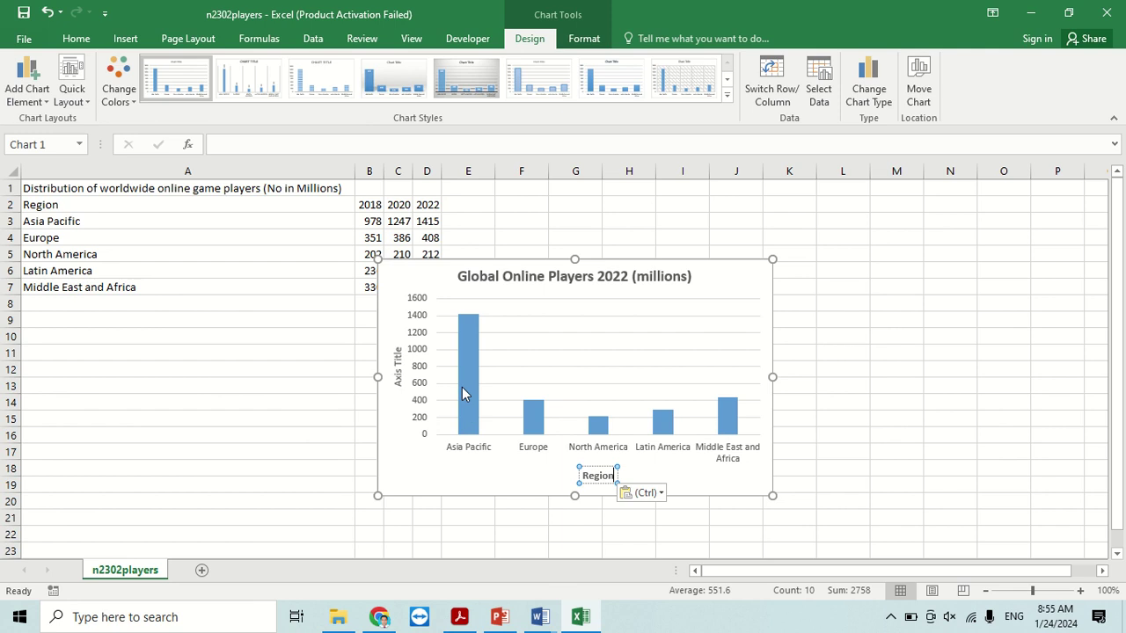
{"action": "left_click", "coordinate": [398, 356]}
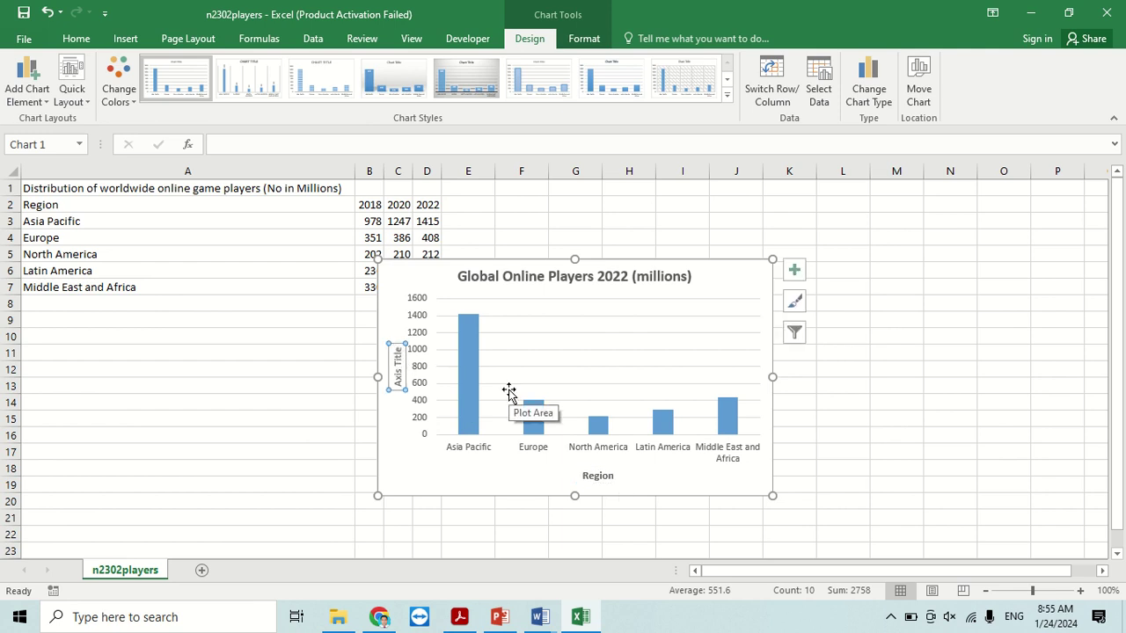
{"action": "key", "text": "Delete"}
{"action": "key", "text": "alt+Tab"}
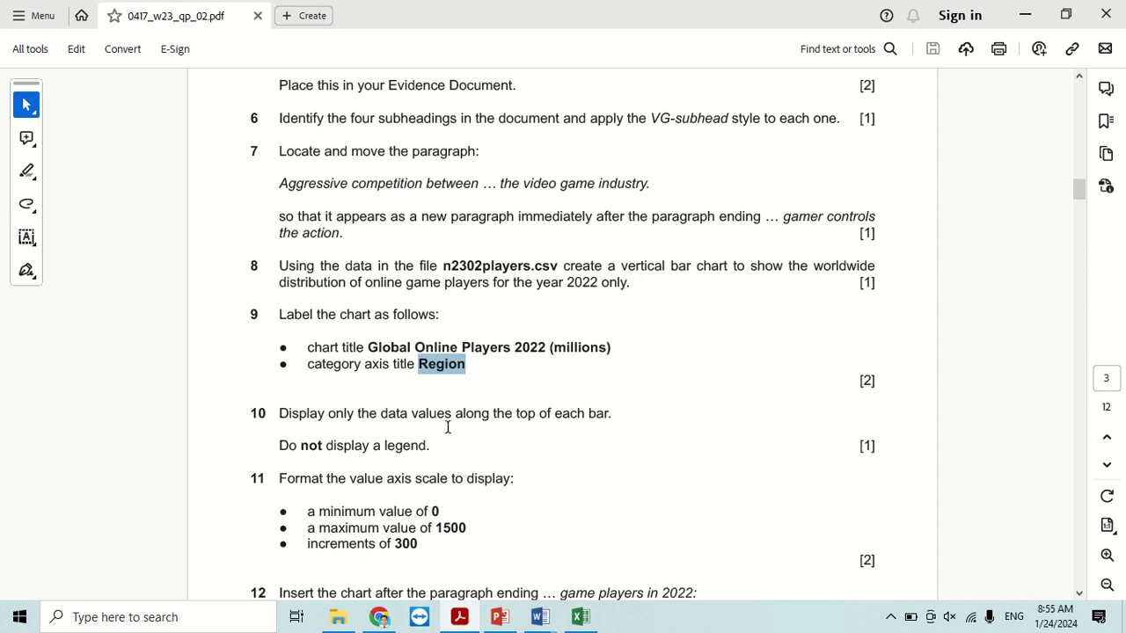
{"action": "key", "text": "alt+Tab"}
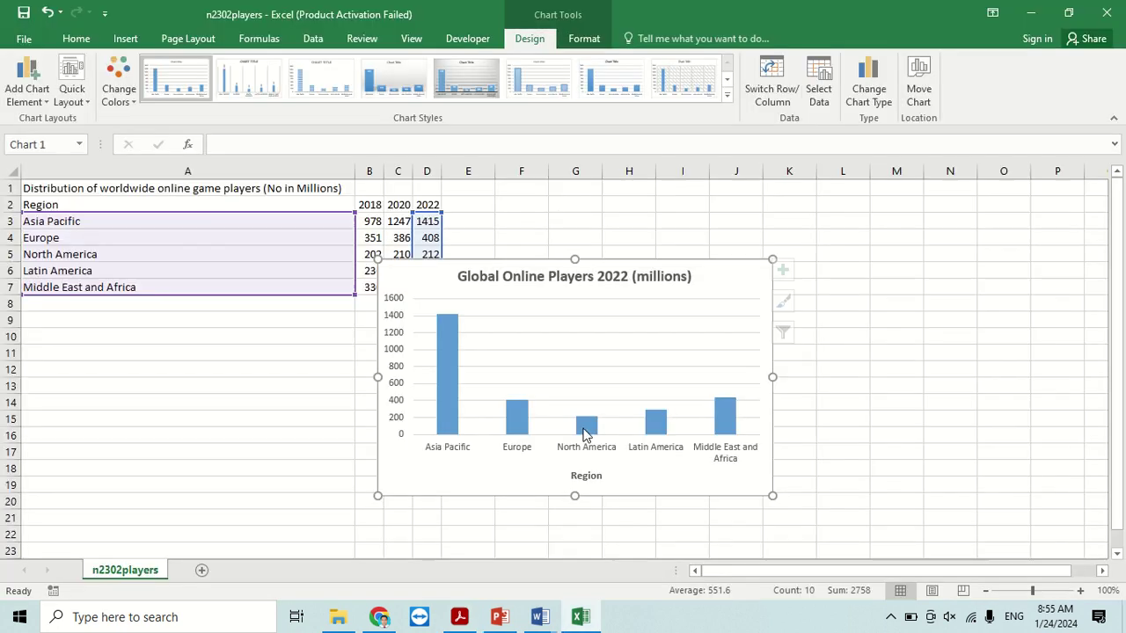
{"action": "left_click", "coordinate": [796, 278]}
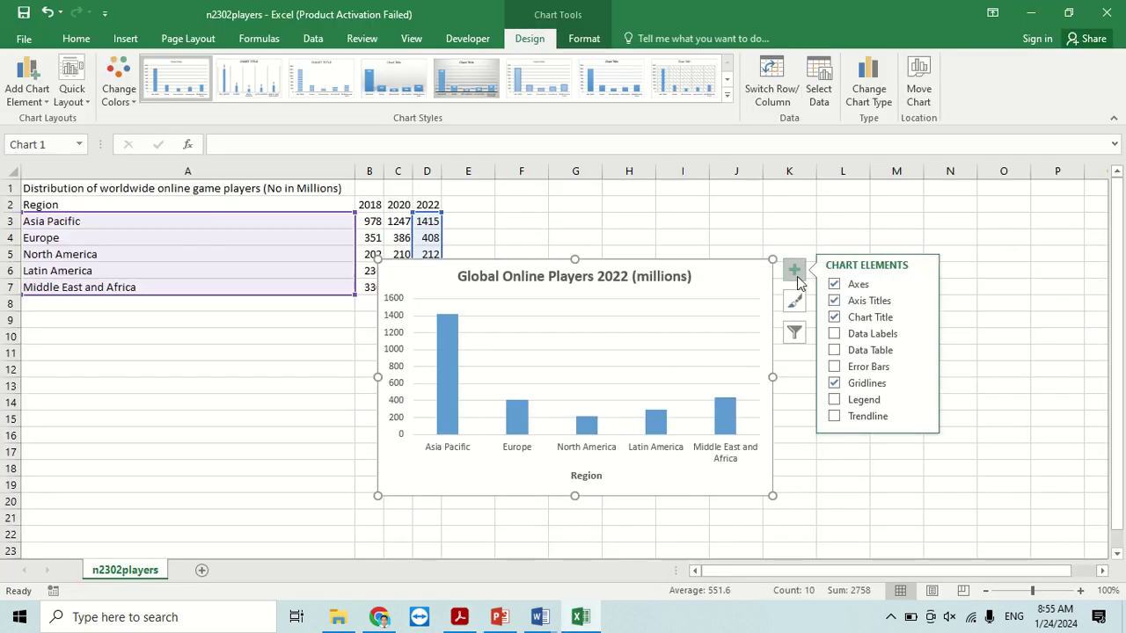
- Add data labels (1415, 408, 212, 289, 434) above the chart's bars and check the task sheet's next step
{"action": "left_click", "coordinate": [833, 335]}
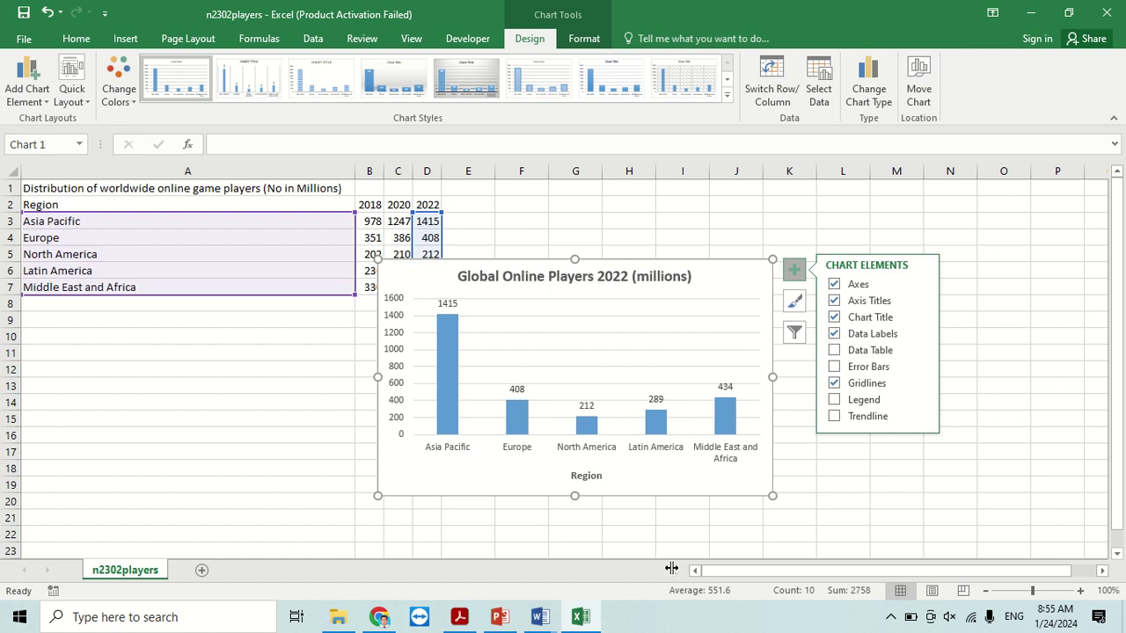
{"action": "key", "text": "alt+Tab"}
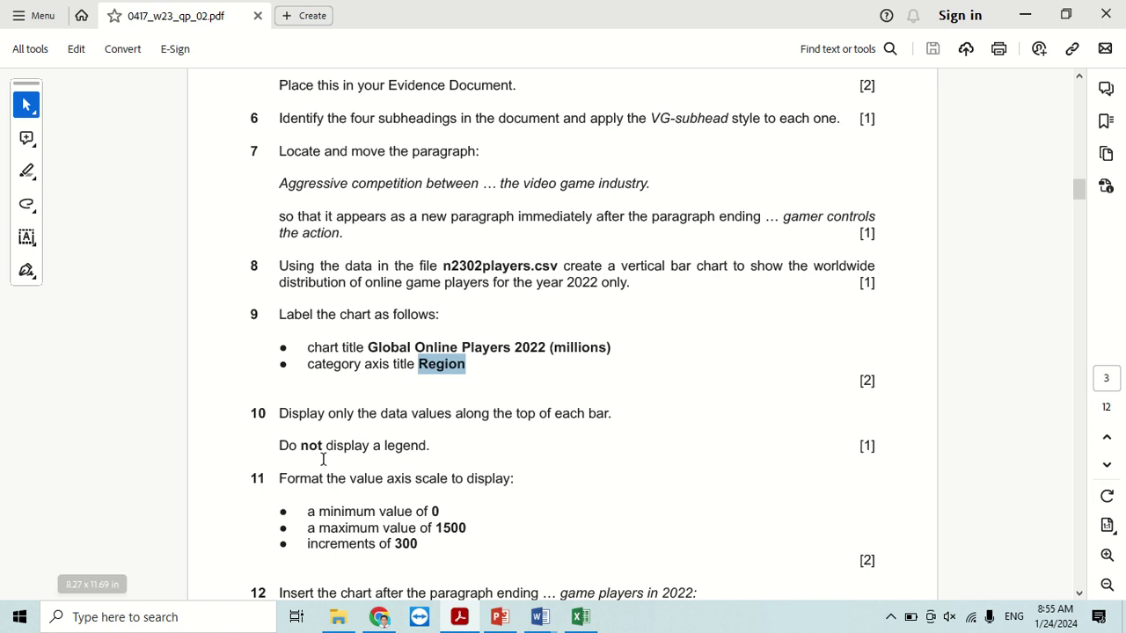
{"action": "key", "text": "alt+Tab"}
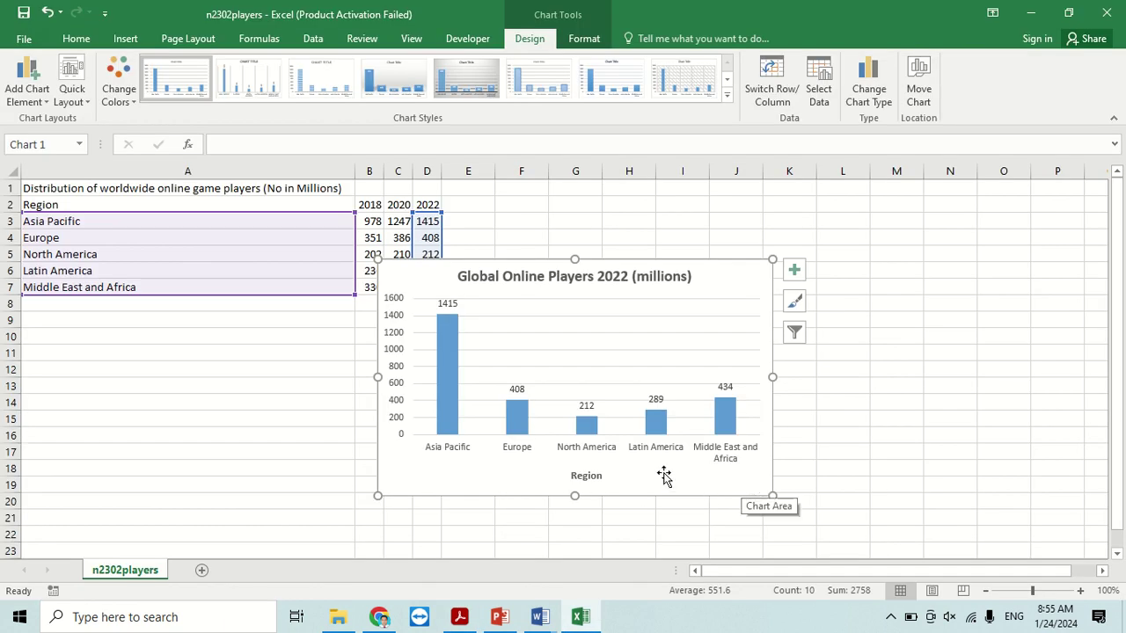
{"action": "key", "text": "alt+Tab"}
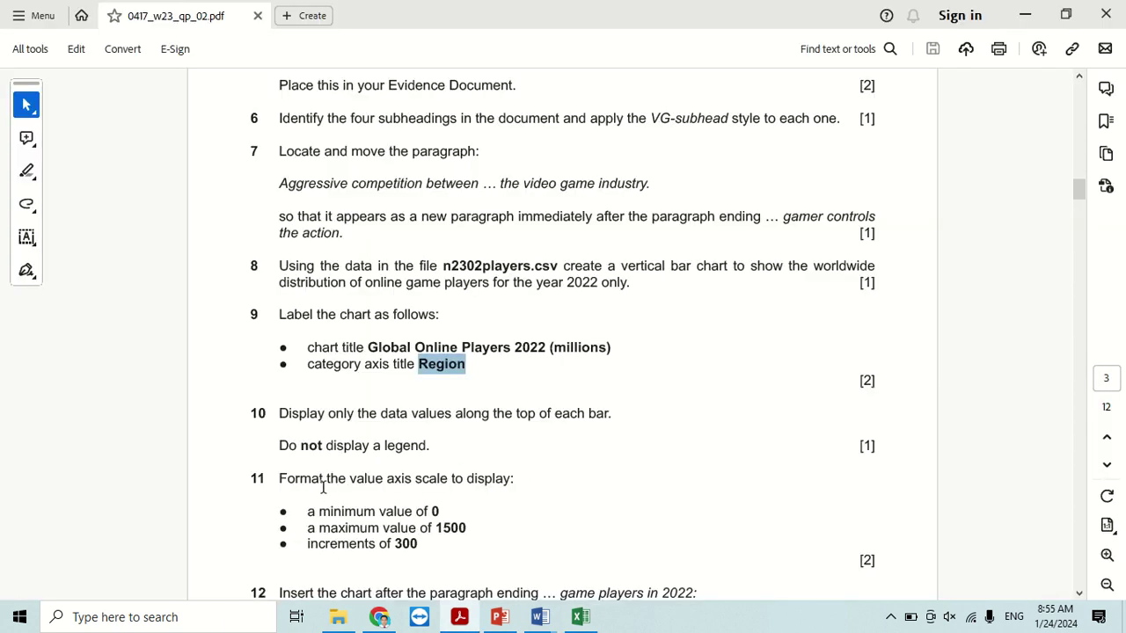
{"action": "scroll", "coordinate": [322, 488], "scroll_direction": "down", "scroll_amount": 1}
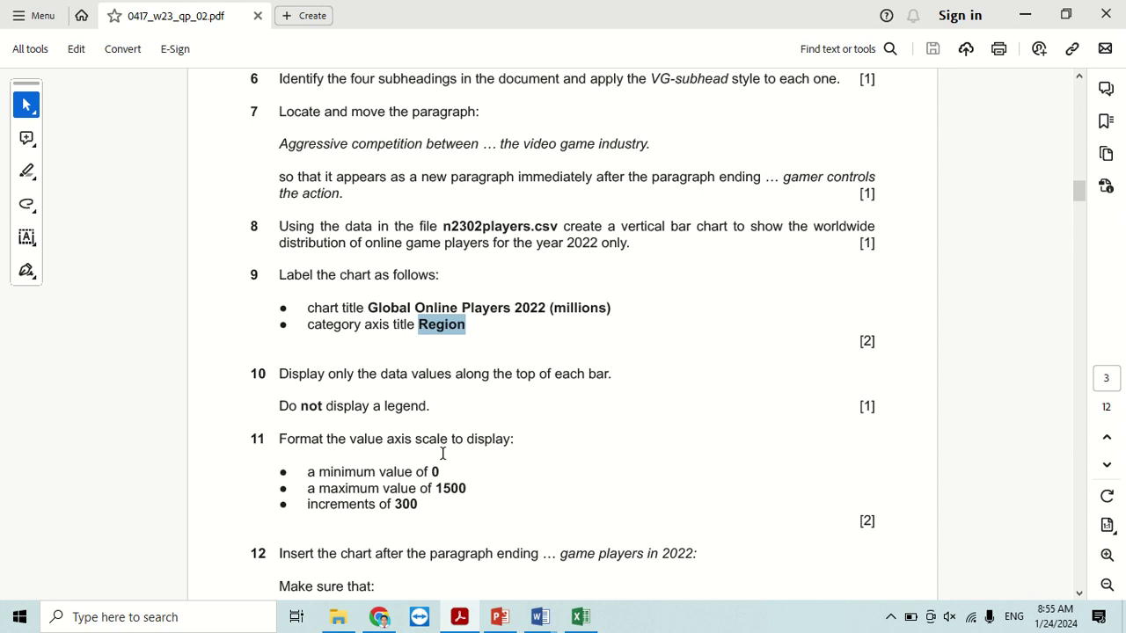
{"action": "scroll", "coordinate": [501, 472], "scroll_direction": "down", "scroll_amount": 1}
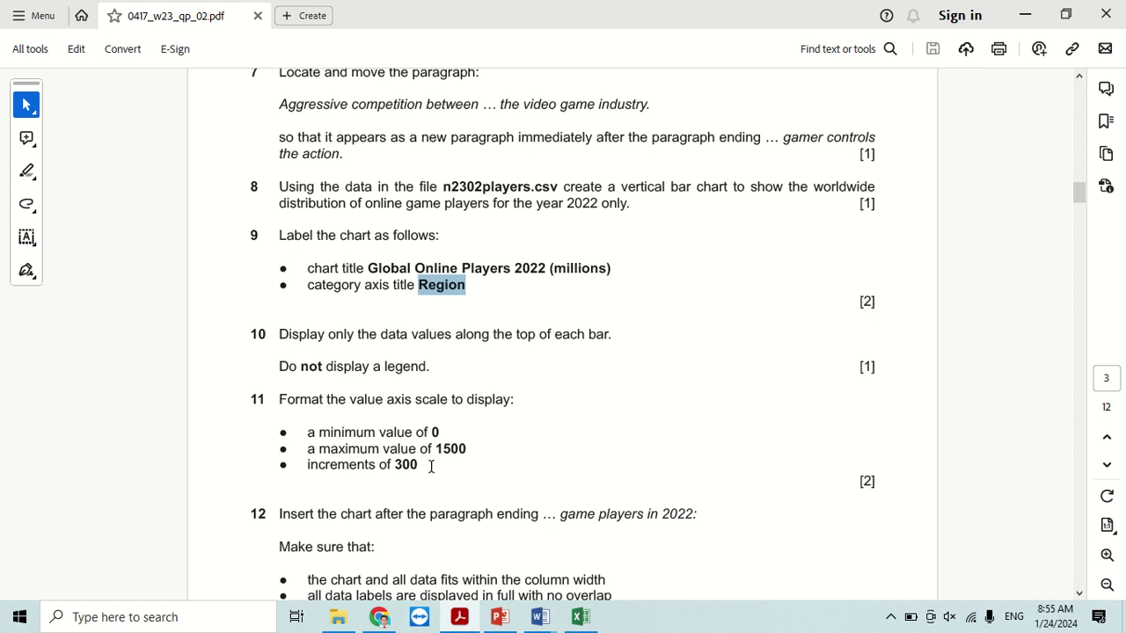
{"action": "key", "text": "alt+Tab"}
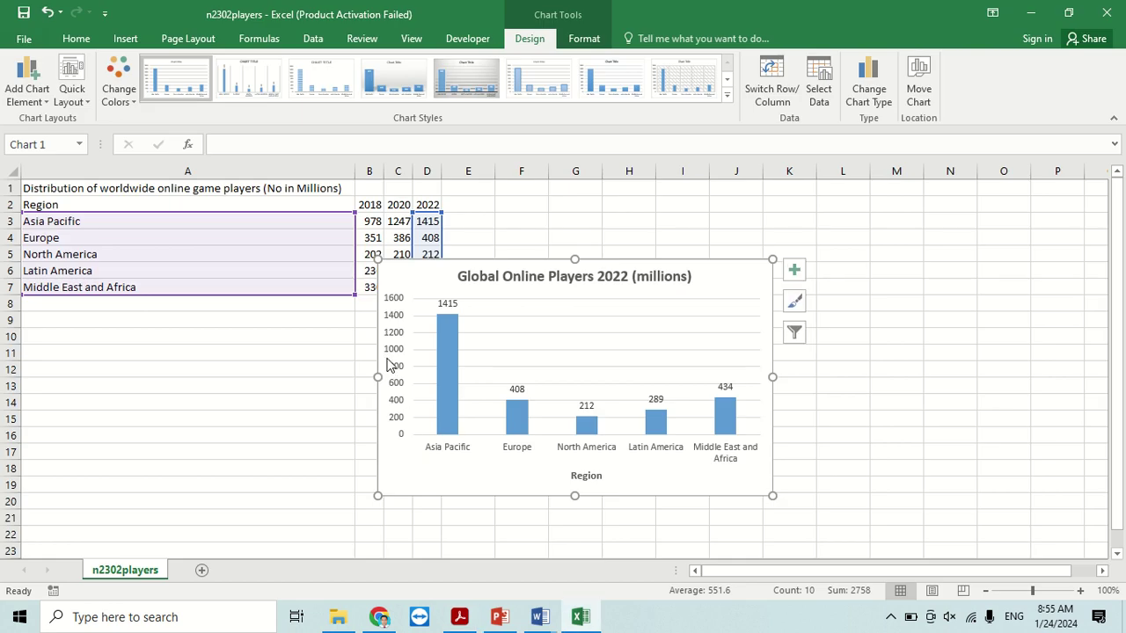
- Format the value axis with a maximum of 1500 and a major unit of 300
{"action": "left_click", "coordinate": [390, 352]}
{"action": "right_click", "coordinate": [392, 352]}
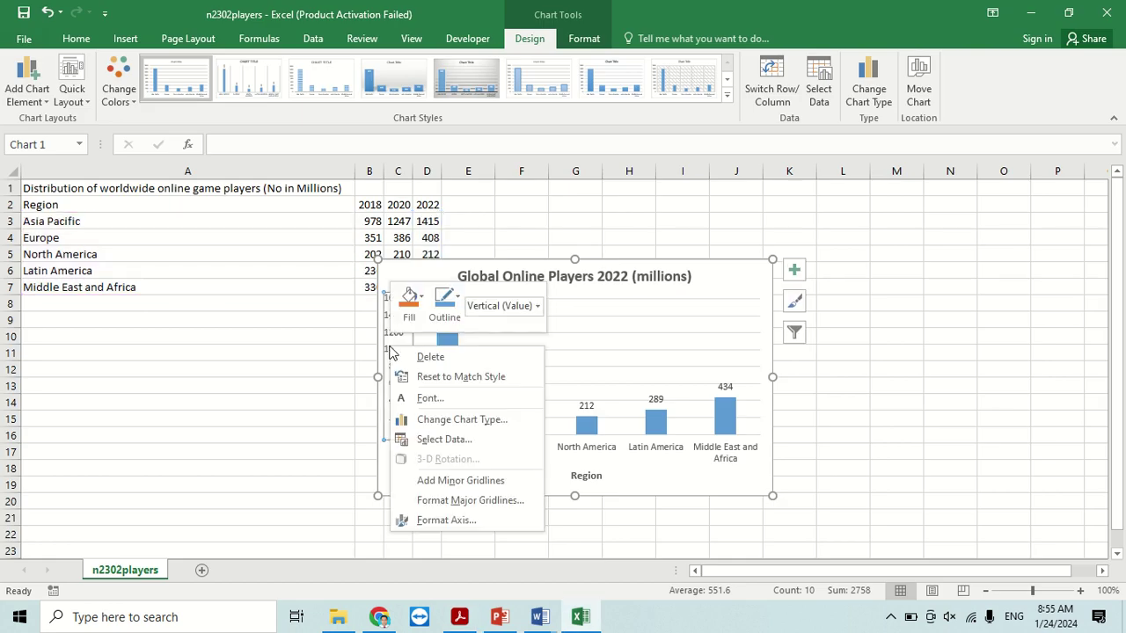
{"action": "left_click", "coordinate": [453, 520]}
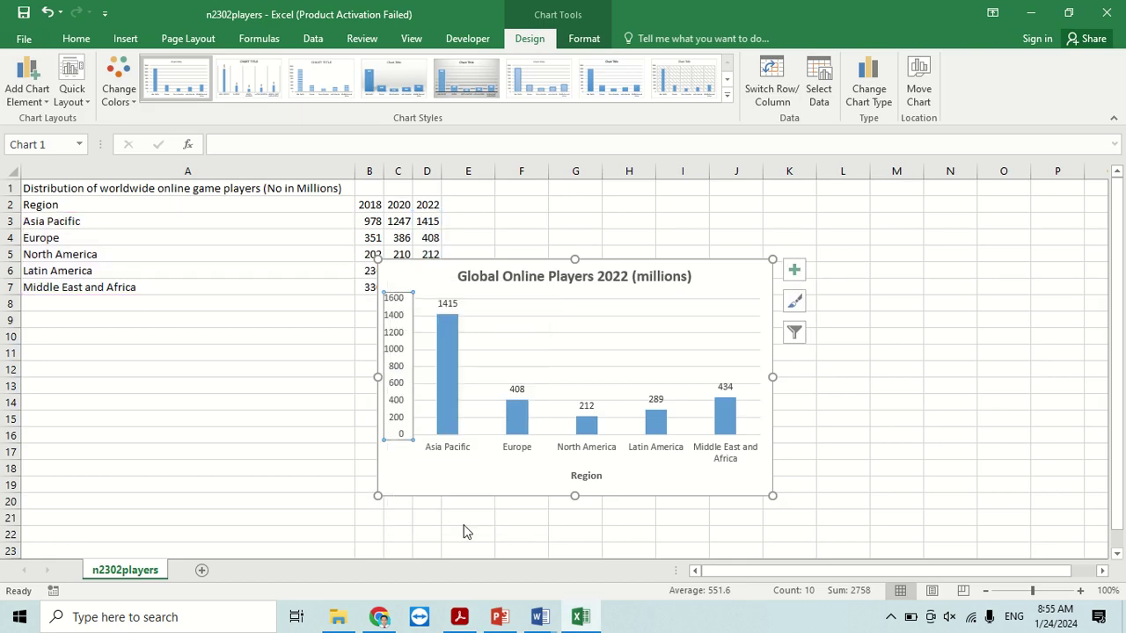
{"action": "key", "text": "alt+Tab"}
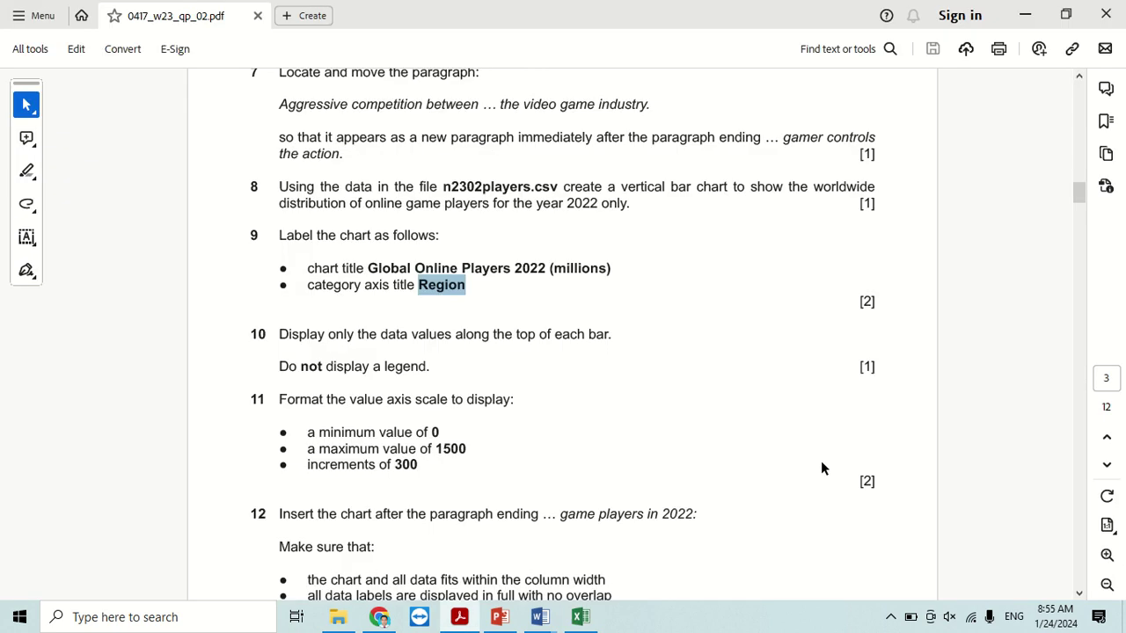
{"action": "key", "text": "alt+Tab"}
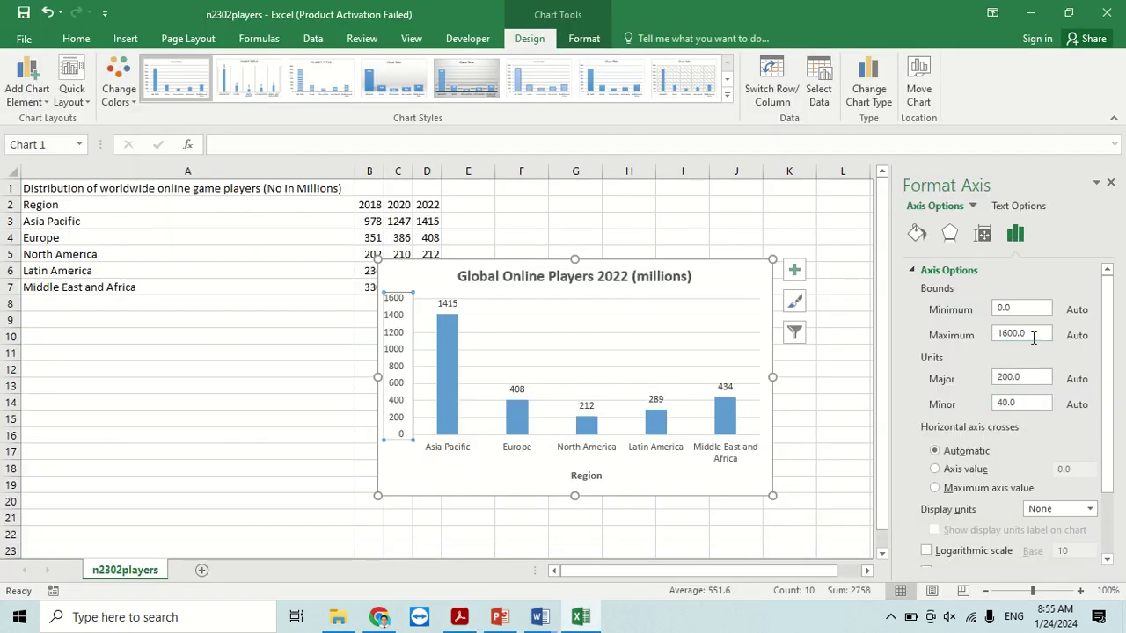
{"action": "left_click_drag", "start_coordinate": [1036, 332], "coordinate": [972, 336]}
{"action": "type", "text": "1500"}
{"action": "left_click_drag", "start_coordinate": [1031, 377], "coordinate": [960, 378]}
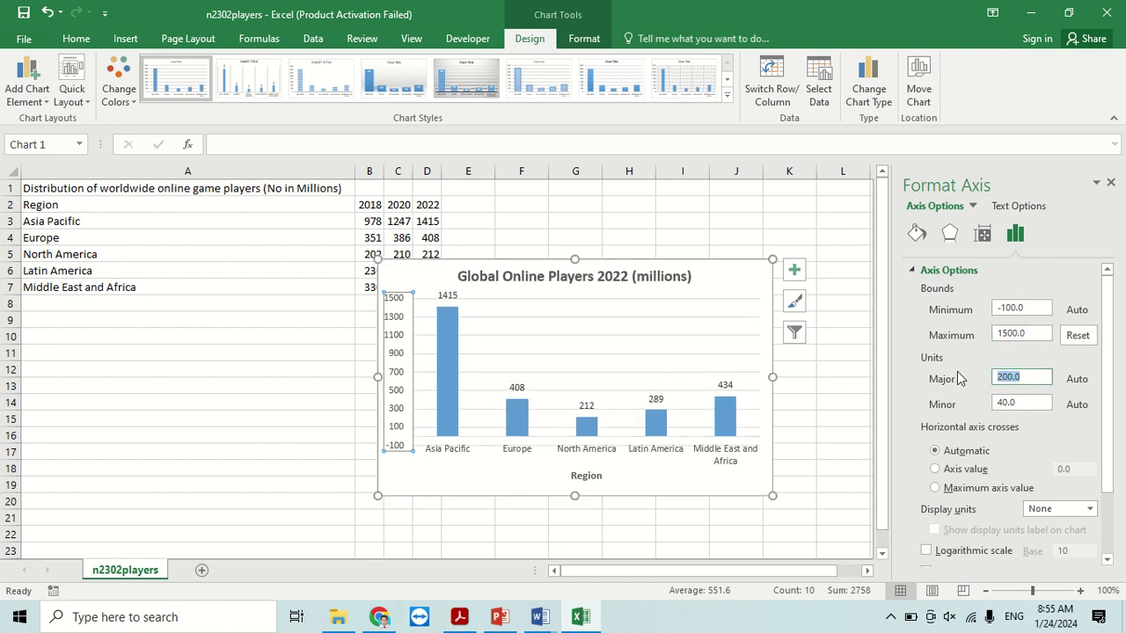
{"action": "type", "text": "300"}
{"action": "left_click", "coordinate": [810, 448]}
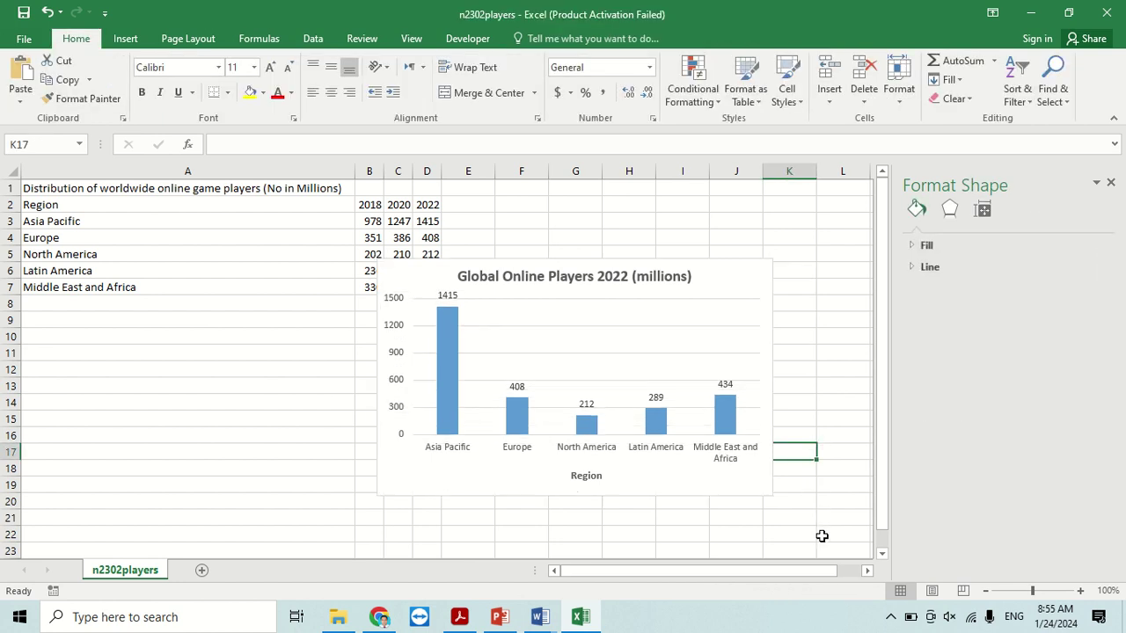
- After reviewing the task sheet, copy the whole chart area for the report
{"action": "key", "text": "alt+Tab"}
{"action": "scroll", "coordinate": [377, 444], "scroll_direction": "down", "scroll_amount": 1}
{"action": "scroll", "coordinate": [376, 443], "scroll_direction": "down", "scroll_amount": 2}
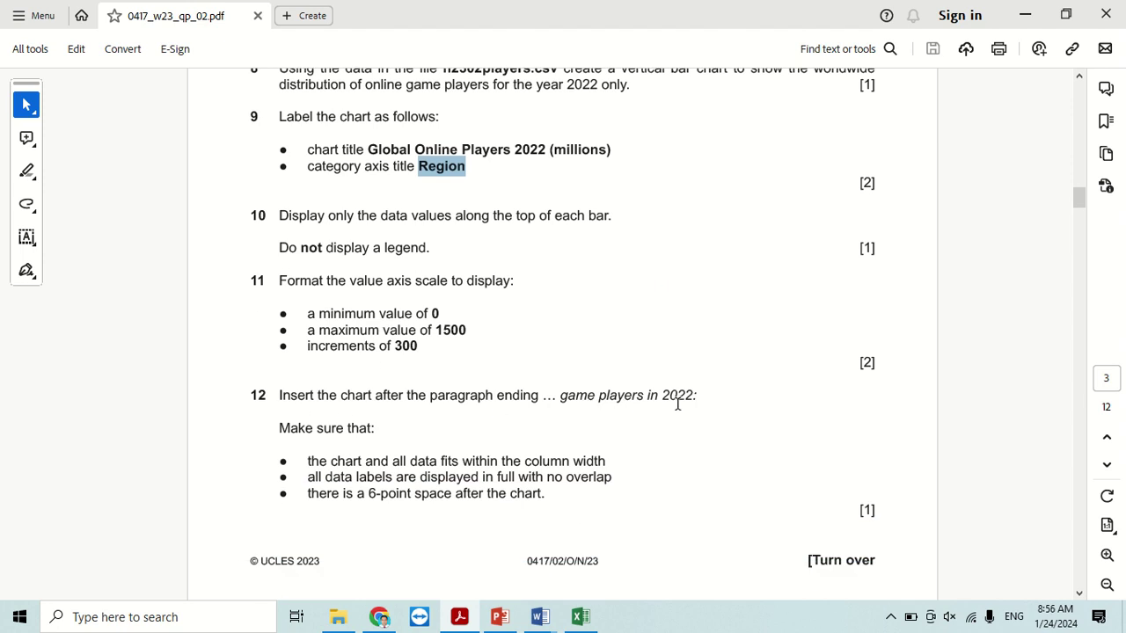
{"action": "key", "text": "alt+Tab"}
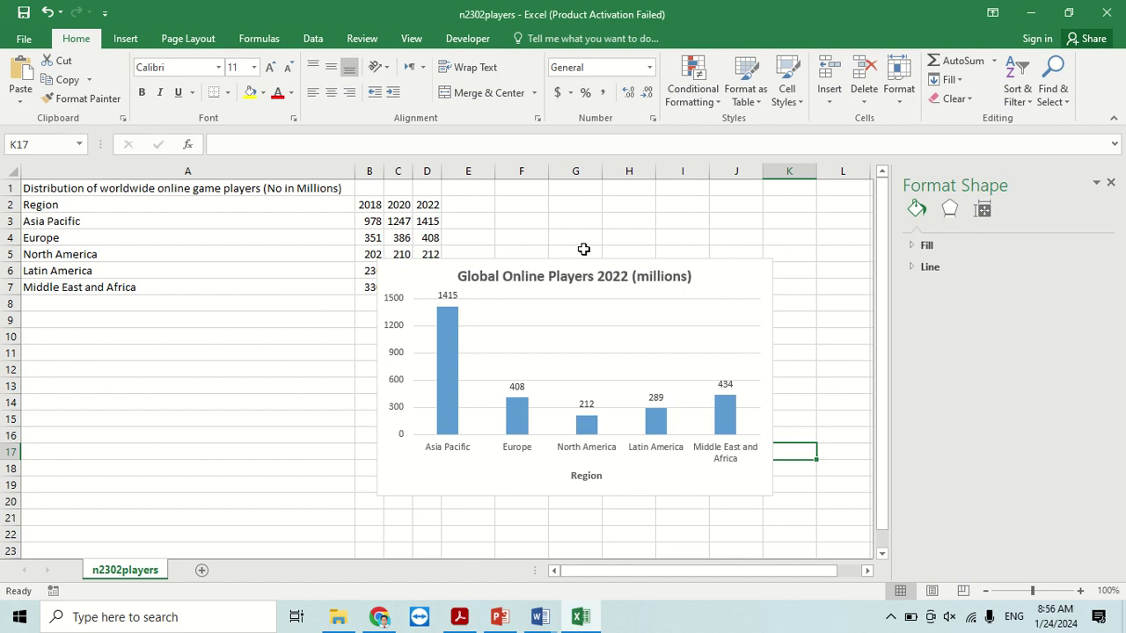
{"action": "left_click", "coordinate": [583, 264]}
{"action": "right_click", "coordinate": [583, 263]}
{"action": "left_click", "coordinate": [394, 269]}
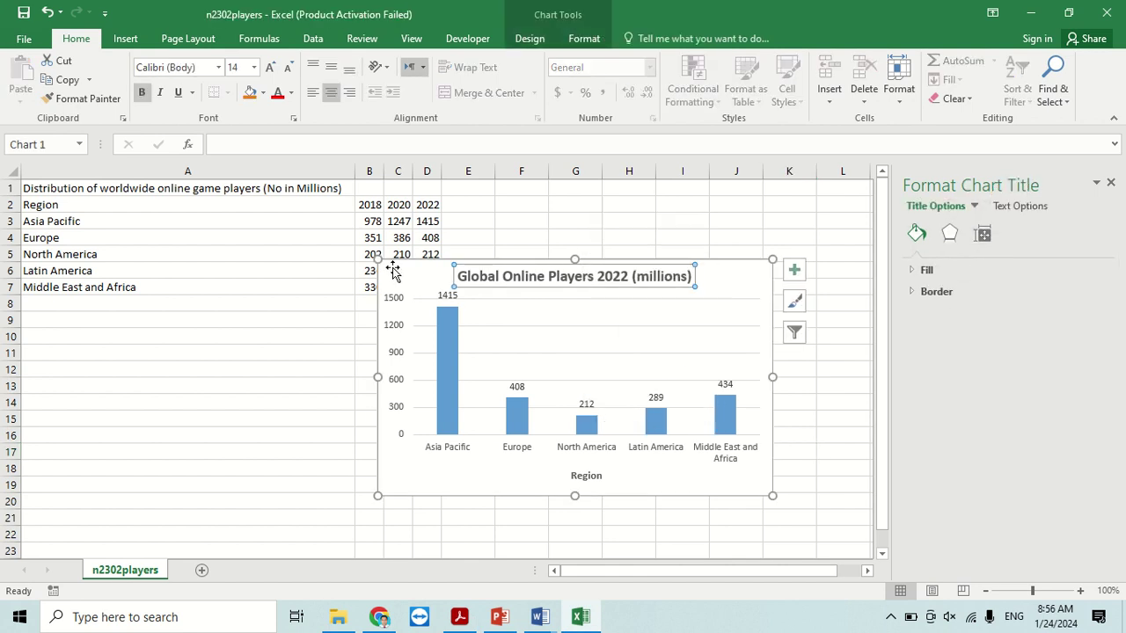
{"action": "right_click", "coordinate": [394, 270]}
{"action": "left_click", "coordinate": [429, 276]}
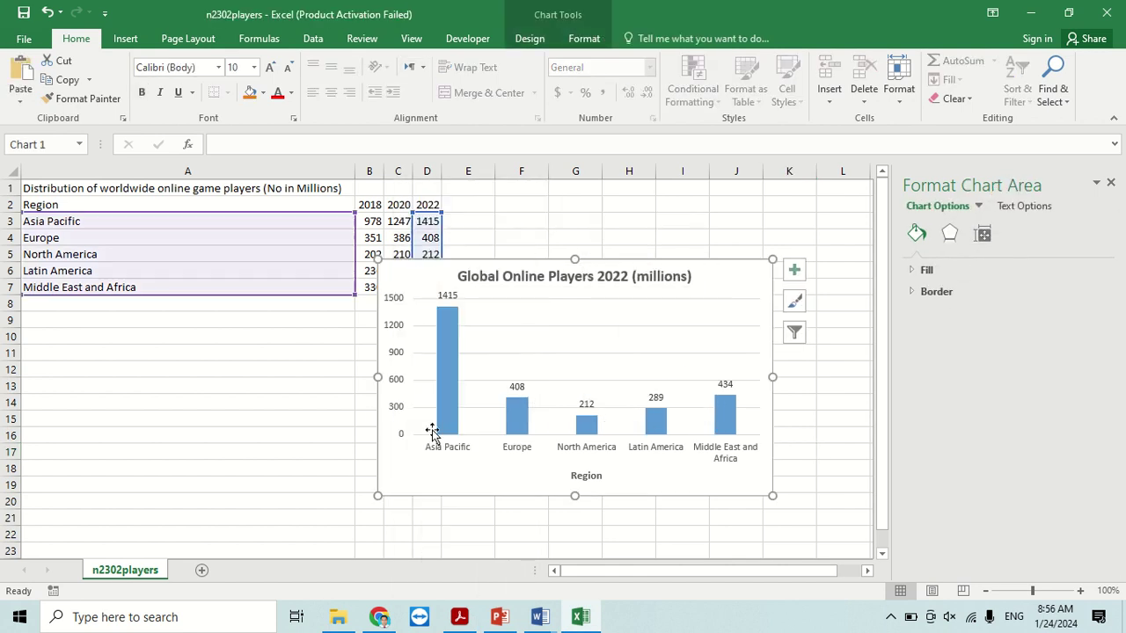
- Paste the chart in VGREVIEW right after the paragraph ending 'players in 2022:'
{"action": "mouse_move", "coordinate": [537, 621]}
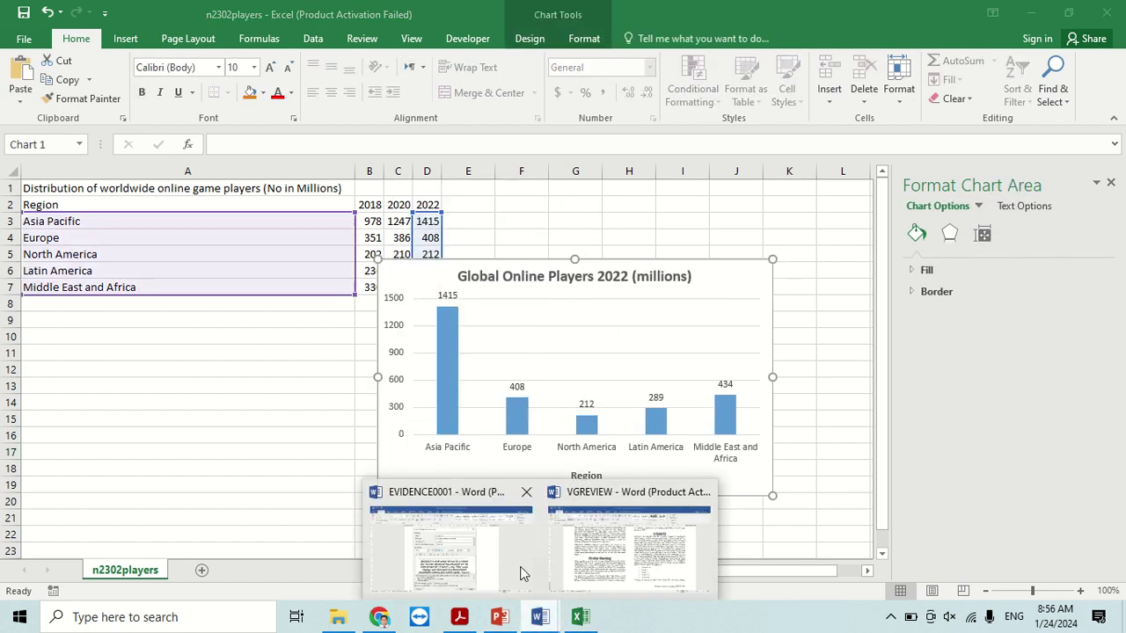
{"action": "left_click", "coordinate": [607, 554]}
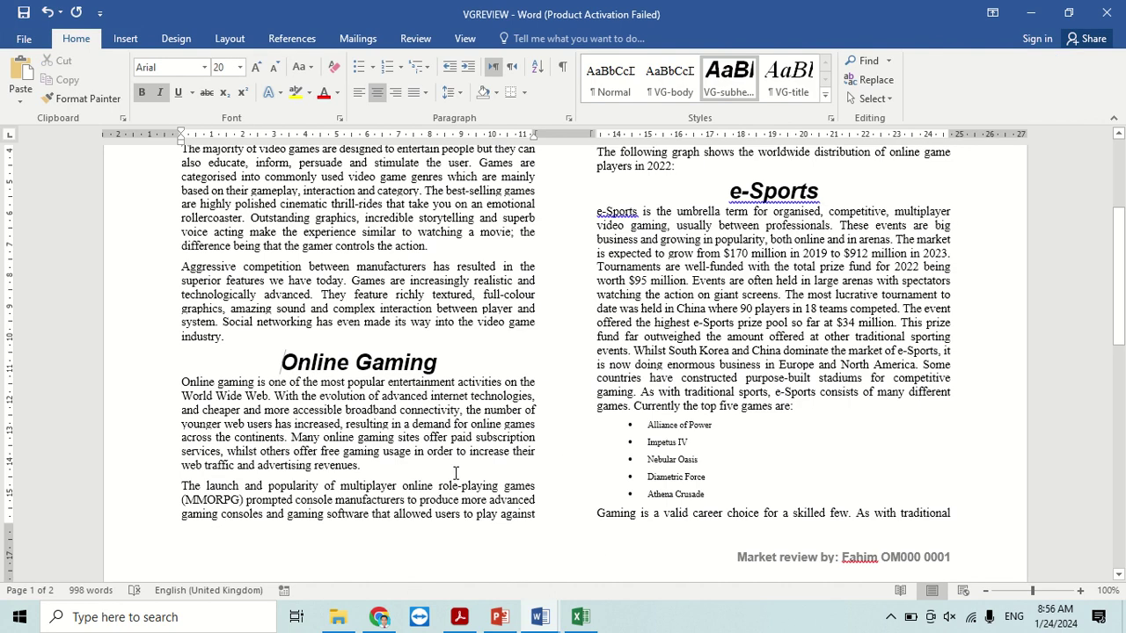
{"action": "scroll", "coordinate": [455, 475], "scroll_direction": "up", "scroll_amount": 2}
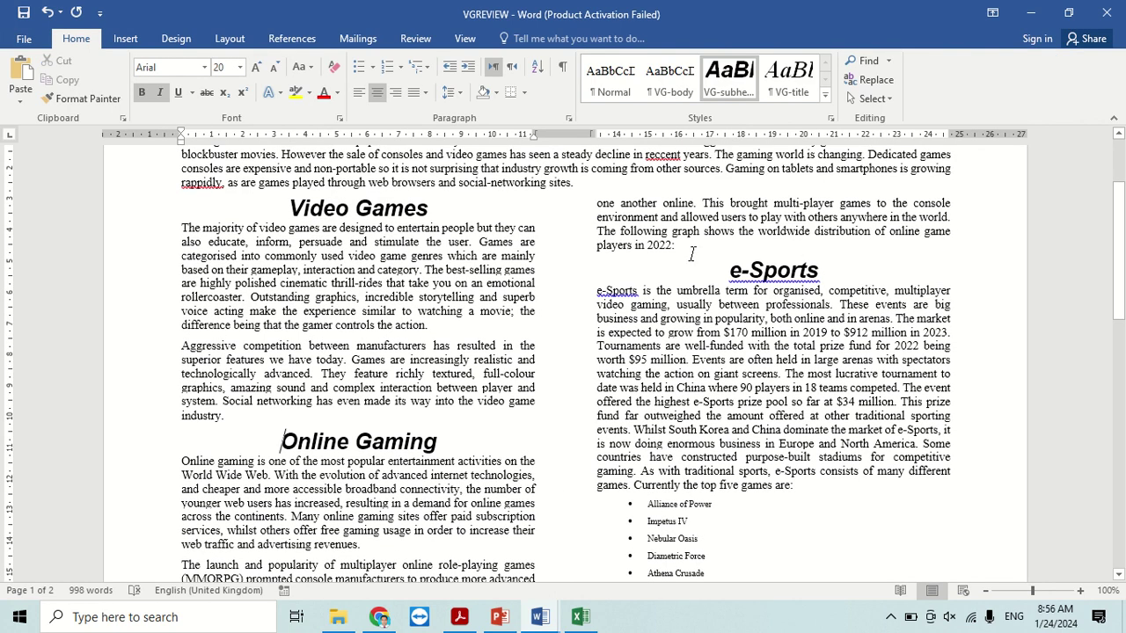
{"action": "left_click", "coordinate": [691, 254]}
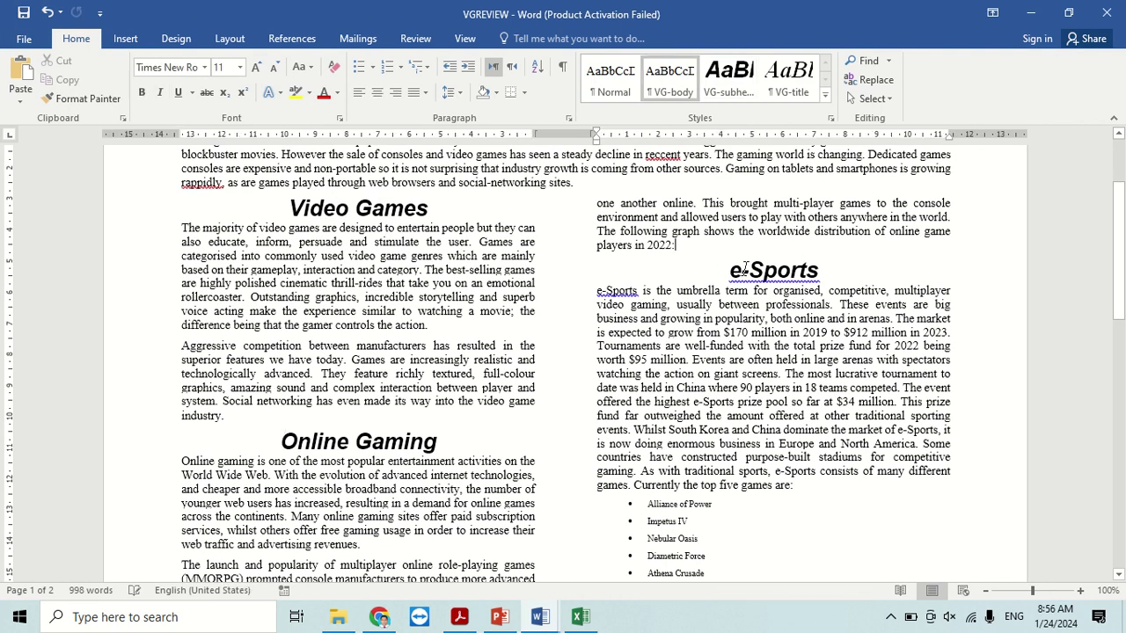
{"action": "key", "text": "ctrl+v"}
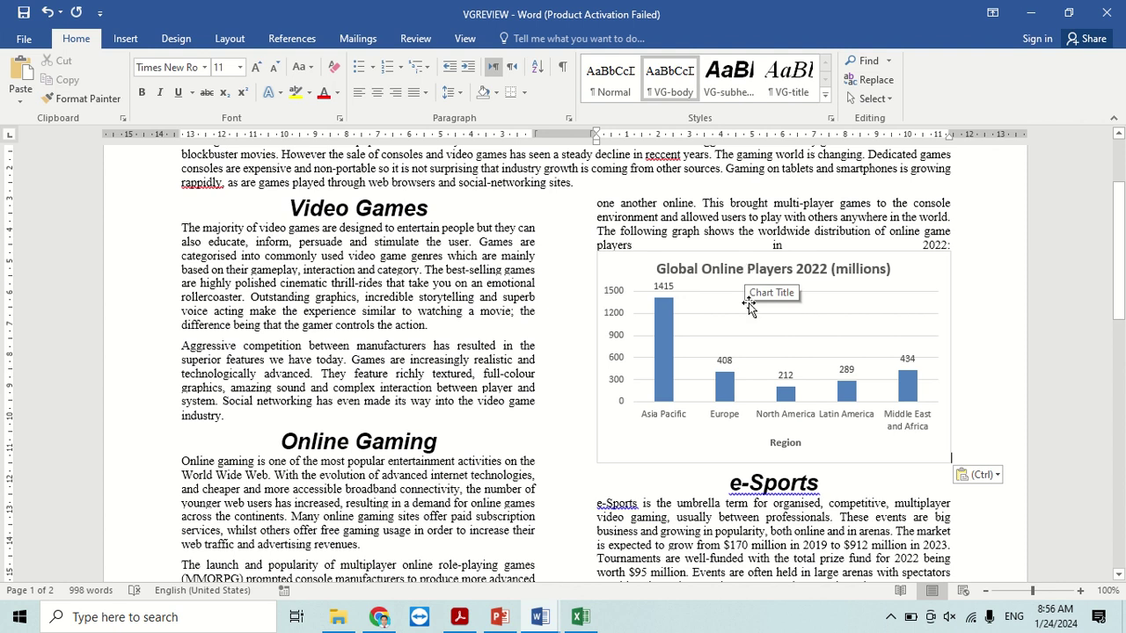
- Scroll through the exam question paper to read the next task
{"action": "key", "text": "alt+Tab"}
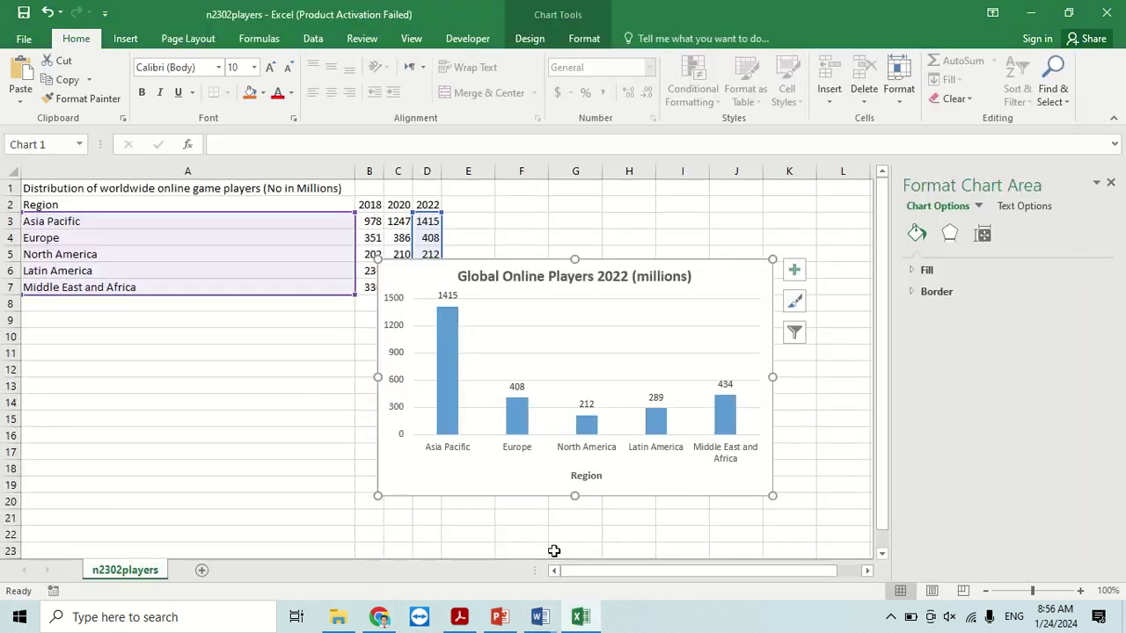
{"action": "mouse_move", "coordinate": [540, 617]}
{"action": "mouse_move", "coordinate": [475, 557]}
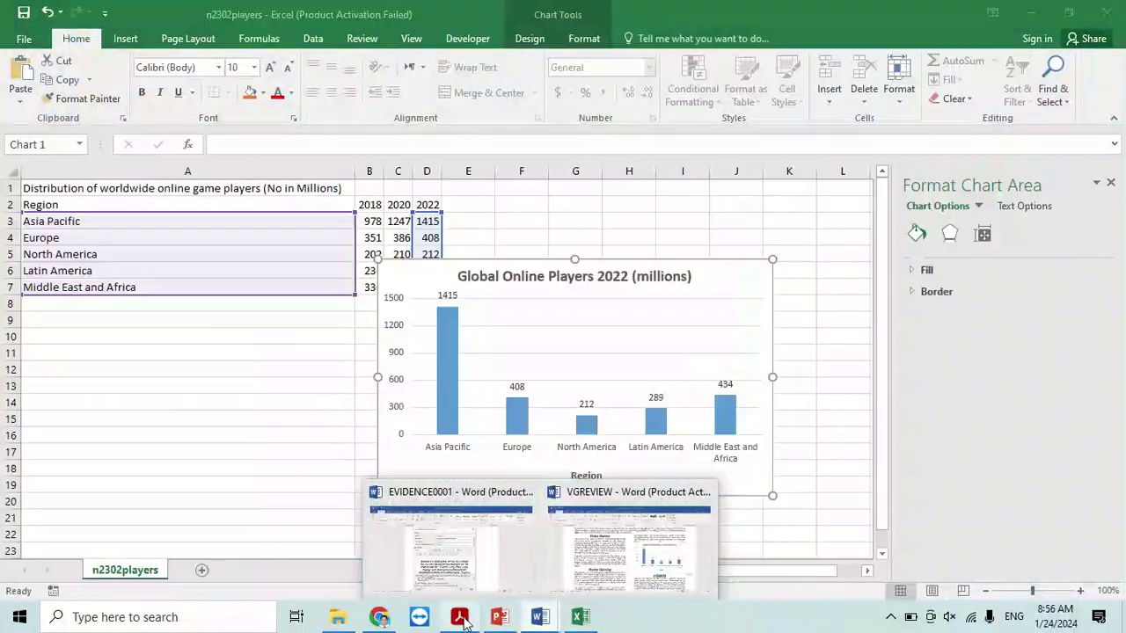
{"action": "left_click", "coordinate": [459, 617]}
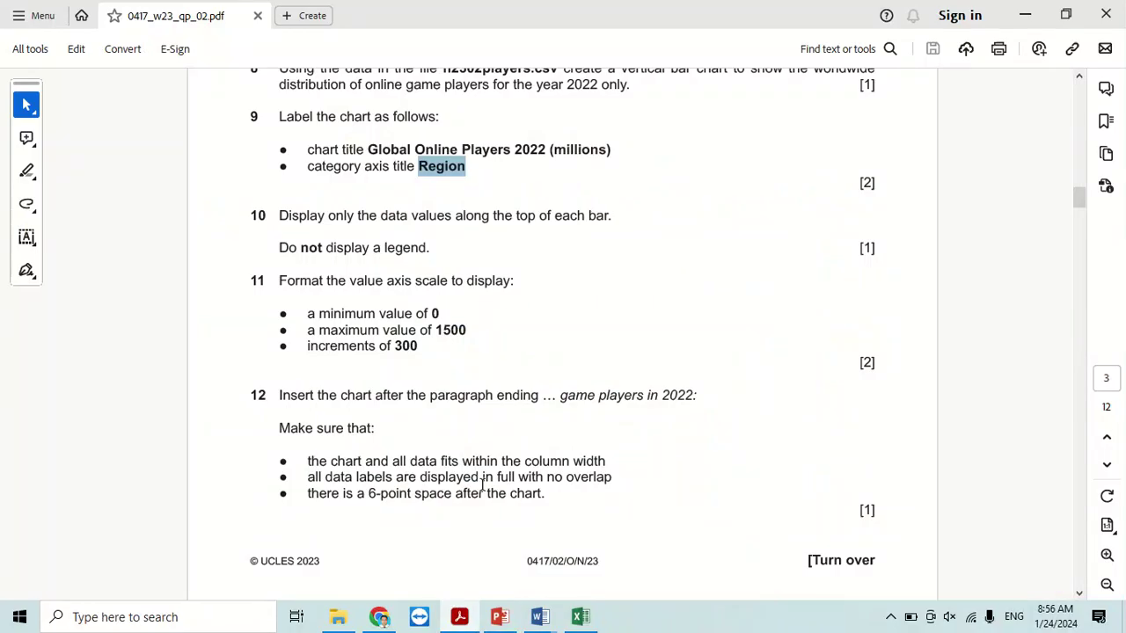
{"action": "scroll", "coordinate": [482, 486], "scroll_direction": "down", "scroll_amount": 3}
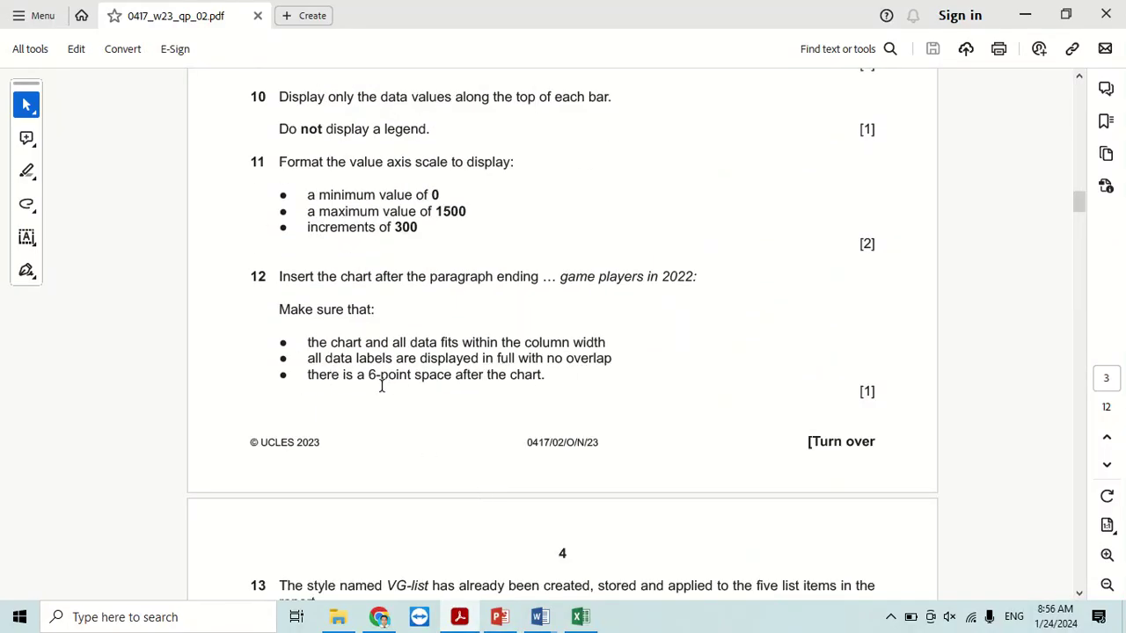
{"action": "scroll", "coordinate": [382, 378], "scroll_direction": "down", "scroll_amount": 1}
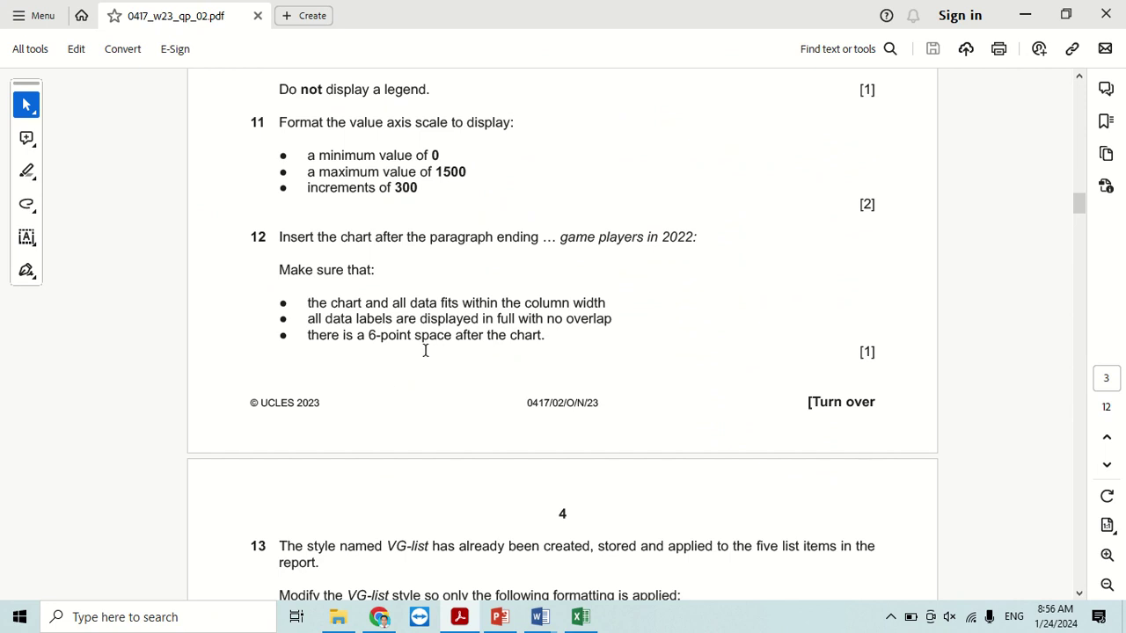
{"action": "key", "text": "alt+Tab"}
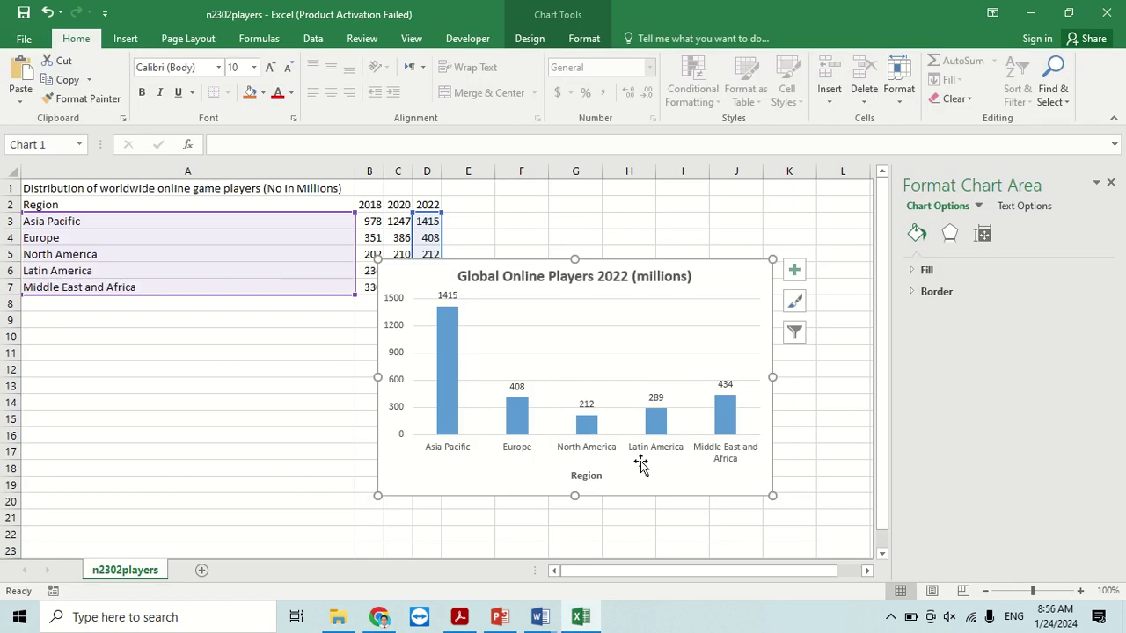
- Inspect the e-Sports heading and the pasted chart in VGREVIEW, then return to the question paper
{"action": "mouse_move", "coordinate": [542, 621]}
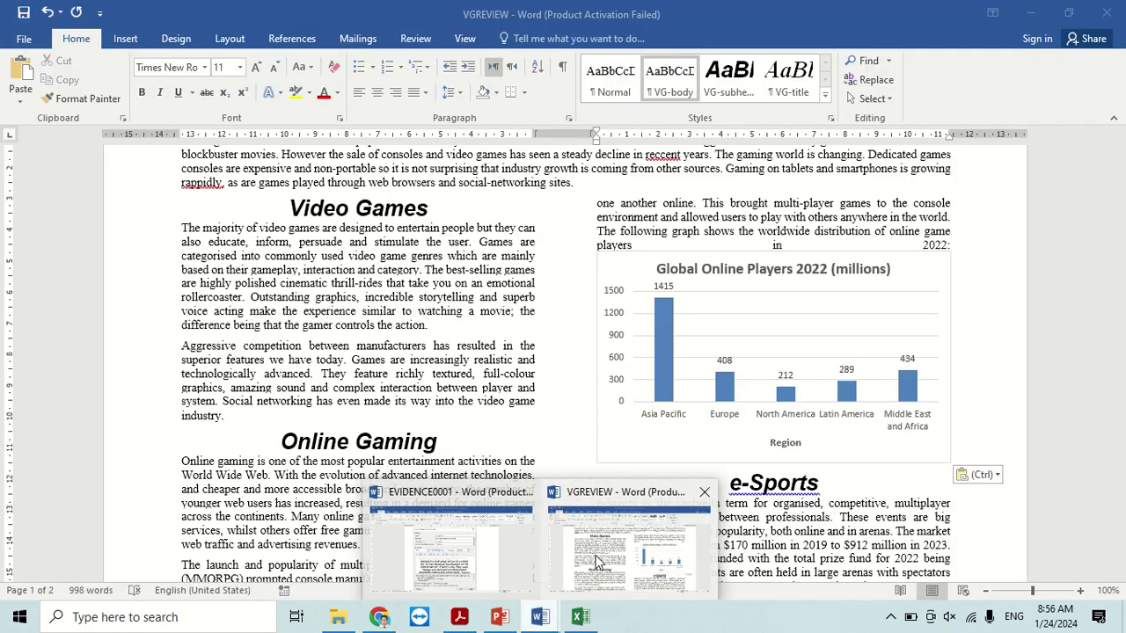
{"action": "left_click", "coordinate": [600, 560]}
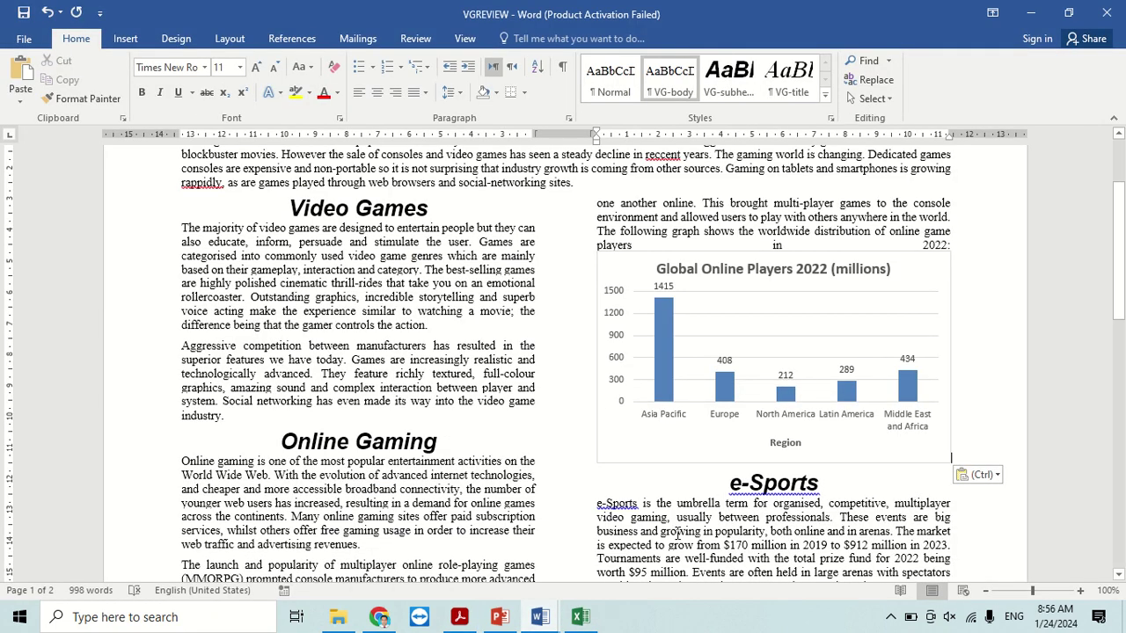
{"action": "left_click", "coordinate": [857, 473]}
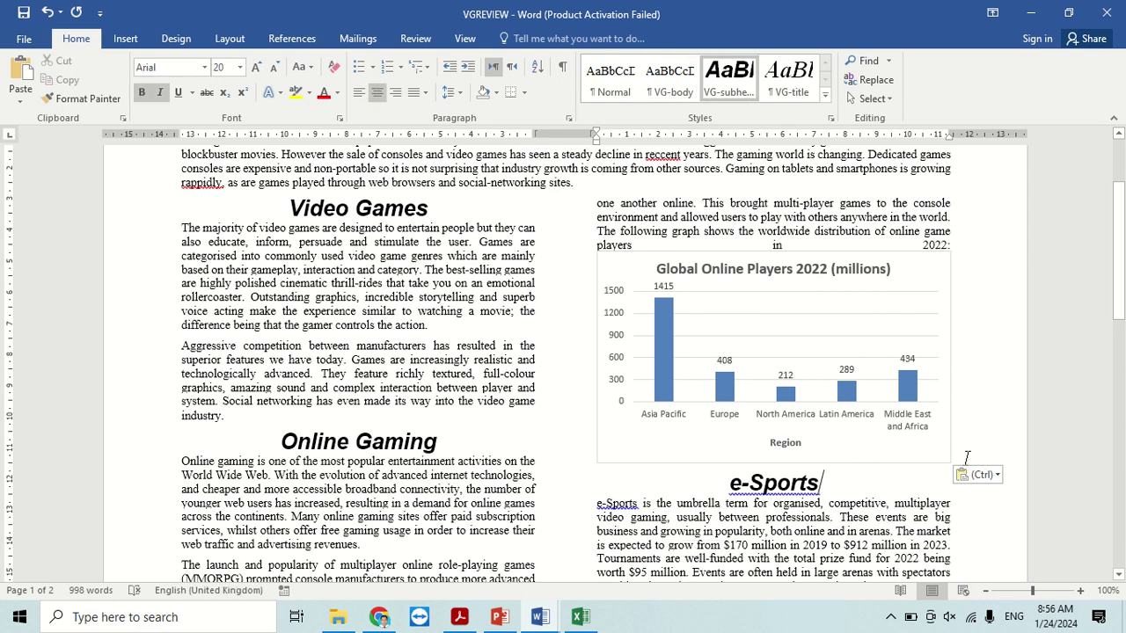
{"action": "left_click", "coordinate": [937, 459]}
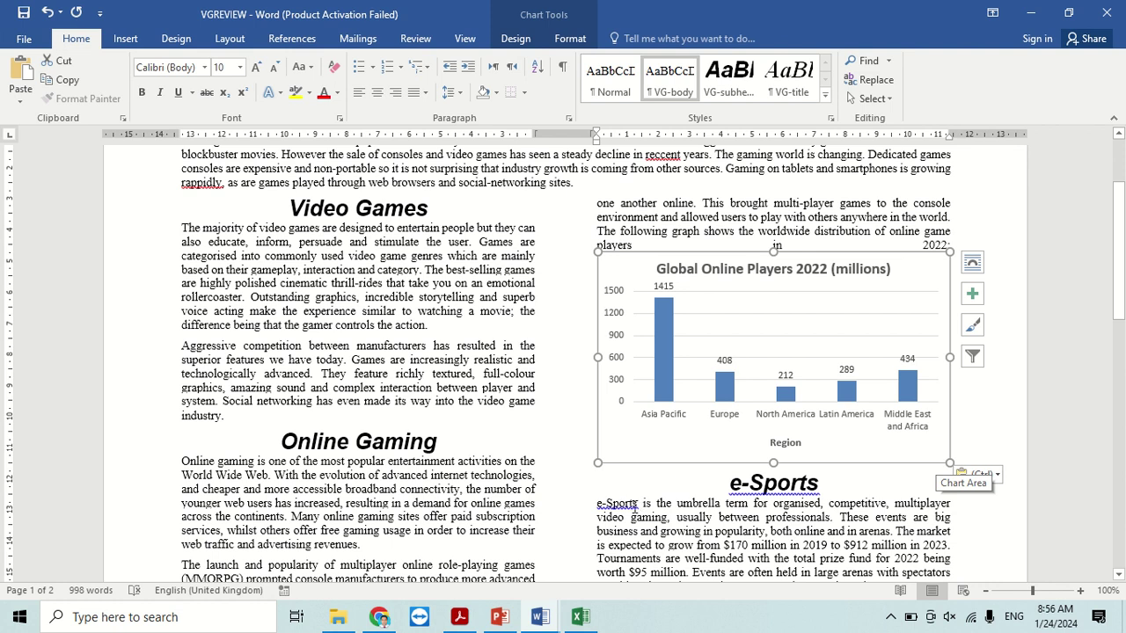
{"action": "scroll", "coordinate": [937, 459], "scroll_direction": "down", "scroll_amount": 2}
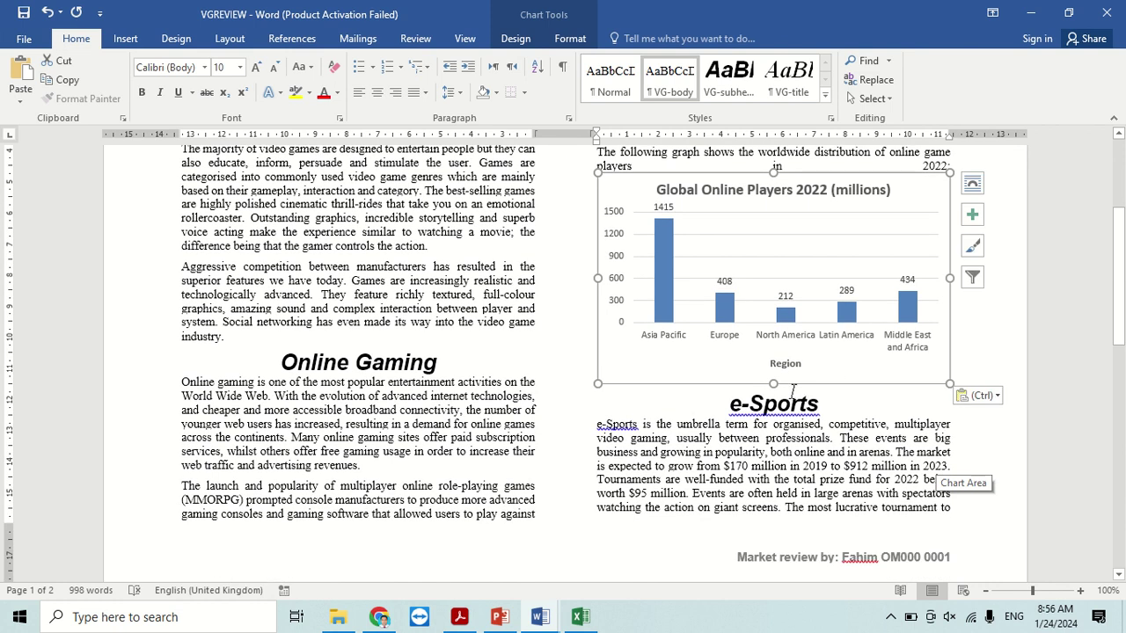
{"action": "left_click", "coordinate": [580, 617]}
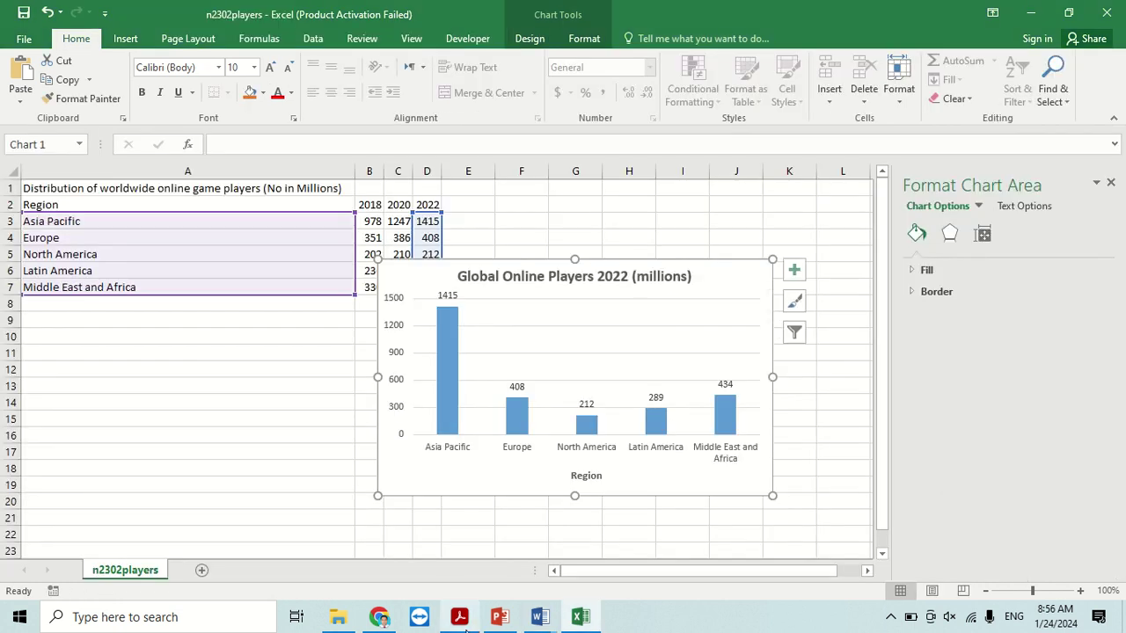
{"action": "left_click", "coordinate": [459, 617]}
- Copy the style name 'VG-list' from question 13's formatting table
{"action": "scroll", "coordinate": [366, 458], "scroll_direction": "down", "scroll_amount": 1}
{"action": "scroll", "coordinate": [362, 452], "scroll_direction": "down", "scroll_amount": 3}
{"action": "scroll", "coordinate": [326, 395], "scroll_direction": "down", "scroll_amount": 2}
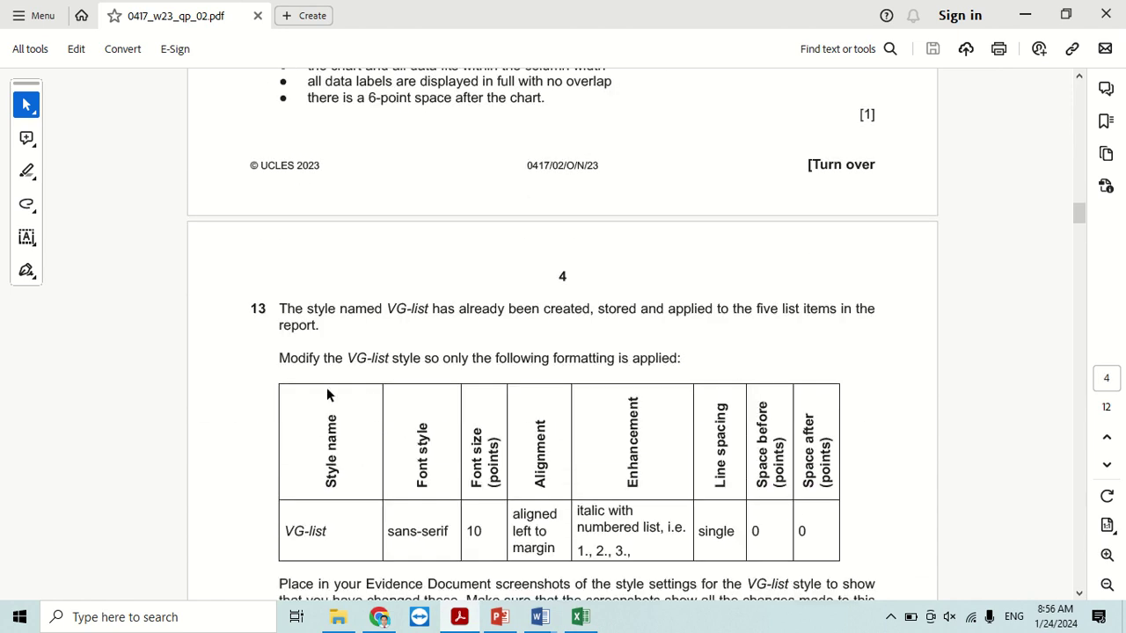
{"action": "scroll", "coordinate": [324, 362], "scroll_direction": "down", "scroll_amount": 1}
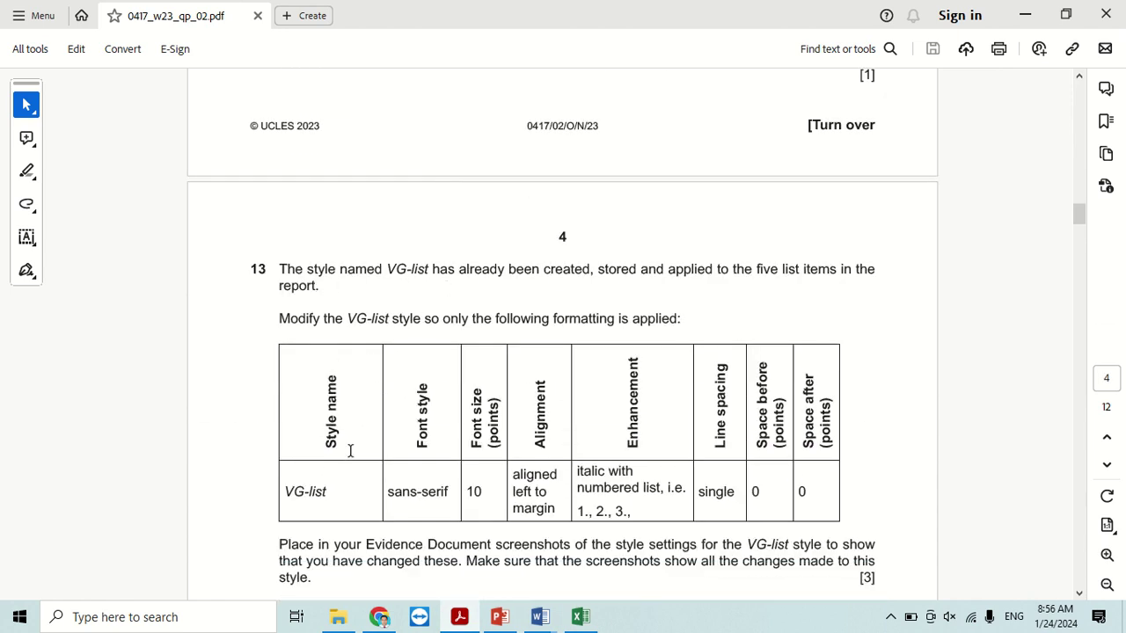
{"action": "left_click_drag", "start_coordinate": [328, 495], "coordinate": [285, 493]}
{"action": "right_click", "coordinate": [293, 491]}
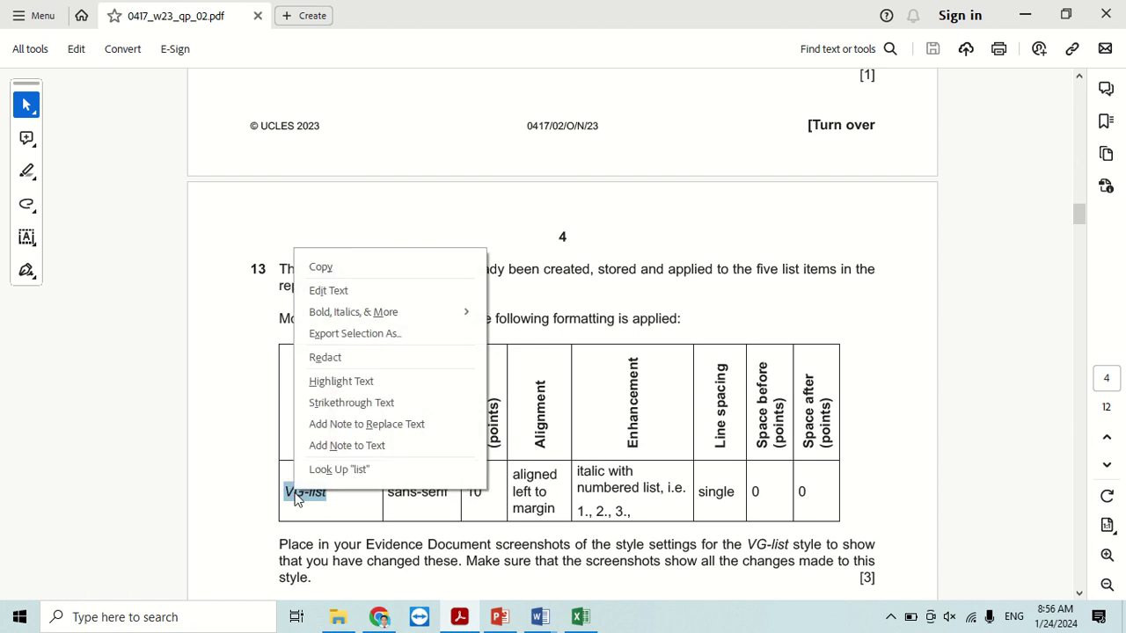
{"action": "left_click", "coordinate": [321, 266]}
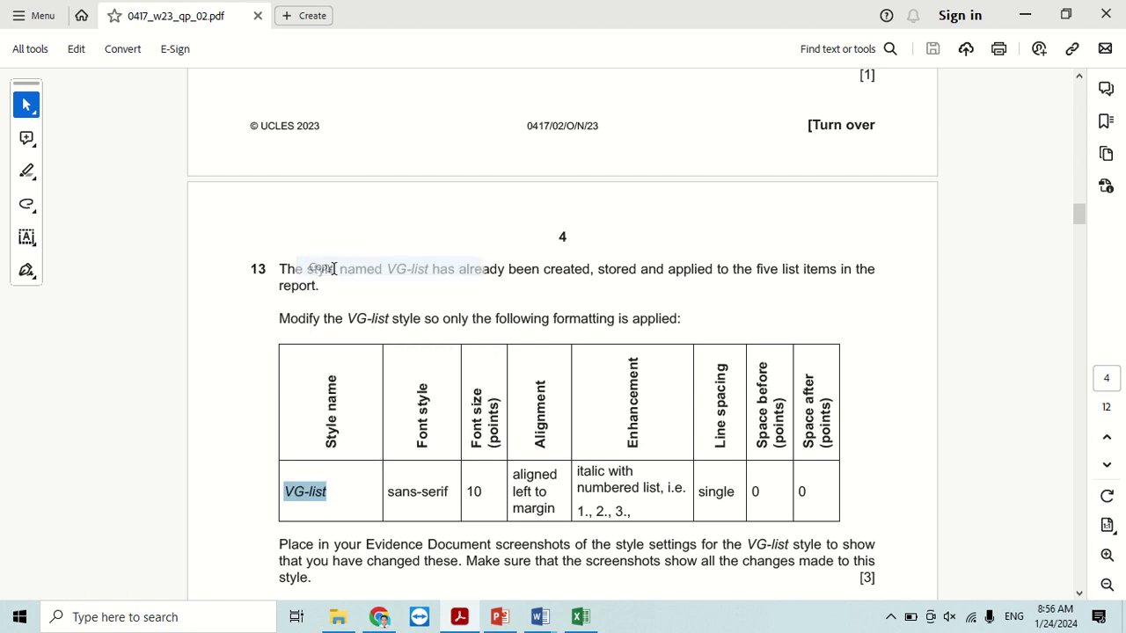
- Return to the VGREVIEW report and scroll down through it
{"action": "left_click", "coordinate": [539, 617]}
{"action": "scroll", "coordinate": [600, 528], "scroll_direction": "down", "scroll_amount": 3}
{"action": "scroll", "coordinate": [475, 519], "scroll_direction": "down", "scroll_amount": 7}
{"action": "scroll", "coordinate": [369, 510], "scroll_direction": "down", "scroll_amount": 5}
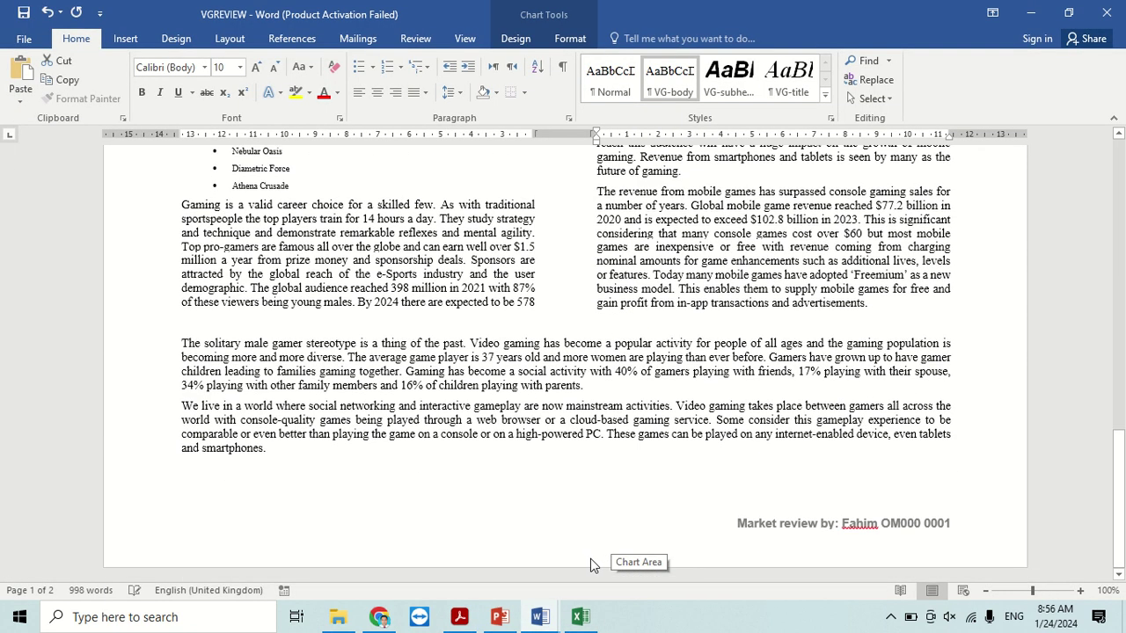
- Select the five bulleted game titles, choose Create a Style, and recheck the VG-list table
{"action": "left_click", "coordinate": [285, 452]}
{"action": "scroll", "coordinate": [306, 502], "scroll_direction": "up", "scroll_amount": 2}
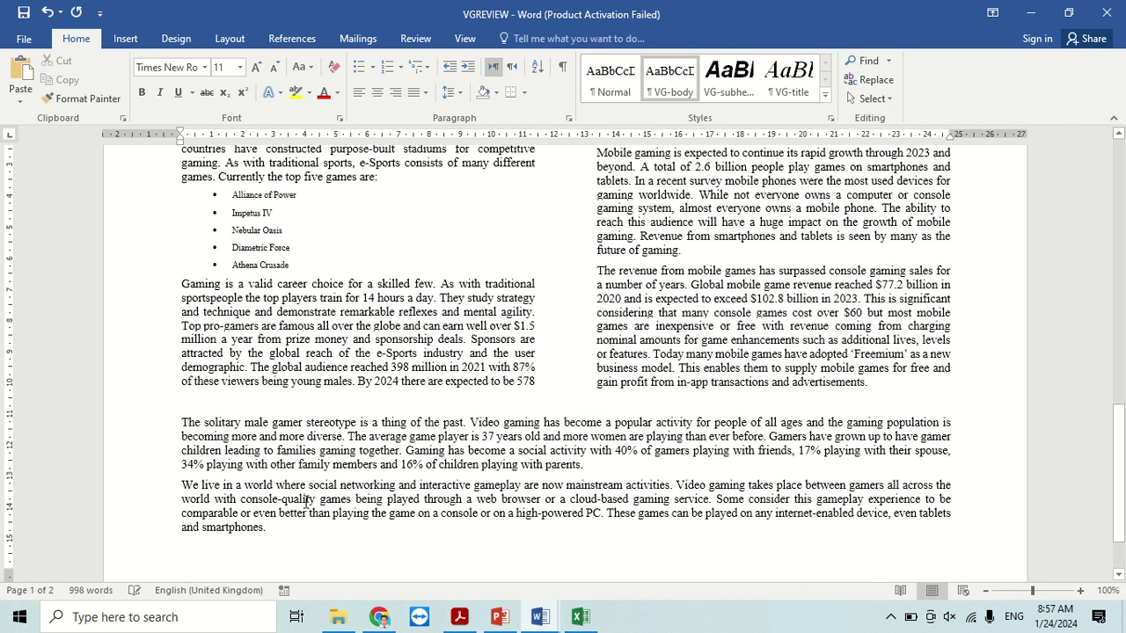
{"action": "left_click_drag", "start_coordinate": [290, 265], "coordinate": [232, 195]}
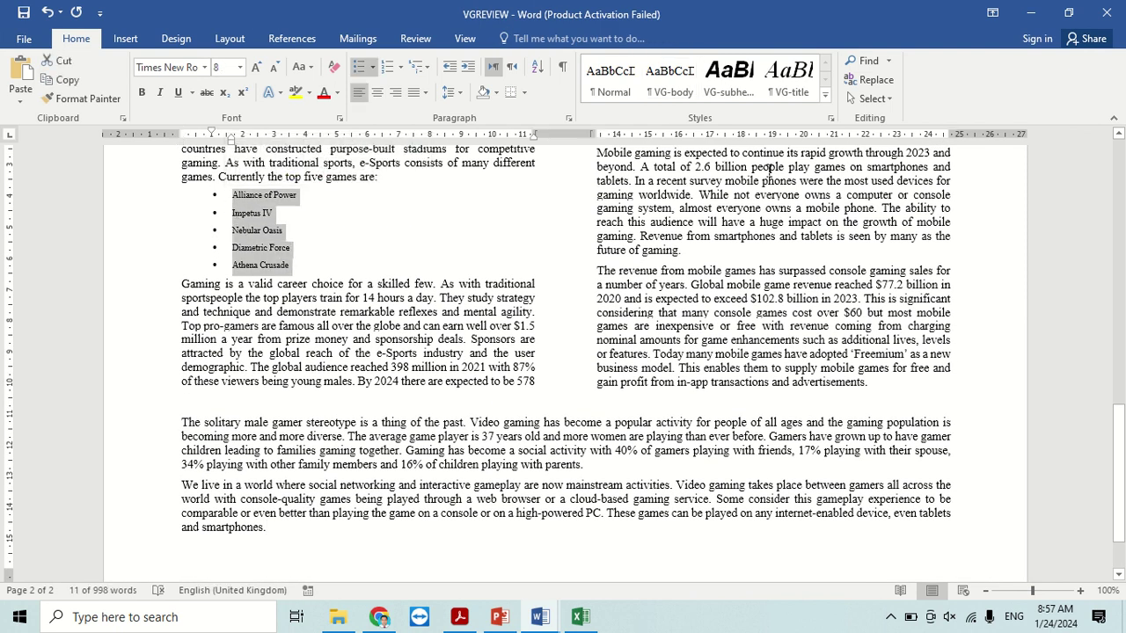
{"action": "left_click", "coordinate": [825, 93]}
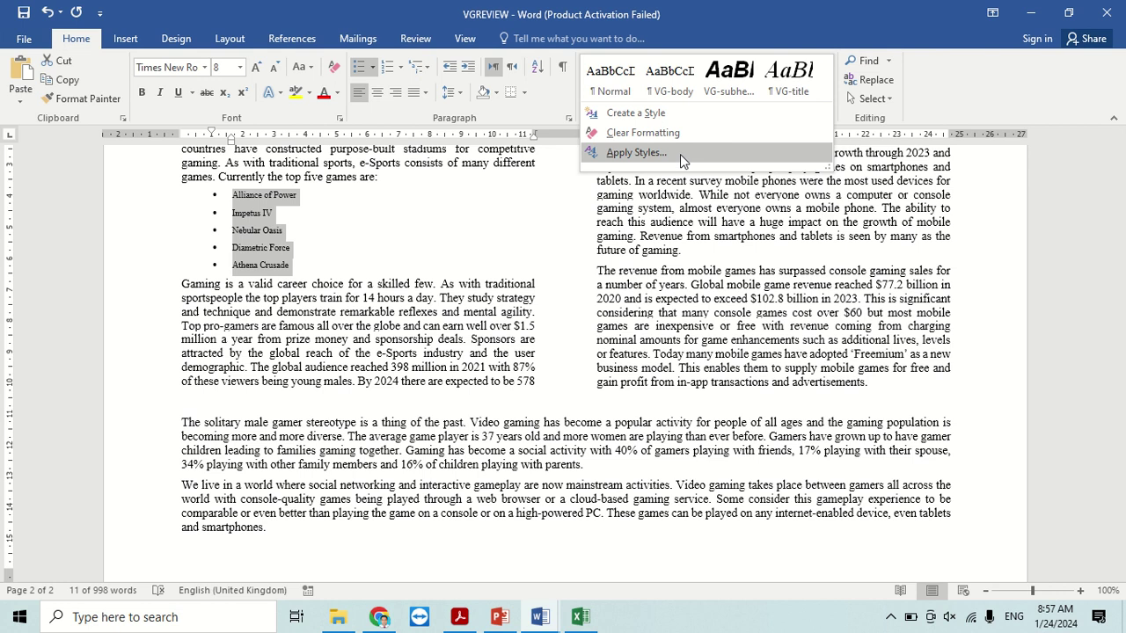
{"action": "left_click", "coordinate": [682, 115]}
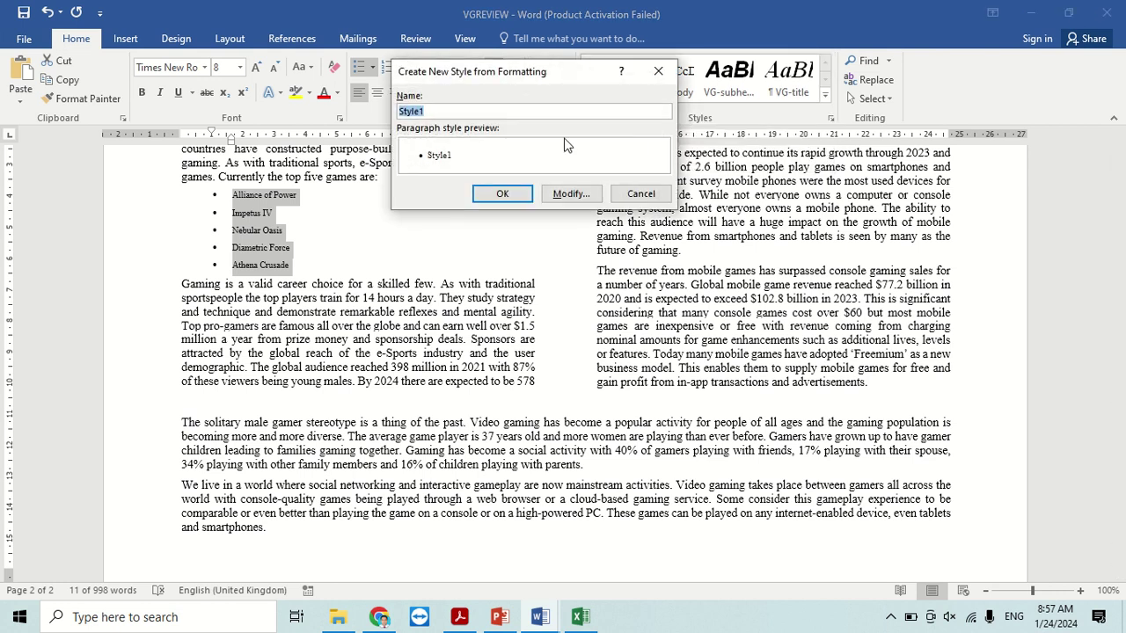
{"action": "key", "text": "alt+Tab"}
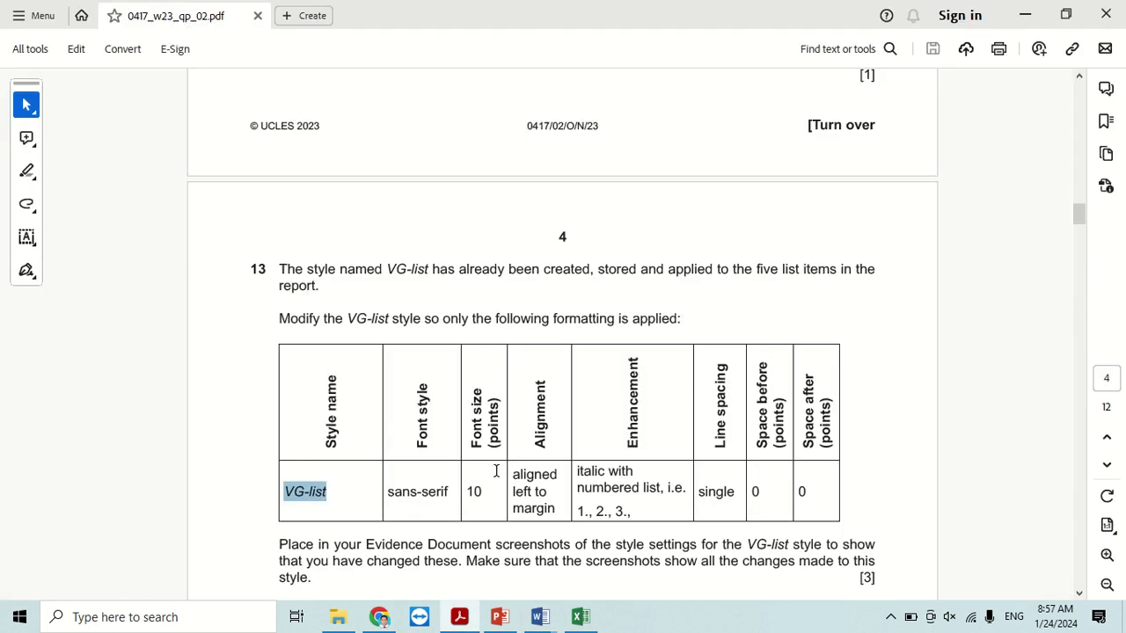
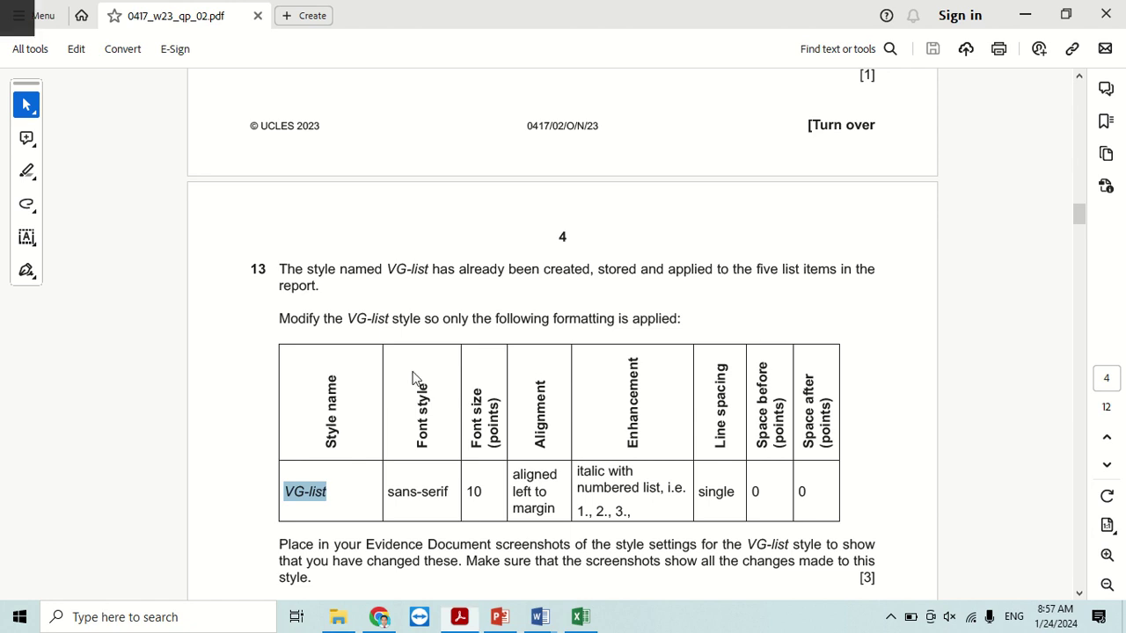
- Dismiss the new style window and open the Styles pane listing VG-list
{"action": "key", "text": "alt+Tab"}
{"action": "left_click", "coordinate": [639, 195]}
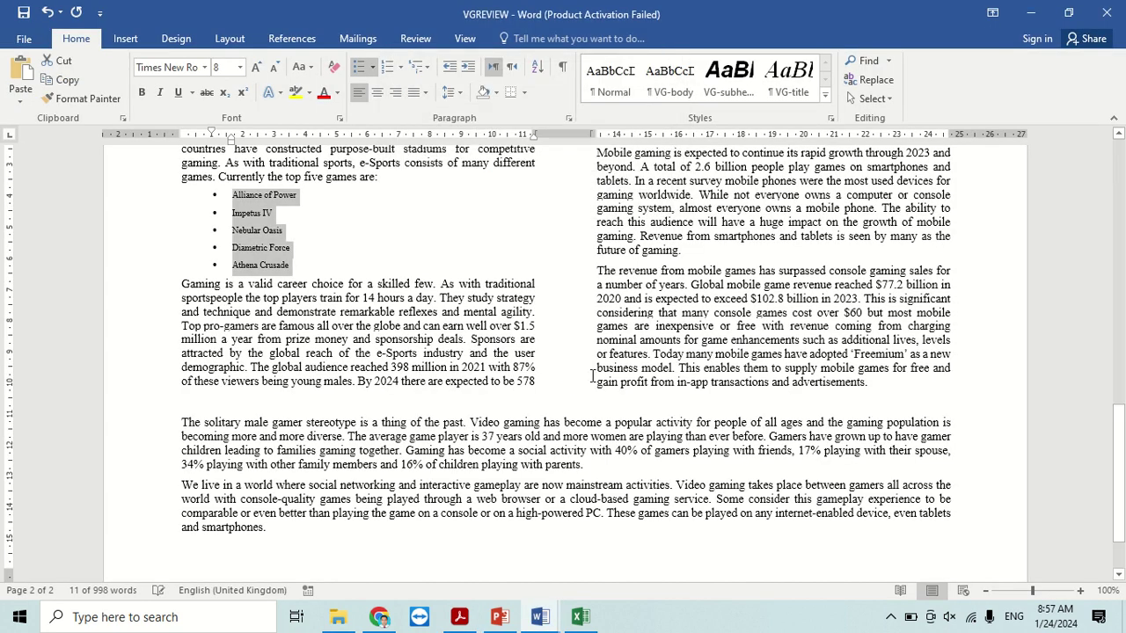
{"action": "left_click", "coordinate": [825, 93]}
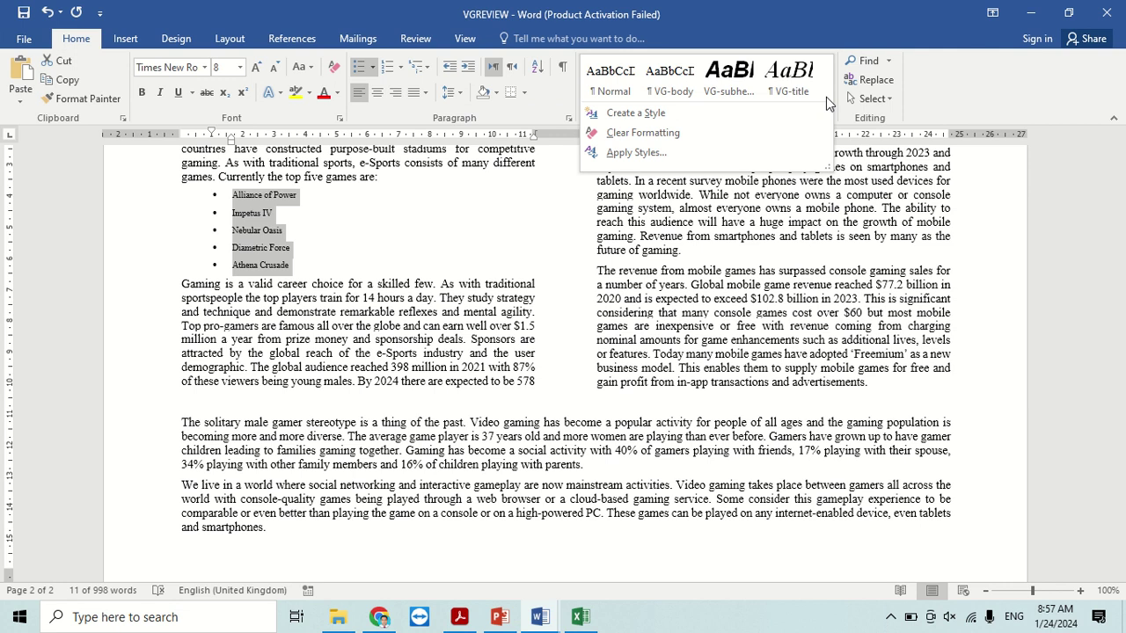
{"action": "key", "text": "Escape"}
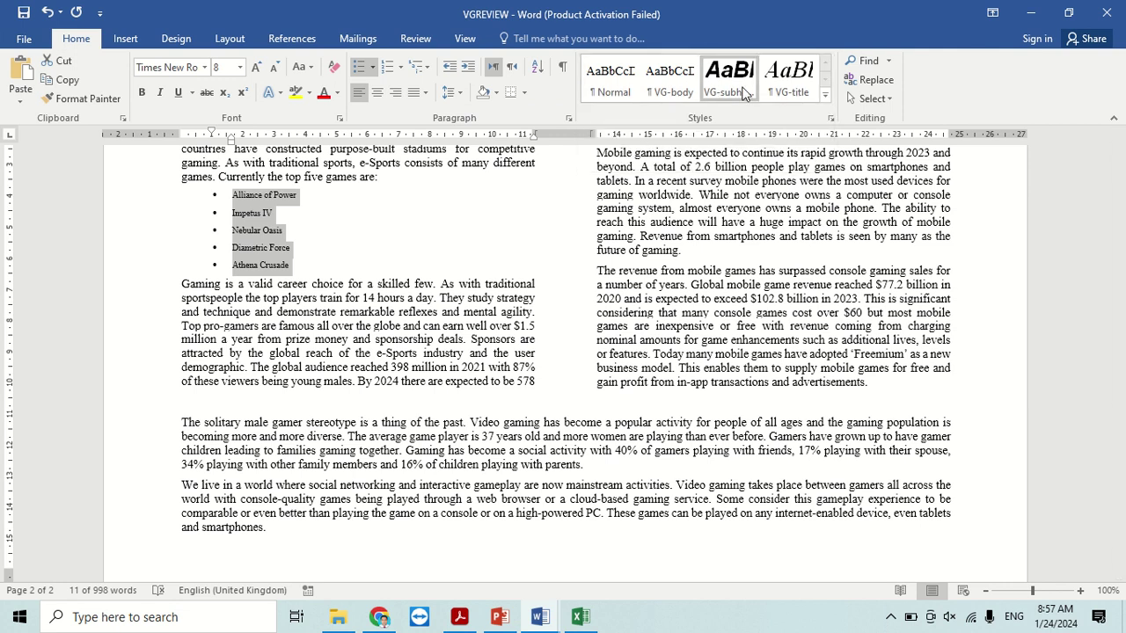
{"action": "left_click", "coordinate": [831, 117]}
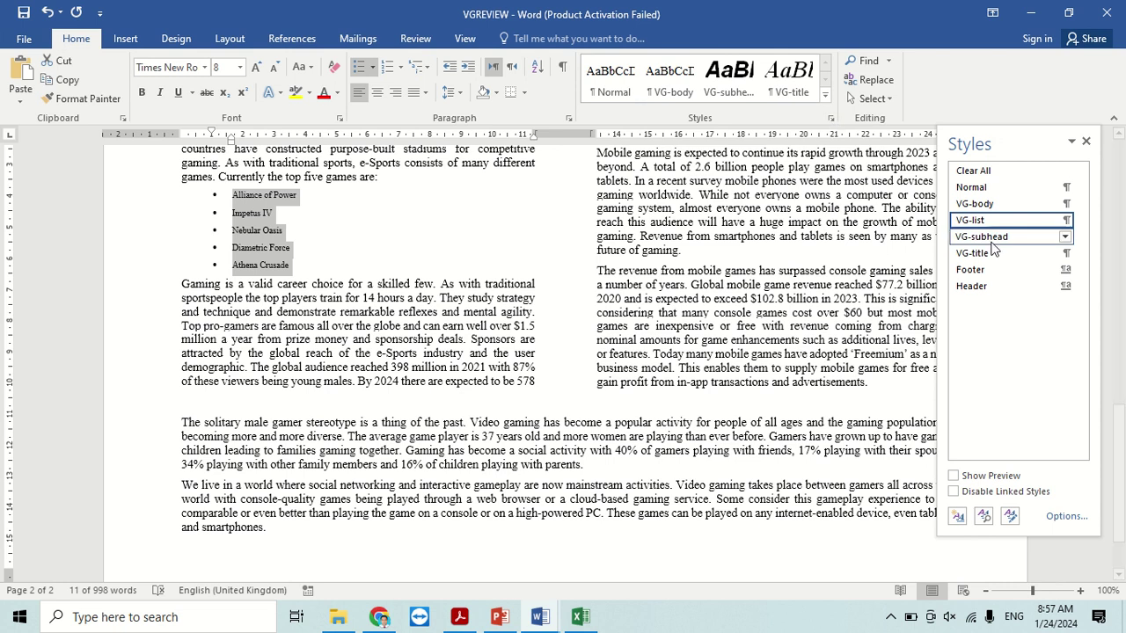
- Open the Modify Style dialog for VG-list after checking question 13's requirements
{"action": "right_click", "coordinate": [979, 226]}
{"action": "left_click", "coordinate": [924, 259]}
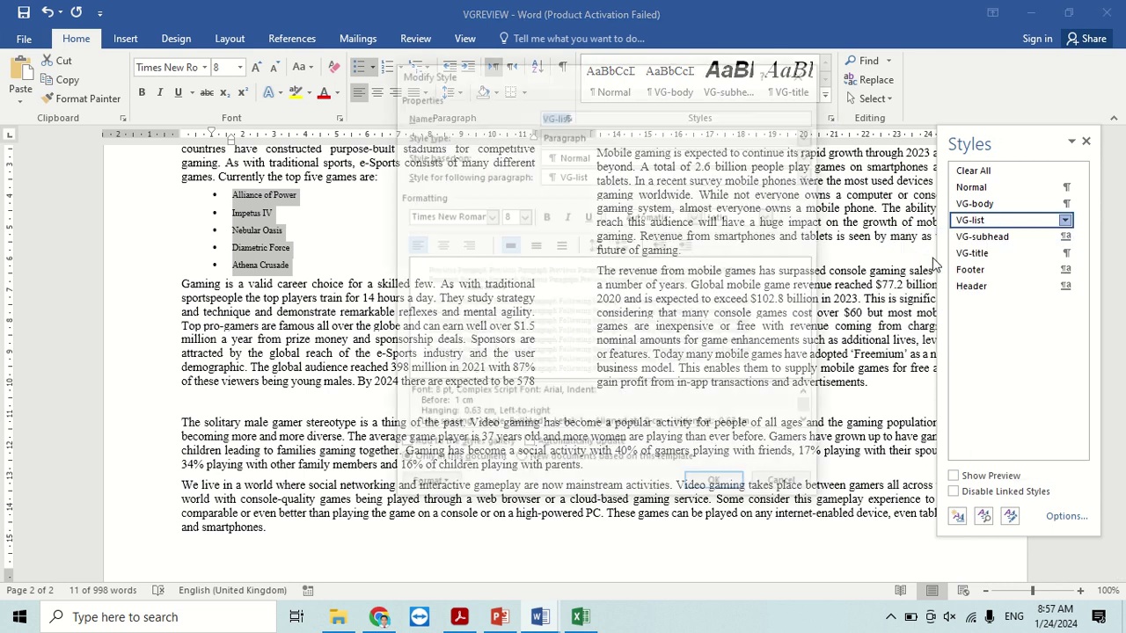
{"action": "key", "text": "alt+Tab"}
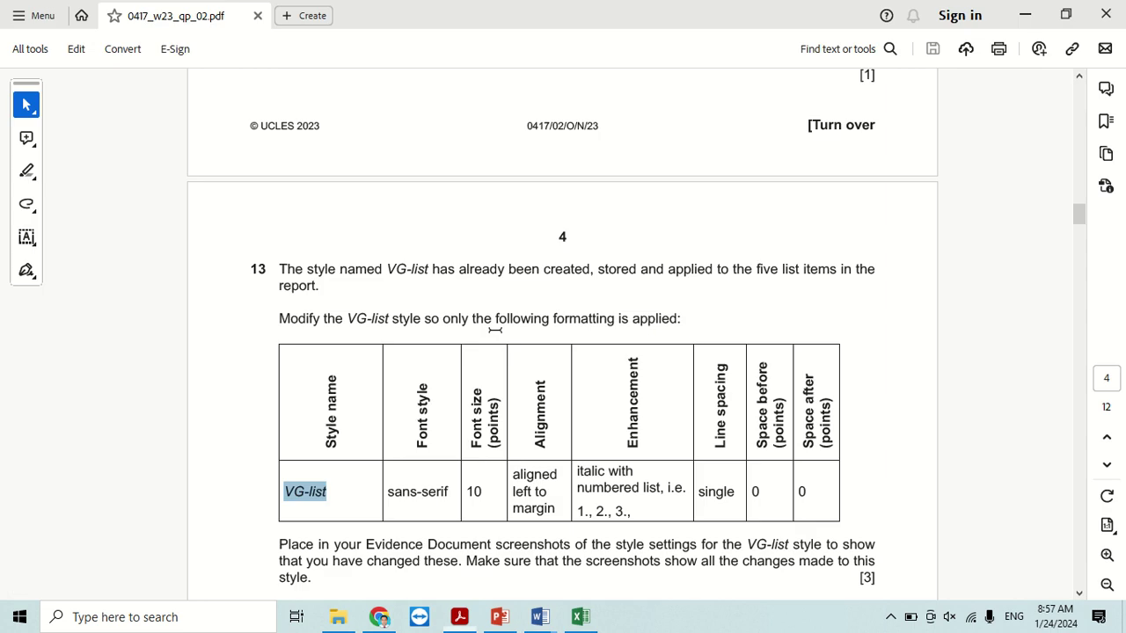
{"action": "key", "text": "alt+Tab"}
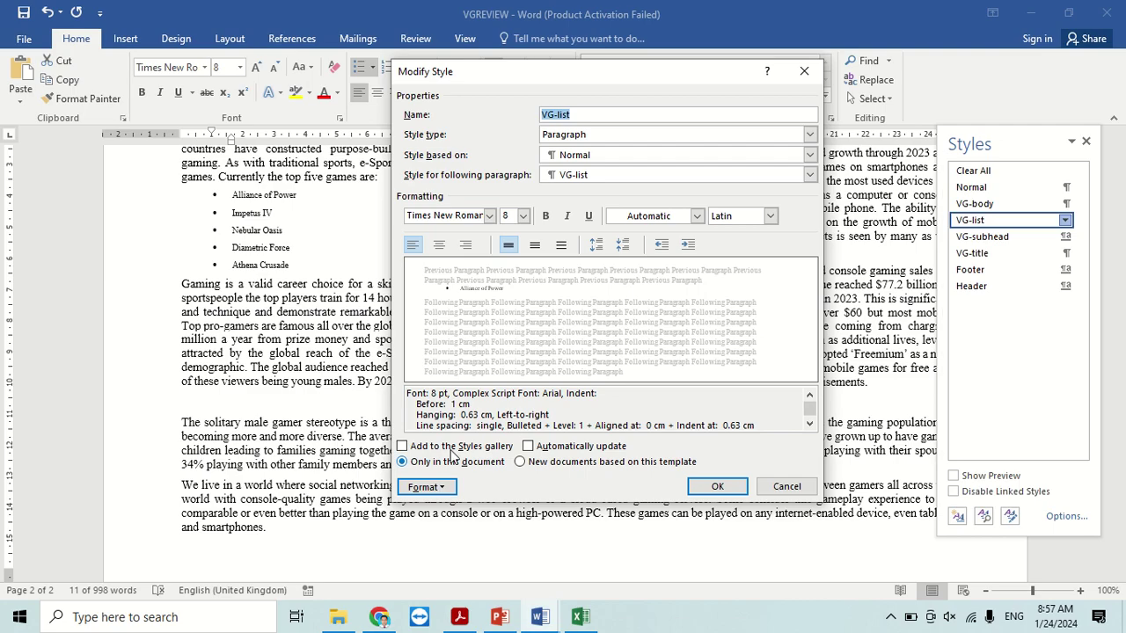
- Set the VG-list style's font to Arial at size 10
{"action": "left_click", "coordinate": [490, 216]}
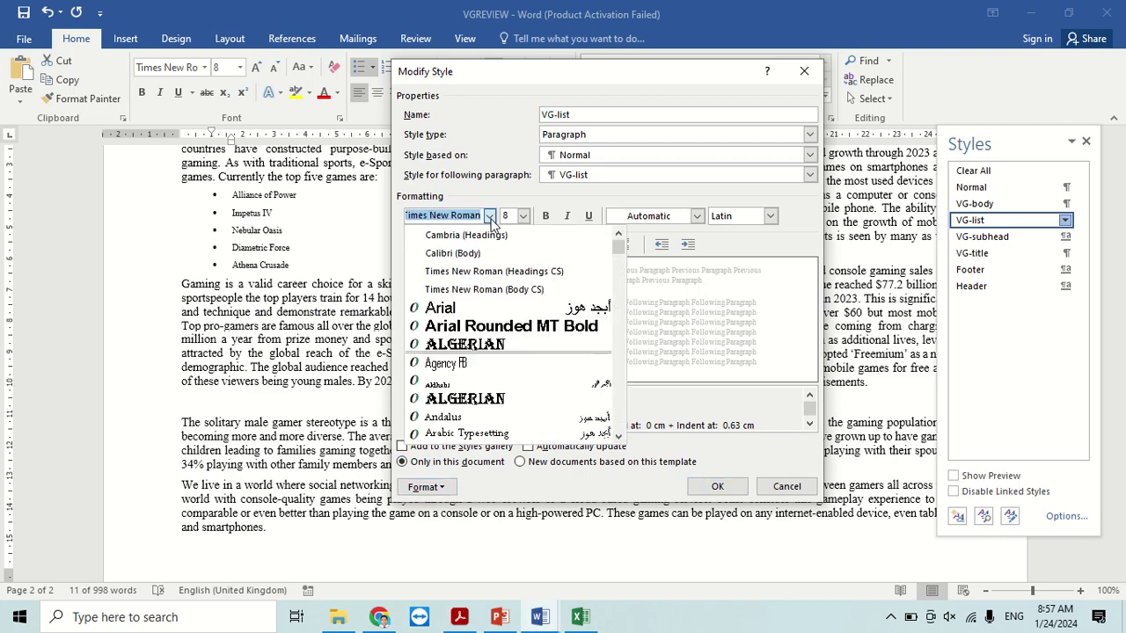
{"action": "left_click", "coordinate": [466, 310]}
{"action": "left_click", "coordinate": [523, 215]}
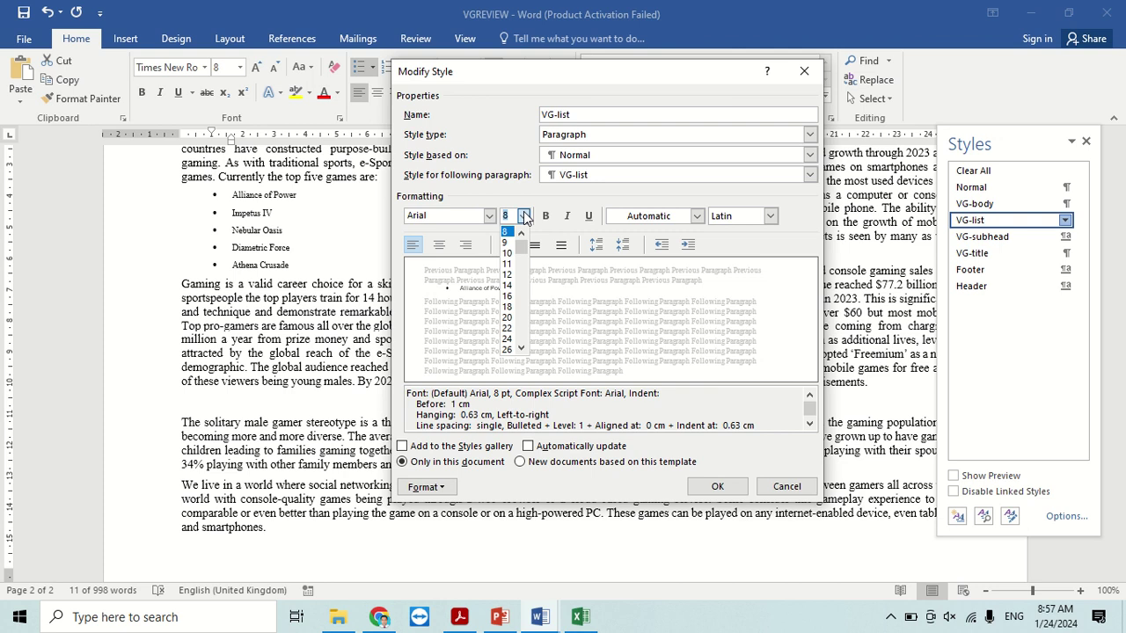
{"action": "left_click", "coordinate": [507, 254]}
{"action": "key", "text": "alt+Tab"}
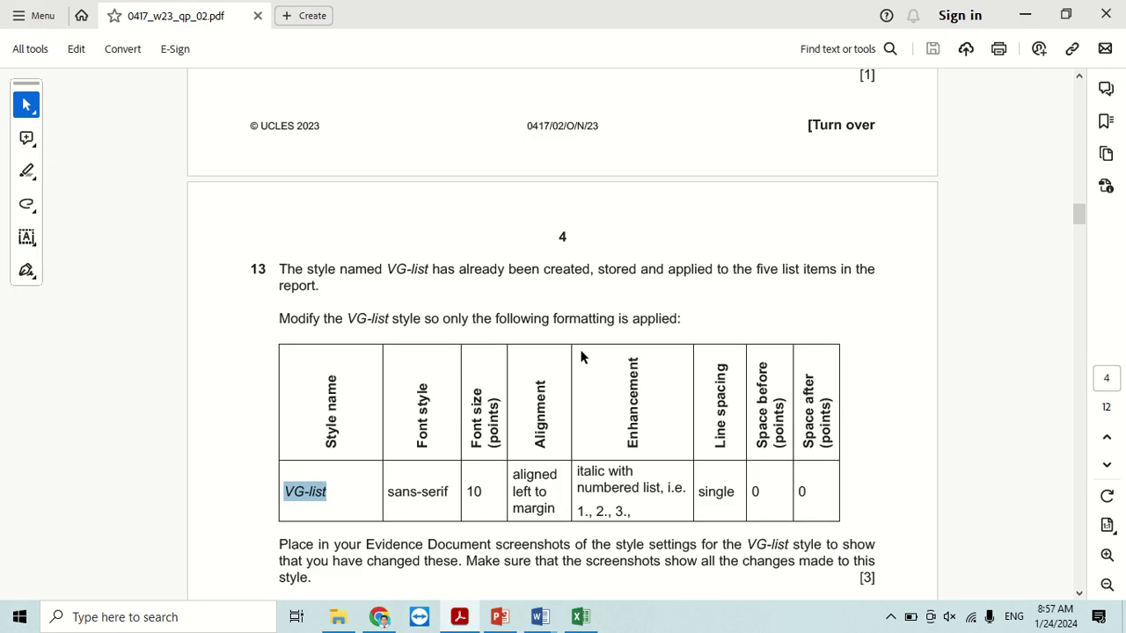
{"action": "key", "text": "alt+Tab"}
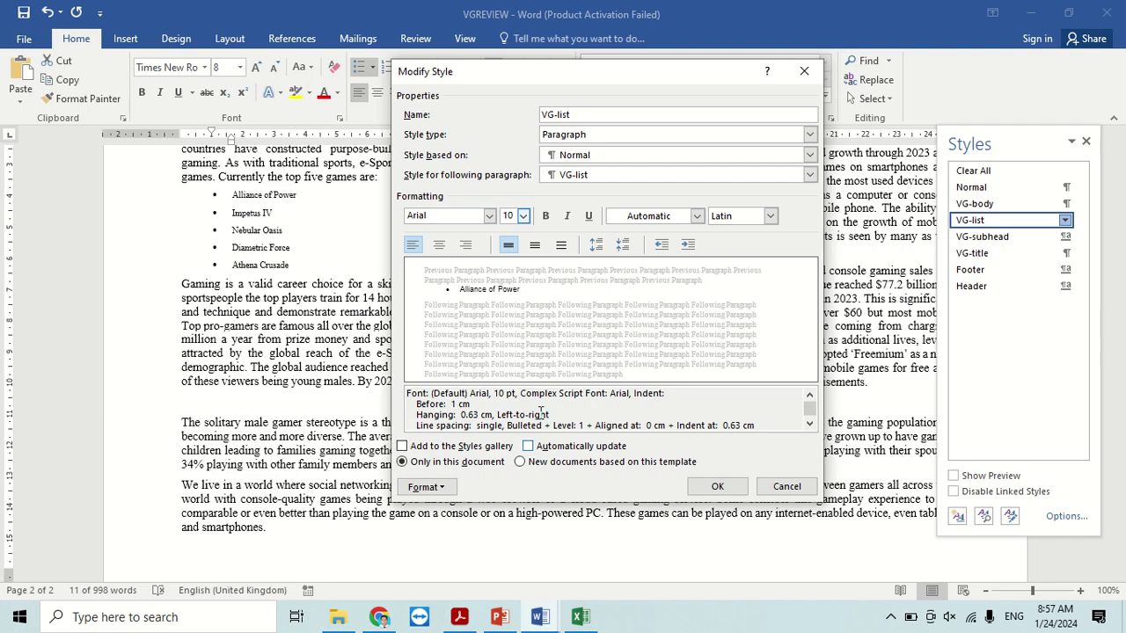
{"action": "key", "text": "alt+Tab"}
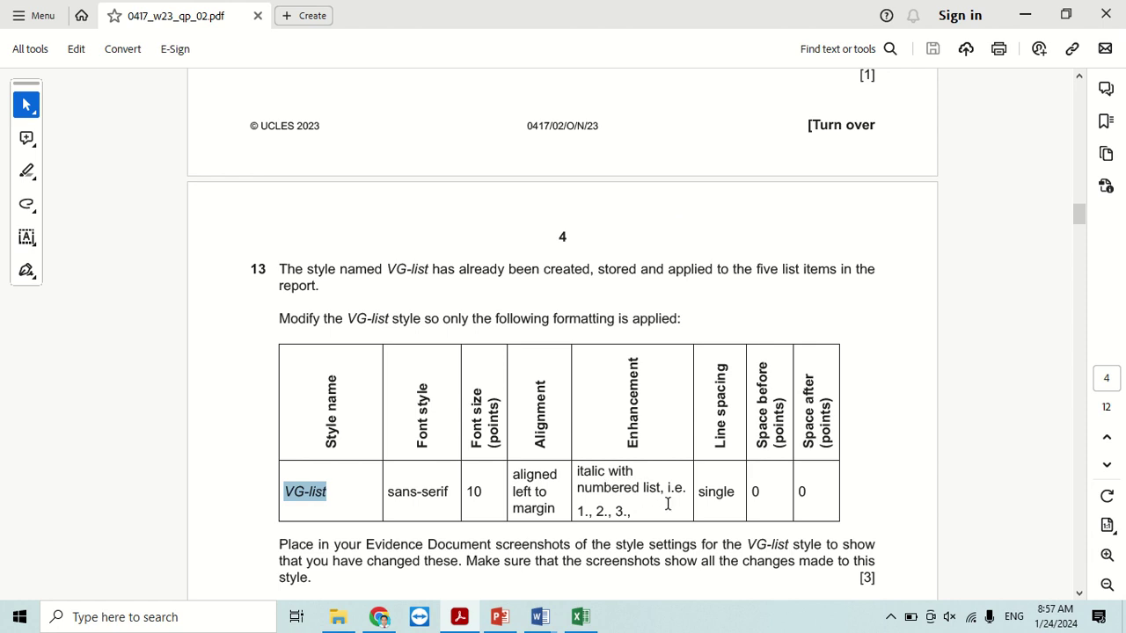
{"action": "key", "text": "alt+Tab"}
- Make VG-list italic and give it 1., 2., 3. numbering
{"action": "left_click", "coordinate": [568, 216]}
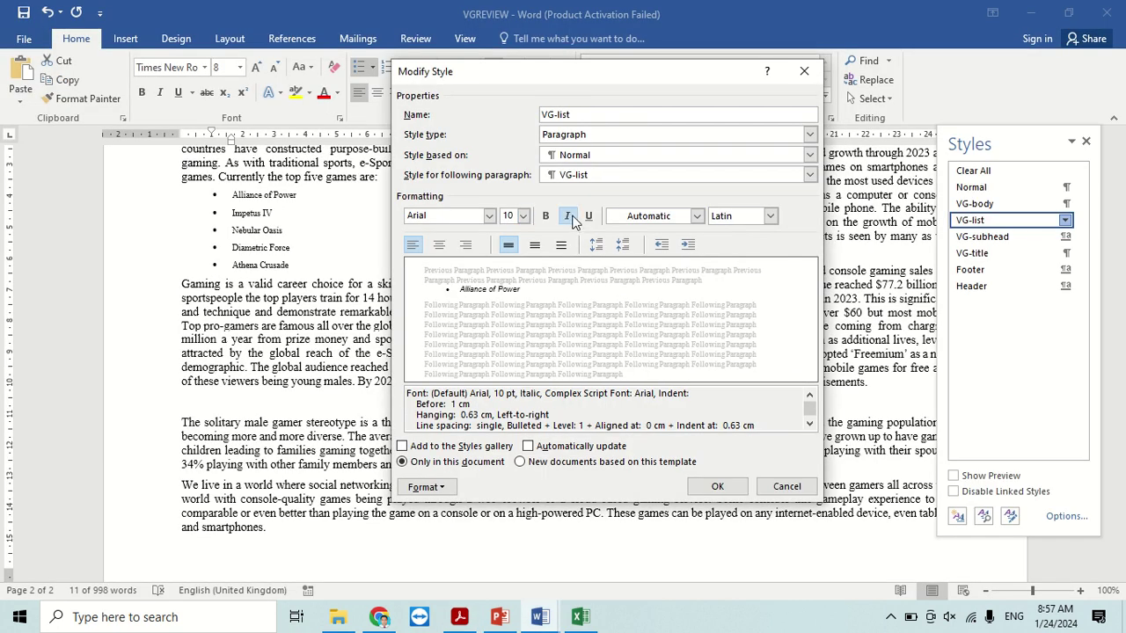
{"action": "left_click", "coordinate": [449, 488]}
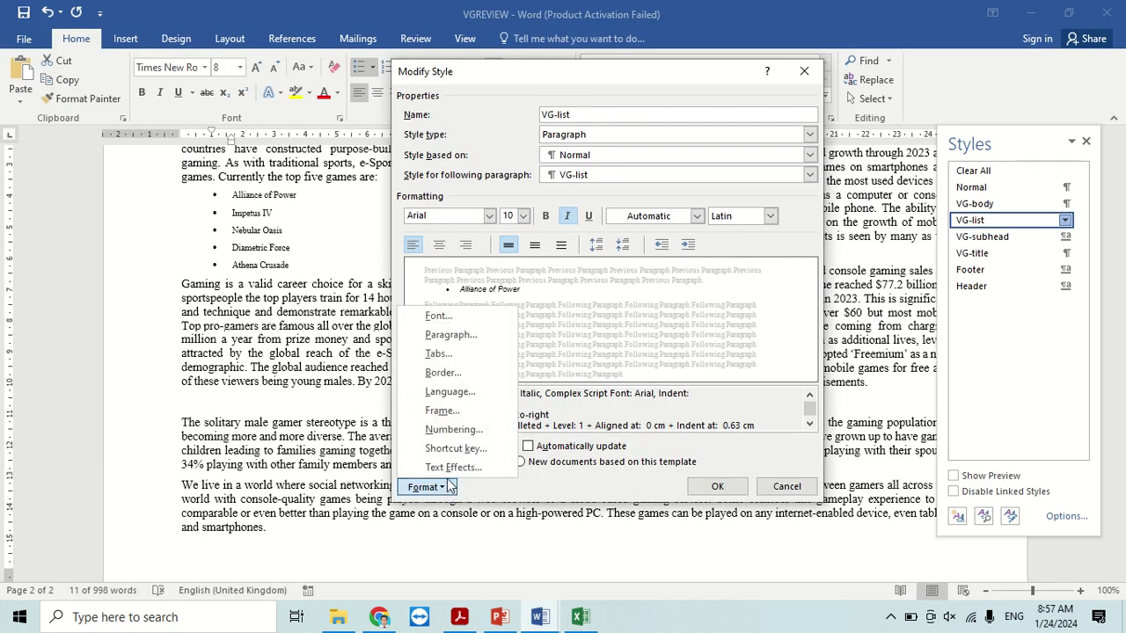
{"action": "left_click", "coordinate": [453, 429]}
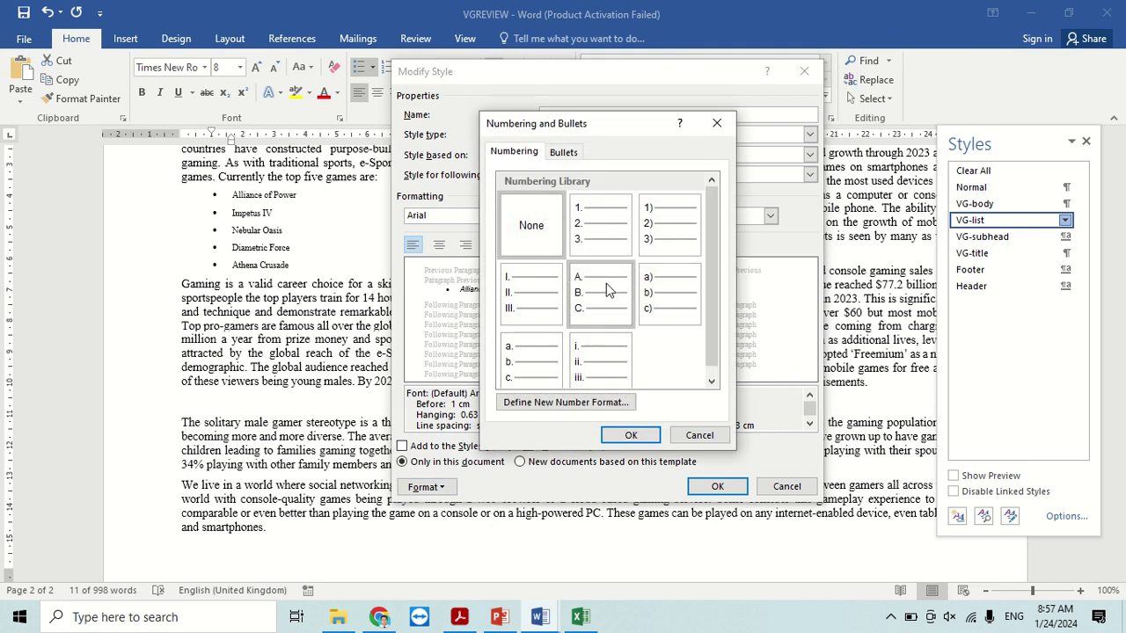
{"action": "left_click", "coordinate": [605, 234]}
{"action": "left_click", "coordinate": [621, 436]}
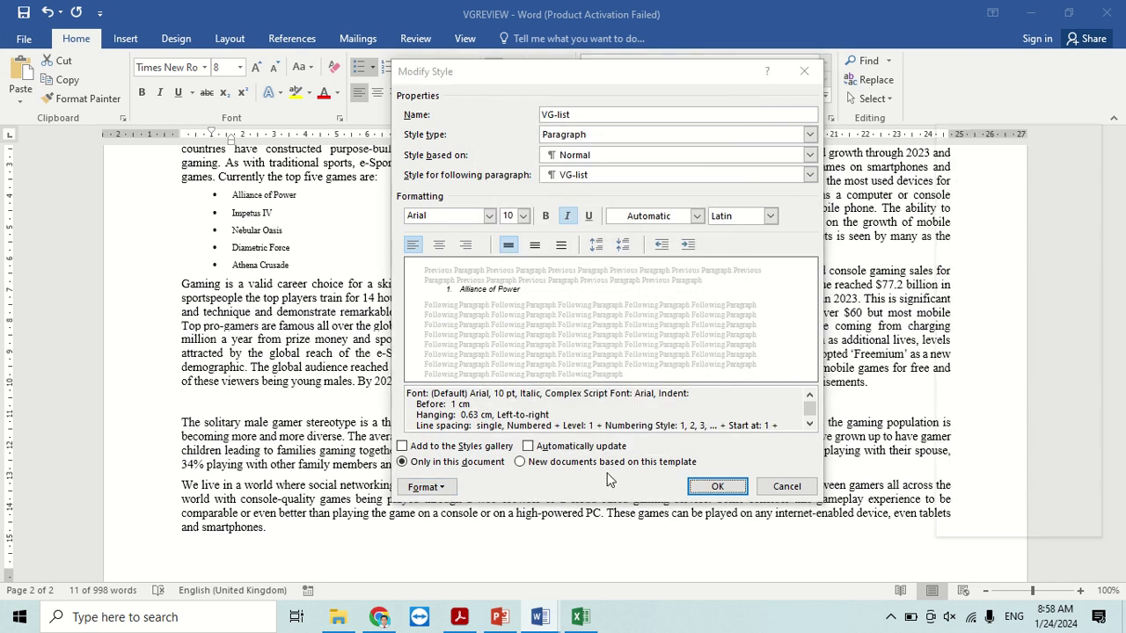
{"action": "key", "text": "alt+Tab"}
{"action": "key", "text": "alt+Tab"}
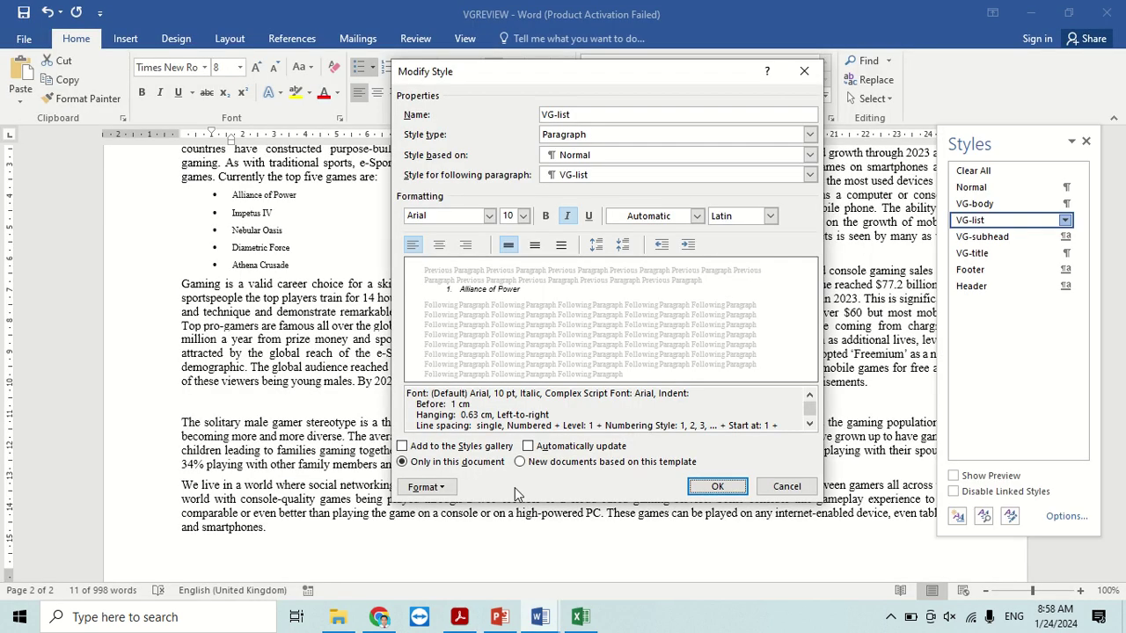
- Adjust VG-list's paragraph spacing and save the modified style
{"action": "left_click", "coordinate": [429, 487]}
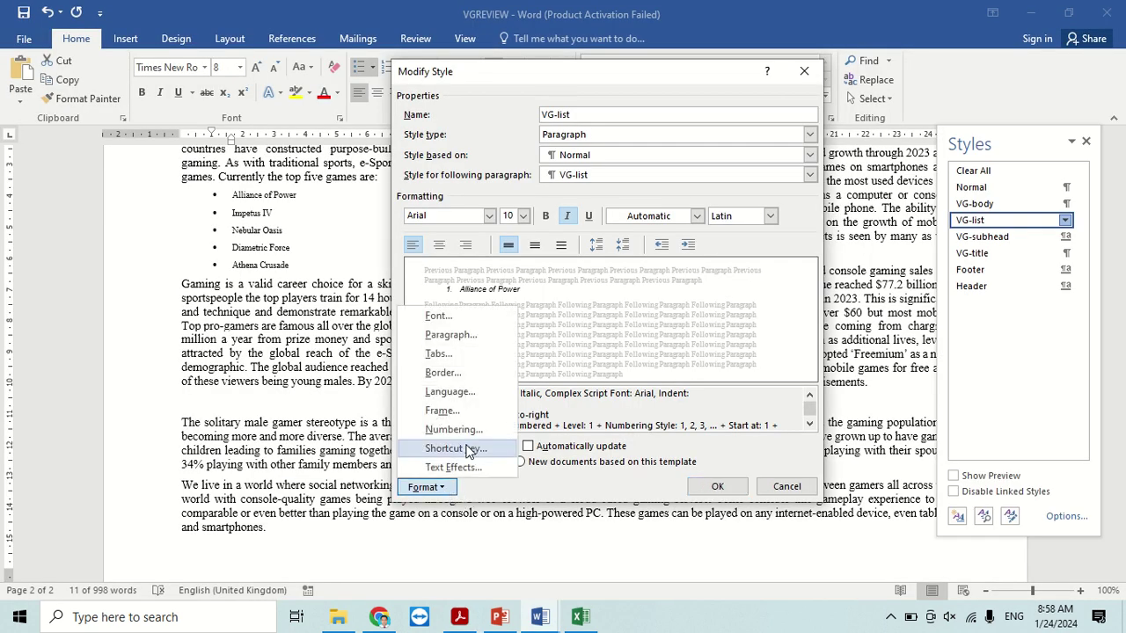
{"action": "left_click", "coordinate": [465, 335]}
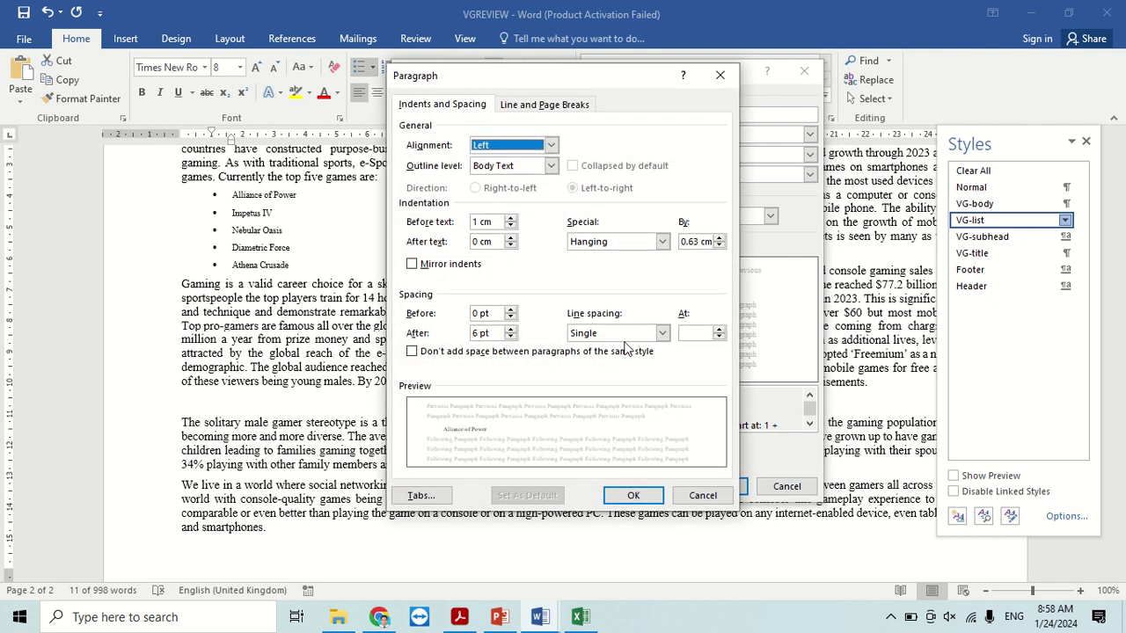
{"action": "key", "text": "alt+Tab"}
{"action": "key", "text": "alt+Tab"}
{"action": "left_click", "coordinate": [634, 496]}
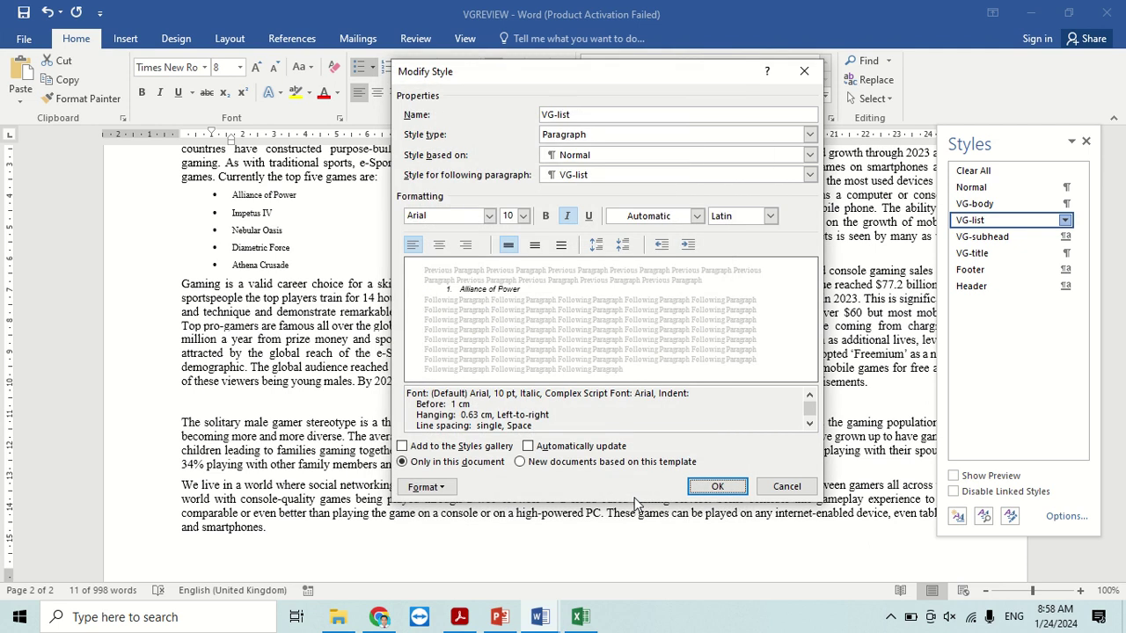
{"action": "left_click", "coordinate": [719, 487]}
- After checking the question paper, reopen Modify Style for VG-list
{"action": "key", "text": "ctrl+alt+shift+s"}
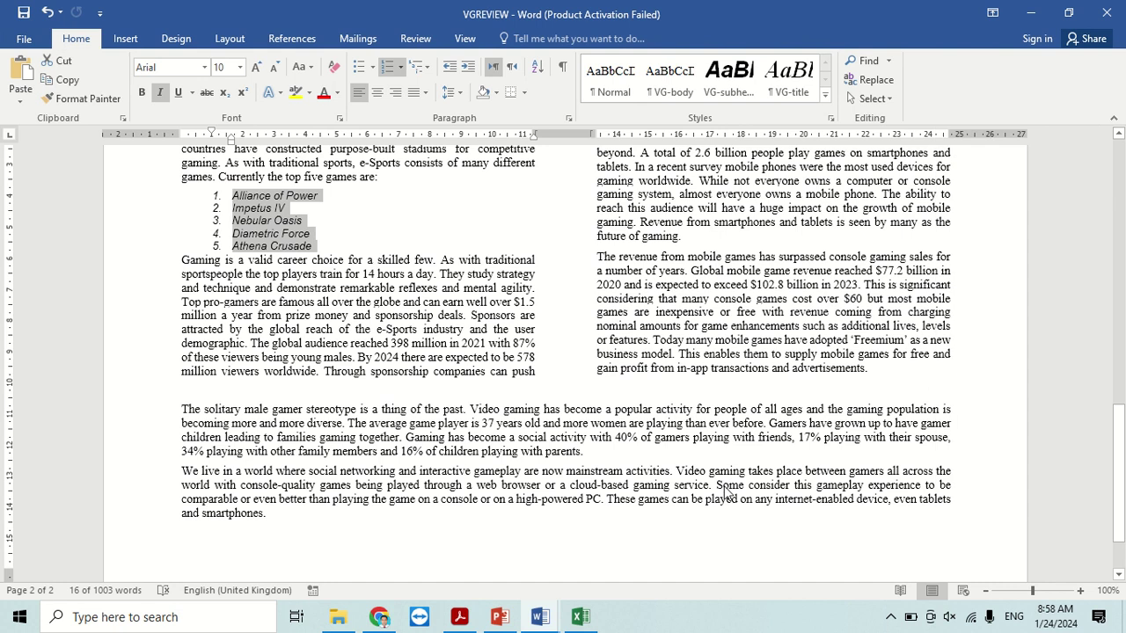
{"action": "key", "text": "alt+Tab"}
{"action": "scroll", "coordinate": [543, 517], "scroll_direction": "down", "scroll_amount": 3}
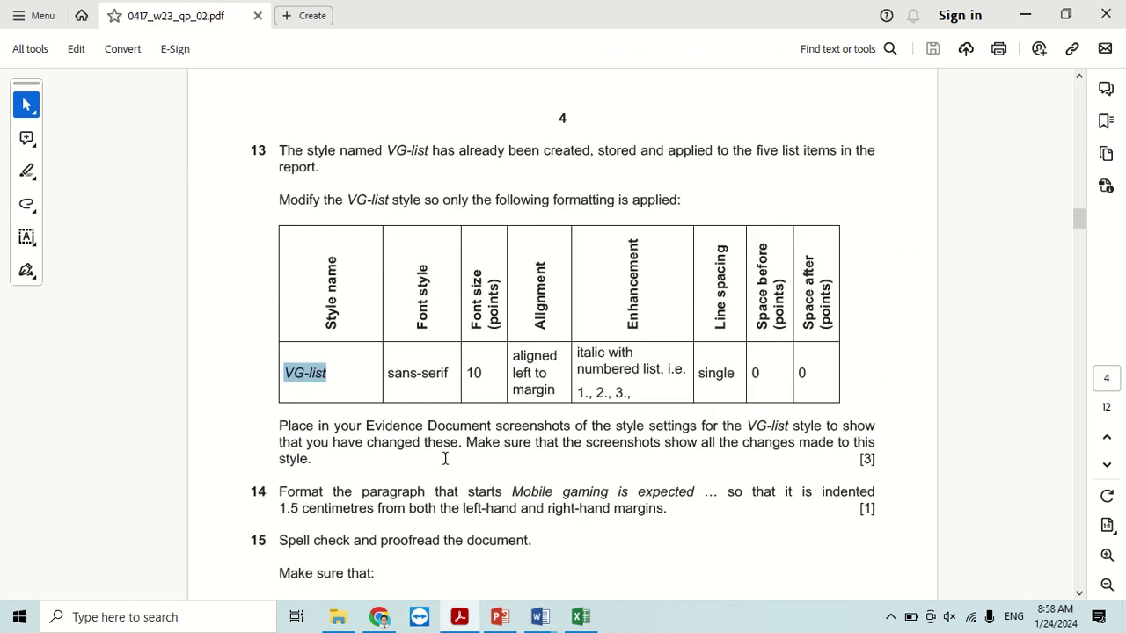
{"action": "key", "text": "alt+Tab"}
{"action": "key", "text": "ctrl+alt+shift+s"}
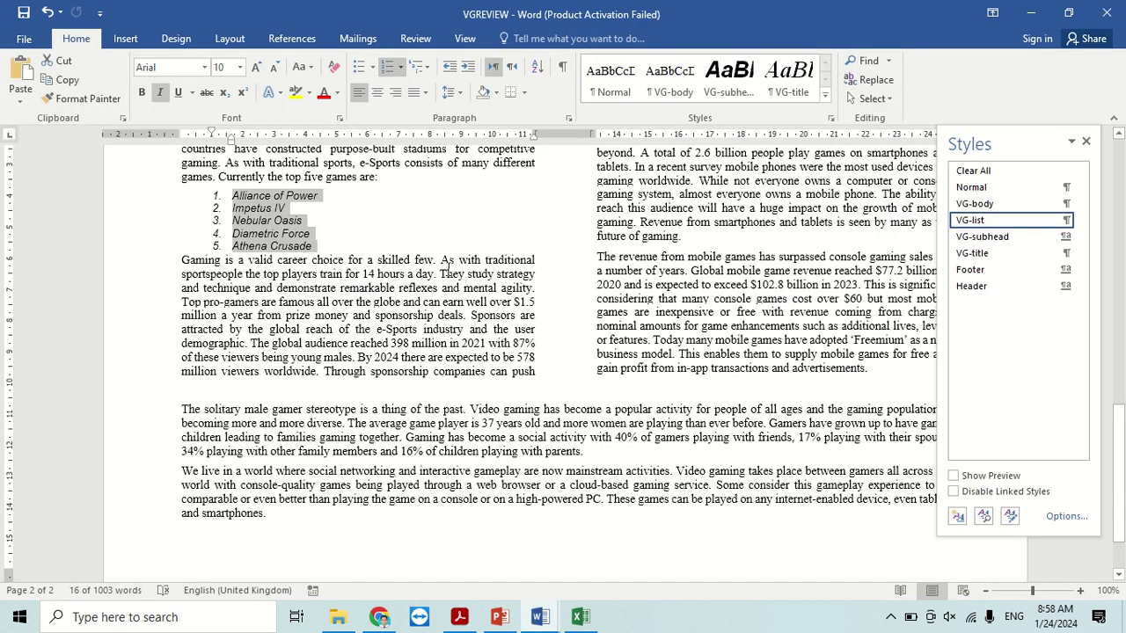
{"action": "left_click", "coordinate": [1065, 220]}
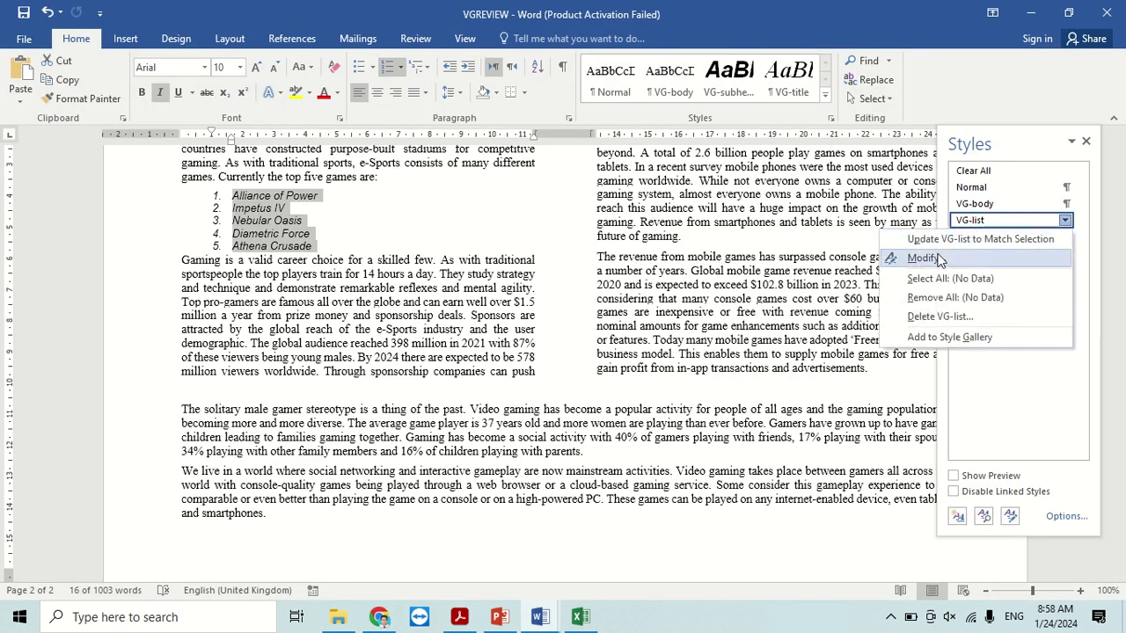
{"action": "left_click", "coordinate": [940, 261]}
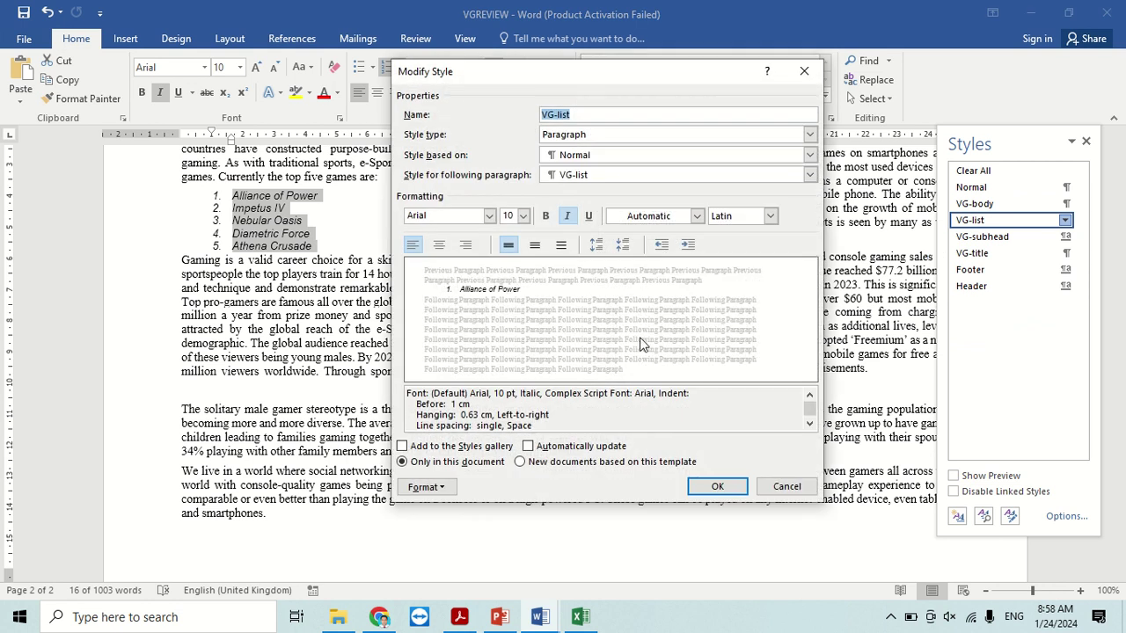
- Snip a screenshot of the whole Modify Style dialog, then close it keeping the settings
{"action": "key", "text": "super+shift+s"}
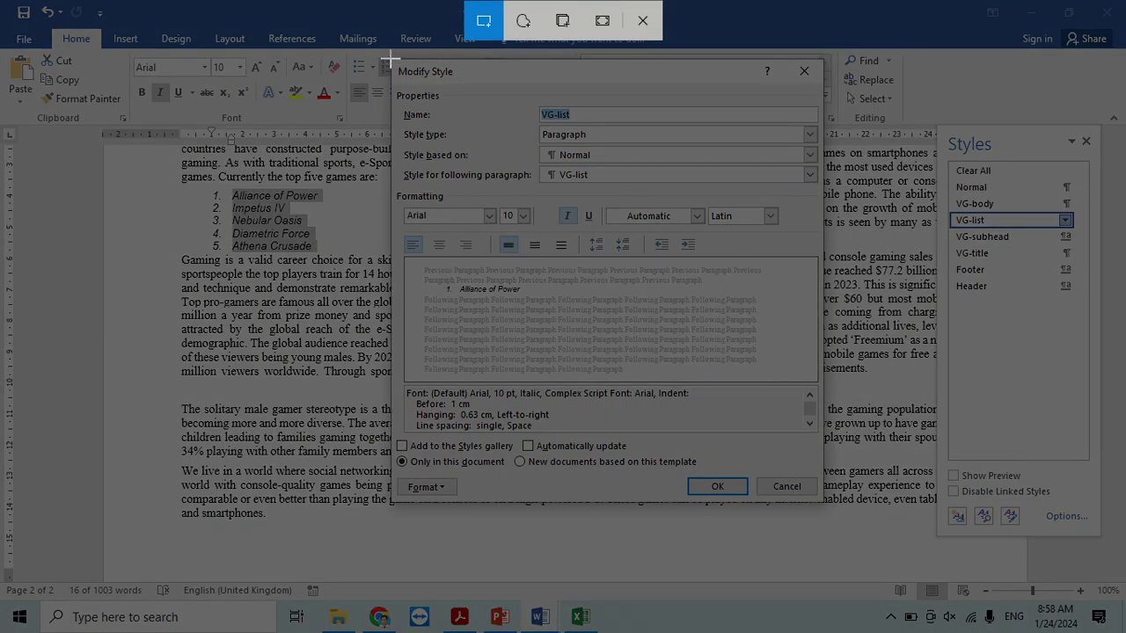
{"action": "left_click_drag", "start_coordinate": [390, 59], "coordinate": [825, 447]}
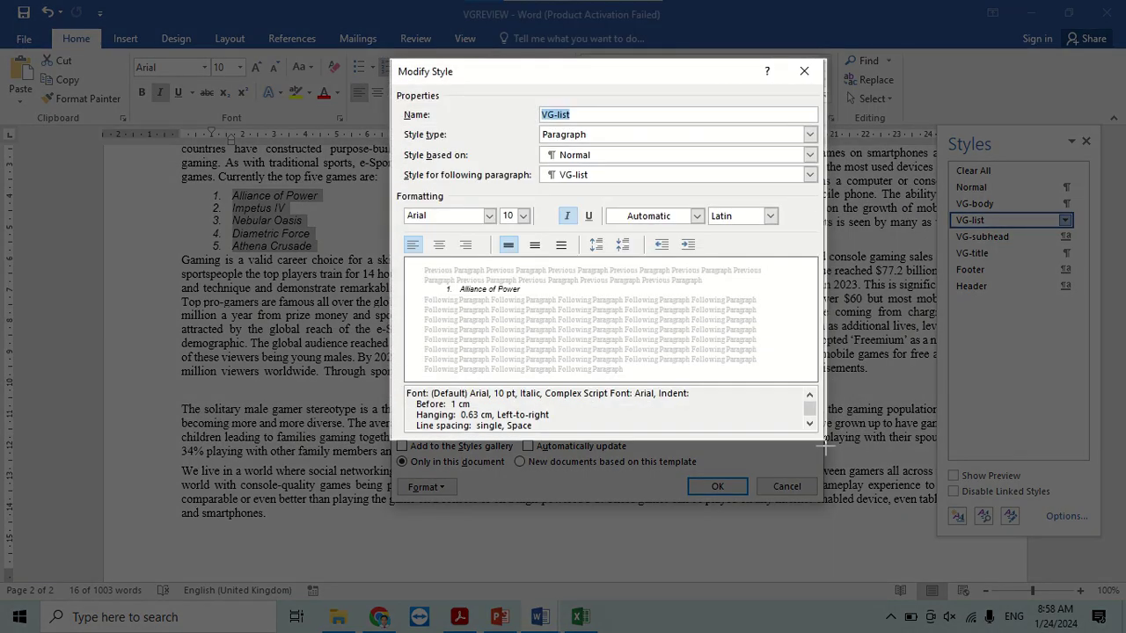
{"action": "left_click_drag", "start_coordinate": [825, 447], "coordinate": [826, 504]}
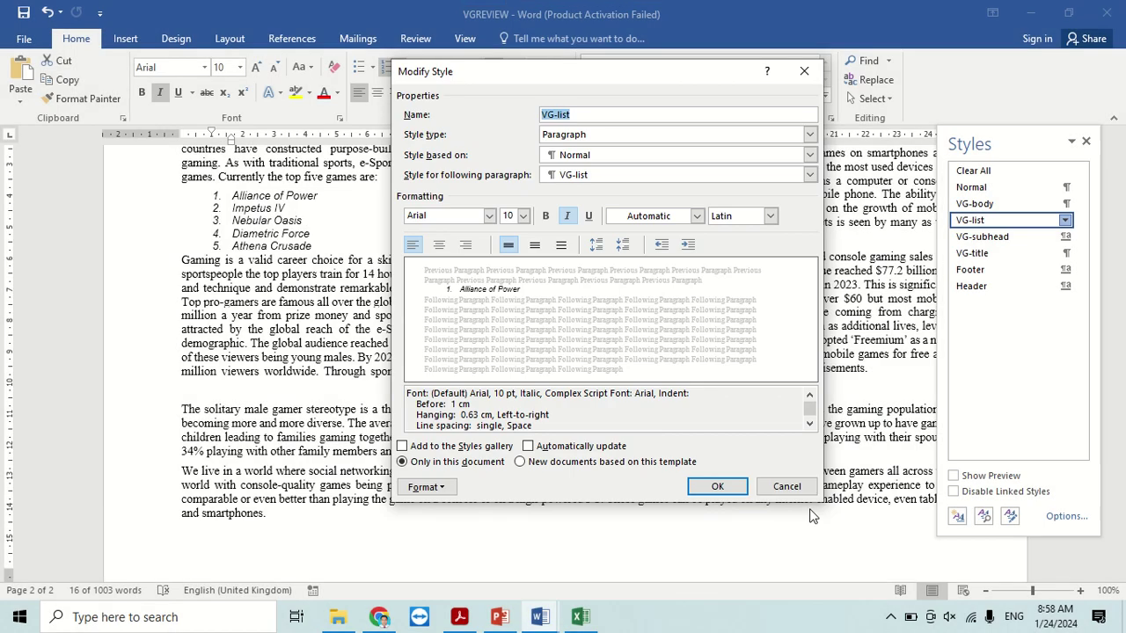
{"action": "left_click", "coordinate": [717, 486]}
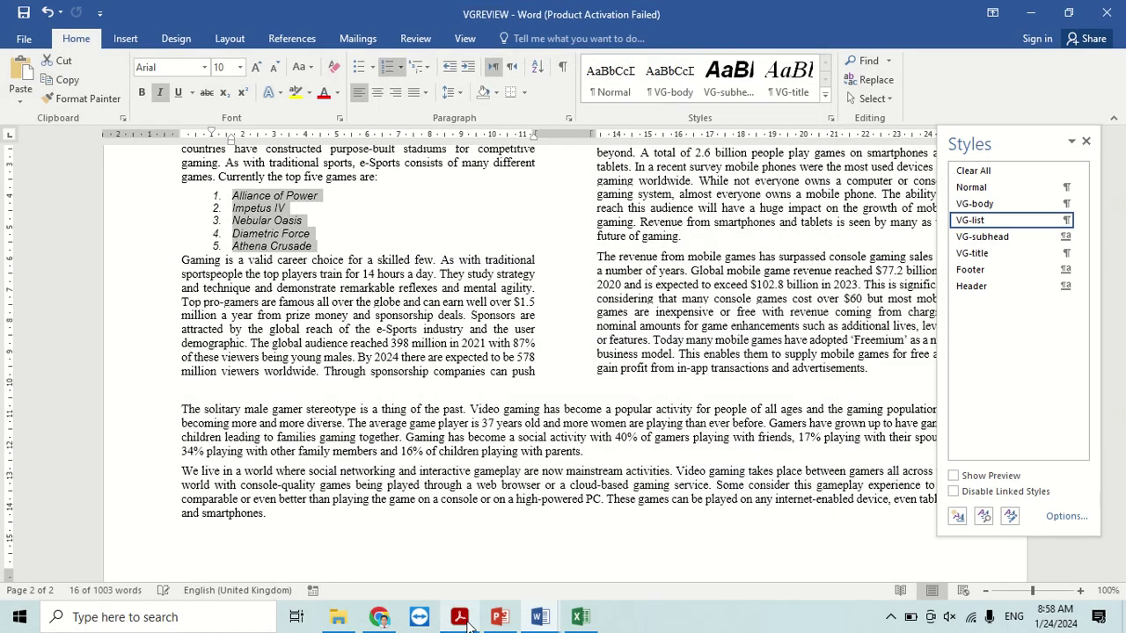
- Check the EVIDENCE0001 document, then bring the exam question paper to the front
{"action": "mouse_move", "coordinate": [539, 617]}
{"action": "left_click", "coordinate": [475, 519]}
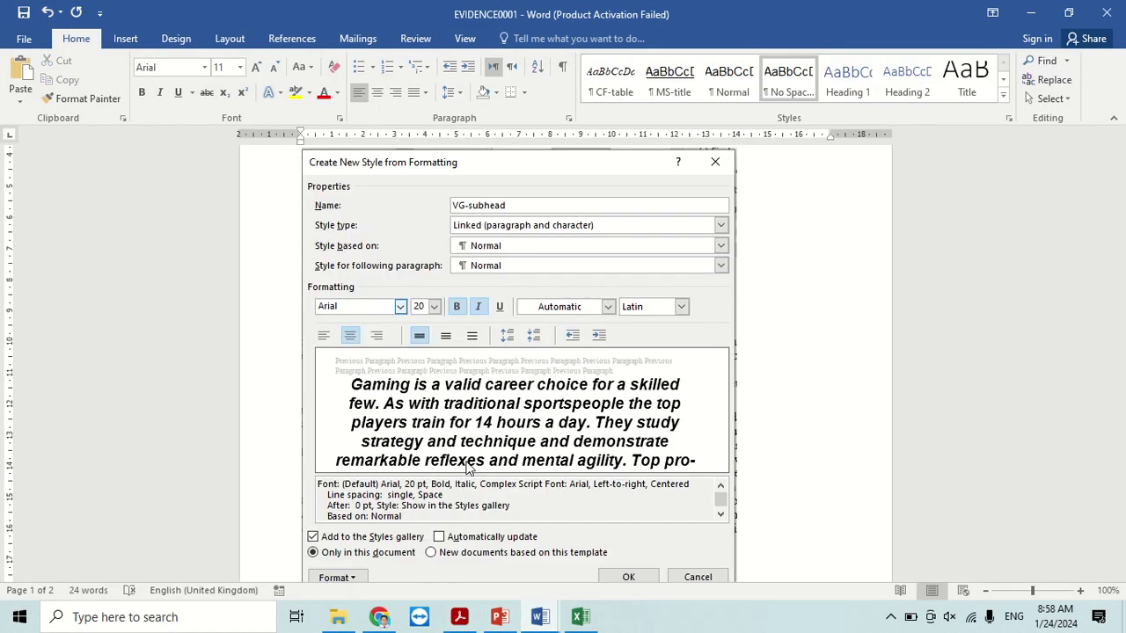
{"action": "scroll", "coordinate": [467, 468], "scroll_direction": "down", "scroll_amount": 5}
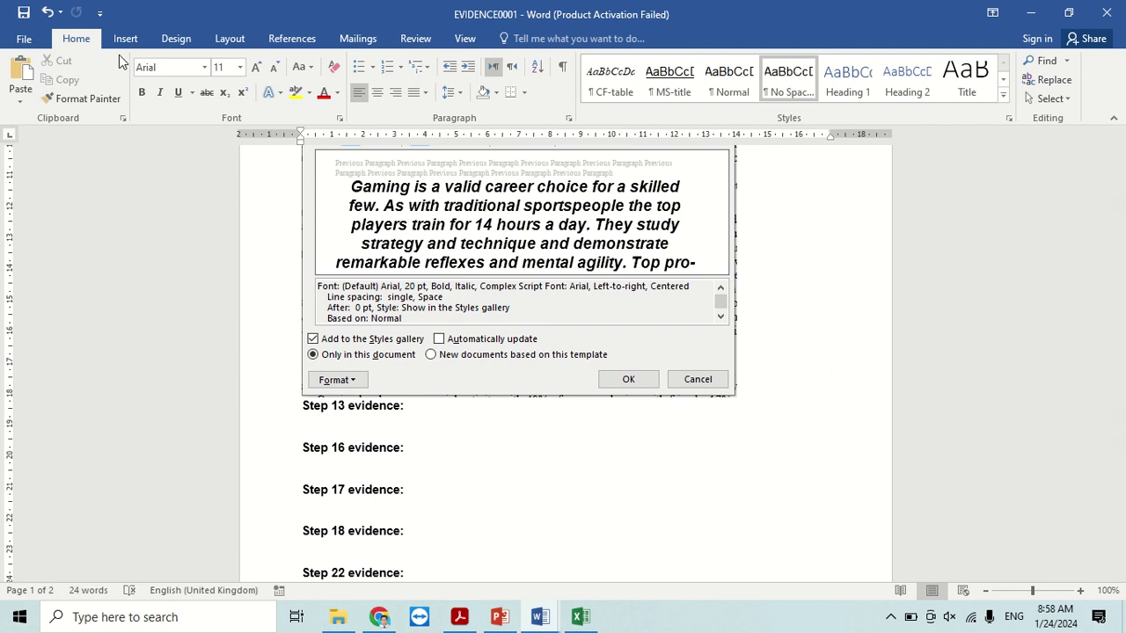
{"action": "key", "text": "alt+Tab"}
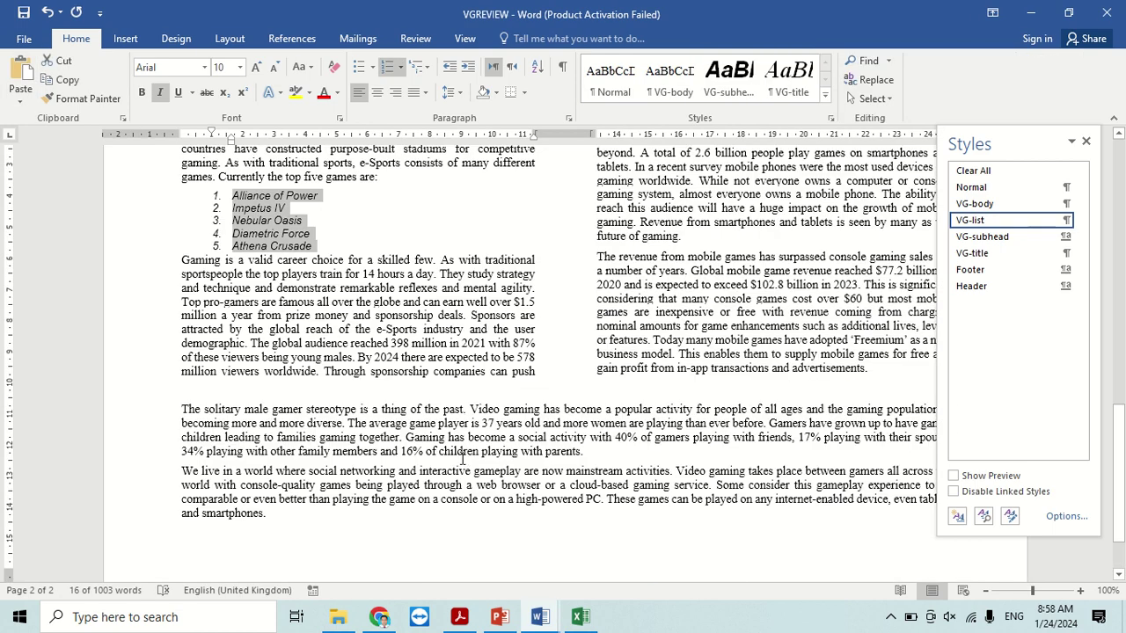
{"action": "left_click", "coordinate": [459, 617]}
- Scroll the question paper to questions 14 and 15, then return to VGREVIEW
{"action": "scroll", "coordinate": [286, 444], "scroll_direction": "down", "scroll_amount": 3}
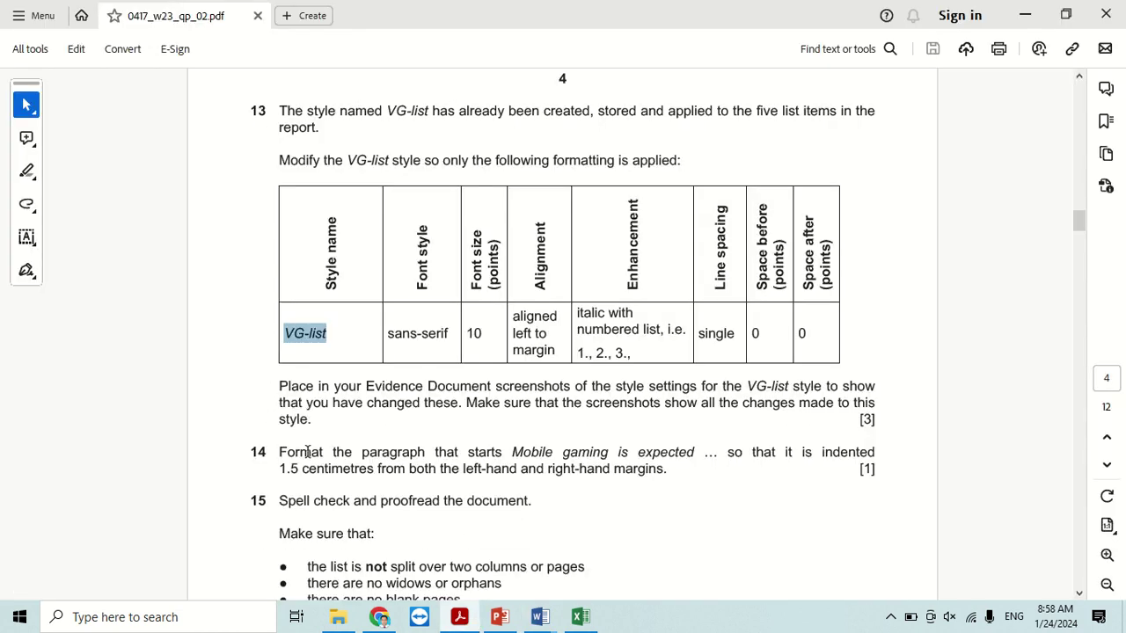
{"action": "scroll", "coordinate": [271, 369], "scroll_direction": "down", "scroll_amount": 2}
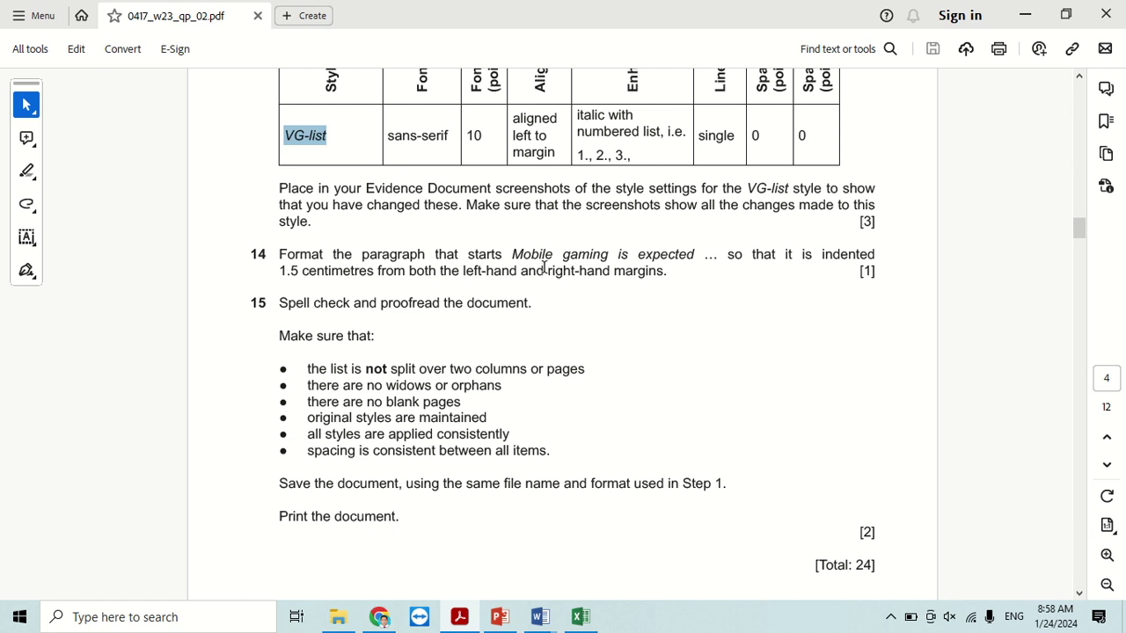
{"action": "key", "text": "alt+Tab"}
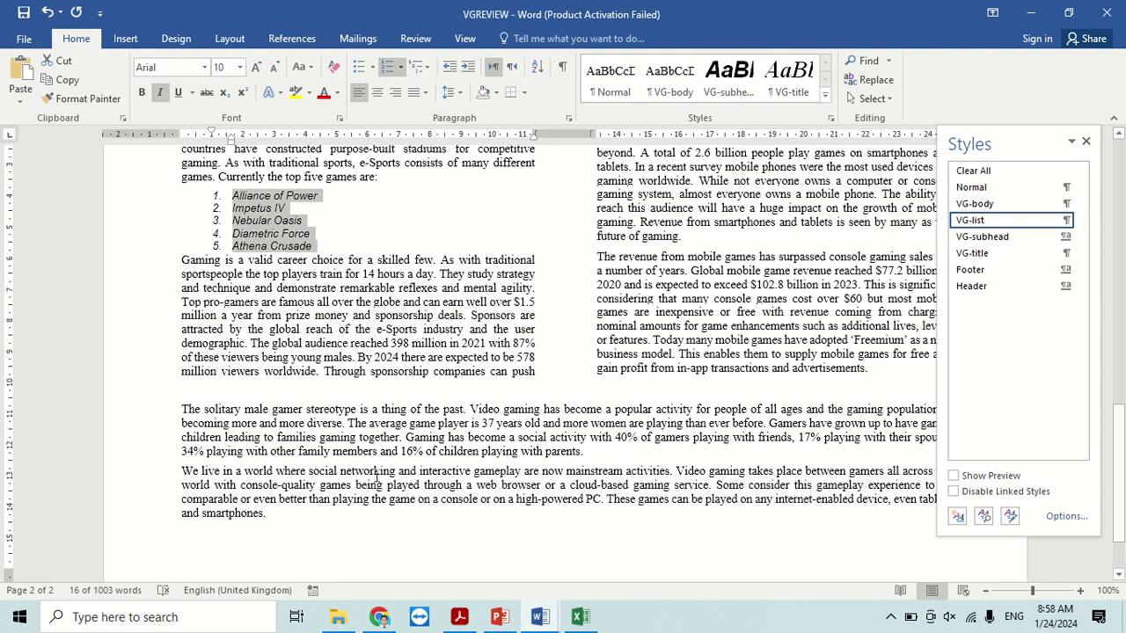
- Select the whole 'Mobile gaming is expected' paragraph
{"action": "scroll", "coordinate": [359, 485], "scroll_direction": "up", "scroll_amount": 1}
{"action": "scroll", "coordinate": [358, 486], "scroll_direction": "up", "scroll_amount": 3}
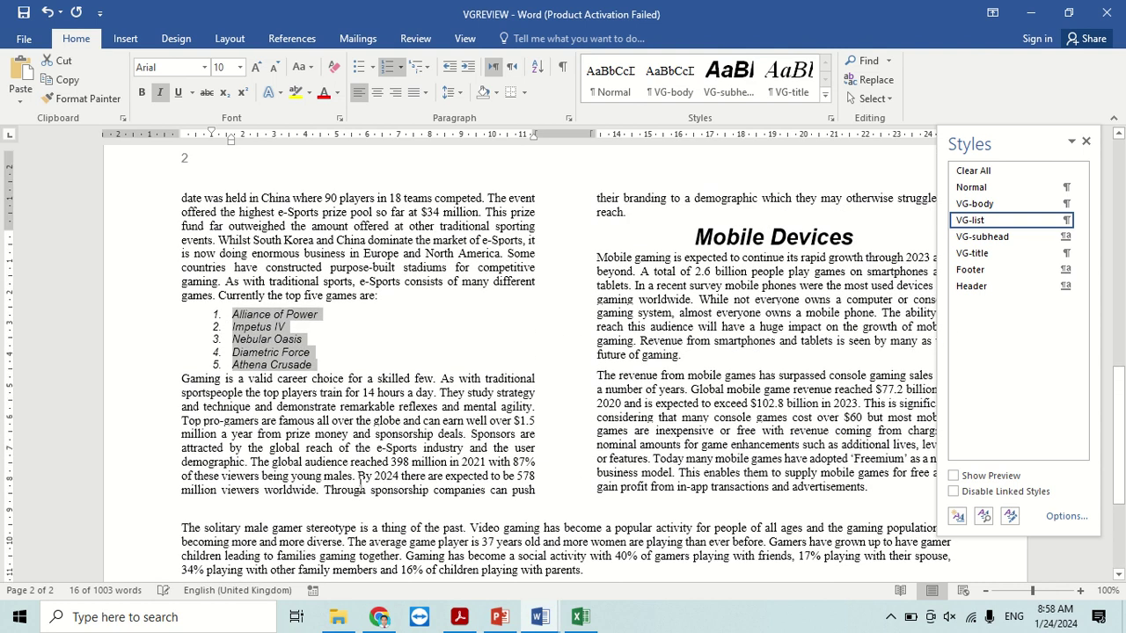
{"action": "scroll", "coordinate": [359, 490], "scroll_direction": "up", "scroll_amount": 2}
{"action": "key", "text": "alt+Tab"}
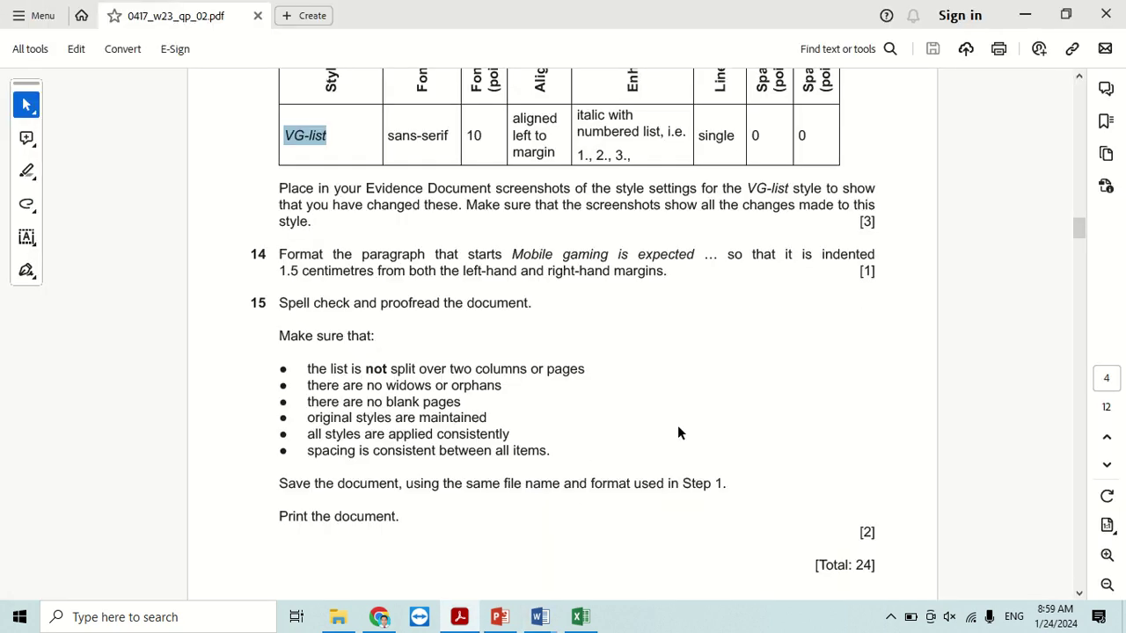
{"action": "key", "text": "alt+Tab"}
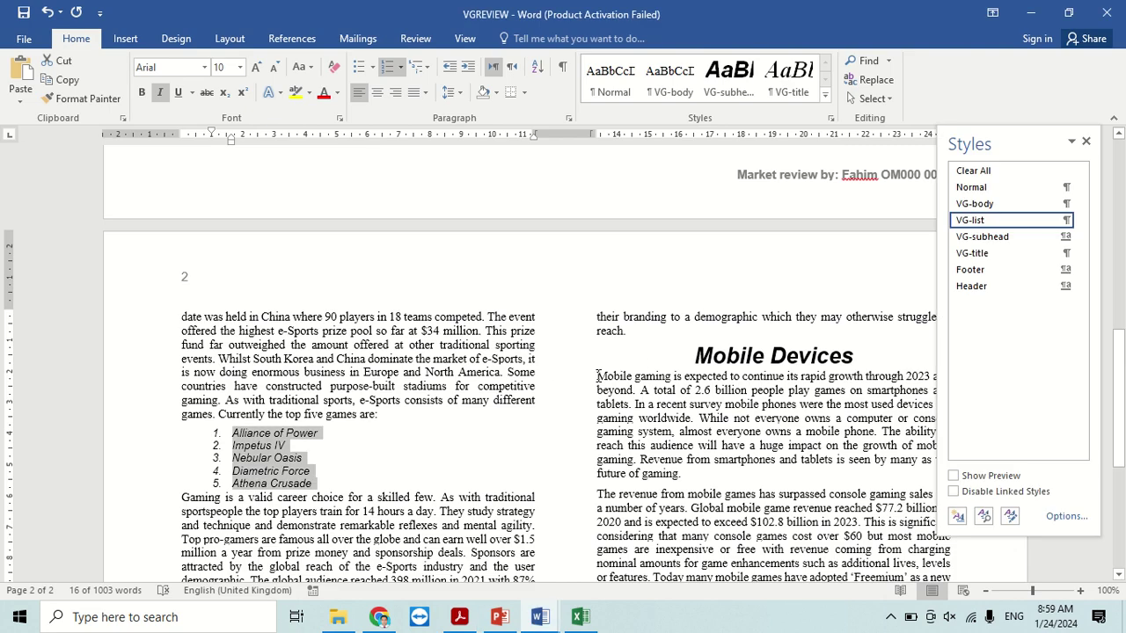
{"action": "left_click_drag", "start_coordinate": [598, 376], "coordinate": [690, 474]}
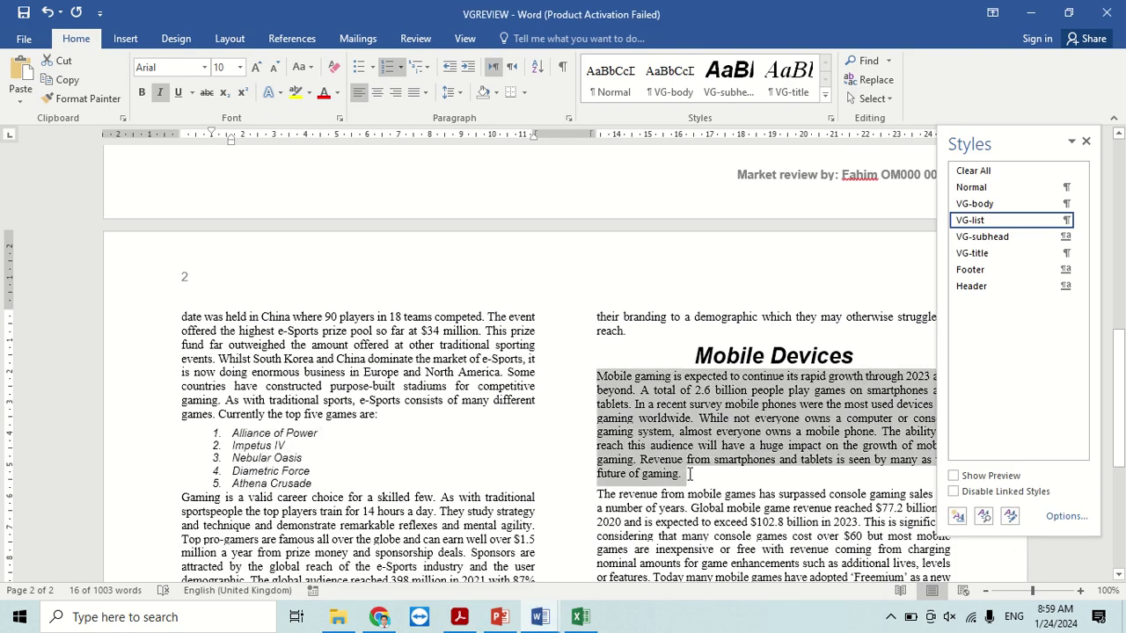
- Give the paragraph 1.5 cm left and right indents
{"action": "right_click", "coordinate": [648, 440]}
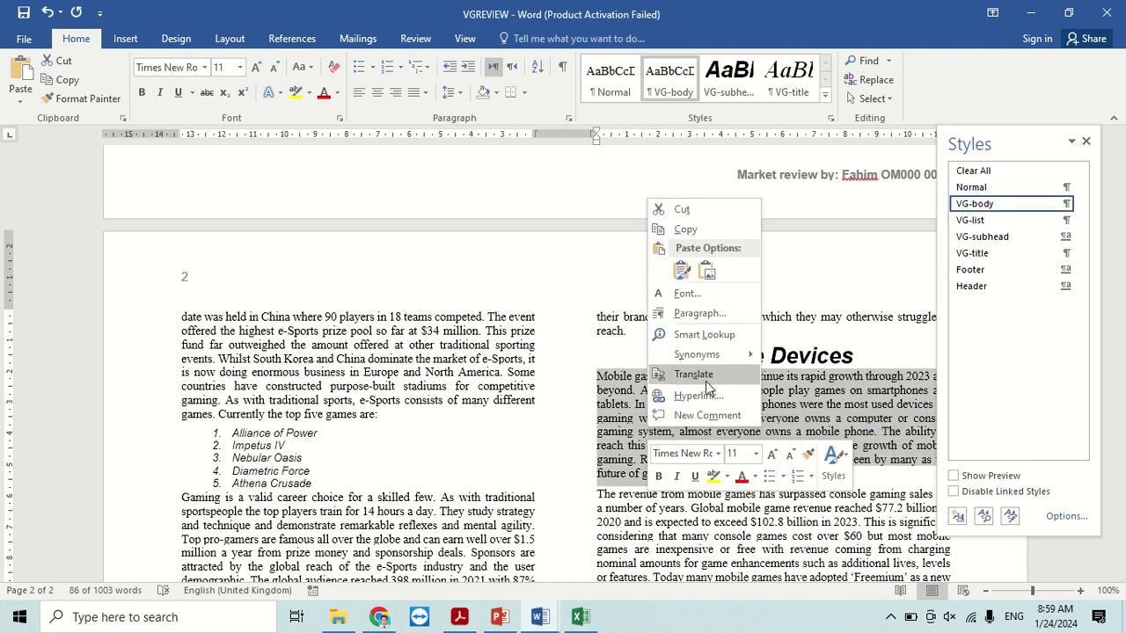
{"action": "left_click", "coordinate": [704, 313]}
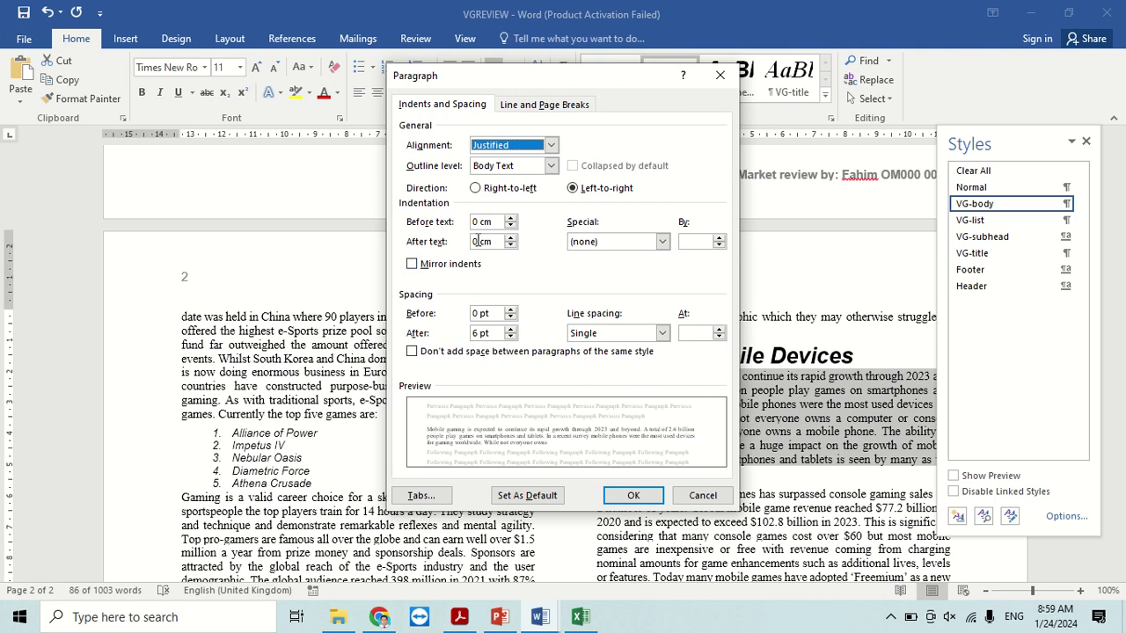
{"action": "left_click", "coordinate": [475, 223]}
{"action": "key", "text": "BackSpace"}
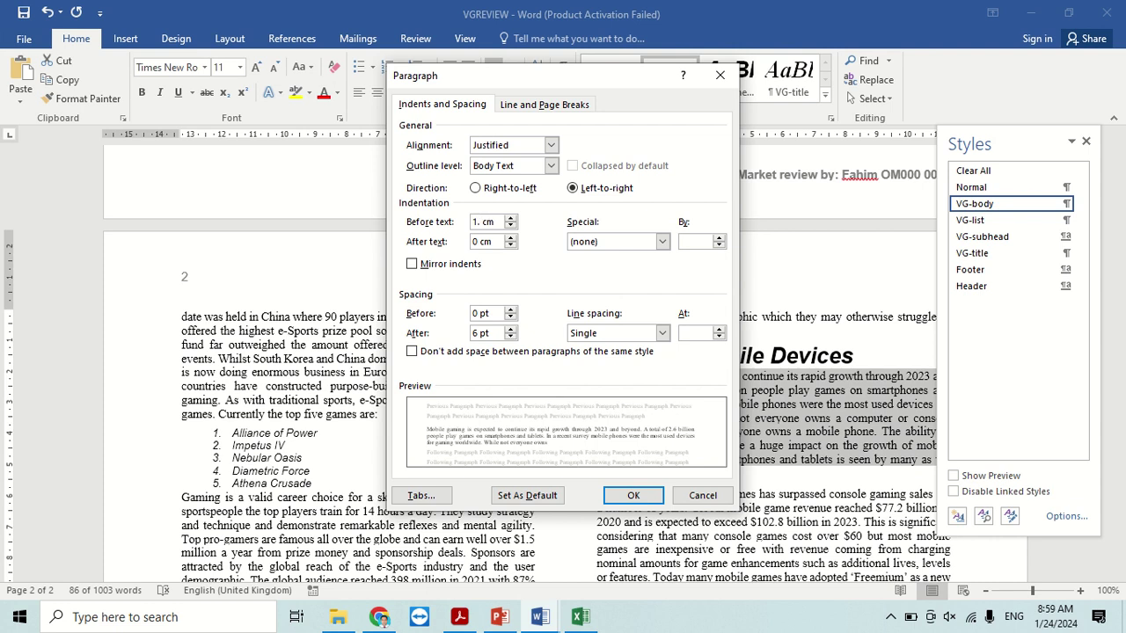
{"action": "left_click", "coordinate": [476, 243]}
{"action": "type", "text": "1.5"}
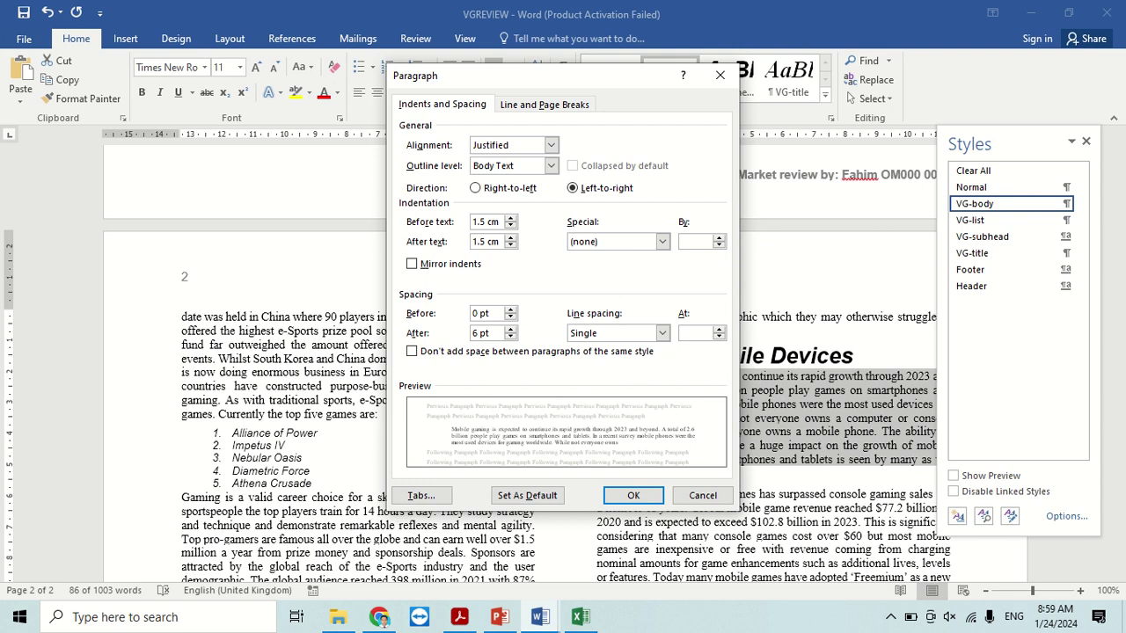
{"action": "left_click", "coordinate": [630, 494]}
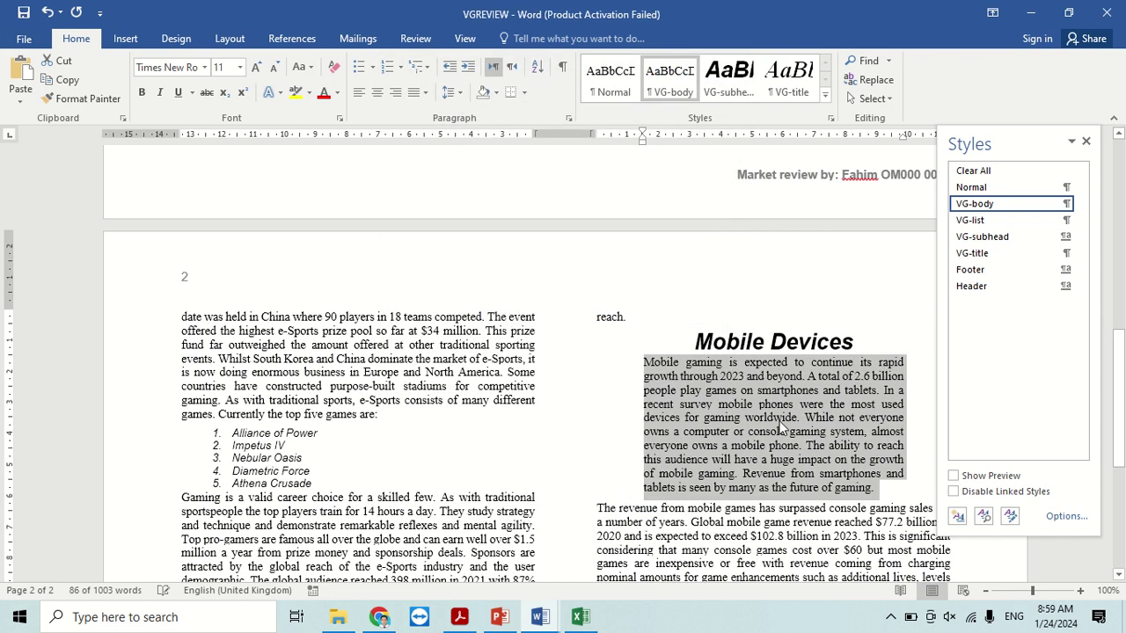
{"action": "key", "text": "alt+Tab"}
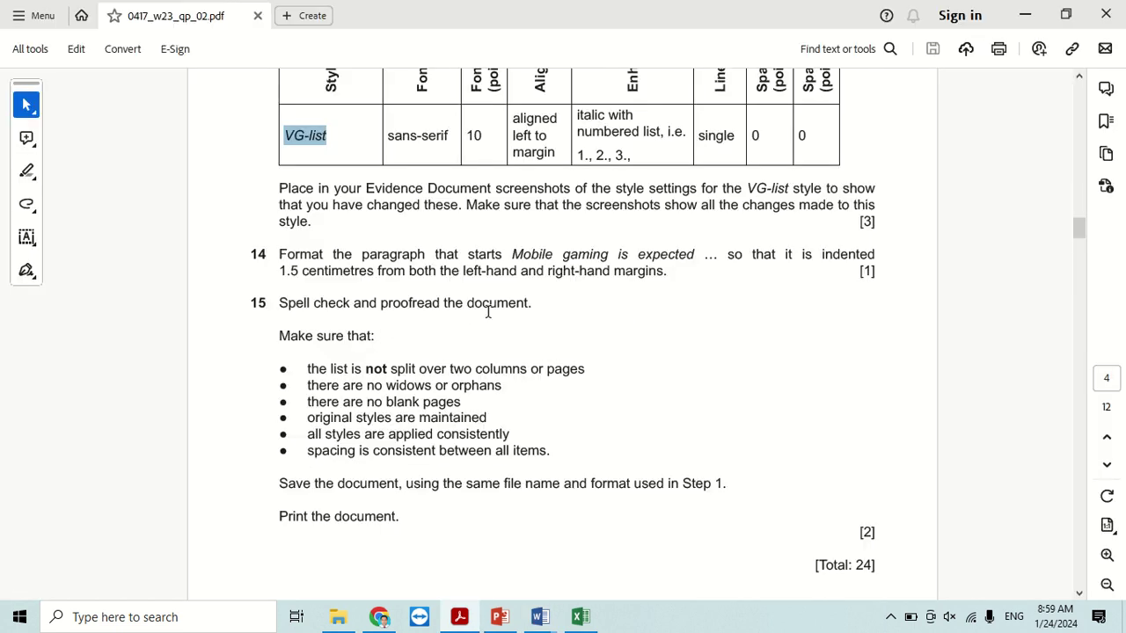
{"action": "key", "text": "alt+Tab"}
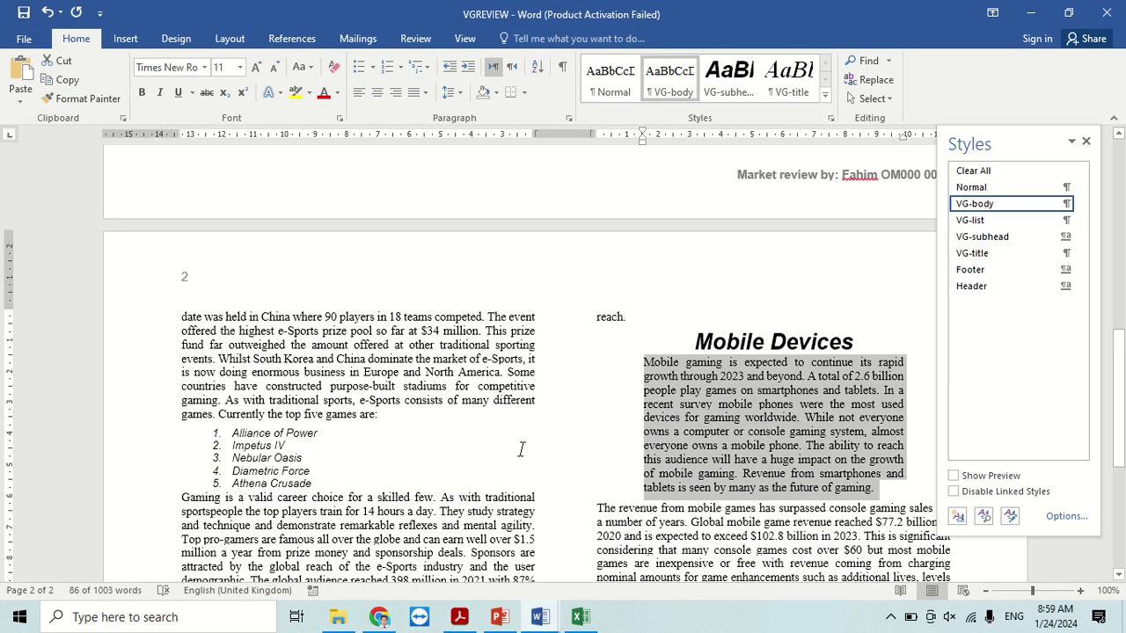
{"action": "left_click", "coordinate": [446, 465]}
- Spell-check the document, fixing recent, rapidly and E-Sports while ignoring the footer name
{"action": "left_click", "coordinate": [1087, 141]}
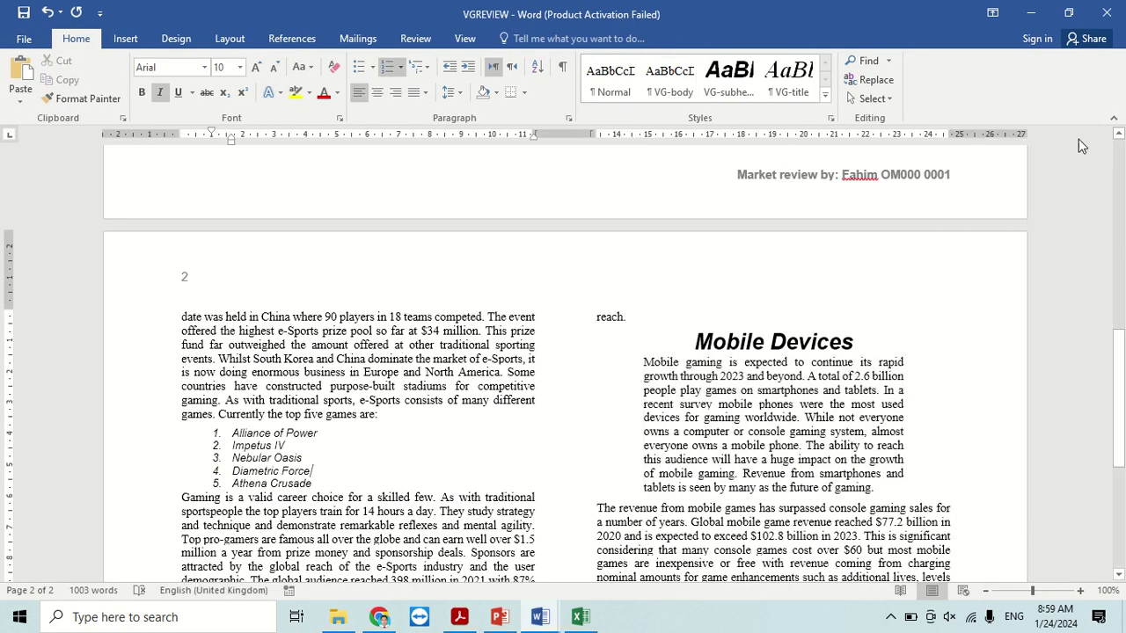
{"action": "left_click", "coordinate": [409, 40]}
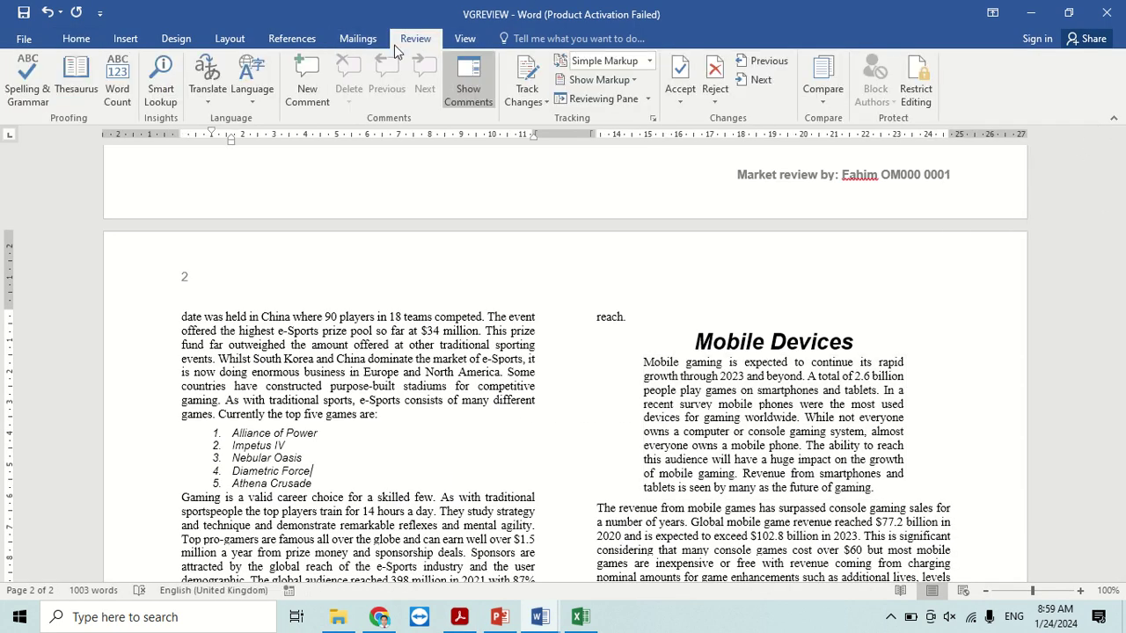
{"action": "left_click", "coordinate": [24, 81]}
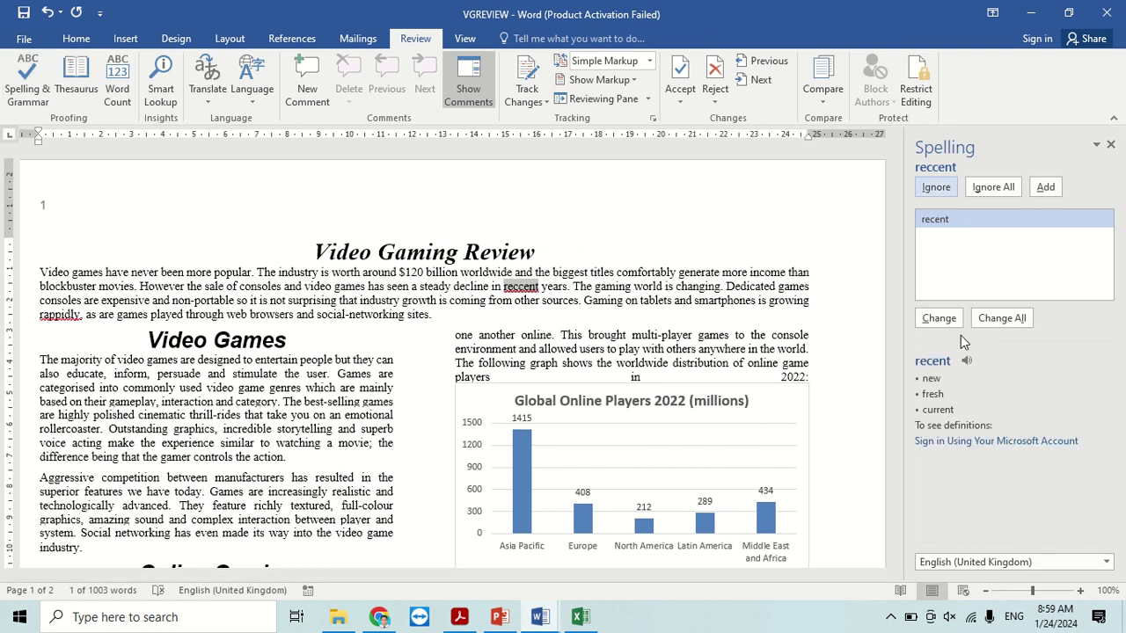
{"action": "left_click", "coordinate": [939, 319]}
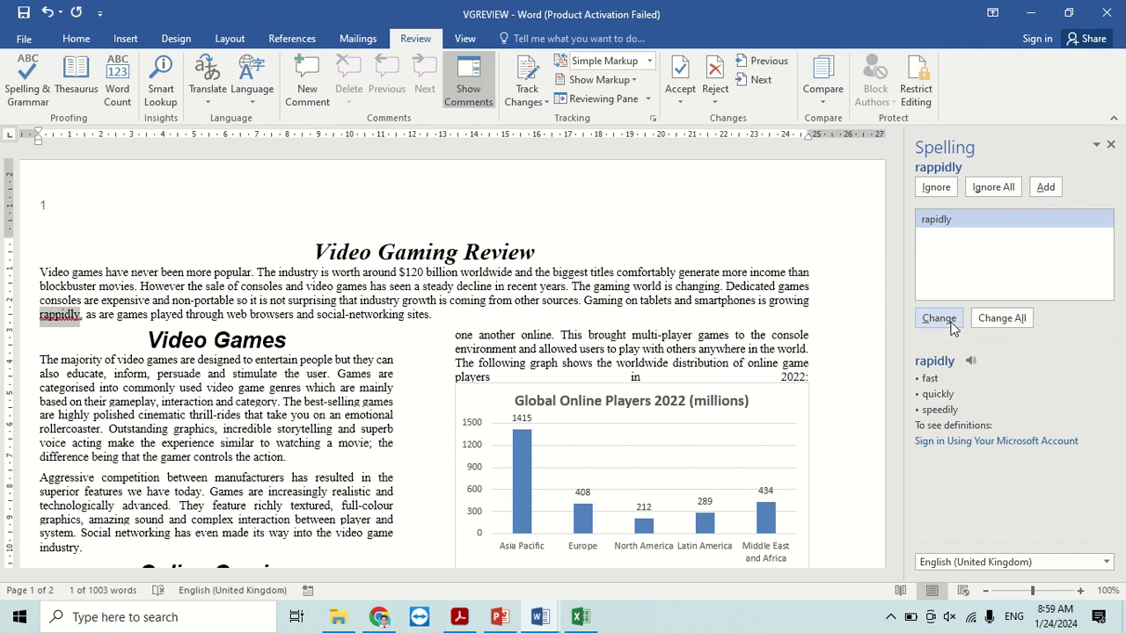
{"action": "left_click", "coordinate": [950, 324]}
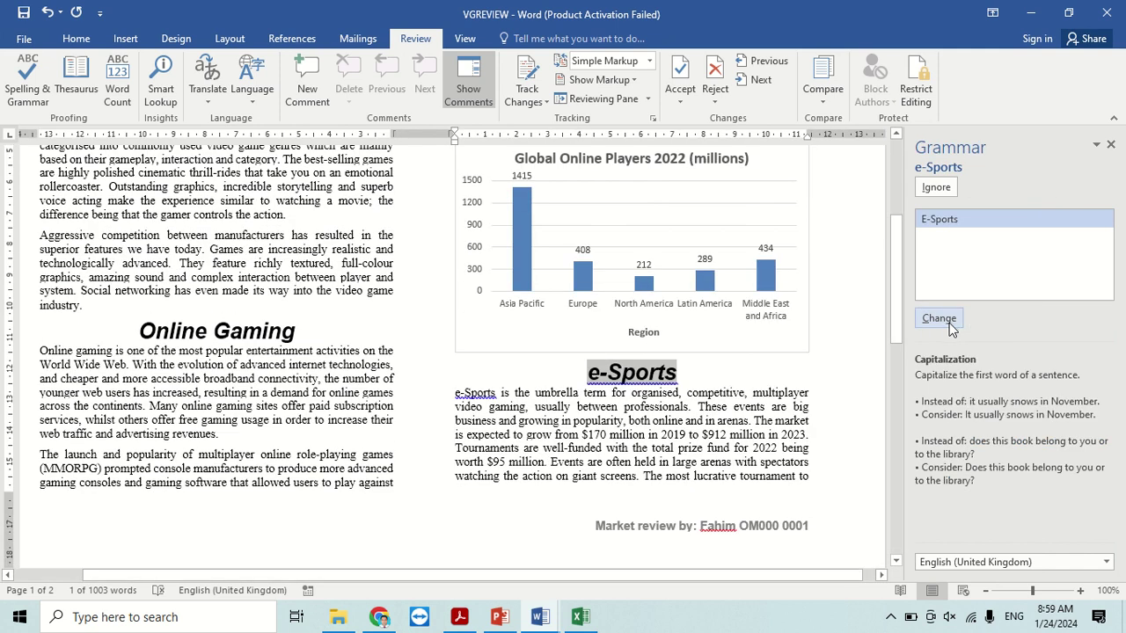
{"action": "left_click", "coordinate": [939, 318]}
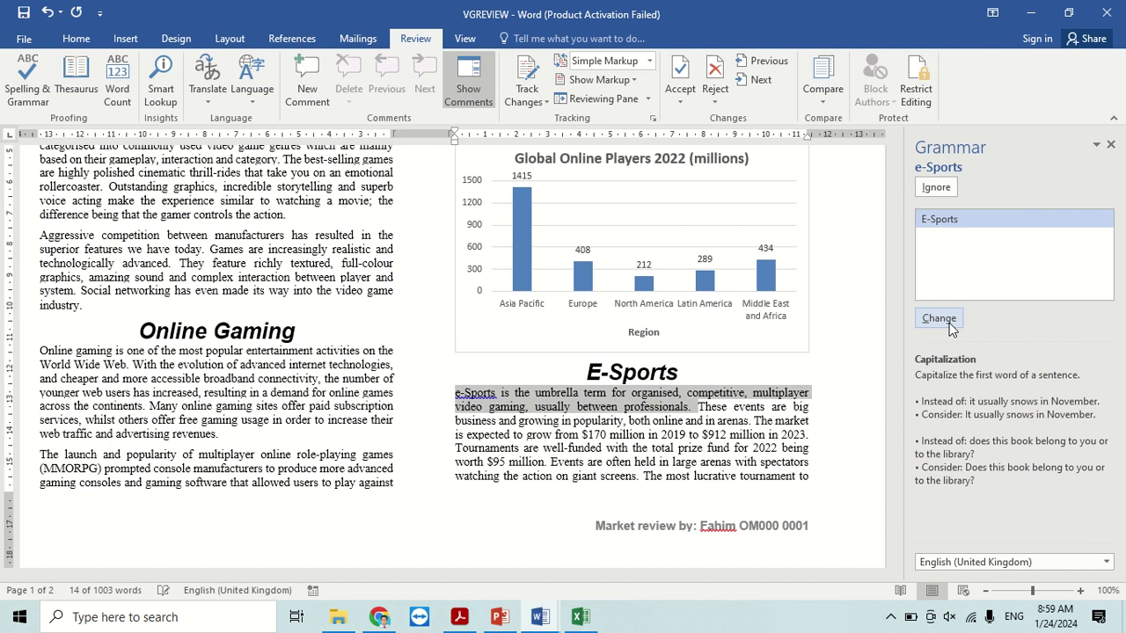
{"action": "left_click", "coordinate": [939, 319]}
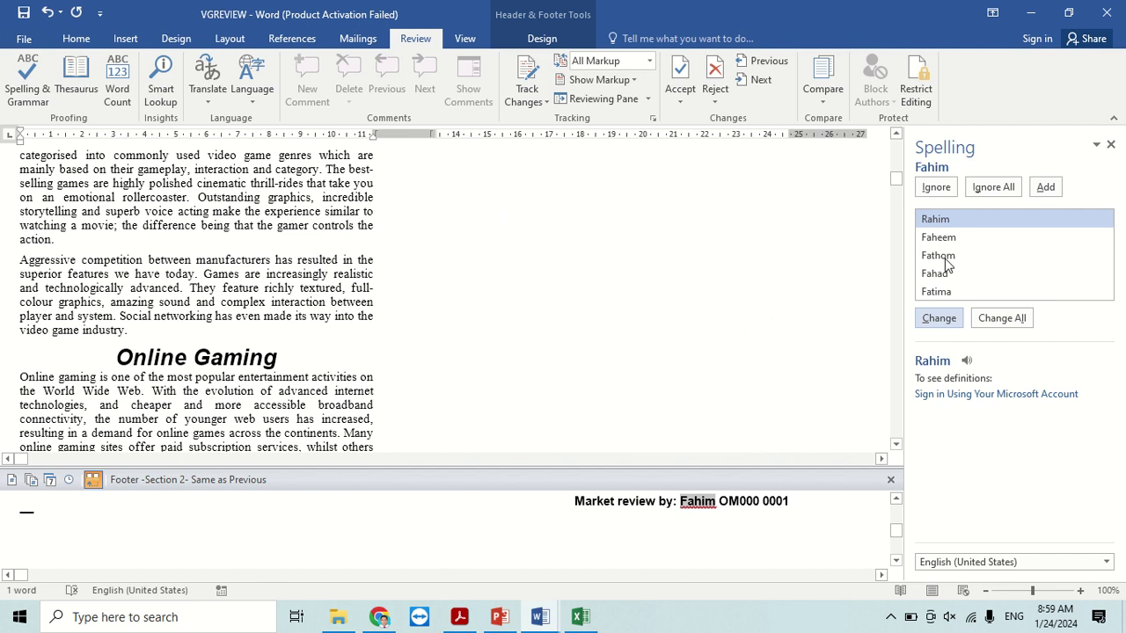
{"action": "left_click", "coordinate": [940, 188]}
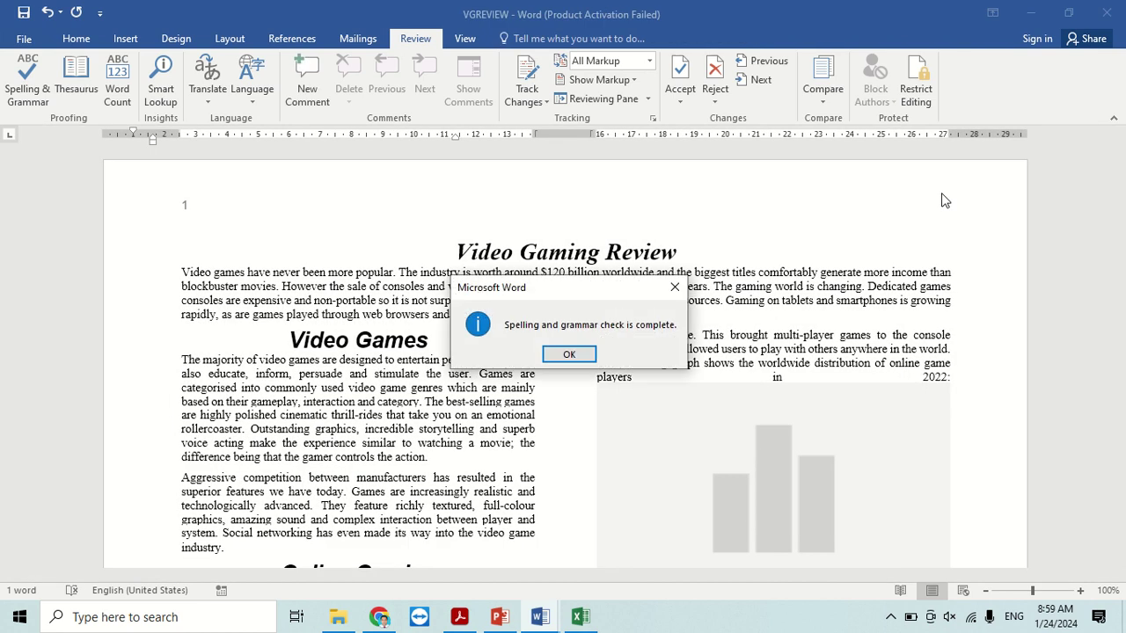
{"action": "left_click", "coordinate": [572, 355]}
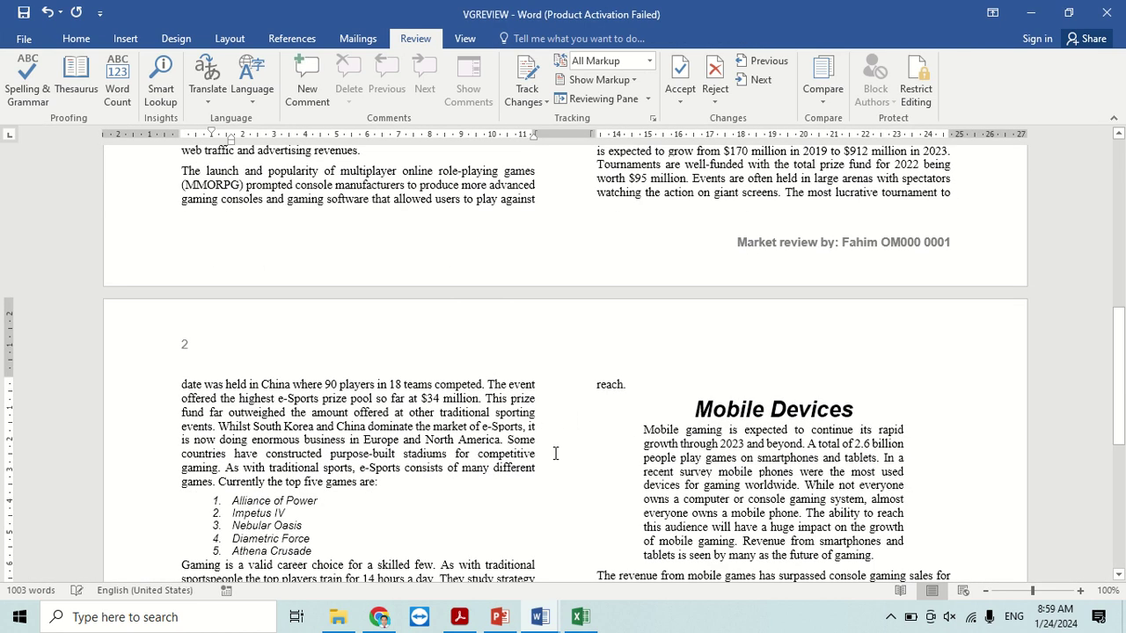
{"action": "scroll", "coordinate": [536, 457], "scroll_direction": "up", "scroll_amount": 5}
{"action": "scroll", "coordinate": [536, 456], "scroll_direction": "up", "scroll_amount": 4}
- Highlight step 15's style and spacing consistency requirements, then return to VGREVIEW
{"action": "key", "text": "alt+Tab"}
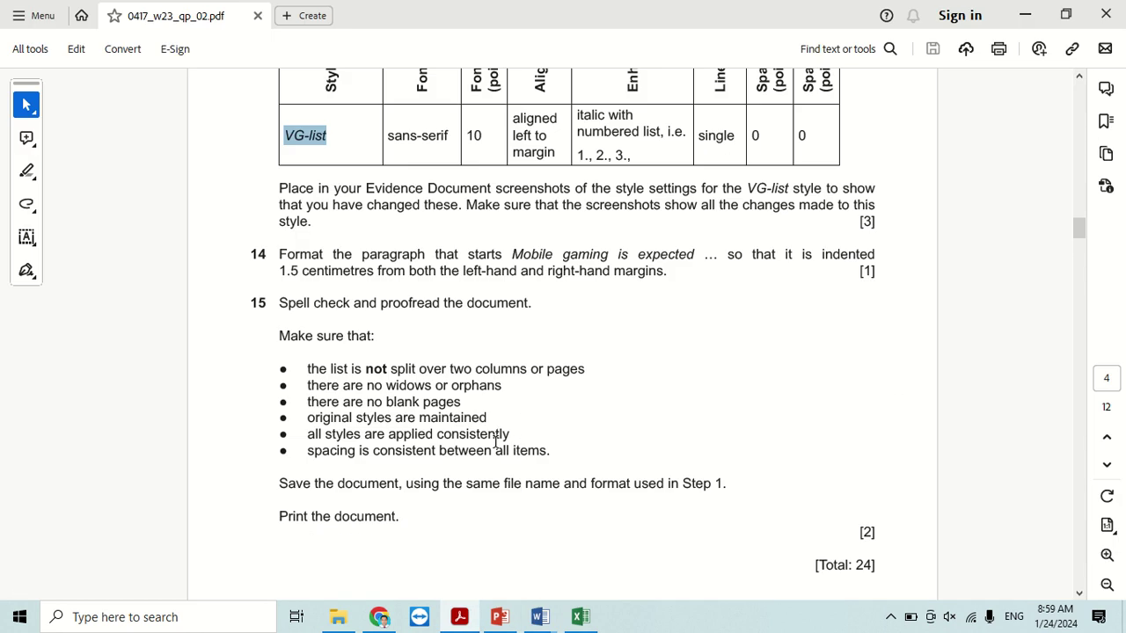
{"action": "scroll", "coordinate": [496, 435], "scroll_direction": "down", "scroll_amount": 1}
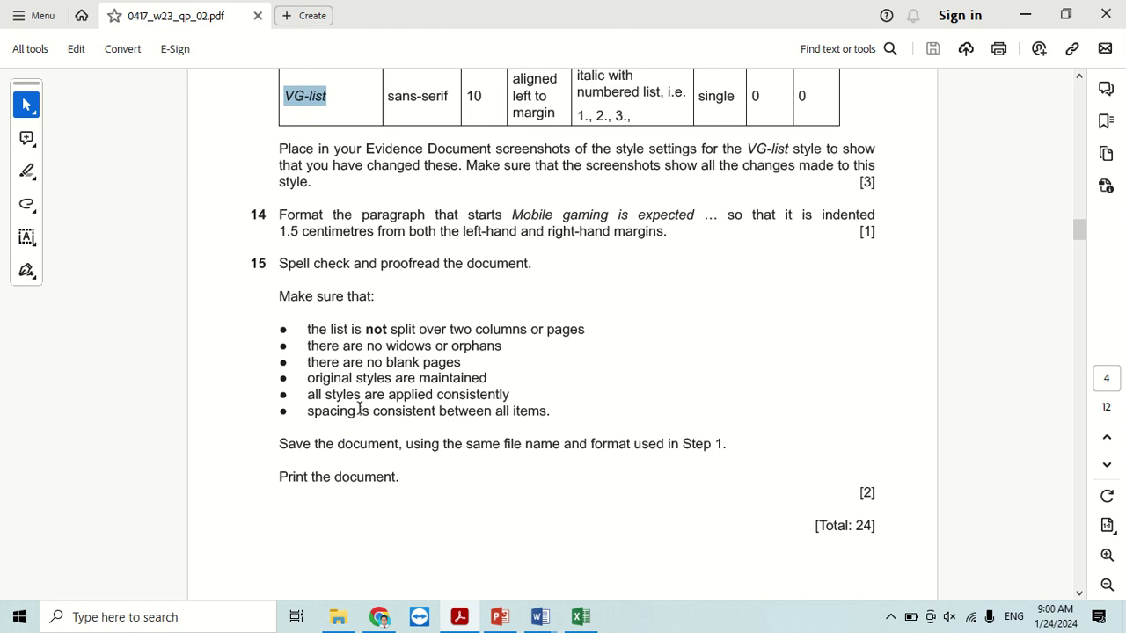
{"action": "key", "text": "alt+Tab"}
{"action": "key", "text": "alt+Tab"}
{"action": "left_click_drag", "start_coordinate": [306, 378], "coordinate": [487, 378]}
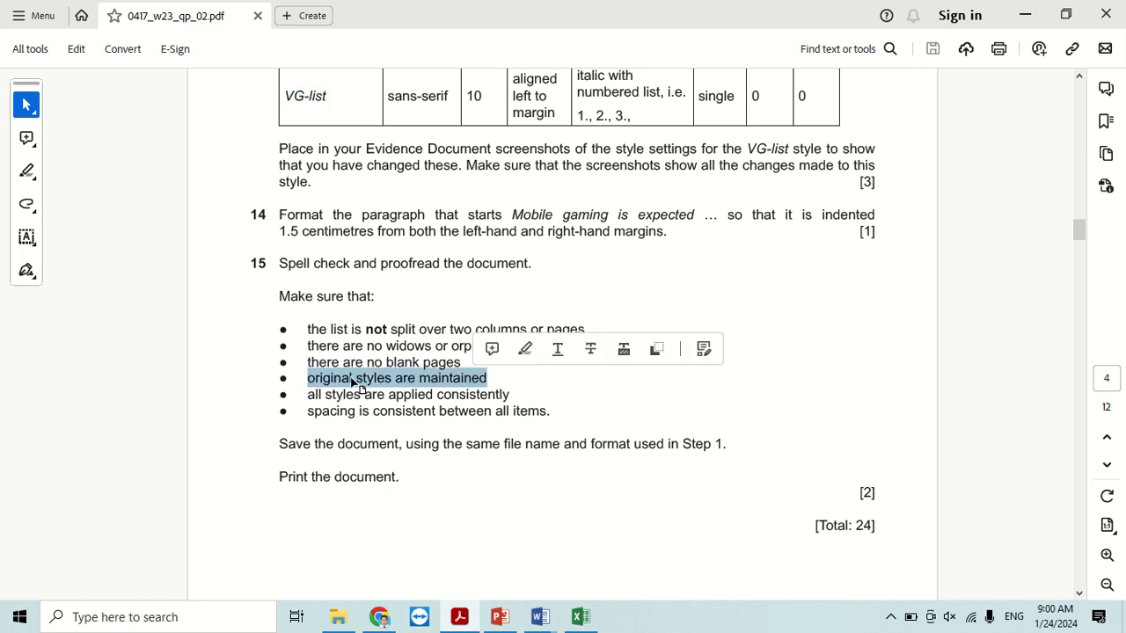
{"action": "left_click_drag", "start_coordinate": [307, 394], "coordinate": [518, 398]}
{"action": "left_click", "coordinate": [377, 423]}
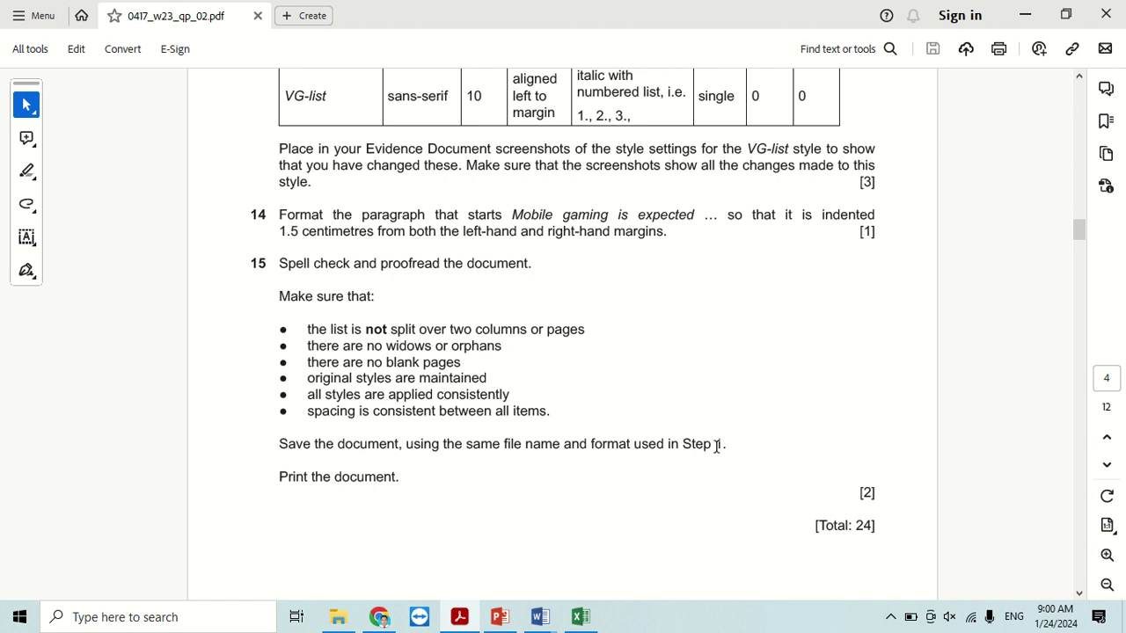
{"action": "key", "text": "alt+Tab"}
{"action": "scroll", "coordinate": [682, 443], "scroll_direction": "down", "scroll_amount": 3}
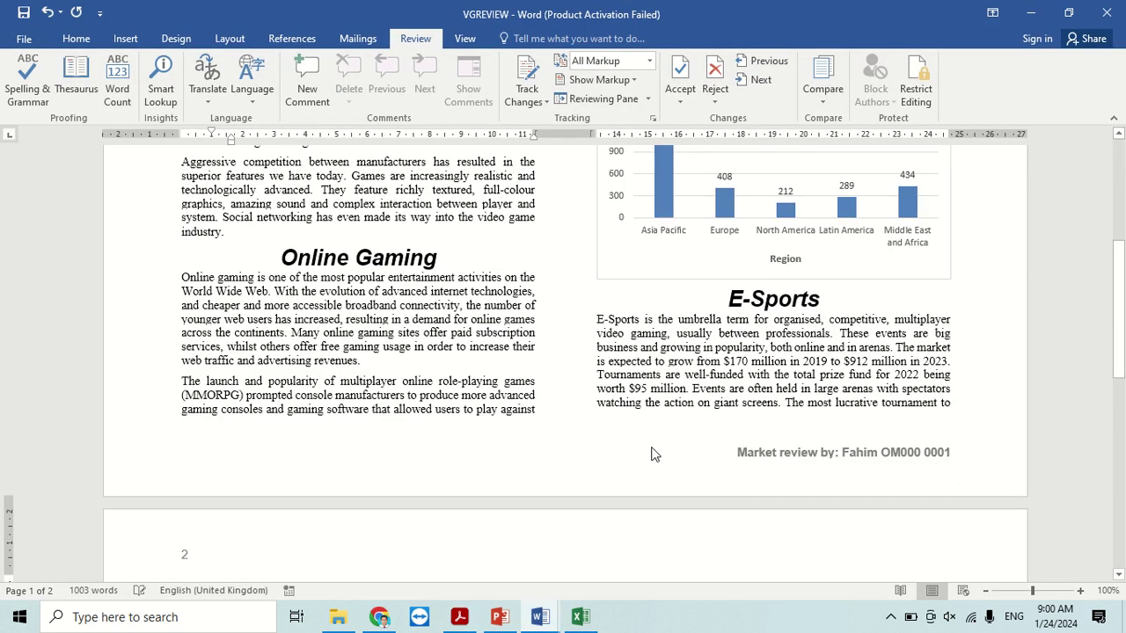
{"action": "scroll", "coordinate": [683, 444], "scroll_direction": "down", "scroll_amount": 5}
{"action": "scroll", "coordinate": [683, 443], "scroll_direction": "down", "scroll_amount": 5}
{"action": "scroll", "coordinate": [686, 469], "scroll_direction": "down", "scroll_amount": 3}
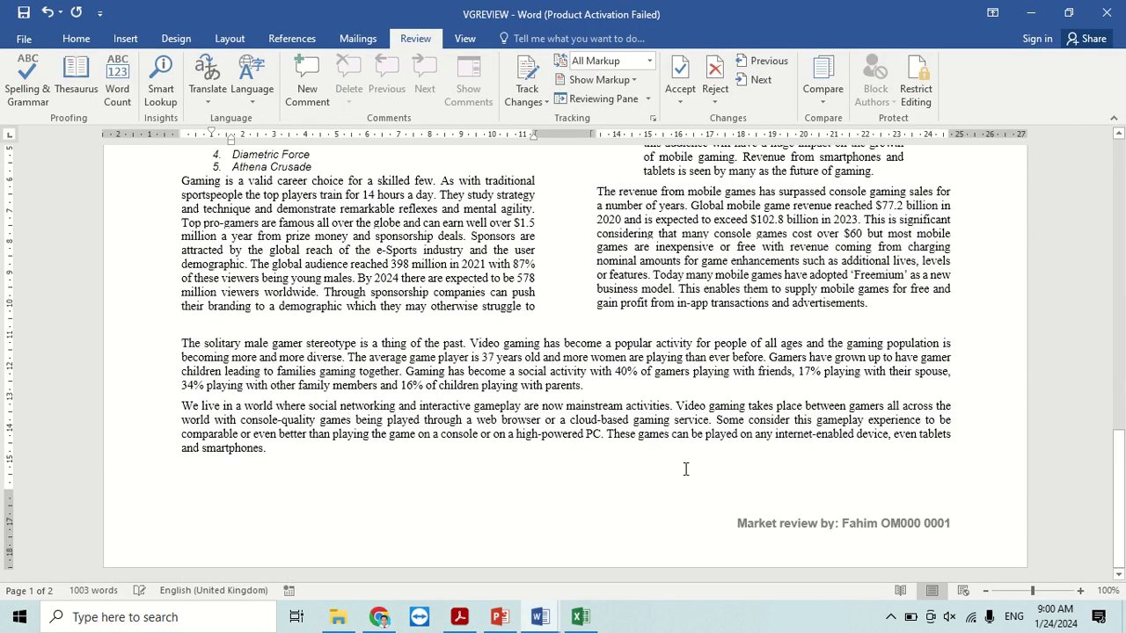
{"action": "scroll", "coordinate": [688, 469], "scroll_direction": "up", "scroll_amount": 5}
{"action": "scroll", "coordinate": [688, 471], "scroll_direction": "up", "scroll_amount": 4}
{"action": "scroll", "coordinate": [688, 472], "scroll_direction": "up", "scroll_amount": 4}
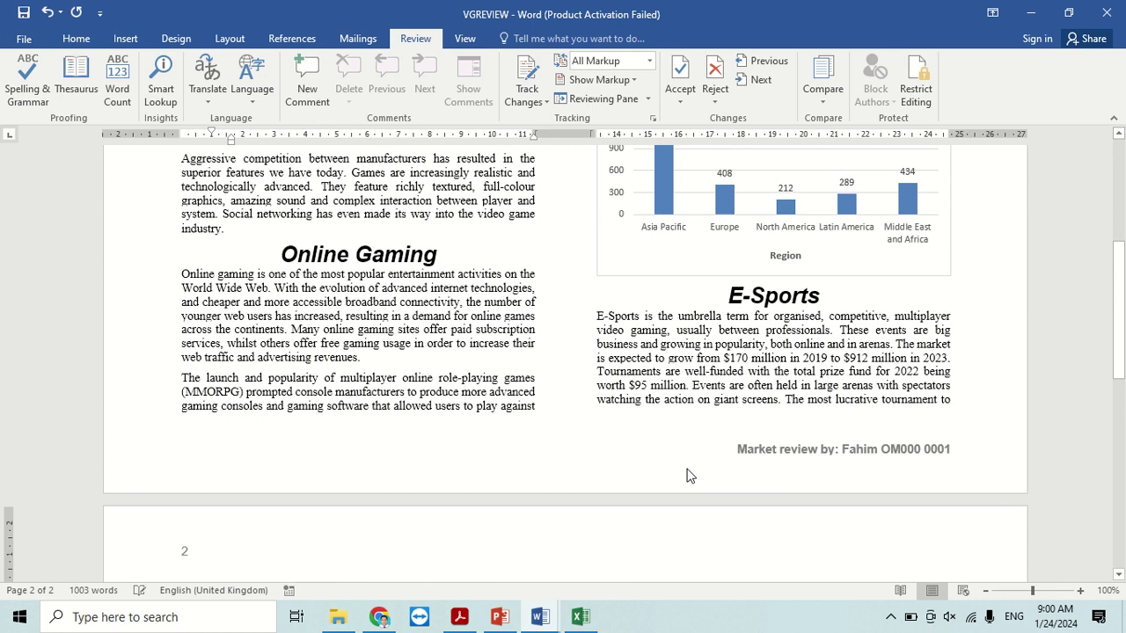
{"action": "scroll", "coordinate": [688, 475], "scroll_direction": "up", "scroll_amount": 3}
{"action": "scroll", "coordinate": [688, 475], "scroll_direction": "up", "scroll_amount": 3}
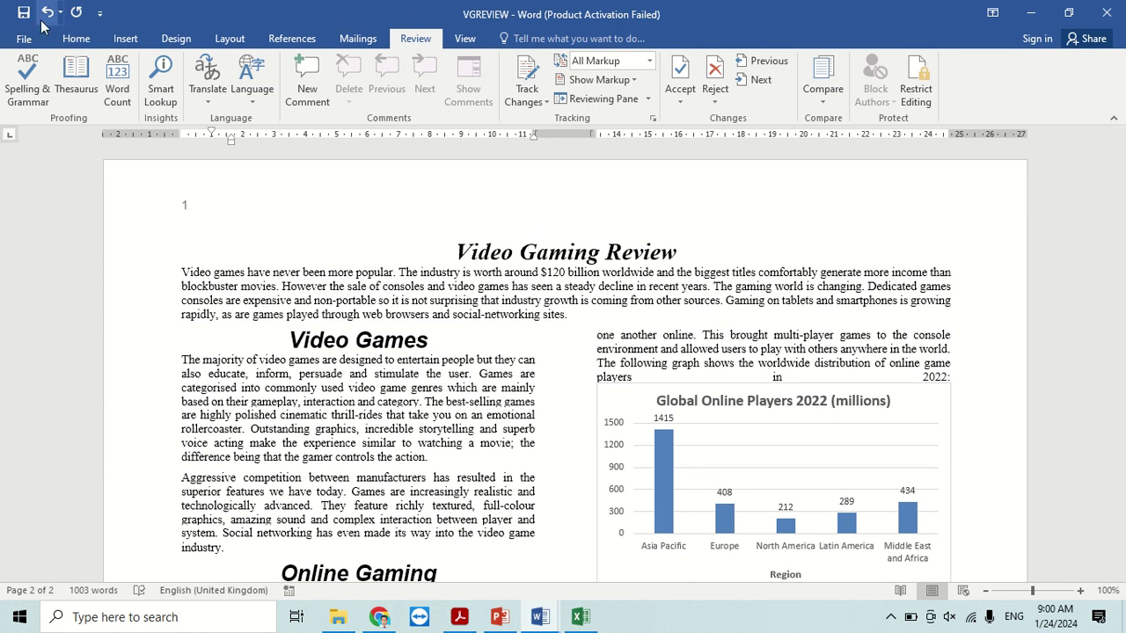
{"action": "left_click", "coordinate": [76, 13]}
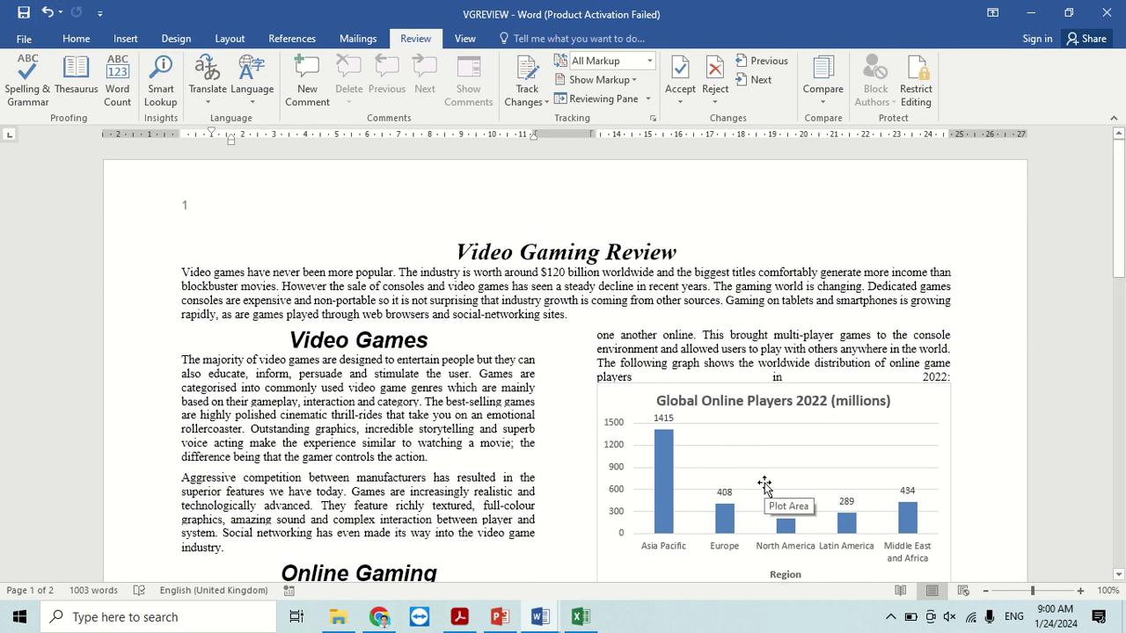
{"action": "scroll", "coordinate": [759, 479], "scroll_direction": "down", "scroll_amount": 4}
{"action": "scroll", "coordinate": [756, 479], "scroll_direction": "down", "scroll_amount": 2}
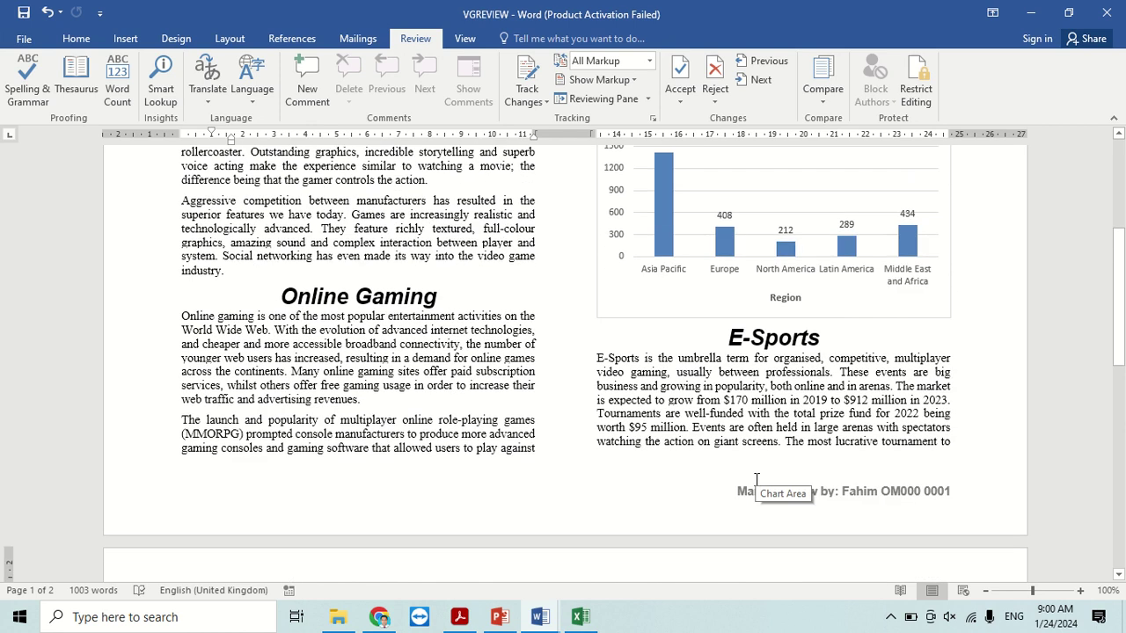
{"action": "scroll", "coordinate": [757, 479], "scroll_direction": "down", "scroll_amount": 3}
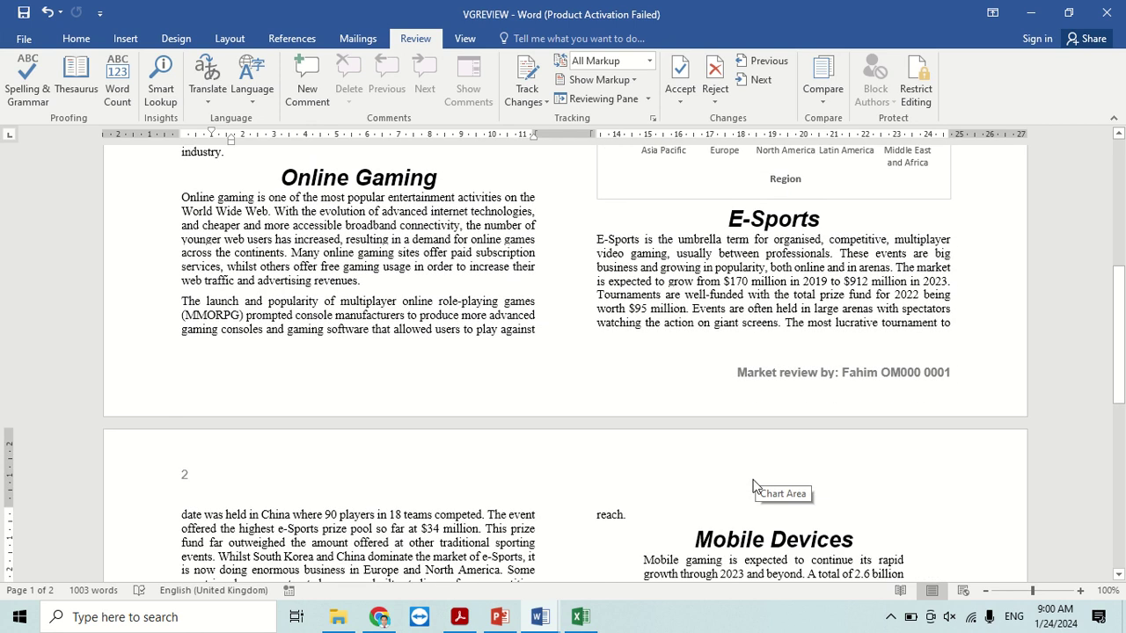
{"action": "scroll", "coordinate": [753, 484], "scroll_direction": "down", "scroll_amount": 2}
{"action": "scroll", "coordinate": [734, 491], "scroll_direction": "down", "scroll_amount": 2}
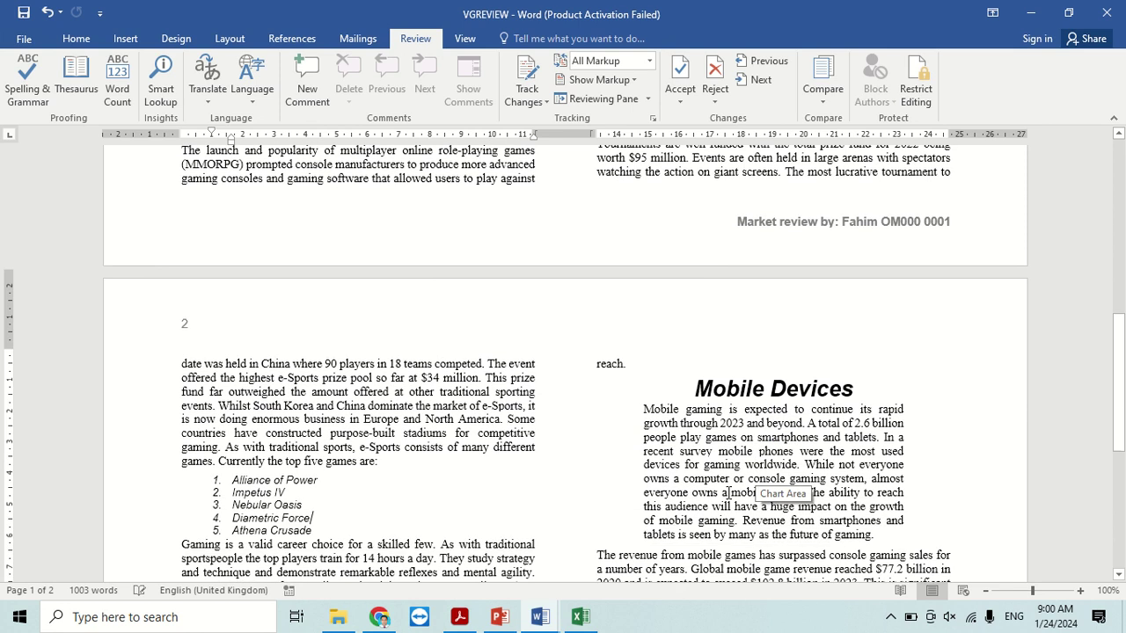
{"action": "scroll", "coordinate": [727, 492], "scroll_direction": "down", "scroll_amount": 1}
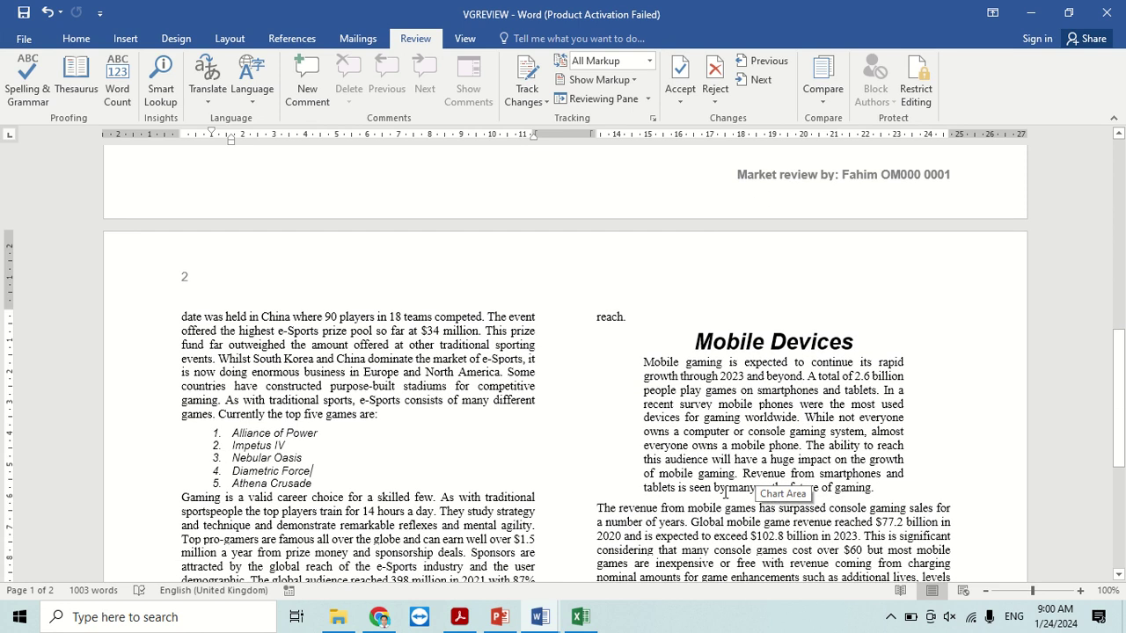